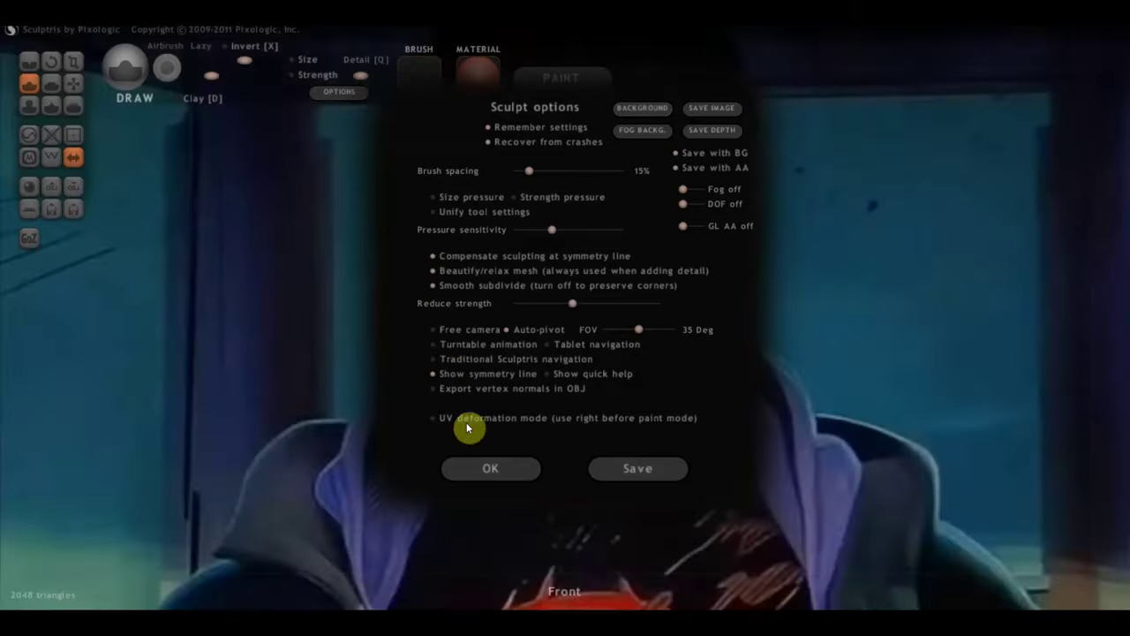
Step: Try exporting the mesh over Female_PlanesofHead_128 in the ВСЕ для SculptGL folder, then cancel without overwriting
{"action": "left_click", "coordinate": [492, 466]}
{"action": "scroll", "coordinate": [556, 402], "scroll_direction": "down", "scroll_amount": 3}
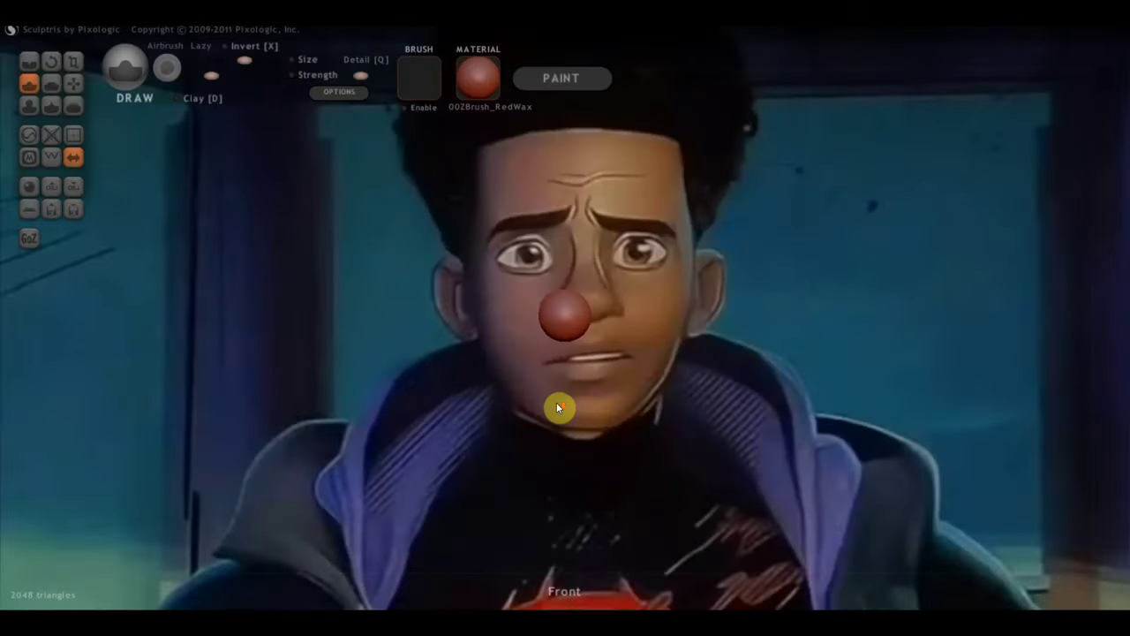
{"action": "scroll", "coordinate": [556, 402], "scroll_direction": "up", "scroll_amount": 2}
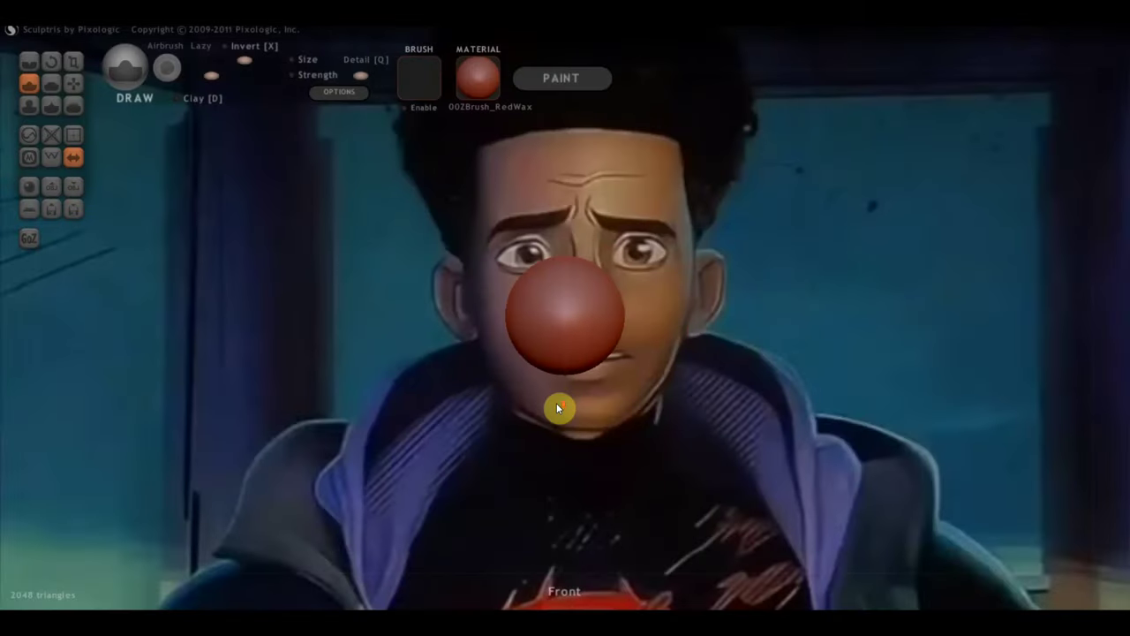
{"action": "left_click", "coordinate": [70, 186]}
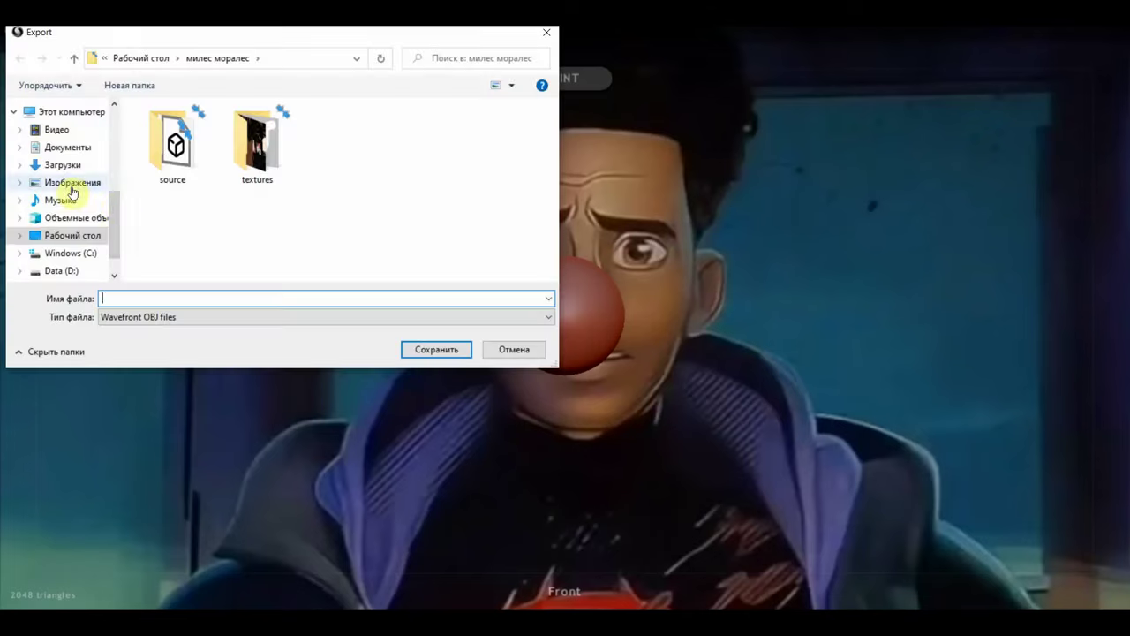
{"action": "left_click", "coordinate": [71, 253]}
{"action": "left_click", "coordinate": [72, 235]}
{"action": "left_click", "coordinate": [261, 239]}
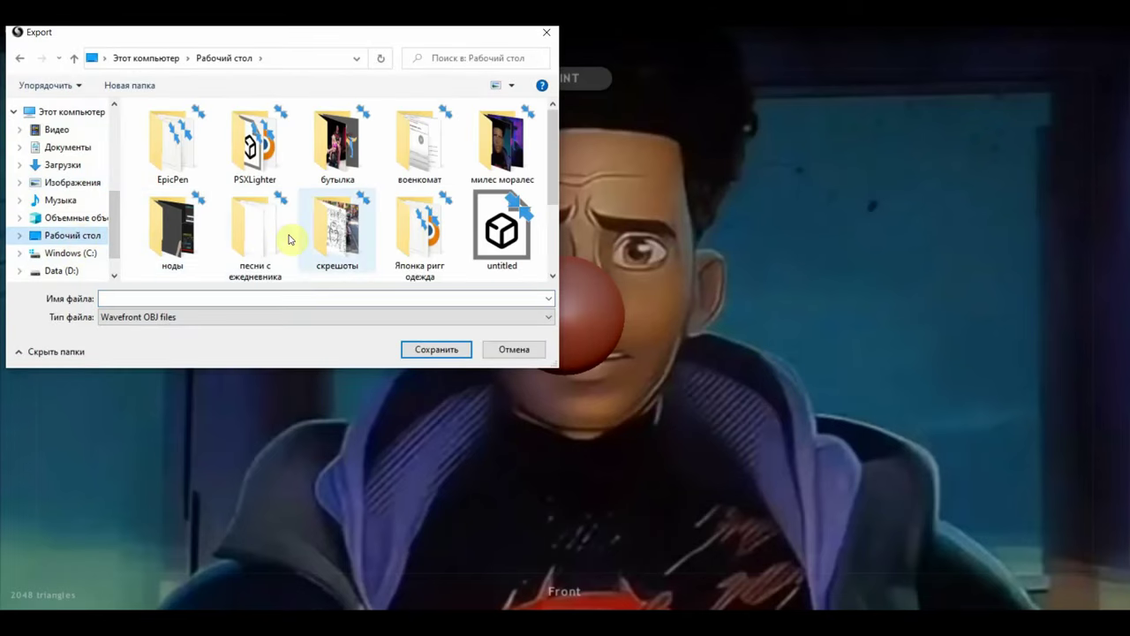
{"action": "scroll", "coordinate": [344, 234], "scroll_direction": "down", "scroll_amount": 2}
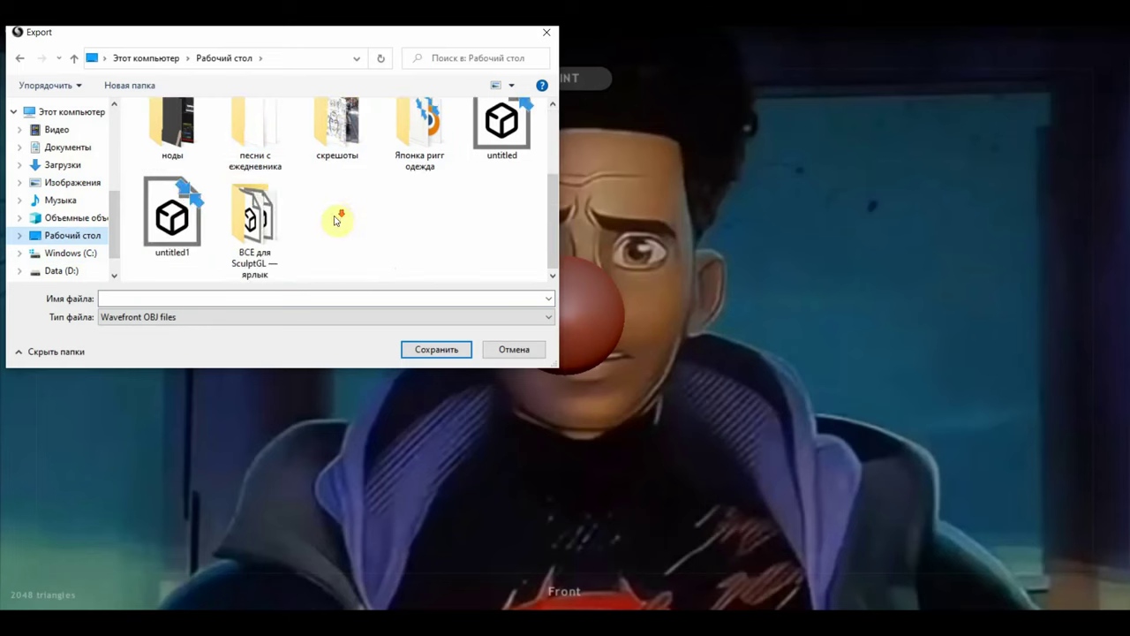
{"action": "double_click", "coordinate": [259, 231]}
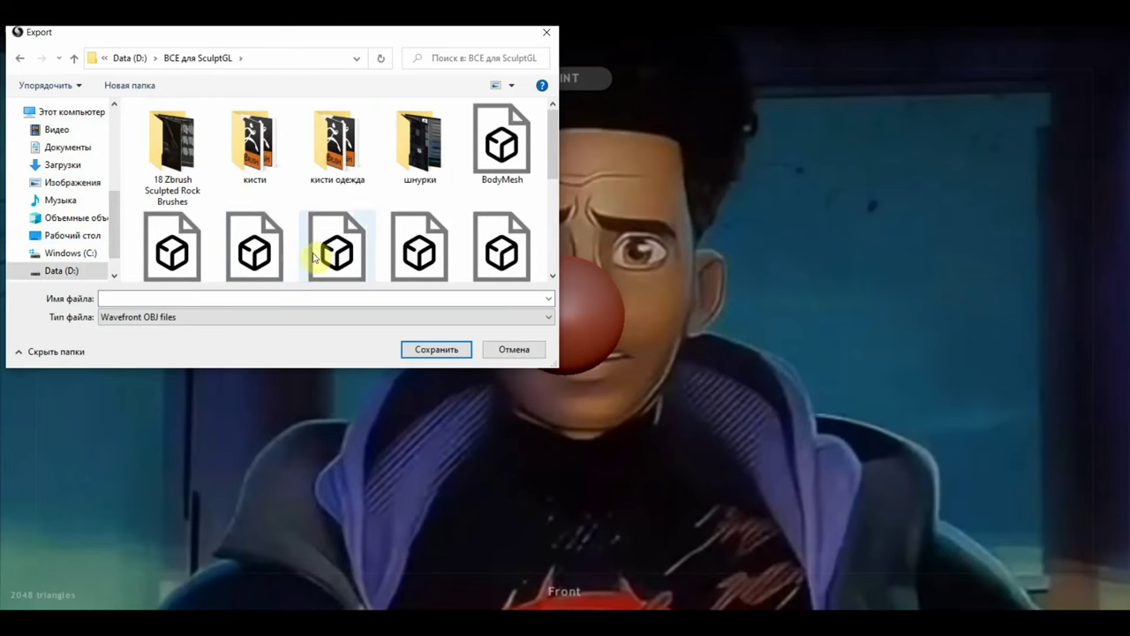
{"action": "scroll", "coordinate": [261, 234], "scroll_direction": "down", "scroll_amount": 3}
{"action": "left_click", "coordinate": [172, 136]}
{"action": "double_click", "coordinate": [172, 137]}
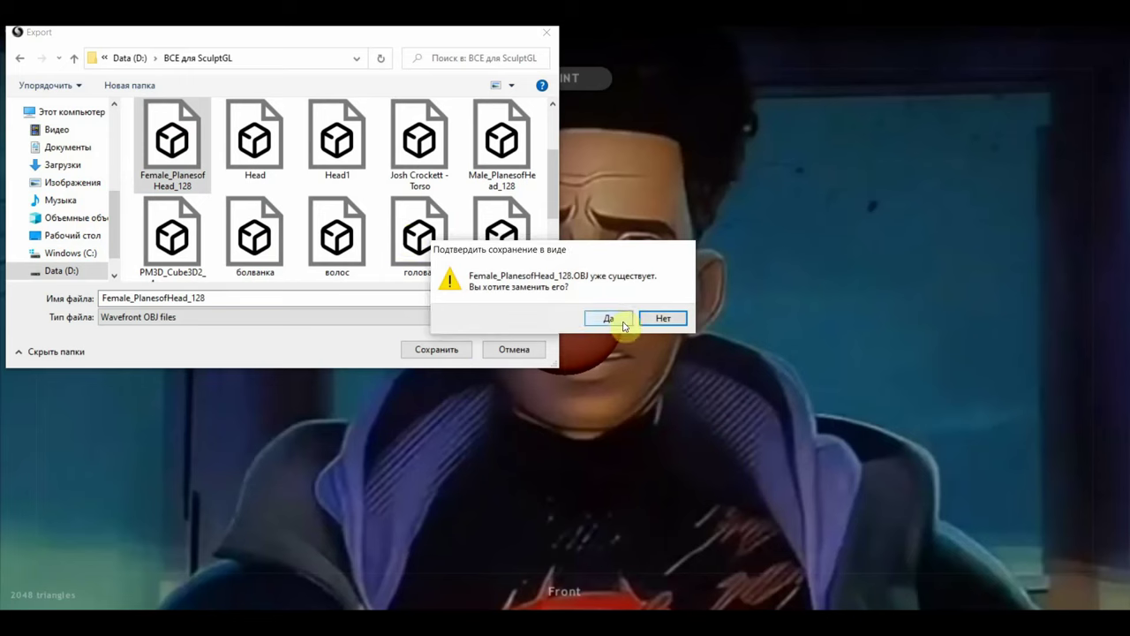
{"action": "left_click", "coordinate": [664, 320]}
{"action": "left_click", "coordinate": [528, 353]}
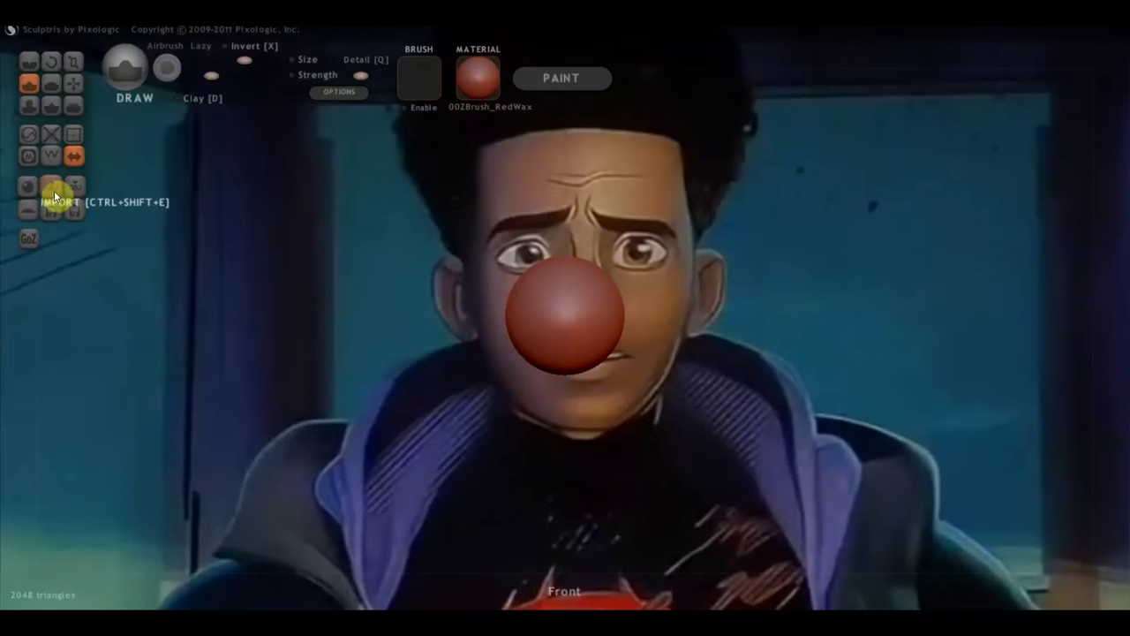
Step: Import the Female_PlanesofHead_128 mesh from the ВСЕ для SculptGL folder into a new scene
{"action": "left_click", "coordinate": [52, 188]}
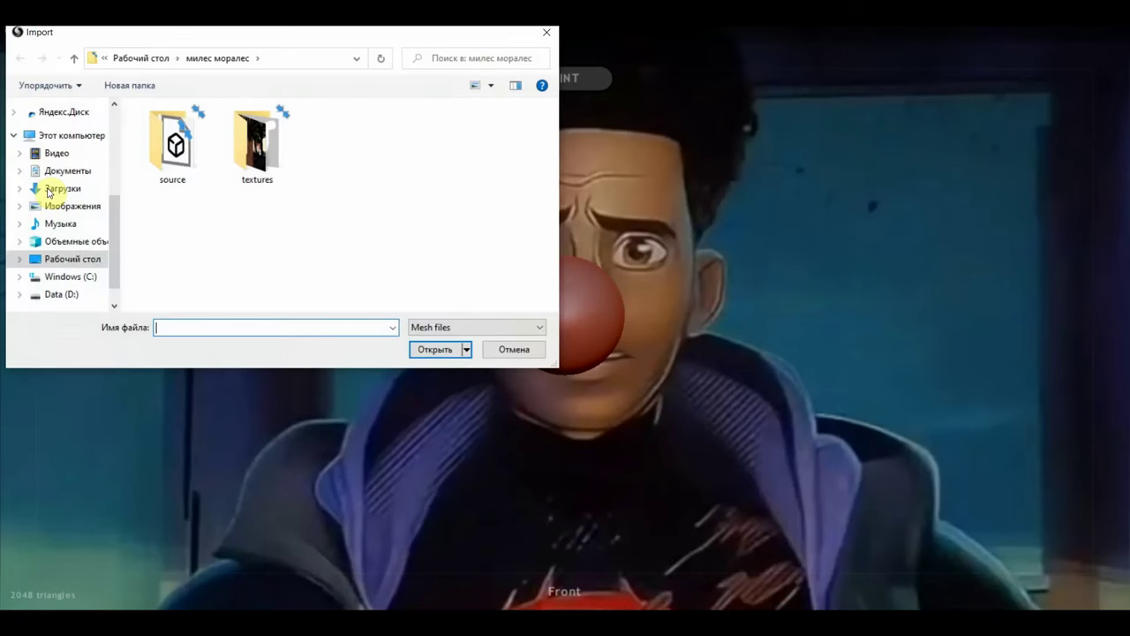
{"action": "left_click", "coordinate": [79, 258]}
{"action": "scroll", "coordinate": [265, 264], "scroll_direction": "down", "scroll_amount": 1}
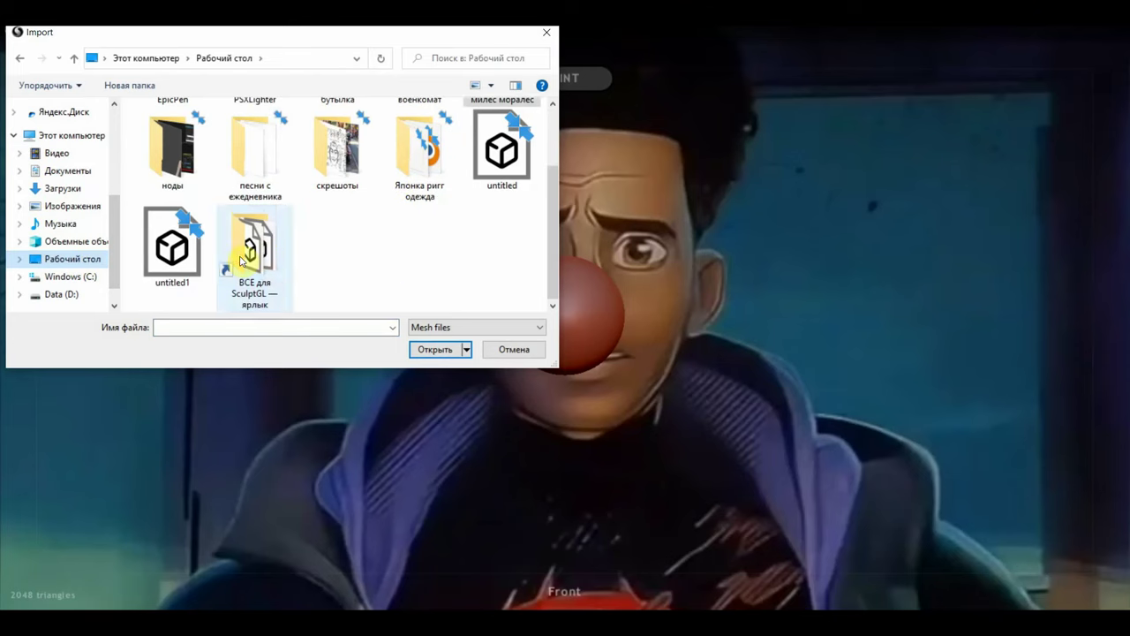
{"action": "double_click", "coordinate": [262, 255]}
{"action": "double_click", "coordinate": [181, 255]}
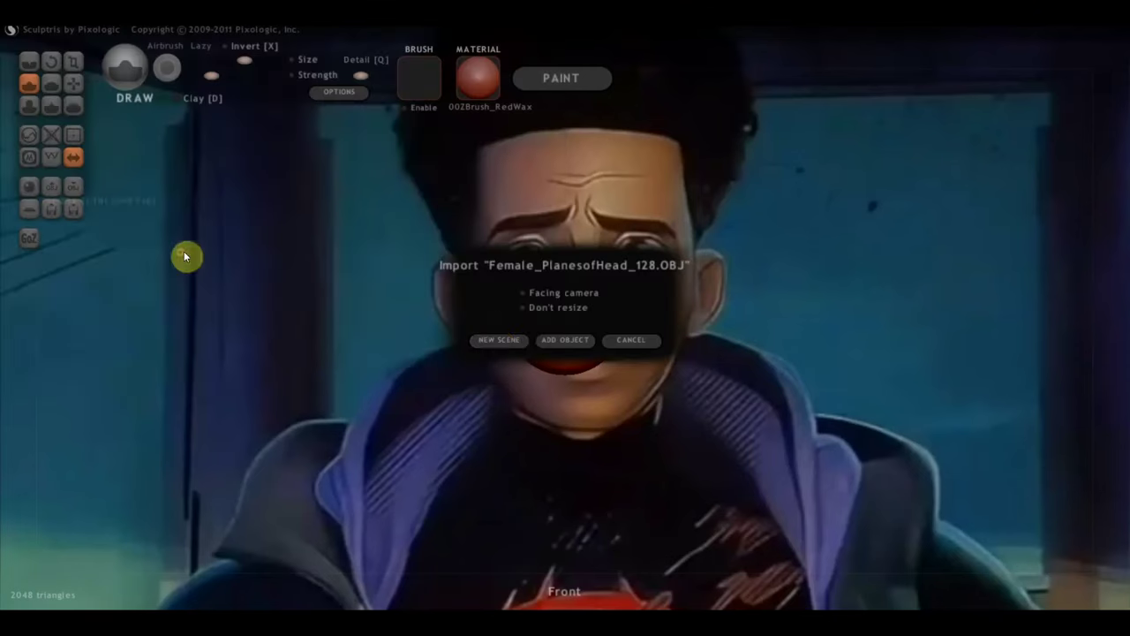
{"action": "left_click", "coordinate": [517, 345]}
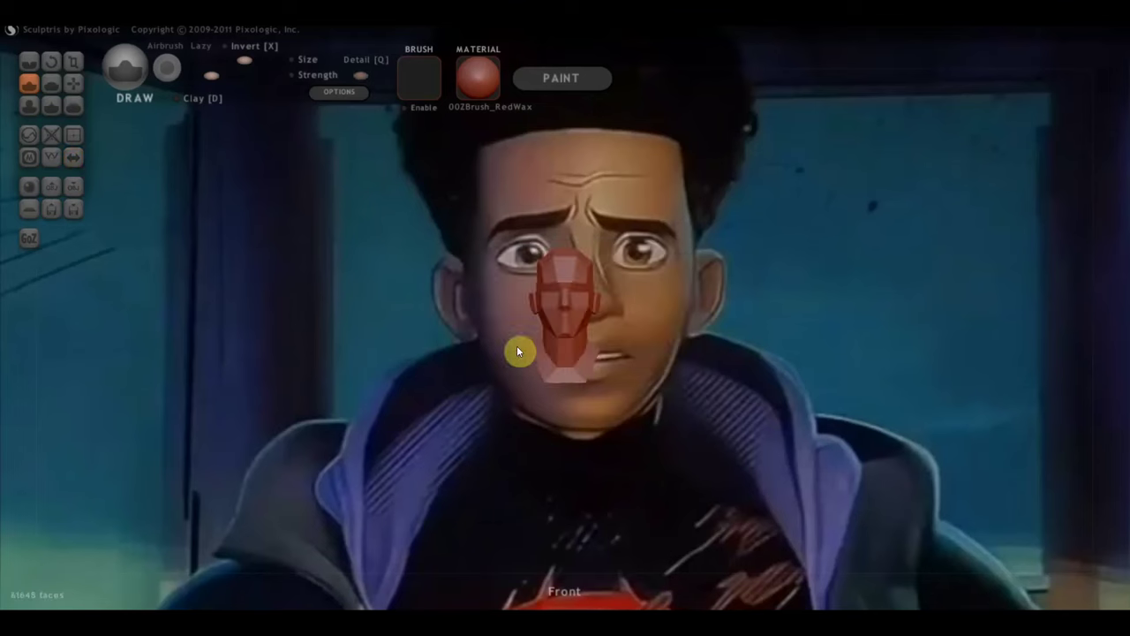
Step: Make the head model symmetrical, accepting the quads-to-triangles conversion notice
{"action": "left_click", "coordinate": [74, 157]}
{"action": "left_click", "coordinate": [578, 362]}
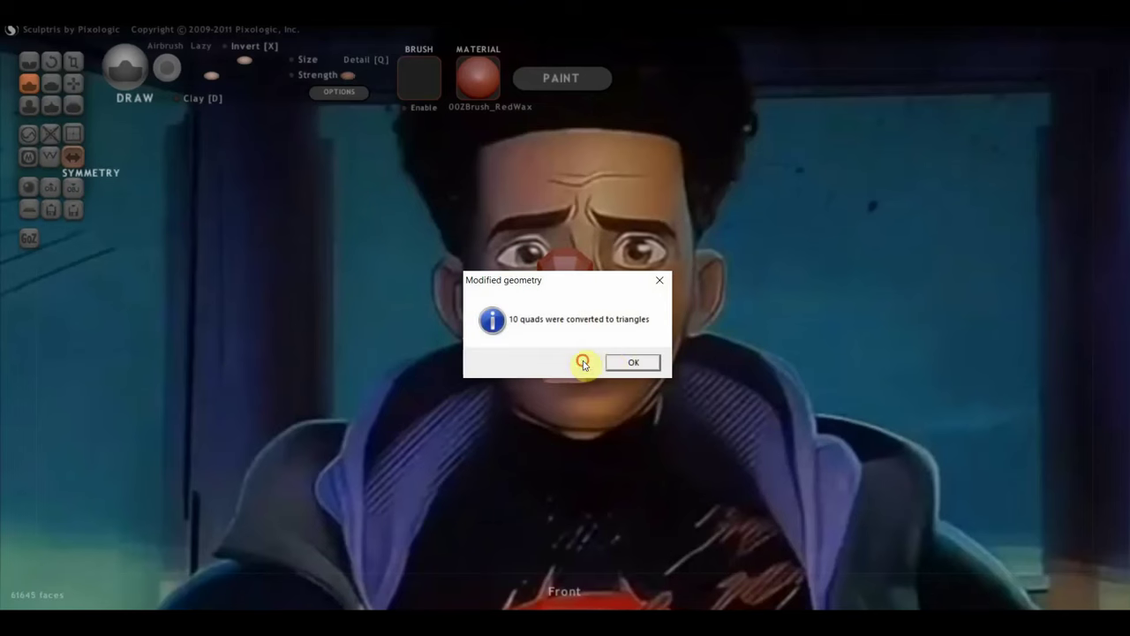
{"action": "left_click", "coordinate": [630, 362]}
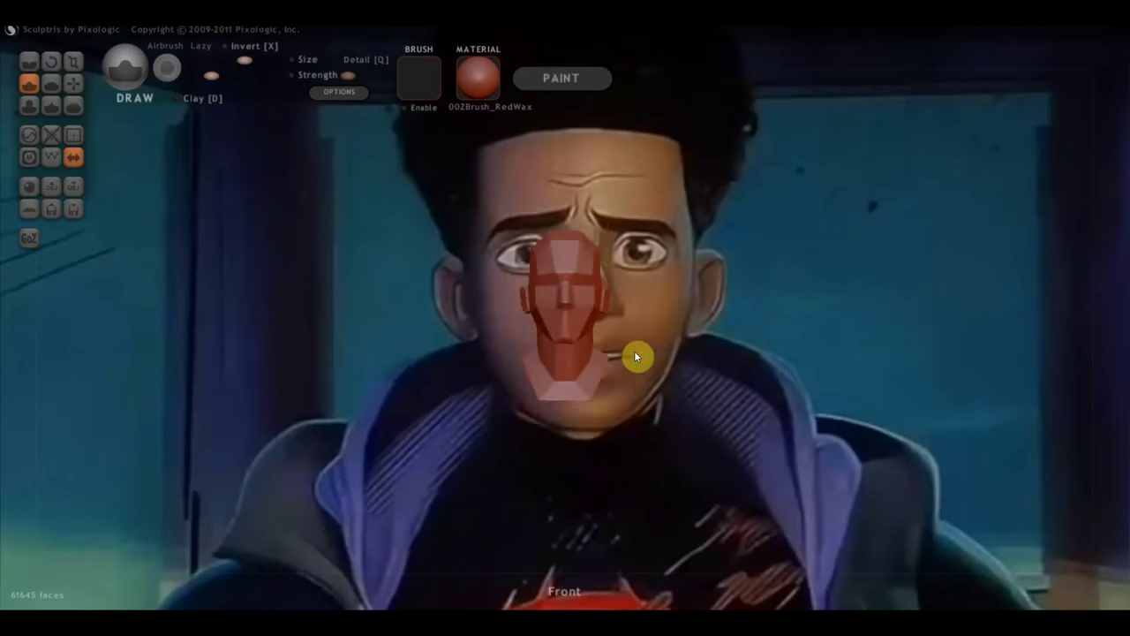
Step: With the Flatten brush, round off the neck-to-shoulder transition and the front of the neck
{"action": "scroll", "coordinate": [639, 362], "scroll_direction": "up", "scroll_amount": 5}
{"action": "scroll", "coordinate": [650, 344], "scroll_direction": "up", "scroll_amount": 1}
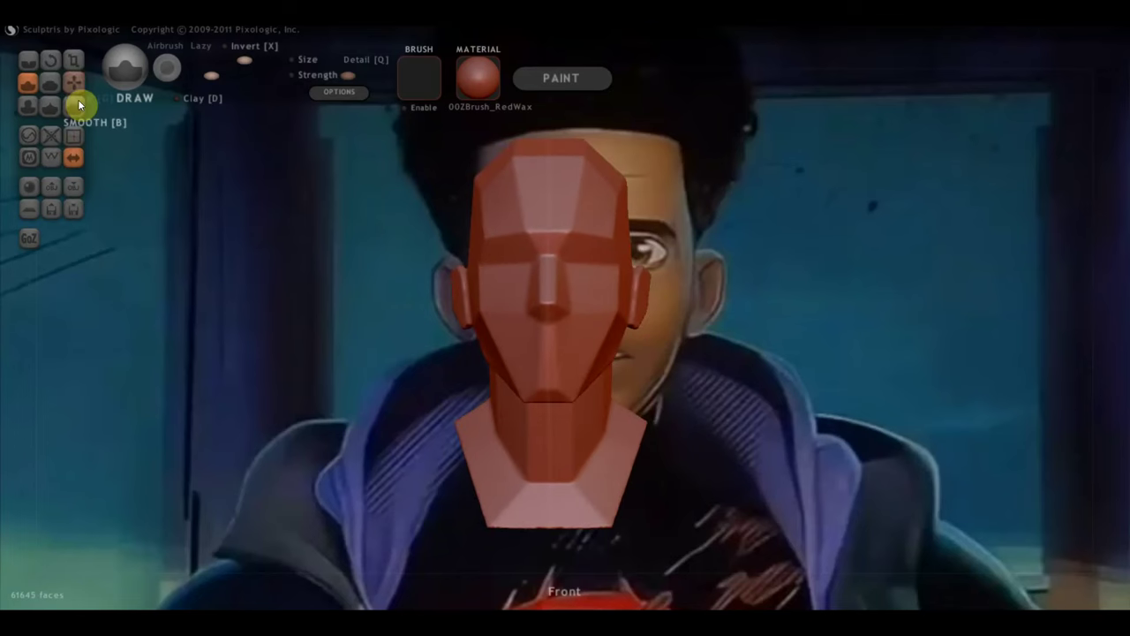
{"action": "left_click", "coordinate": [51, 83]}
{"action": "left_click_drag", "start_coordinate": [91, 141], "coordinate": [518, 430]}
{"action": "scroll", "coordinate": [530, 422], "scroll_direction": "down", "scroll_amount": 2}
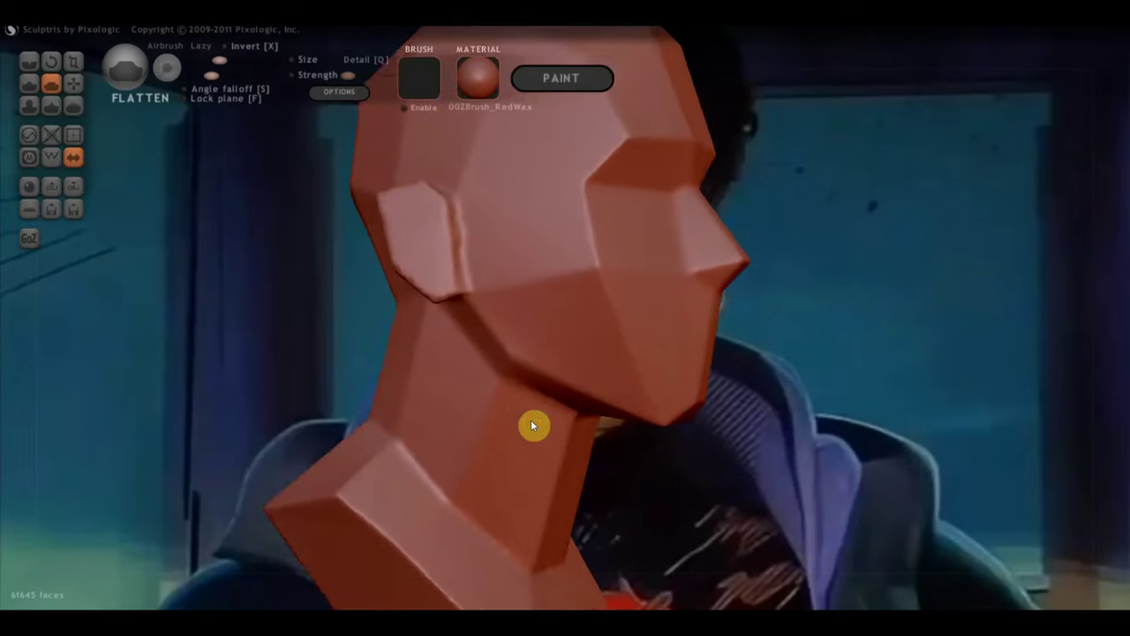
{"action": "scroll", "coordinate": [537, 397], "scroll_direction": "down", "scroll_amount": 3}
{"action": "scroll", "coordinate": [548, 391], "scroll_direction": "down", "scroll_amount": 1}
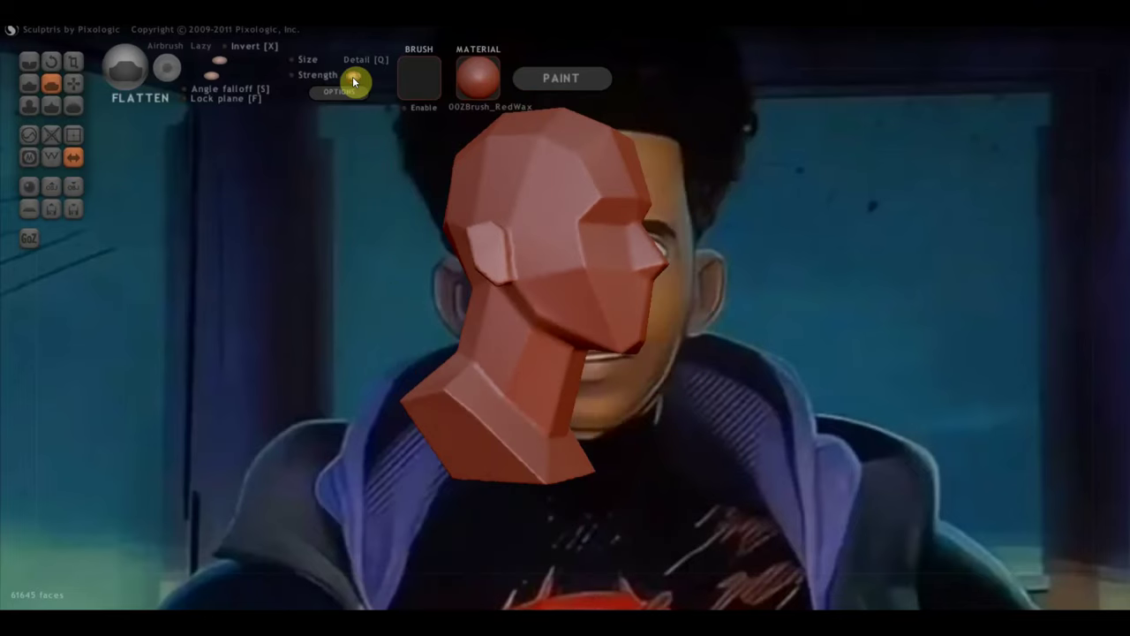
{"action": "scroll", "coordinate": [403, 240], "scroll_direction": "up", "scroll_amount": 3}
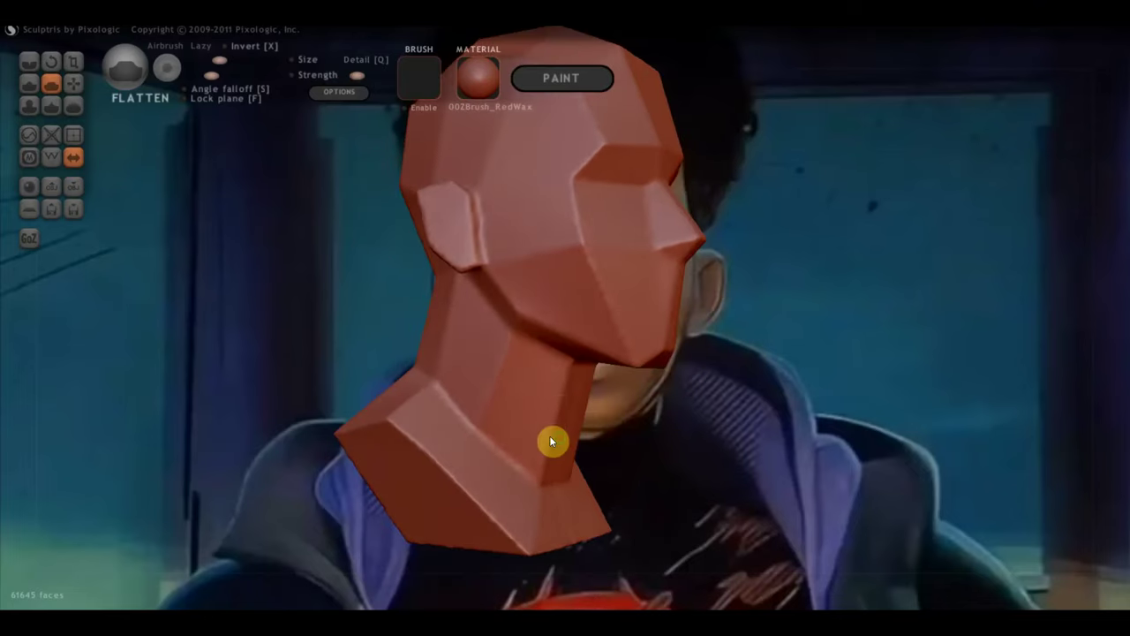
{"action": "scroll", "coordinate": [549, 435], "scroll_direction": "down", "scroll_amount": 3}
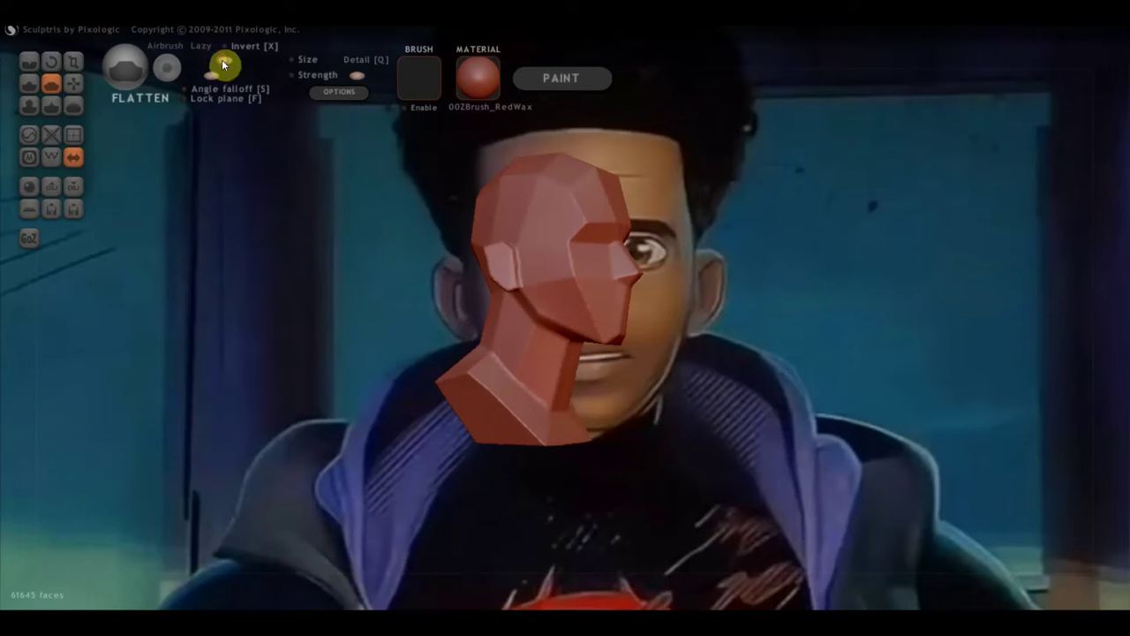
{"action": "scroll", "coordinate": [558, 373], "scroll_direction": "up", "scroll_amount": 2}
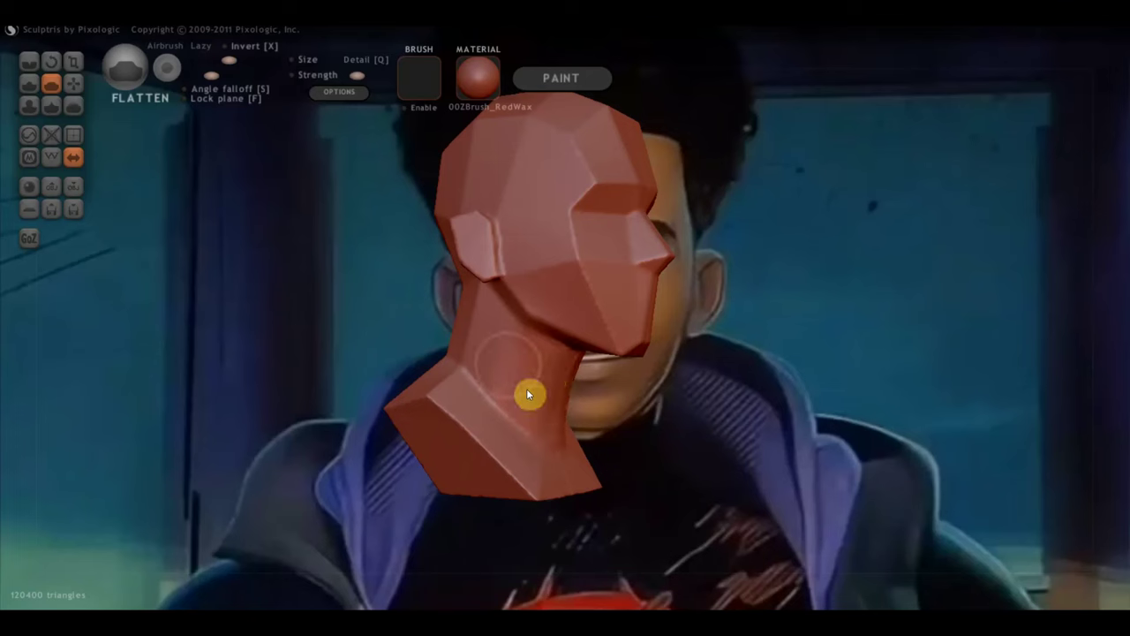
{"action": "left_click_drag", "start_coordinate": [468, 335], "coordinate": [450, 409]}
{"action": "left_click_drag", "start_coordinate": [474, 320], "coordinate": [484, 388]}
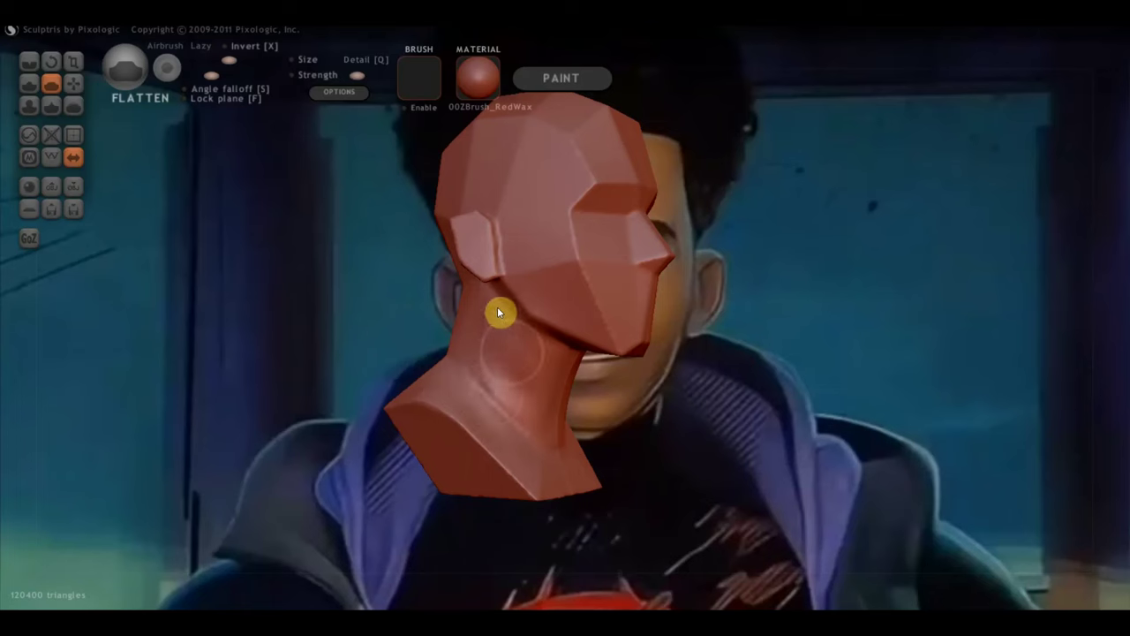
{"action": "mouse_move", "coordinate": [498, 307]}
{"action": "left_mouse_down"}
{"action": "mouse_move", "coordinate": [555, 446]}
{"action": "mouse_move", "coordinate": [324, 472]}
{"action": "mouse_move", "coordinate": [411, 436]}
{"action": "left_mouse_up"}
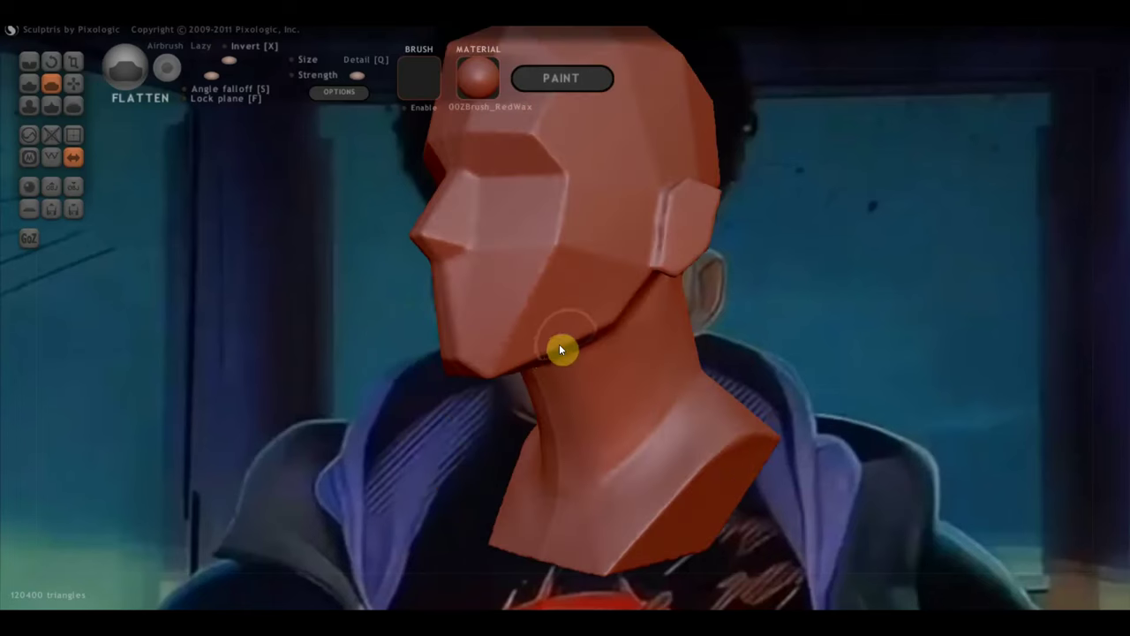
Step: Flatten and smooth the brow, forehead and jawline underside facets
{"action": "left_click_drag", "start_coordinate": [559, 343], "coordinate": [526, 404]}
{"action": "mouse_move", "coordinate": [533, 253]}
{"action": "left_mouse_down"}
{"action": "mouse_move", "coordinate": [537, 277]}
{"action": "mouse_move", "coordinate": [530, 224]}
{"action": "mouse_move", "coordinate": [515, 224]}
{"action": "mouse_move", "coordinate": [524, 131]}
{"action": "left_mouse_up"}
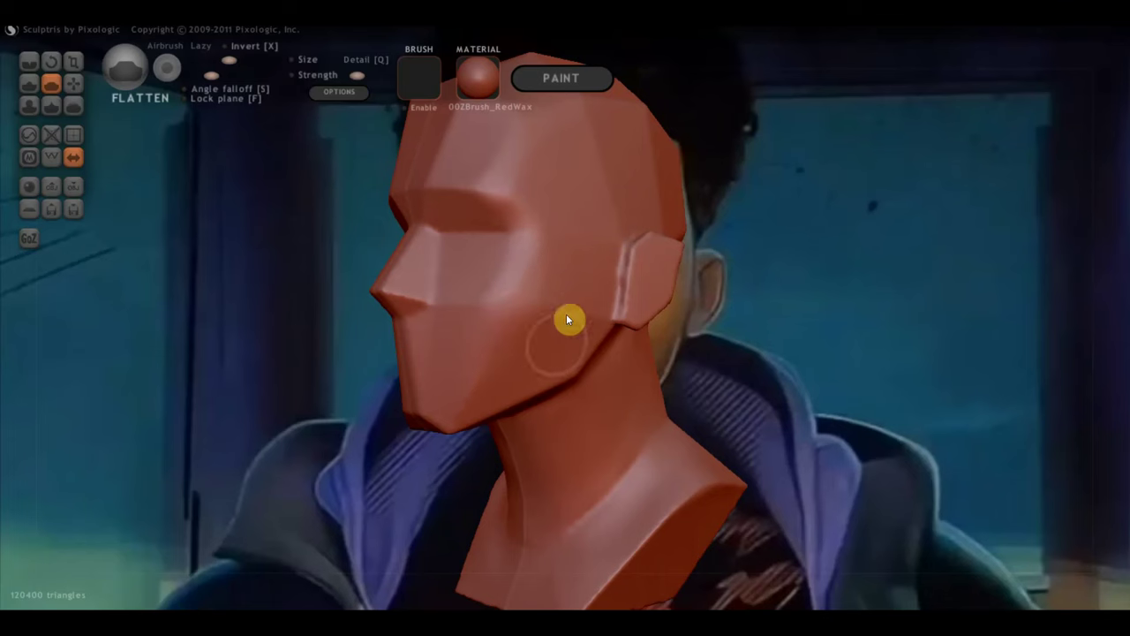
{"action": "right_click_drag", "start_coordinate": [490, 380], "coordinate": [500, 379]}
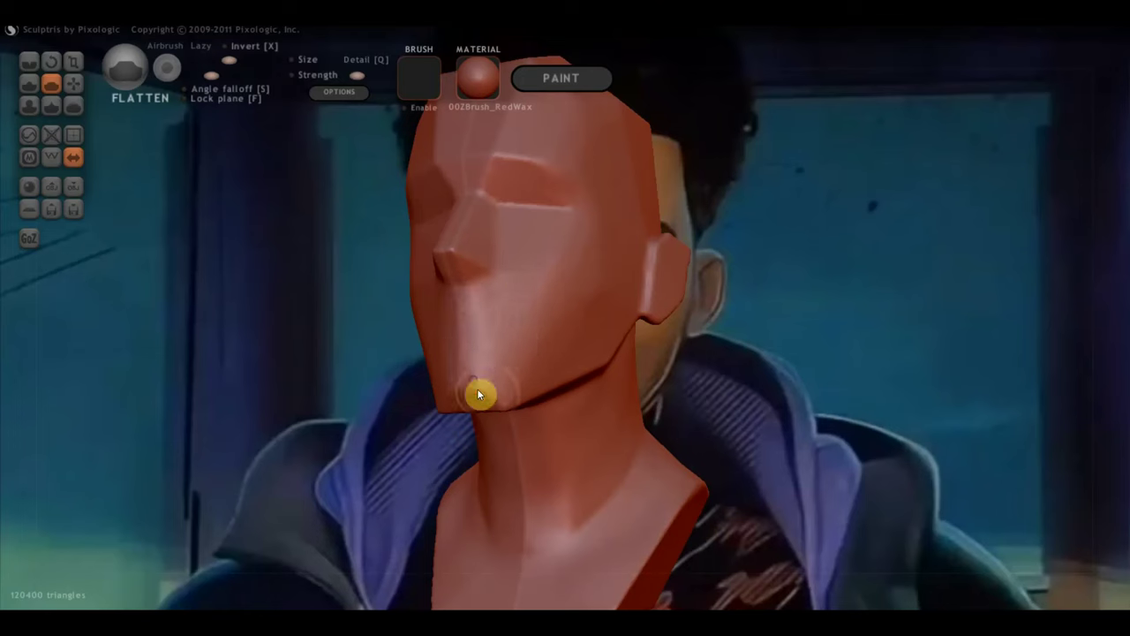
{"action": "right_click_drag", "start_coordinate": [518, 399], "coordinate": [527, 333]}
{"action": "left_click_drag", "start_coordinate": [526, 332], "coordinate": [423, 349]}
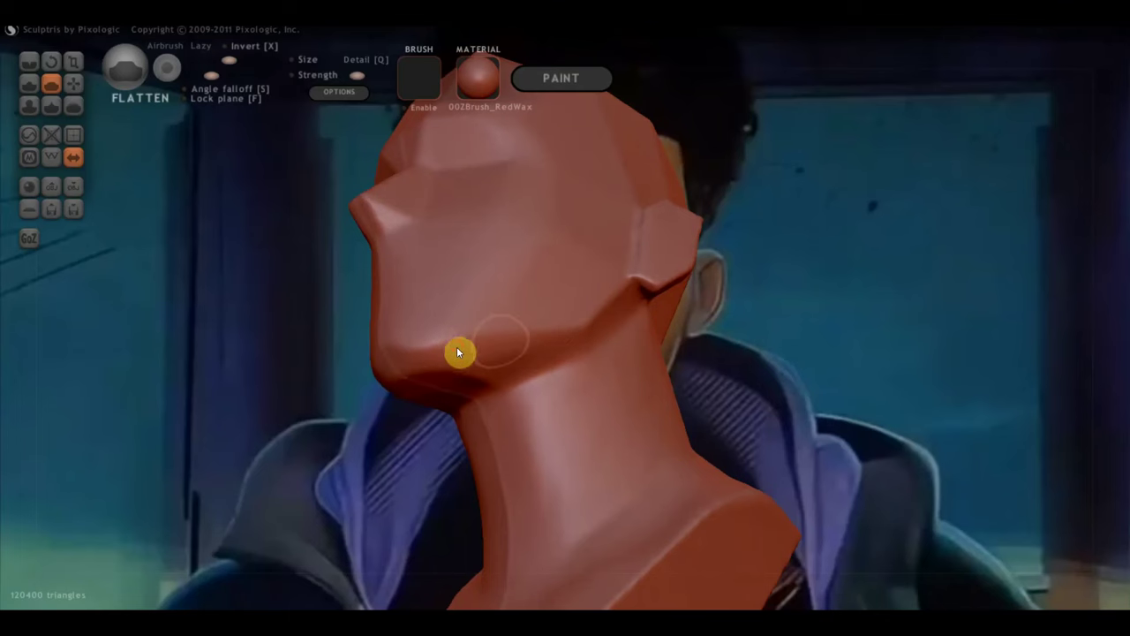
{"action": "mouse_move", "coordinate": [391, 377]}
{"action": "right_mouse_down"}
{"action": "mouse_move", "coordinate": [537, 378]}
{"action": "mouse_move", "coordinate": [454, 432]}
{"action": "right_mouse_up"}
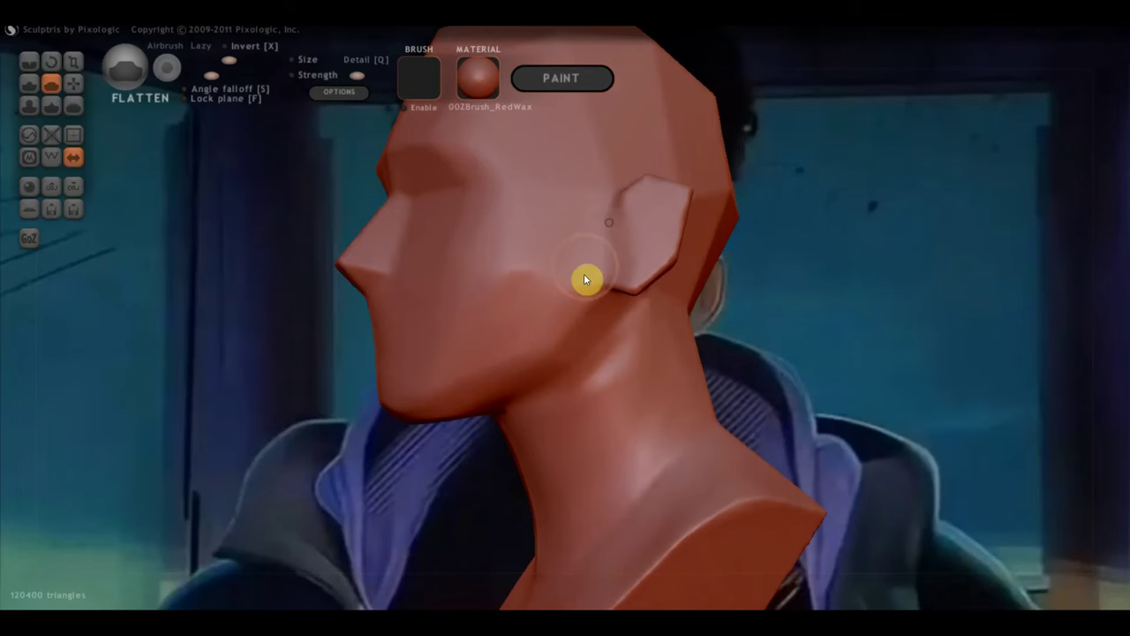
Step: Smooth the neck crease, the back of the head and the remaining faceted head surface
{"action": "mouse_move", "coordinate": [586, 277]}
{"action": "right_mouse_down"}
{"action": "mouse_move", "coordinate": [486, 330]}
{"action": "mouse_move", "coordinate": [548, 315]}
{"action": "mouse_move", "coordinate": [606, 250]}
{"action": "right_mouse_up"}
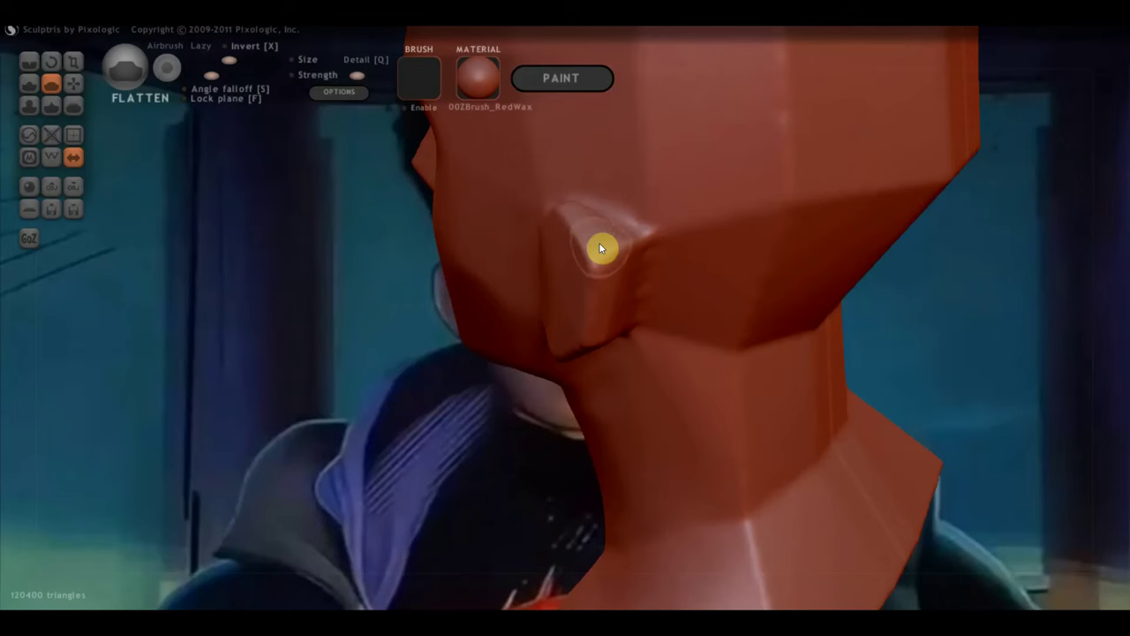
{"action": "mouse_move", "coordinate": [607, 273]}
{"action": "right_mouse_down"}
{"action": "mouse_move", "coordinate": [608, 333]}
{"action": "mouse_move", "coordinate": [584, 238]}
{"action": "right_mouse_up"}
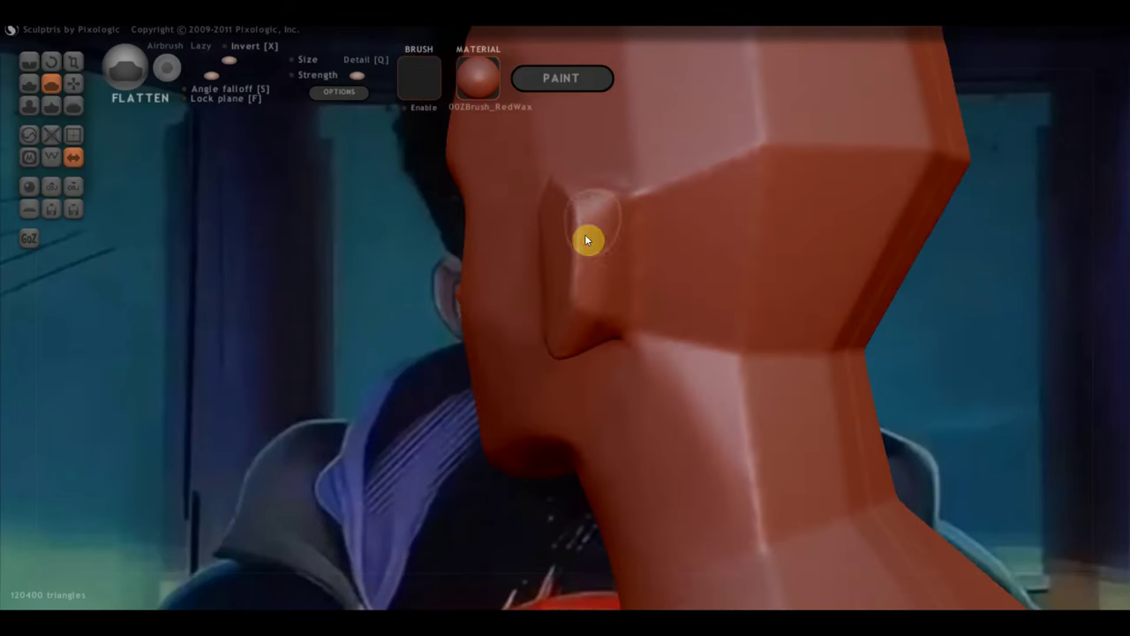
{"action": "right_click_drag", "start_coordinate": [588, 295], "coordinate": [590, 322]}
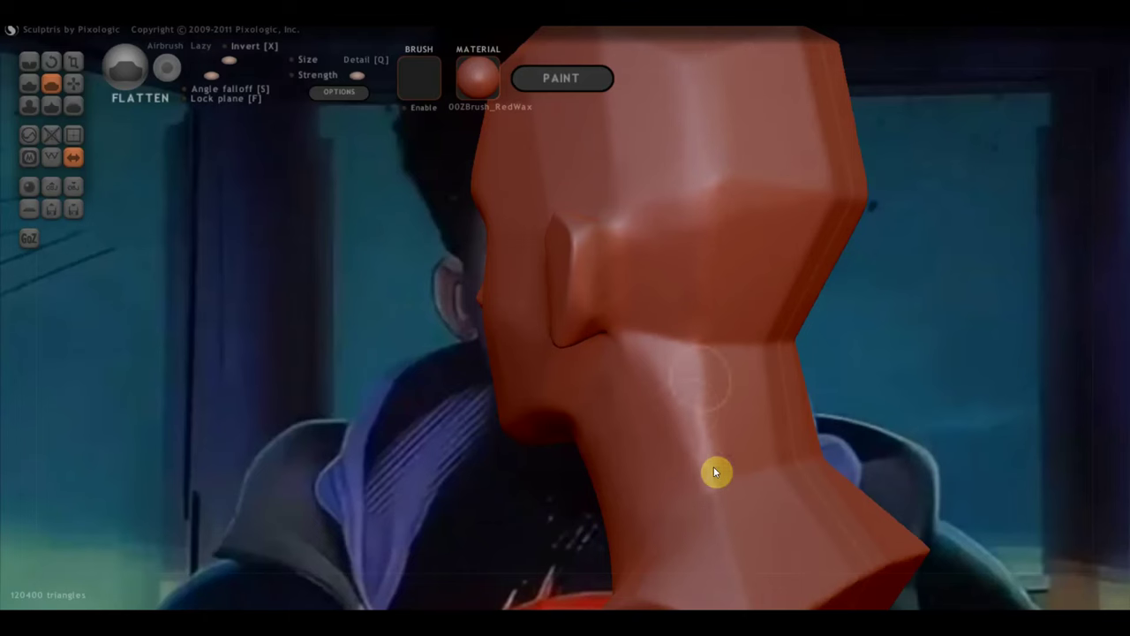
{"action": "mouse_move", "coordinate": [715, 472]}
{"action": "left_mouse_down"}
{"action": "mouse_move", "coordinate": [706, 515]}
{"action": "mouse_move", "coordinate": [719, 487]}
{"action": "mouse_move", "coordinate": [679, 436]}
{"action": "mouse_move", "coordinate": [720, 475]}
{"action": "left_mouse_up"}
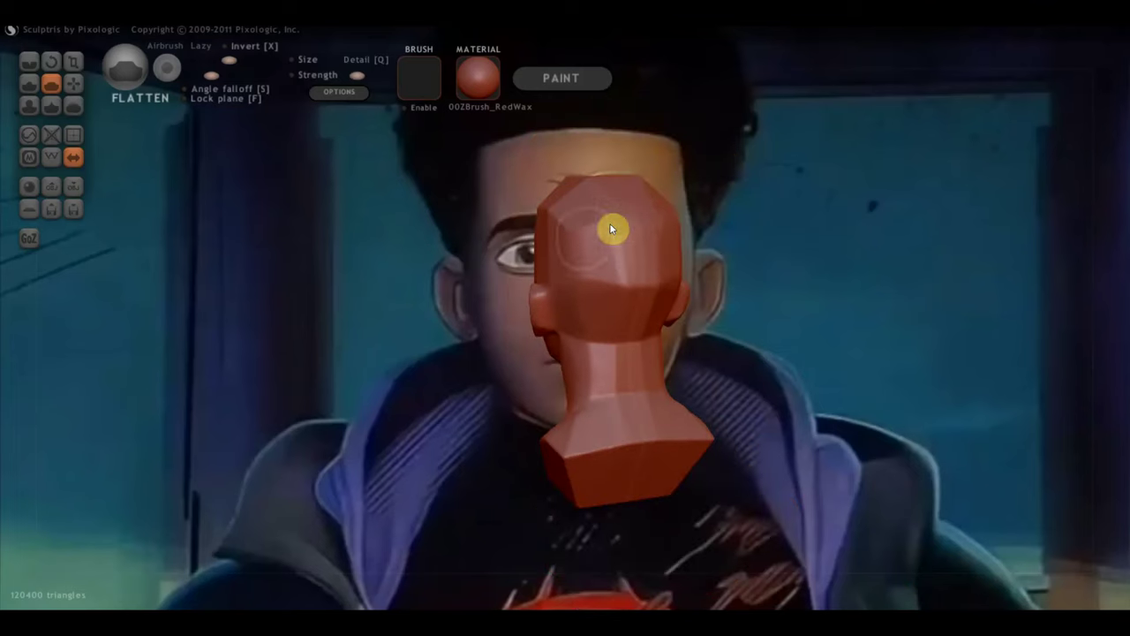
{"action": "mouse_move", "coordinate": [609, 228]}
{"action": "left_mouse_down"}
{"action": "mouse_move", "coordinate": [595, 222]}
{"action": "mouse_move", "coordinate": [626, 242]}
{"action": "mouse_move", "coordinate": [641, 288]}
{"action": "mouse_move", "coordinate": [637, 258]}
{"action": "mouse_move", "coordinate": [592, 240]}
{"action": "mouse_move", "coordinate": [613, 202]}
{"action": "mouse_move", "coordinate": [612, 408]}
{"action": "mouse_move", "coordinate": [580, 365]}
{"action": "mouse_move", "coordinate": [595, 406]}
{"action": "left_mouse_up"}
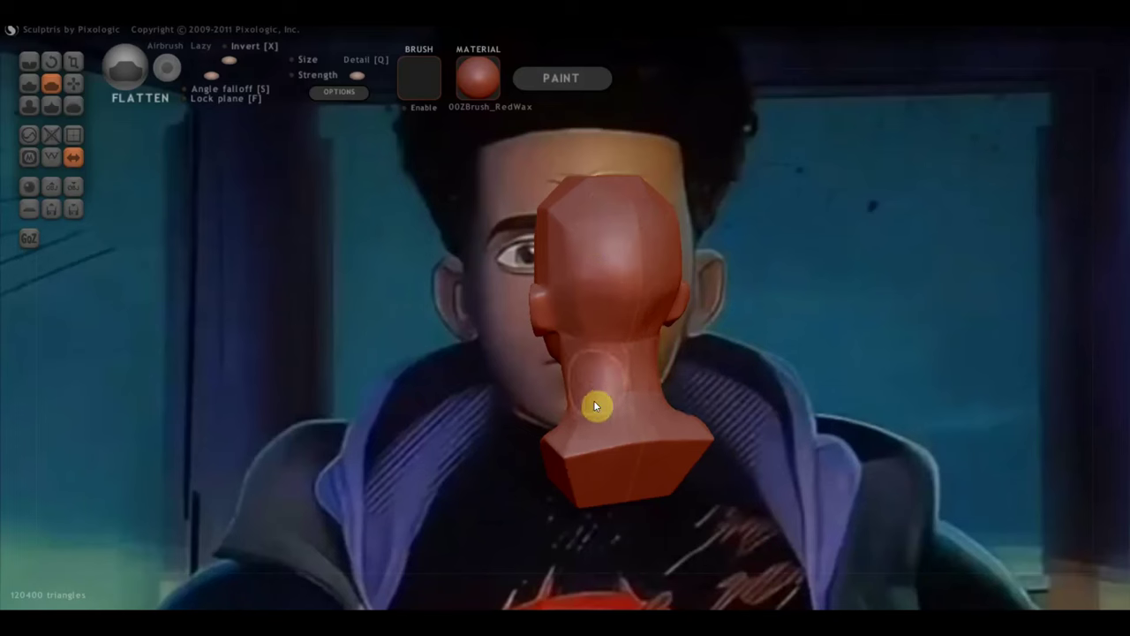
{"action": "left_click_drag", "start_coordinate": [579, 557], "coordinate": [576, 511]}
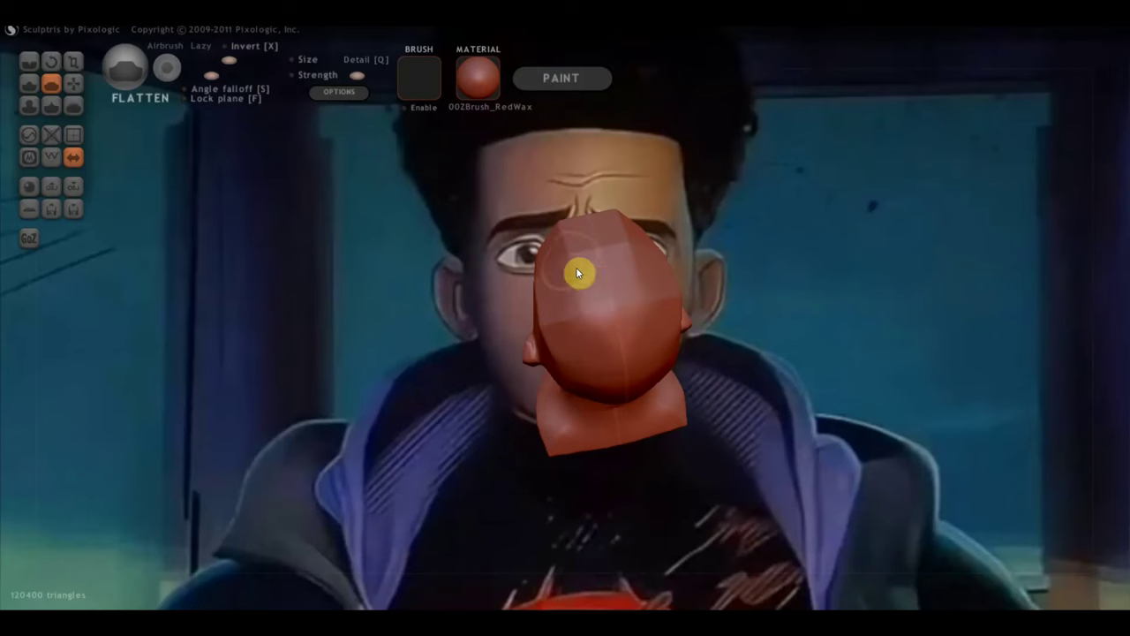
{"action": "mouse_move", "coordinate": [576, 273]}
{"action": "left_mouse_down"}
{"action": "mouse_move", "coordinate": [606, 239]}
{"action": "mouse_move", "coordinate": [559, 293]}
{"action": "mouse_move", "coordinate": [606, 315]}
{"action": "mouse_move", "coordinate": [559, 345]}
{"action": "left_mouse_up"}
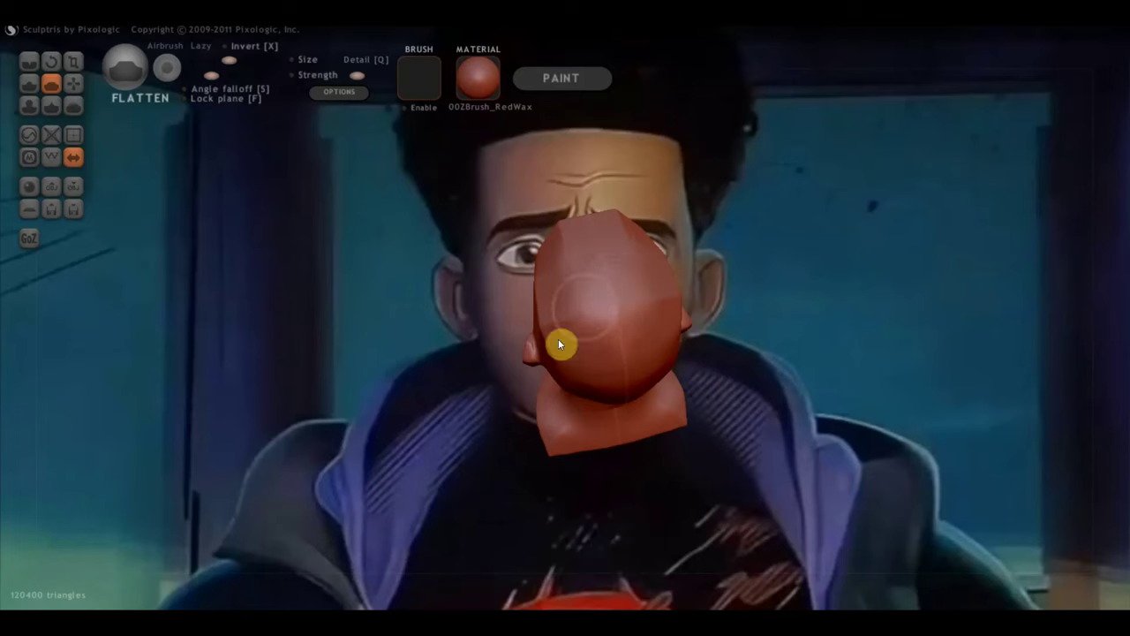
Step: Orbit the head through side profile and front views to check the smoothing
{"action": "right_click_drag", "start_coordinate": [558, 345], "coordinate": [619, 259]}
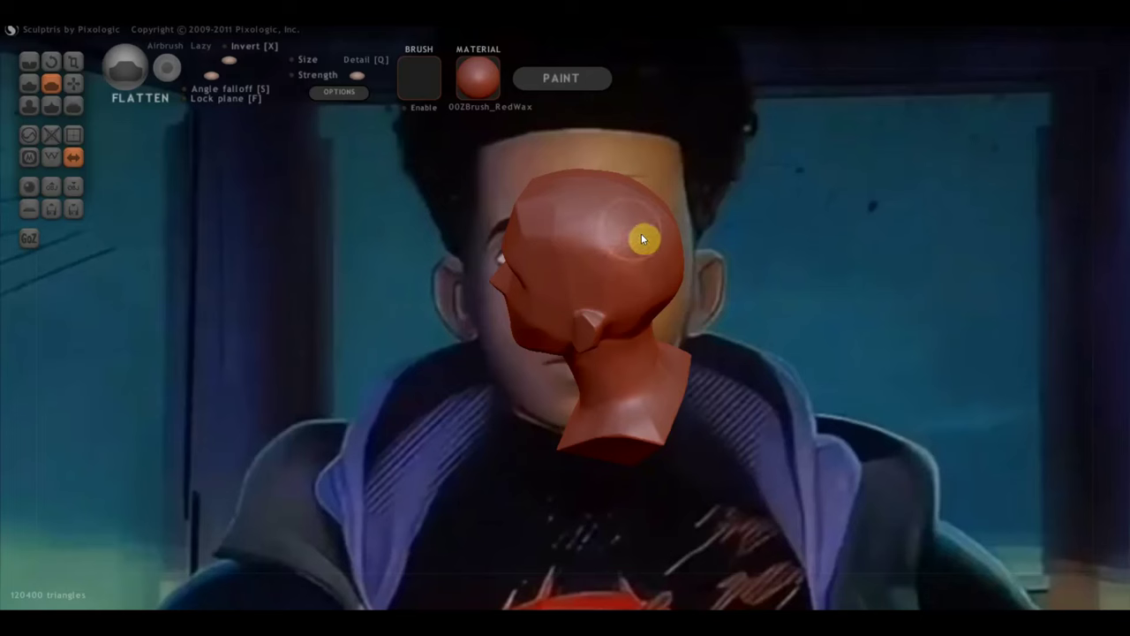
{"action": "right_click_drag", "start_coordinate": [629, 258], "coordinate": [735, 254]}
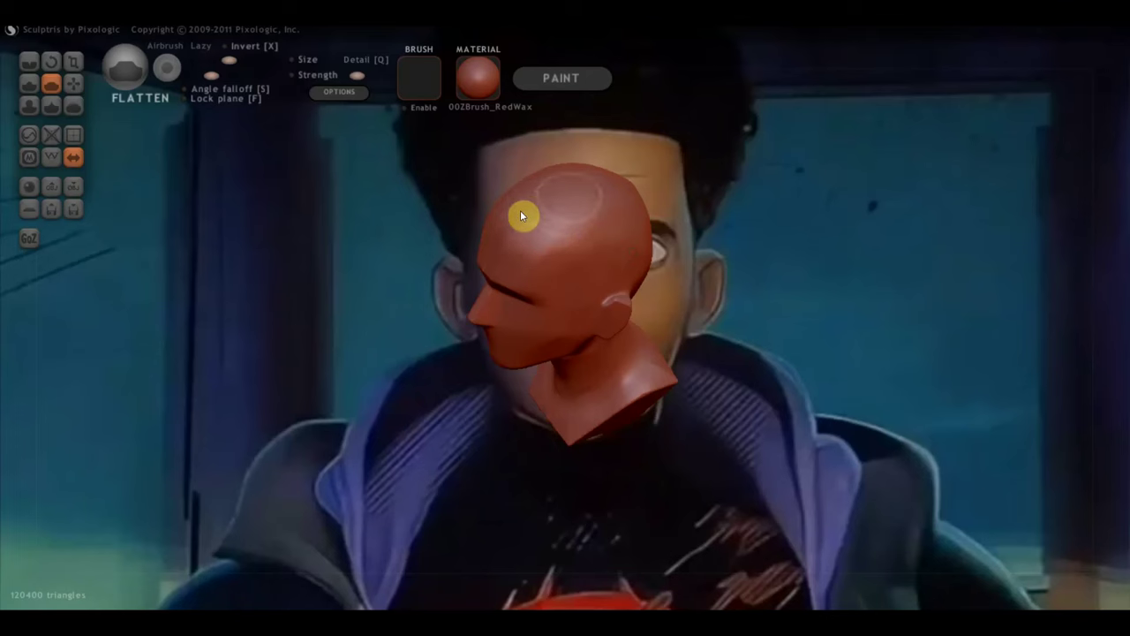
{"action": "mouse_move", "coordinate": [501, 226]}
{"action": "right_mouse_down"}
{"action": "mouse_move", "coordinate": [577, 232]}
{"action": "mouse_move", "coordinate": [606, 262]}
{"action": "right_mouse_up"}
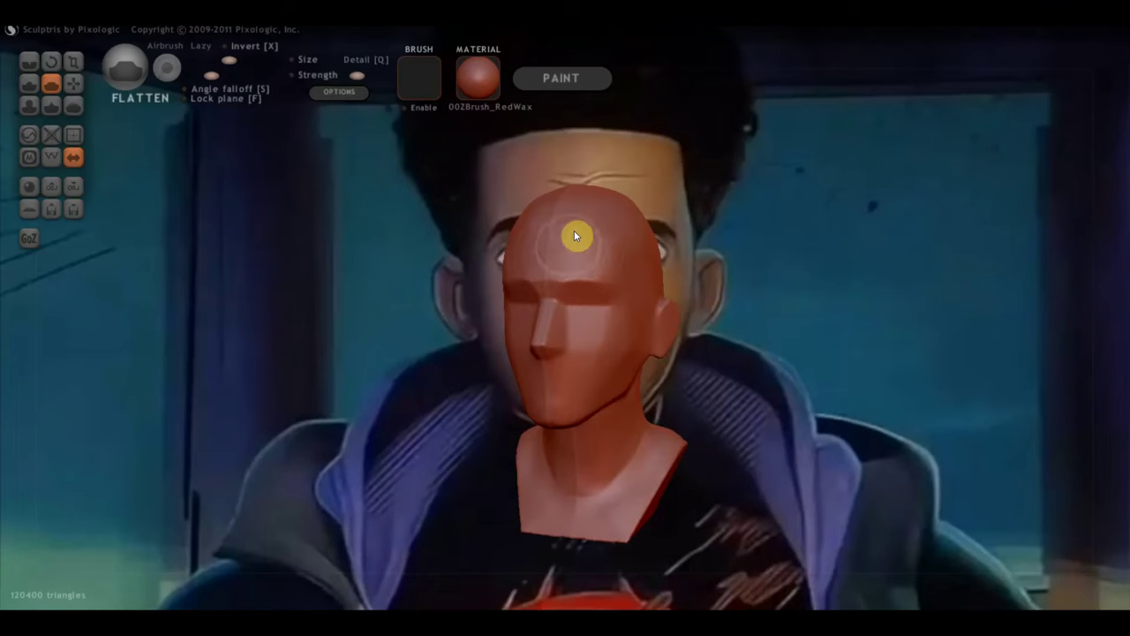
{"action": "mouse_move", "coordinate": [613, 337]}
{"action": "right_mouse_down"}
{"action": "mouse_move", "coordinate": [642, 334]}
{"action": "mouse_move", "coordinate": [613, 449]}
{"action": "mouse_move", "coordinate": [742, 434]}
{"action": "right_mouse_up"}
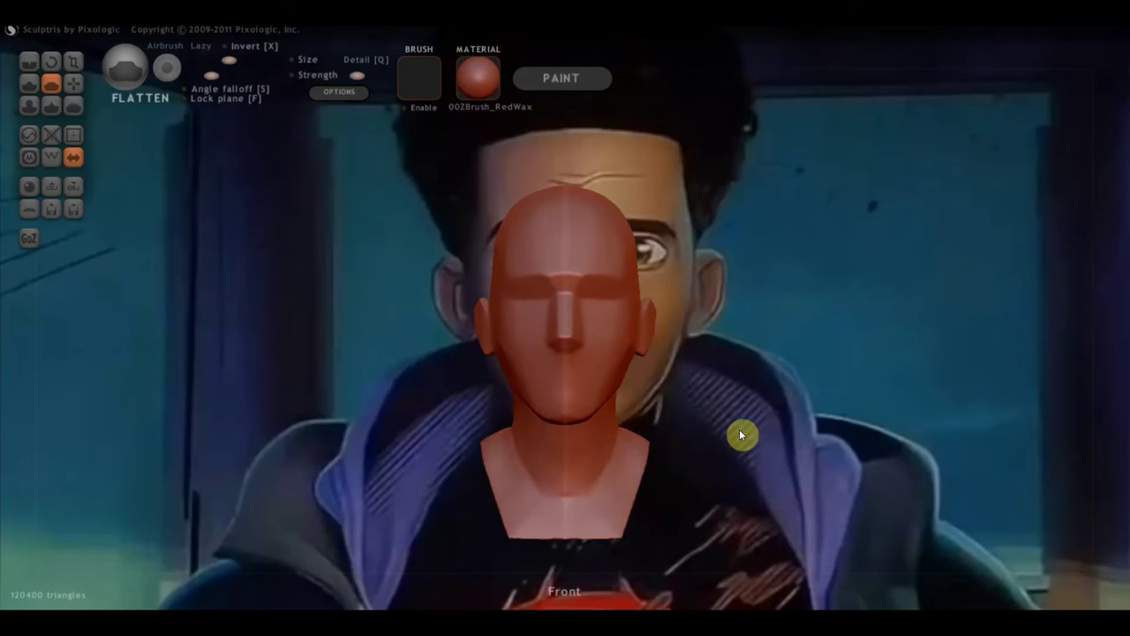
{"action": "scroll", "coordinate": [735, 430], "scroll_direction": "up", "scroll_amount": 3}
{"action": "scroll", "coordinate": [530, 393], "scroll_direction": "down", "scroll_amount": 3}
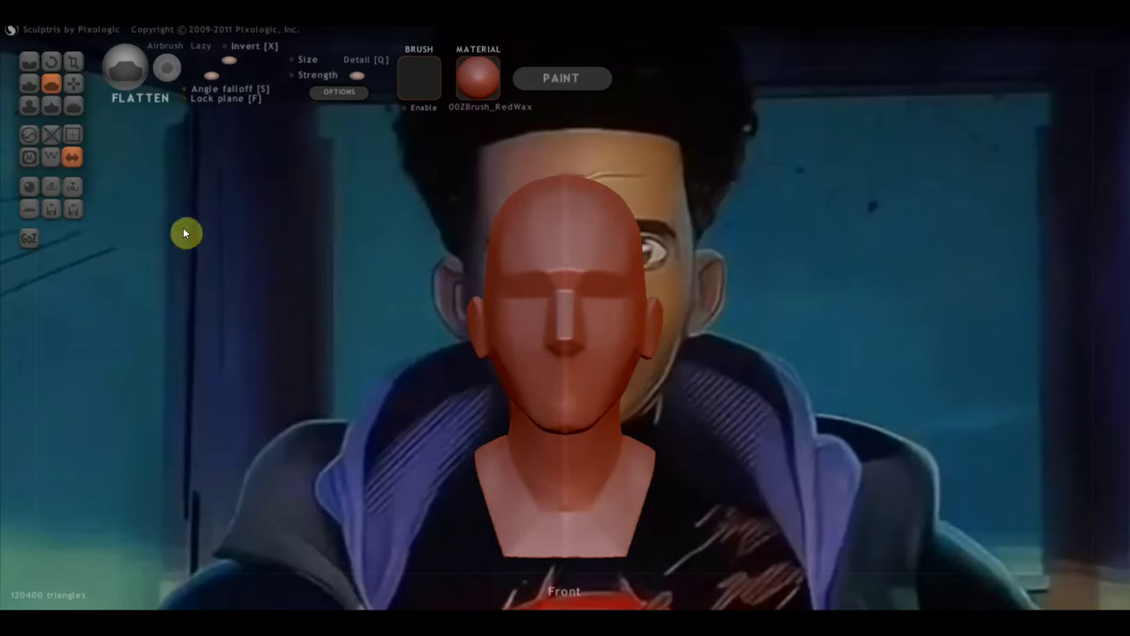
Step: Pull both ears slightly outward using a much larger Grab brush with symmetry
{"action": "left_click", "coordinate": [73, 83]}
{"action": "mouse_move", "coordinate": [142, 177]}
{"action": "right_mouse_down"}
{"action": "mouse_move", "coordinate": [208, 257]}
{"action": "mouse_move", "coordinate": [464, 272]}
{"action": "mouse_move", "coordinate": [575, 343]}
{"action": "mouse_move", "coordinate": [630, 348]}
{"action": "mouse_move", "coordinate": [612, 333]}
{"action": "mouse_move", "coordinate": [307, 353]}
{"action": "mouse_move", "coordinate": [334, 347]}
{"action": "right_mouse_up"}
{"action": "scroll", "coordinate": [860, 408], "scroll_direction": "up", "scroll_amount": 3}
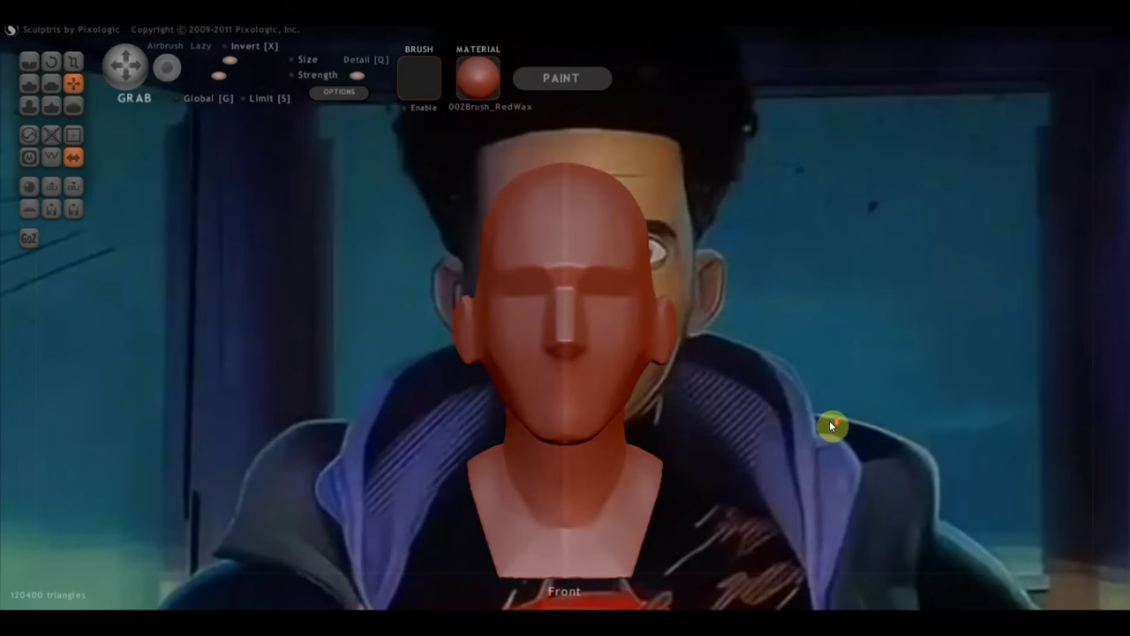
{"action": "scroll", "coordinate": [829, 420], "scroll_direction": "up", "scroll_amount": 3}
{"action": "scroll", "coordinate": [830, 420], "scroll_direction": "up", "scroll_amount": 2}
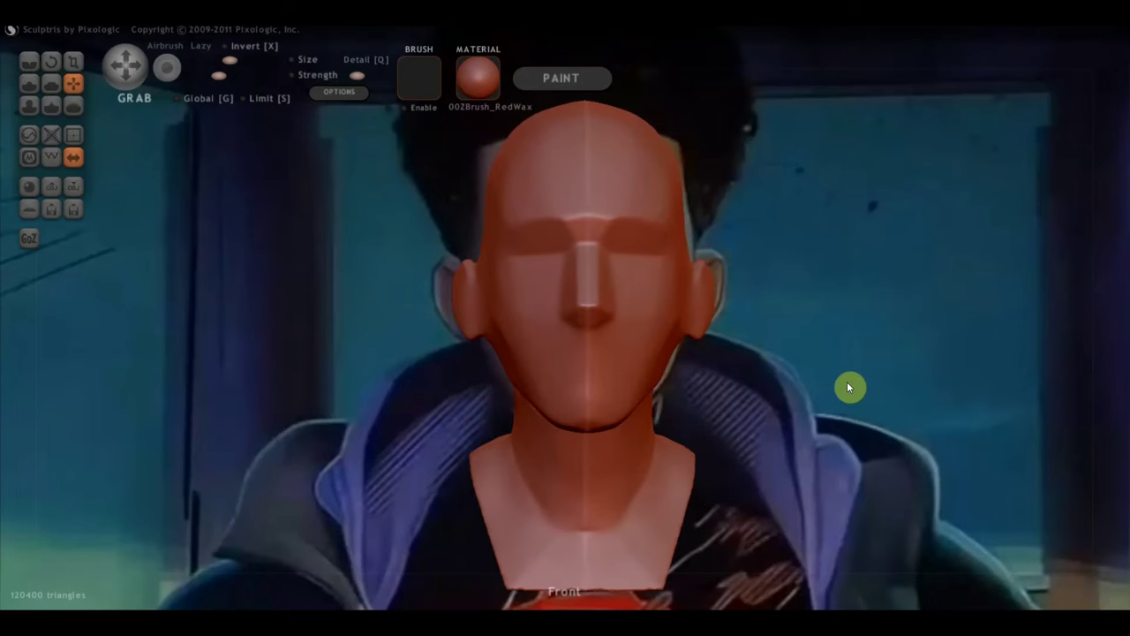
{"action": "scroll", "coordinate": [844, 387], "scroll_direction": "up", "scroll_amount": 2}
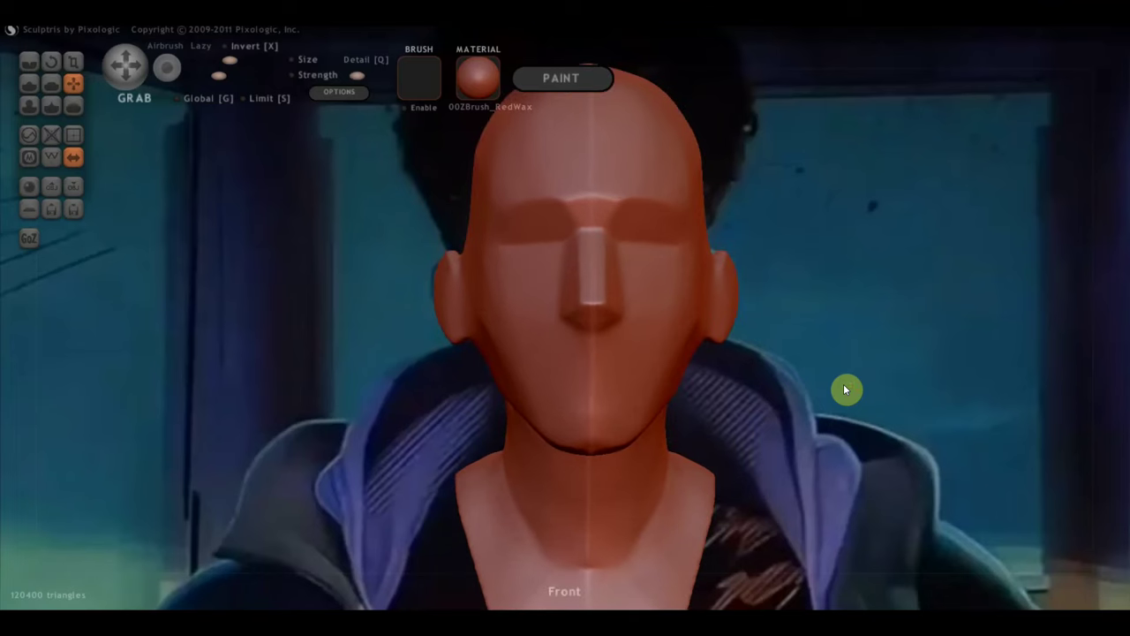
{"action": "scroll", "coordinate": [844, 388], "scroll_direction": "down", "scroll_amount": 1}
{"action": "scroll", "coordinate": [830, 400], "scroll_direction": "up", "scroll_amount": 2}
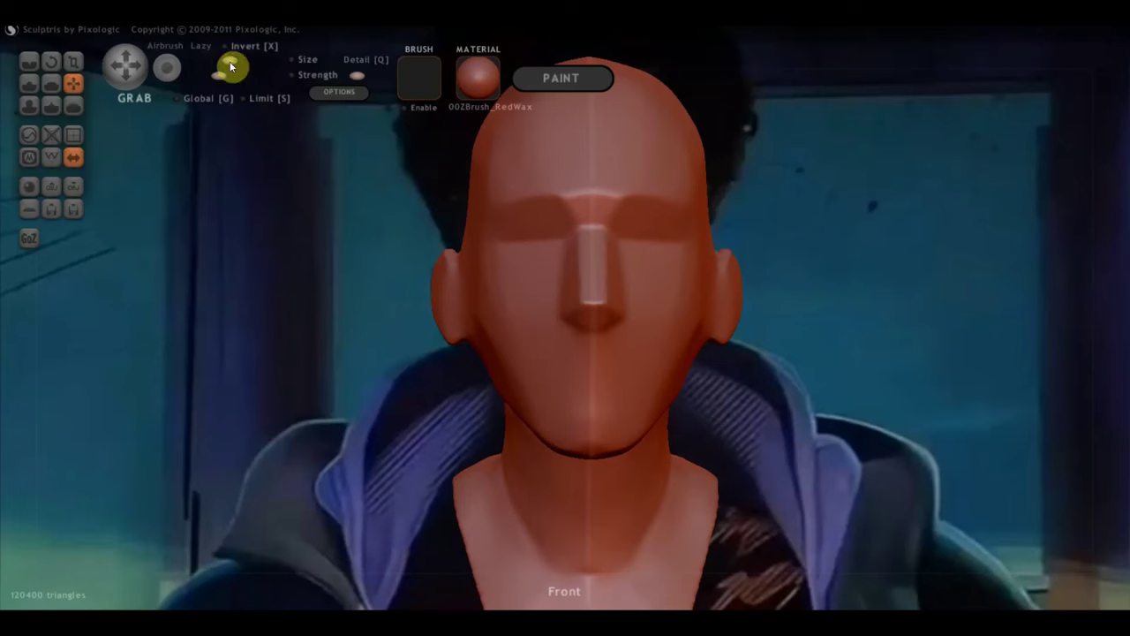
{"action": "left_click_drag", "start_coordinate": [247, 58], "coordinate": [245, 59]}
{"action": "left_click_drag", "start_coordinate": [462, 318], "coordinate": [470, 275]}
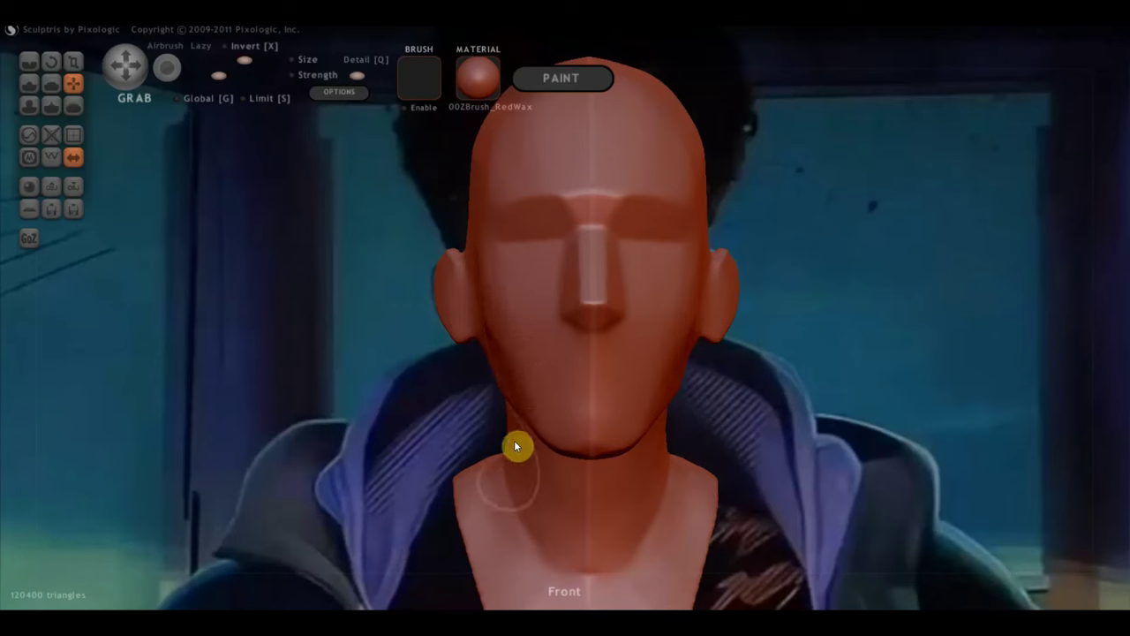
{"action": "right_click_drag", "start_coordinate": [529, 445], "coordinate": [720, 440]}
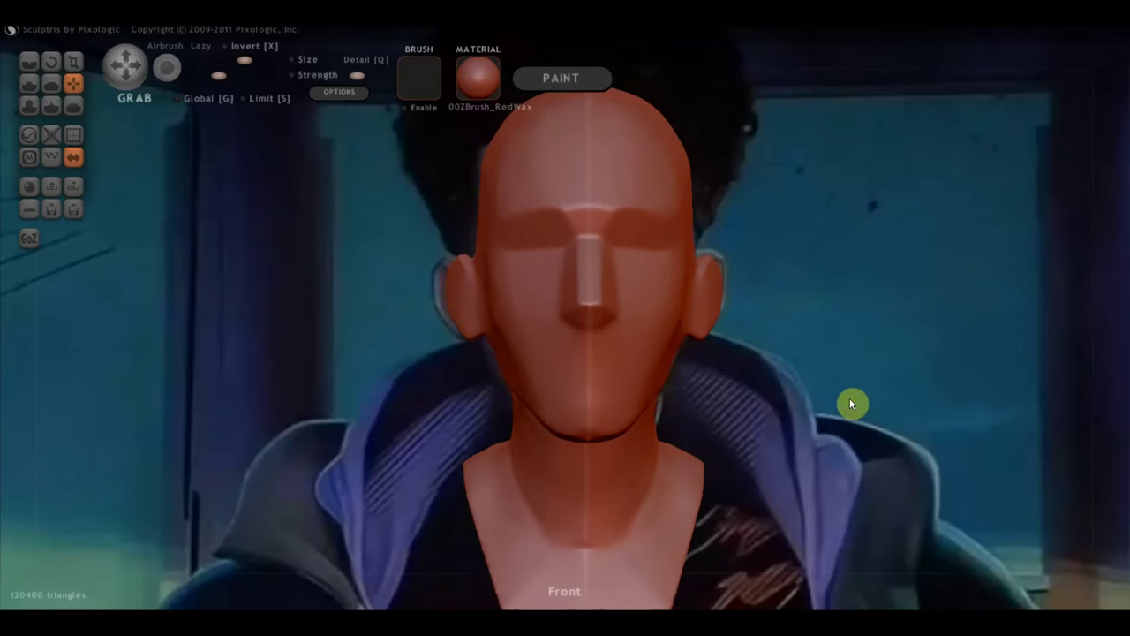
{"action": "left_click_drag", "start_coordinate": [457, 293], "coordinate": [435, 295]}
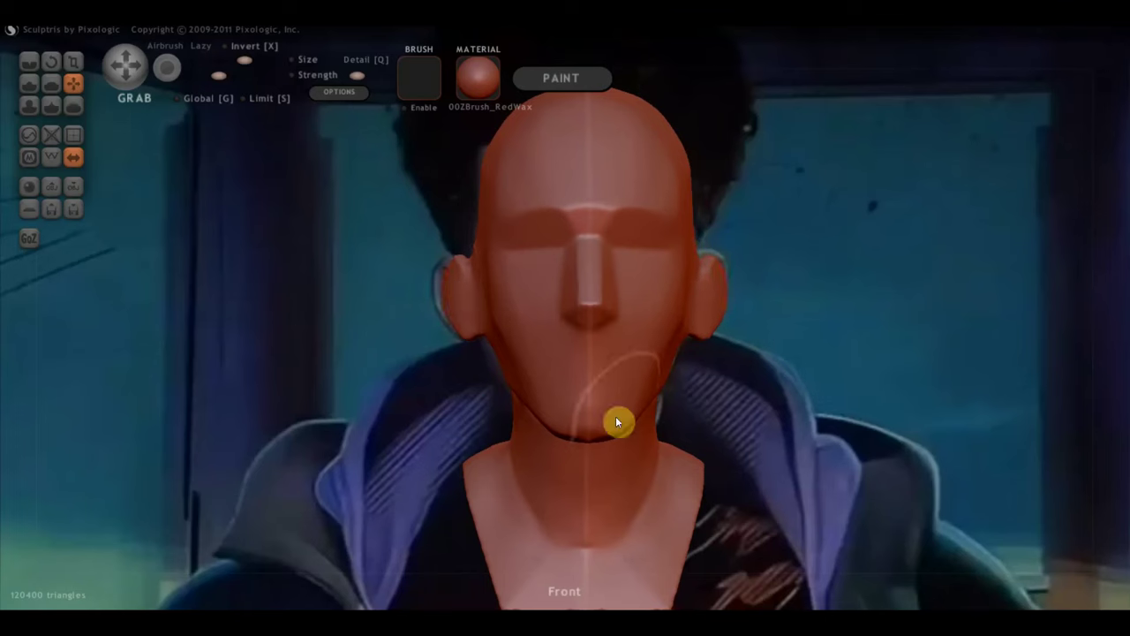
{"action": "left_click", "coordinate": [28, 62]}
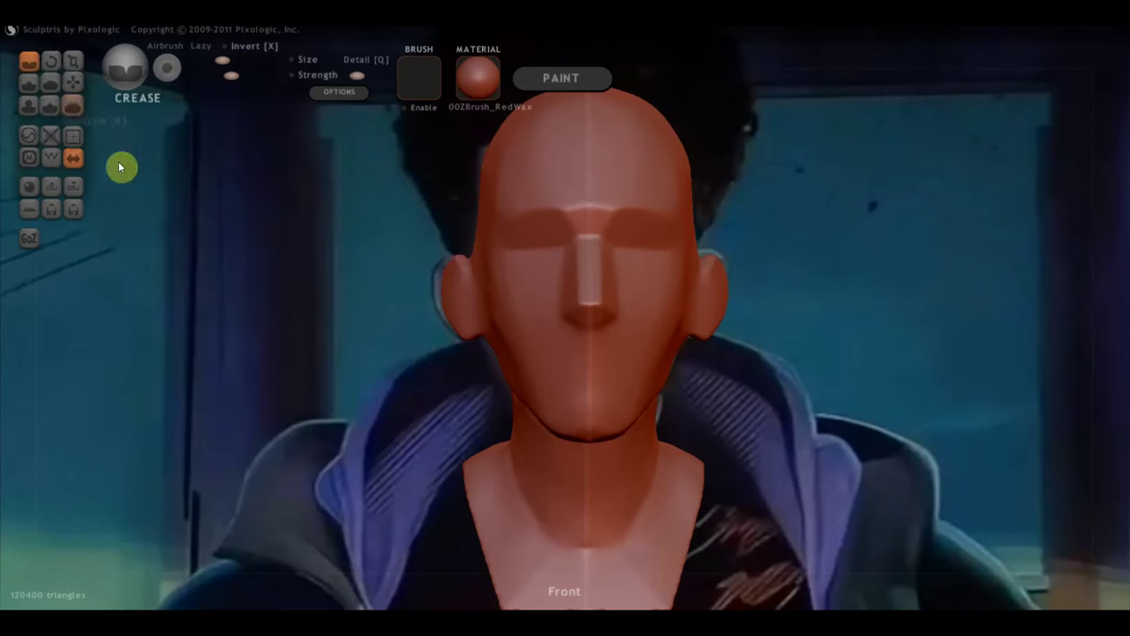
{"action": "left_click", "coordinate": [30, 82]}
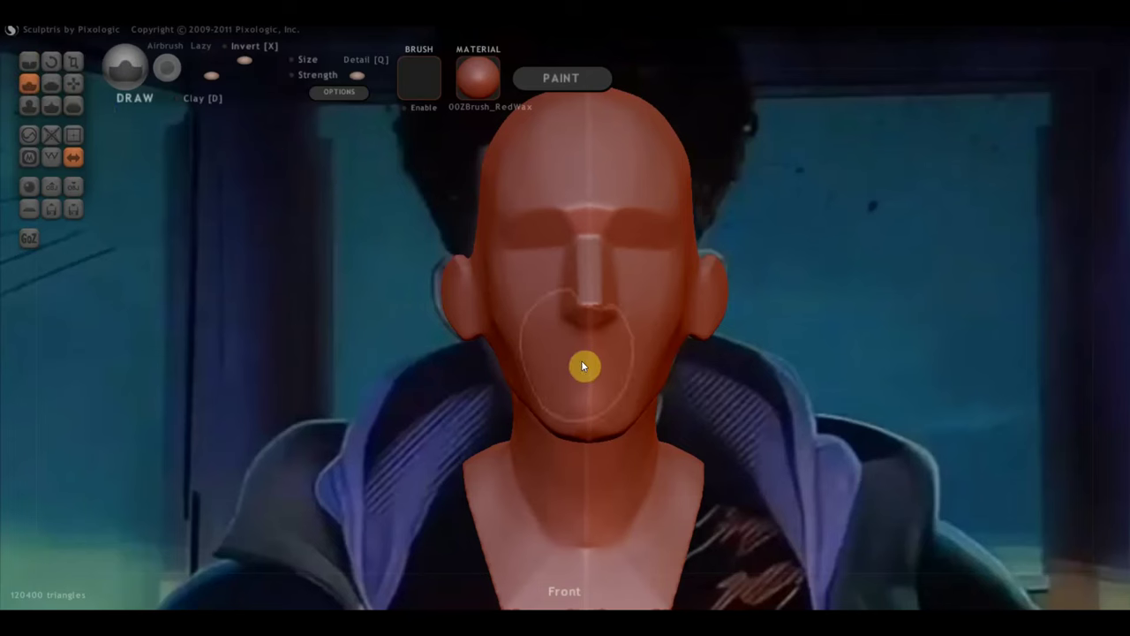
Step: Stroke over the chin with the Draw brush to add volume, ending in three-quarter view
{"action": "scroll", "coordinate": [588, 371], "scroll_direction": "up", "scroll_amount": 2}
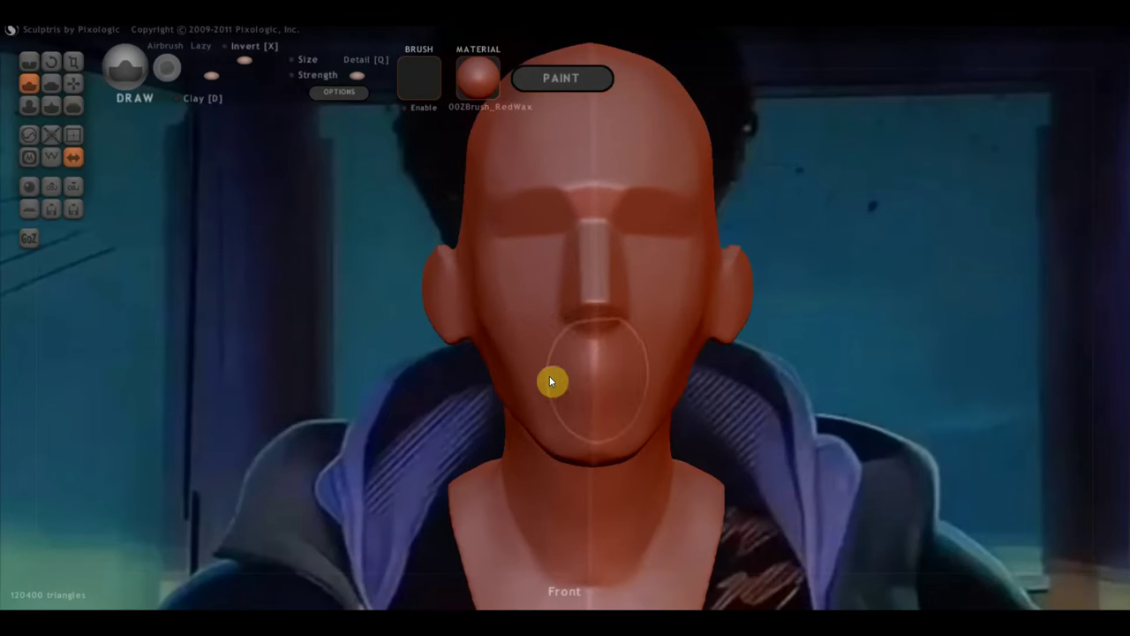
{"action": "left_click_drag", "start_coordinate": [551, 378], "coordinate": [604, 387]}
{"action": "left_click_drag", "start_coordinate": [613, 394], "coordinate": [689, 401]}
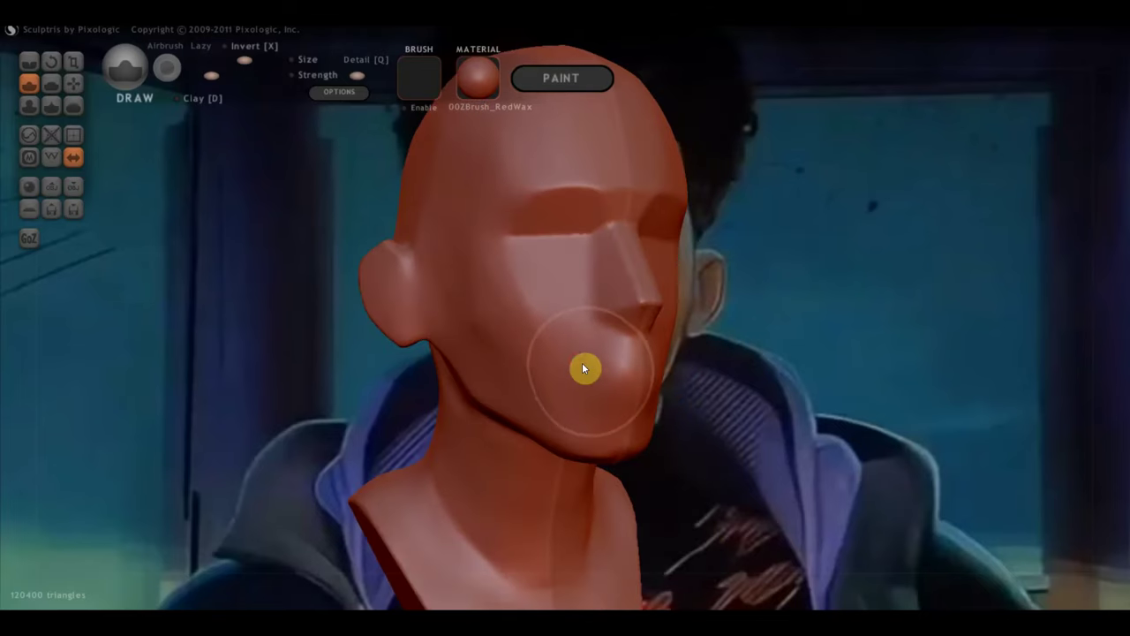
Step: Move the bust left beside the cartoon reference face and orbit it to compare angles
{"action": "key", "text": "c"}
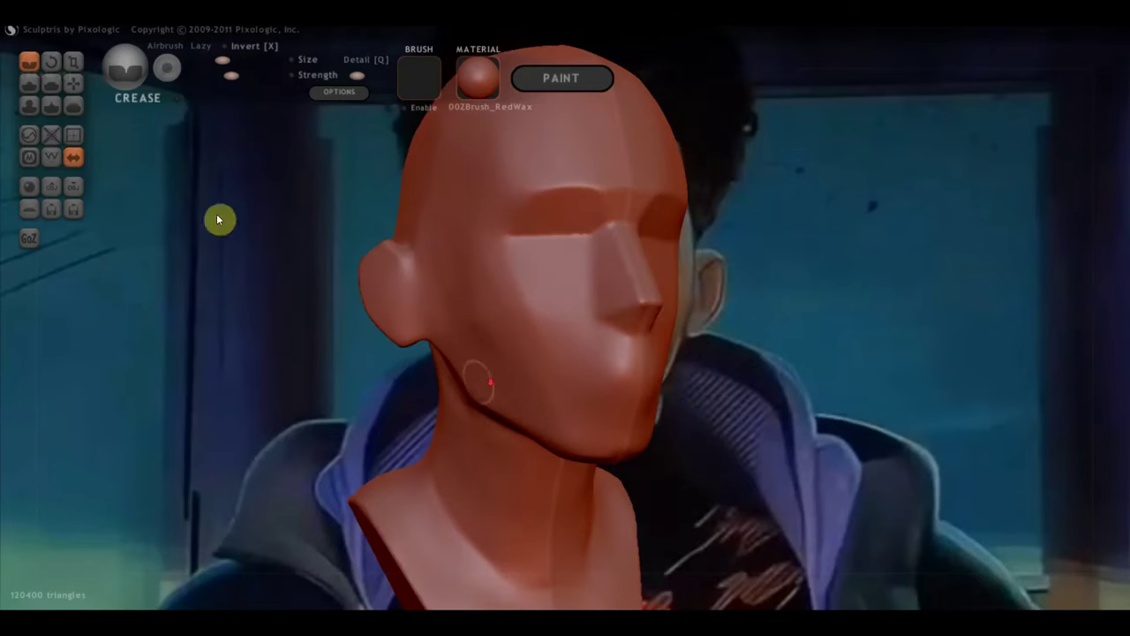
{"action": "left_click_drag", "start_coordinate": [217, 214], "coordinate": [475, 387]}
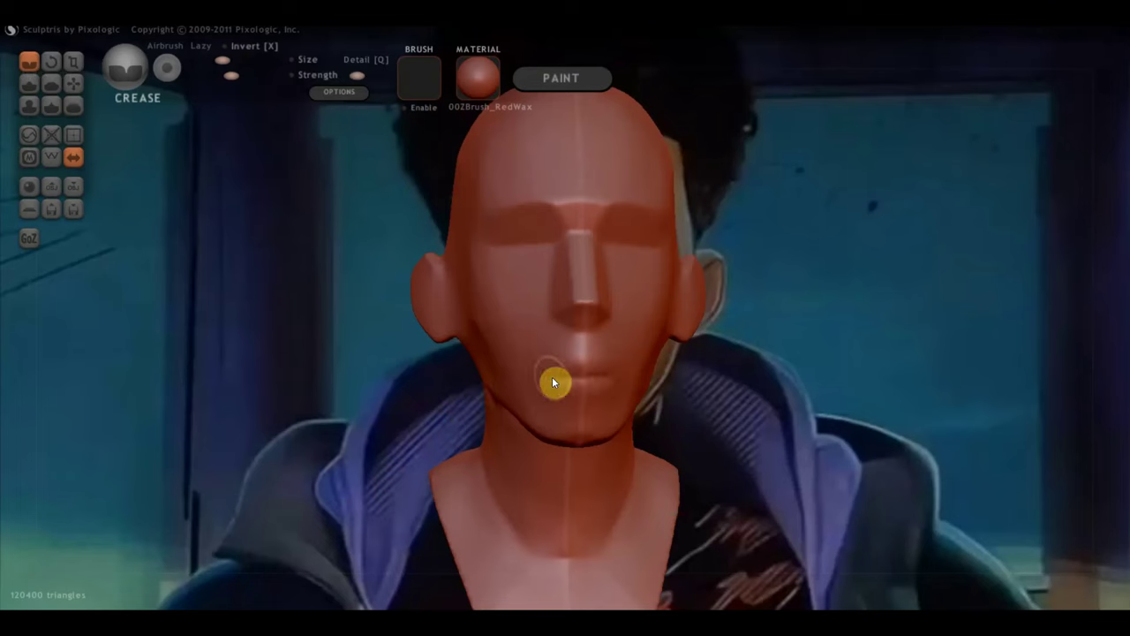
{"action": "mouse_move", "coordinate": [538, 375]}
{"action": "left_mouse_down", "text": "alt"}
{"action": "mouse_move", "coordinate": [635, 391]}
{"action": "mouse_move", "coordinate": [484, 389]}
{"action": "mouse_move", "coordinate": [489, 414]}
{"action": "left_mouse_up", "text": "alt"}
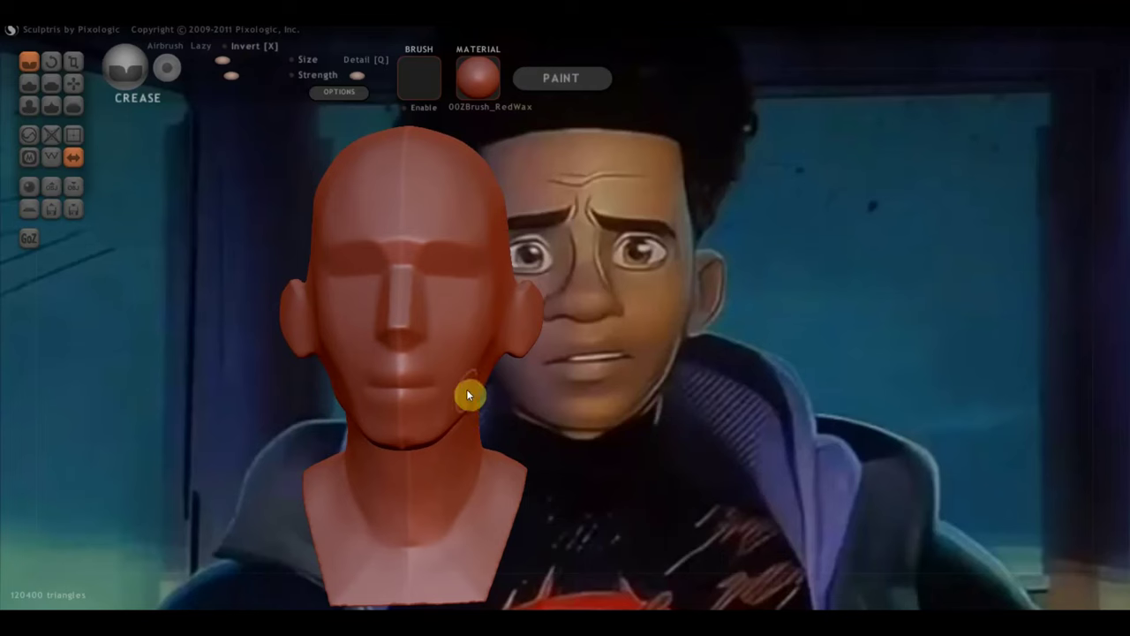
{"action": "scroll", "coordinate": [468, 396], "scroll_direction": "up", "scroll_amount": 2}
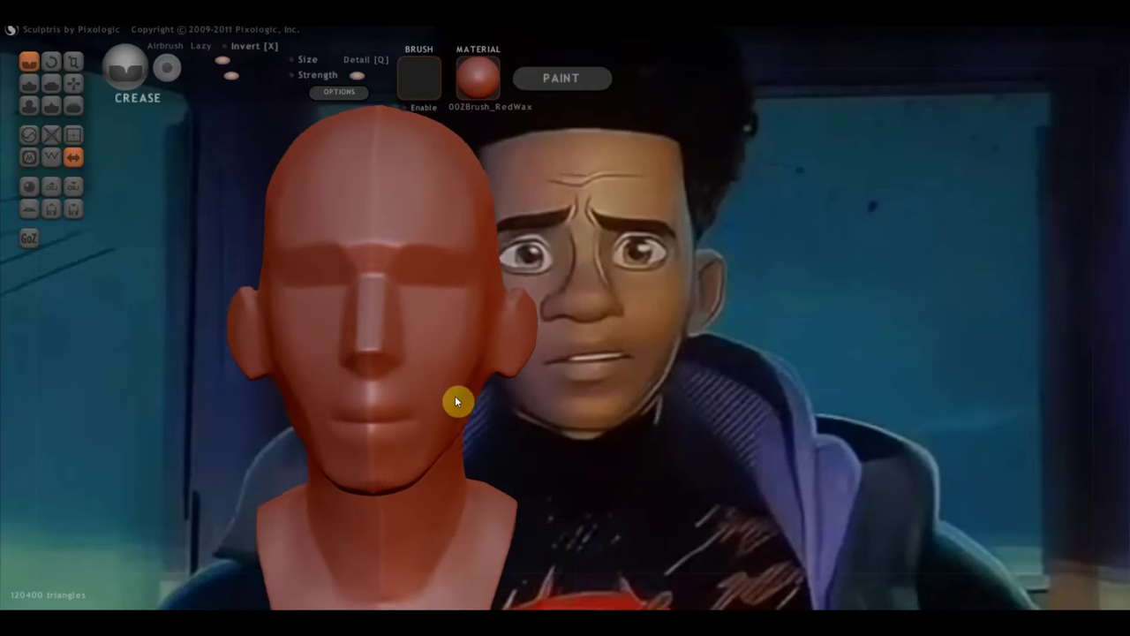
{"action": "left_click_drag", "start_coordinate": [454, 398], "coordinate": [443, 392]}
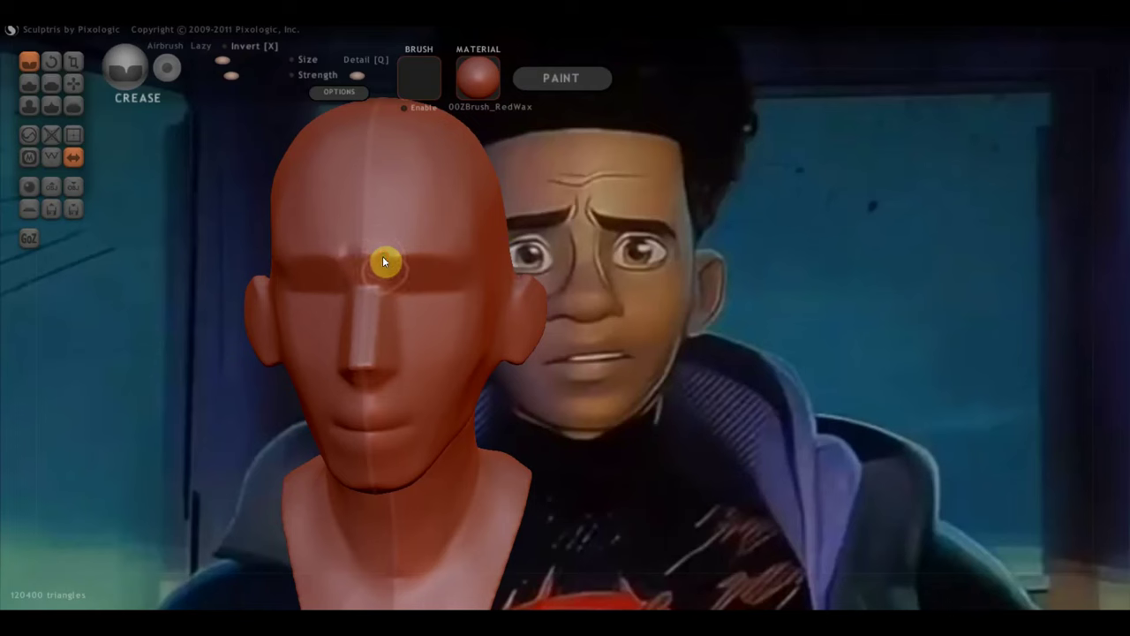
{"action": "right_click_drag", "start_coordinate": [399, 294], "coordinate": [418, 255]}
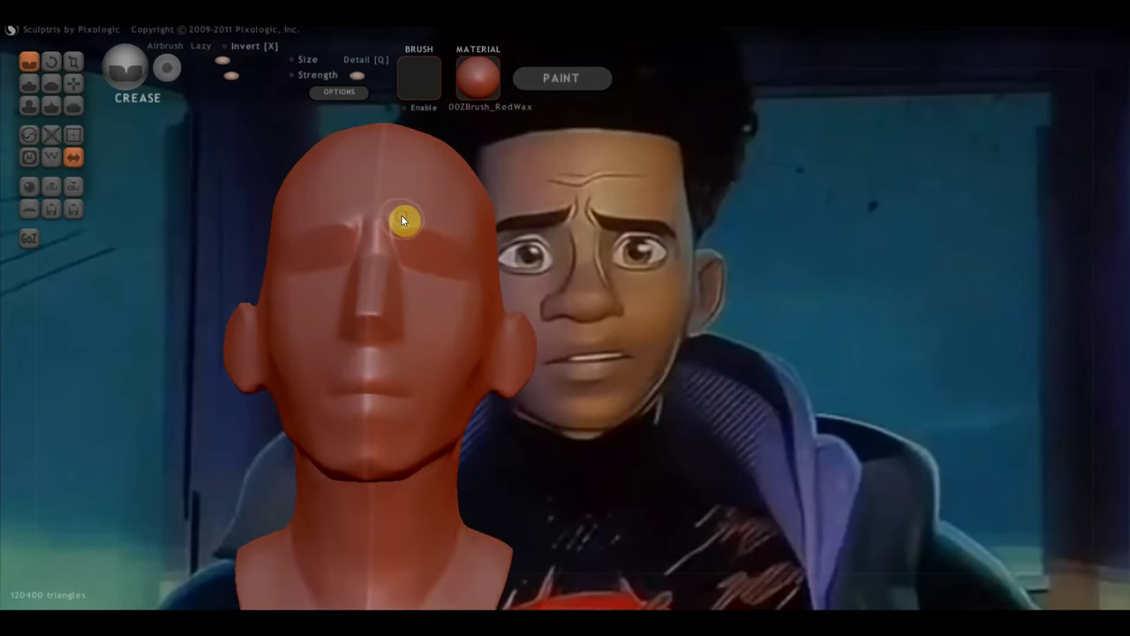
{"action": "mouse_move", "coordinate": [372, 210]}
{"action": "right_mouse_down"}
{"action": "mouse_move", "coordinate": [368, 243]}
{"action": "mouse_move", "coordinate": [386, 275]}
{"action": "mouse_move", "coordinate": [409, 277]}
{"action": "mouse_move", "coordinate": [396, 308]}
{"action": "right_mouse_up"}
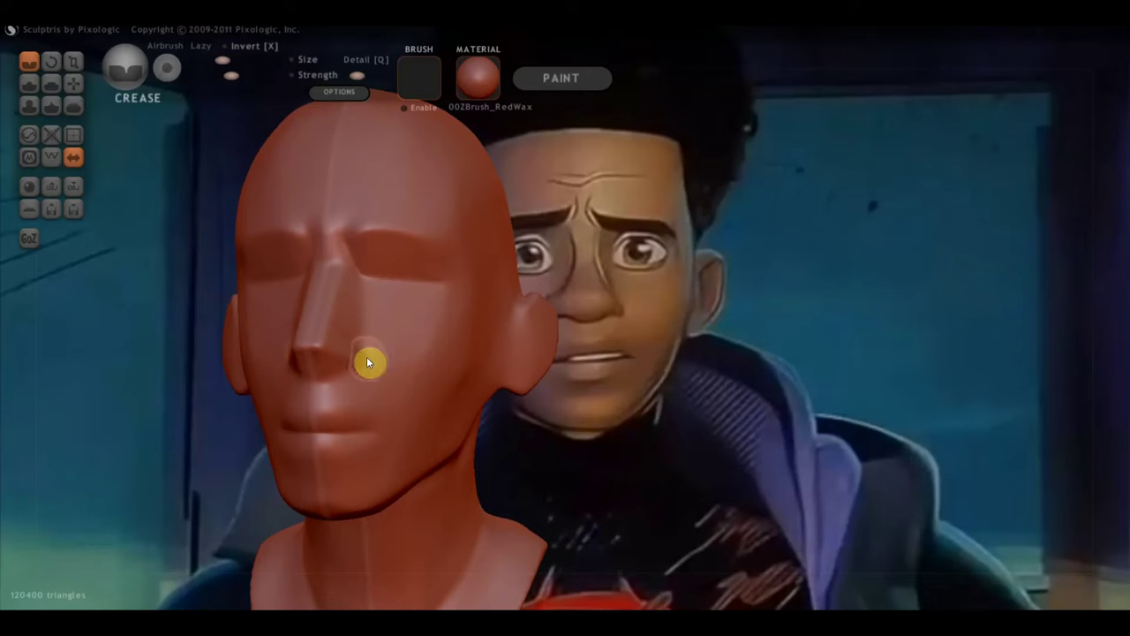
{"action": "right_click_drag", "start_coordinate": [363, 360], "coordinate": [405, 361]}
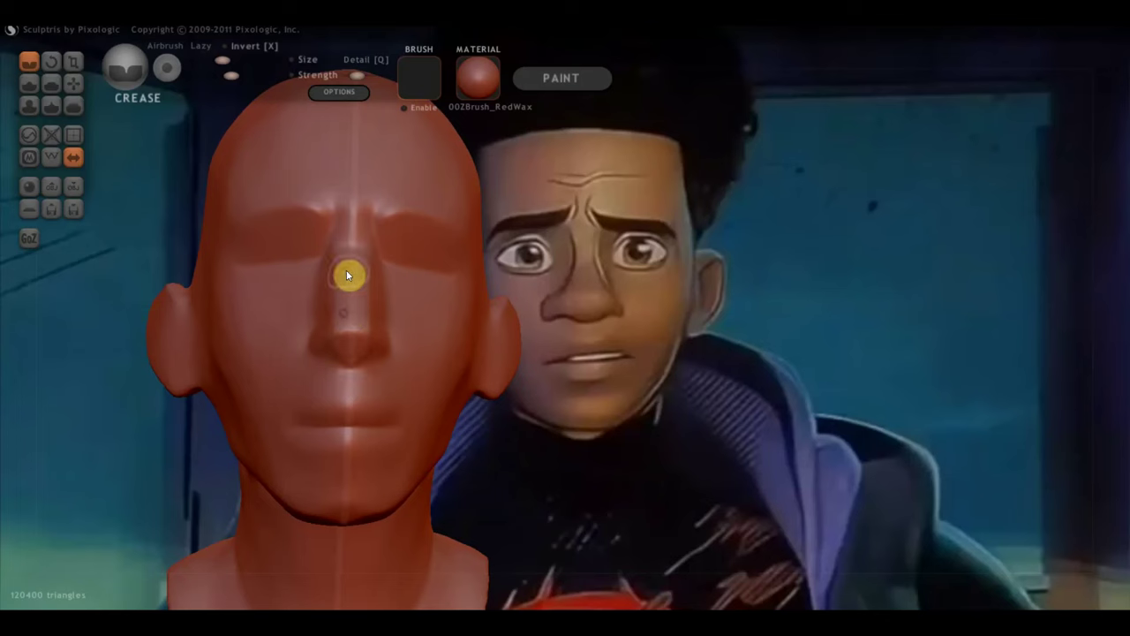
{"action": "left_click", "coordinate": [32, 82]}
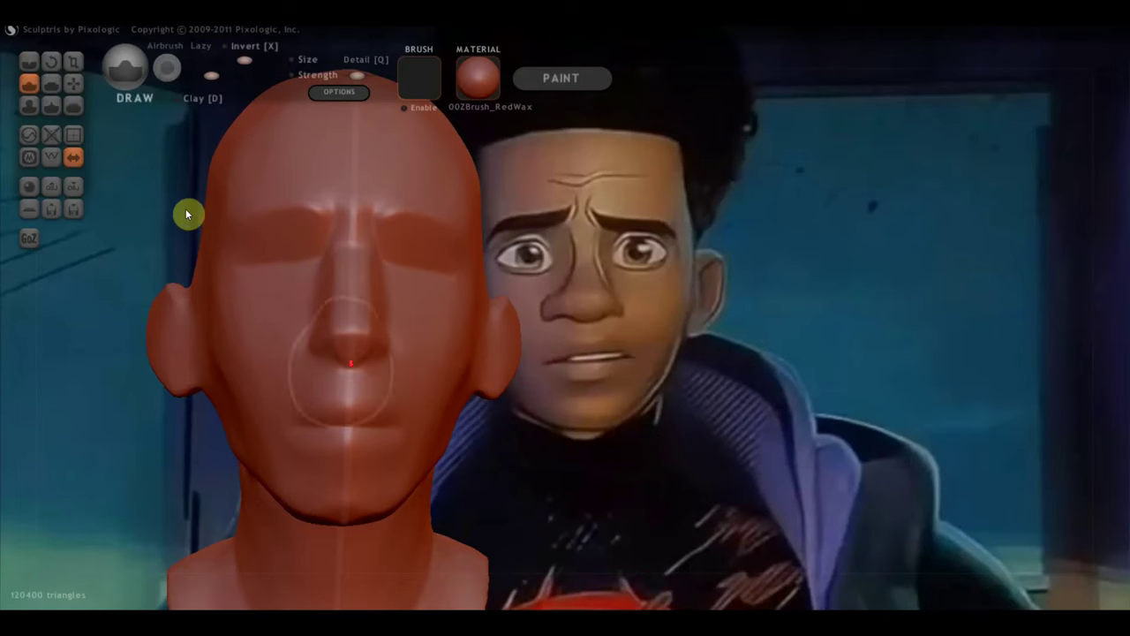
Step: Shrink the brush and build the nose tip into a rounder bulb, viewed in left three-quarter
{"action": "scroll", "coordinate": [349, 350], "scroll_direction": "up", "scroll_amount": 3}
{"action": "scroll", "coordinate": [265, 345], "scroll_direction": "up", "scroll_amount": 2}
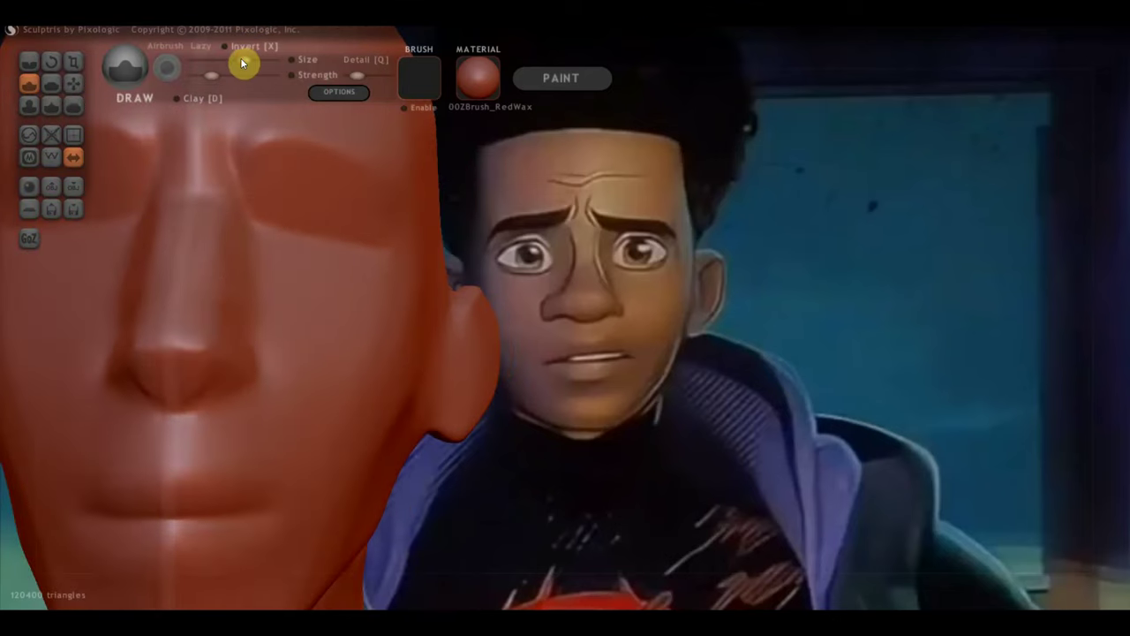
{"action": "left_click_drag", "start_coordinate": [242, 58], "coordinate": [234, 60]}
{"action": "scroll", "coordinate": [318, 297], "scroll_direction": "down", "scroll_amount": 3}
{"action": "middle_click_drag", "start_coordinate": [319, 303], "coordinate": [412, 345]}
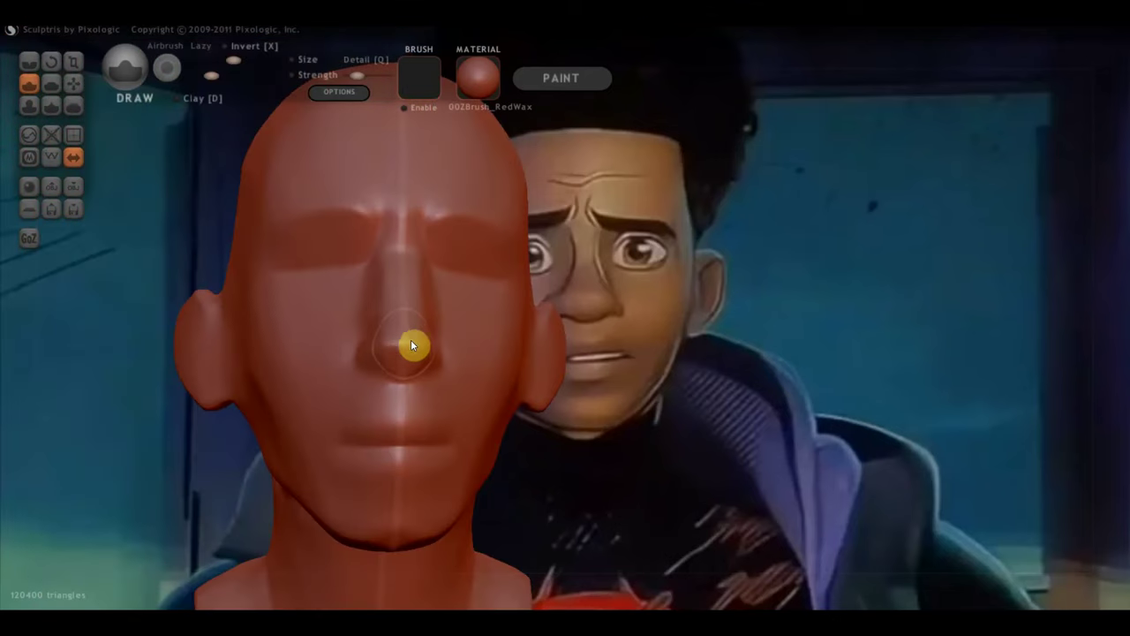
{"action": "mouse_move", "coordinate": [393, 350]}
{"action": "left_mouse_down"}
{"action": "mouse_move", "coordinate": [379, 345]}
{"action": "mouse_move", "coordinate": [383, 362]}
{"action": "mouse_move", "coordinate": [380, 329]}
{"action": "mouse_move", "coordinate": [399, 330]}
{"action": "mouse_move", "coordinate": [389, 346]}
{"action": "left_mouse_up"}
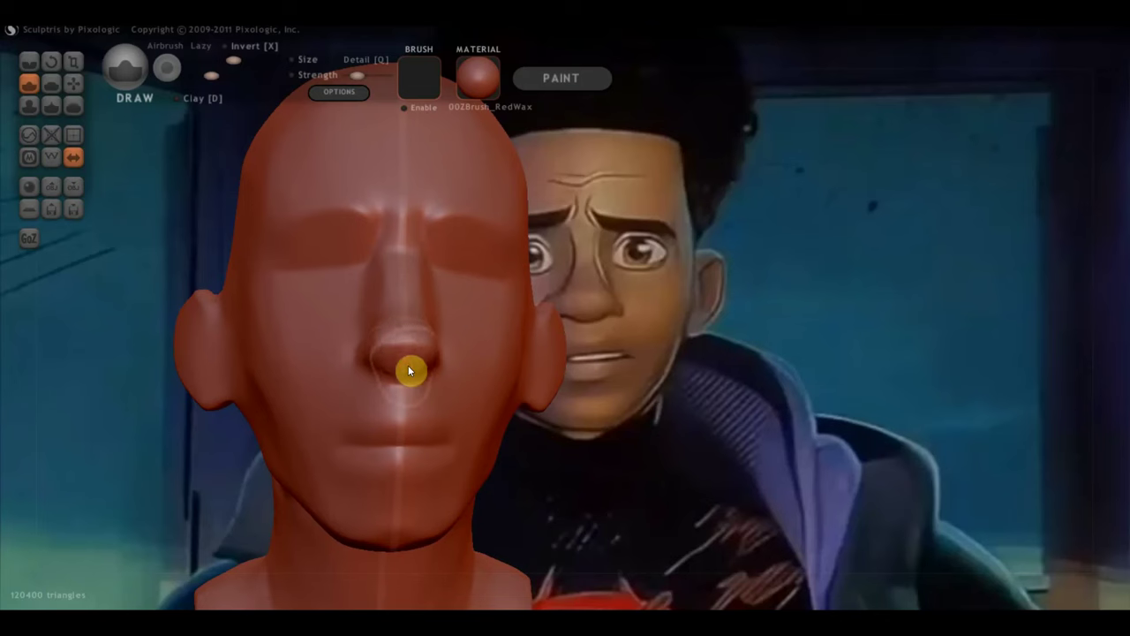
{"action": "mouse_move", "coordinate": [424, 371]}
{"action": "right_mouse_down"}
{"action": "mouse_move", "coordinate": [290, 383]}
{"action": "mouse_move", "coordinate": [248, 320]}
{"action": "right_mouse_up"}
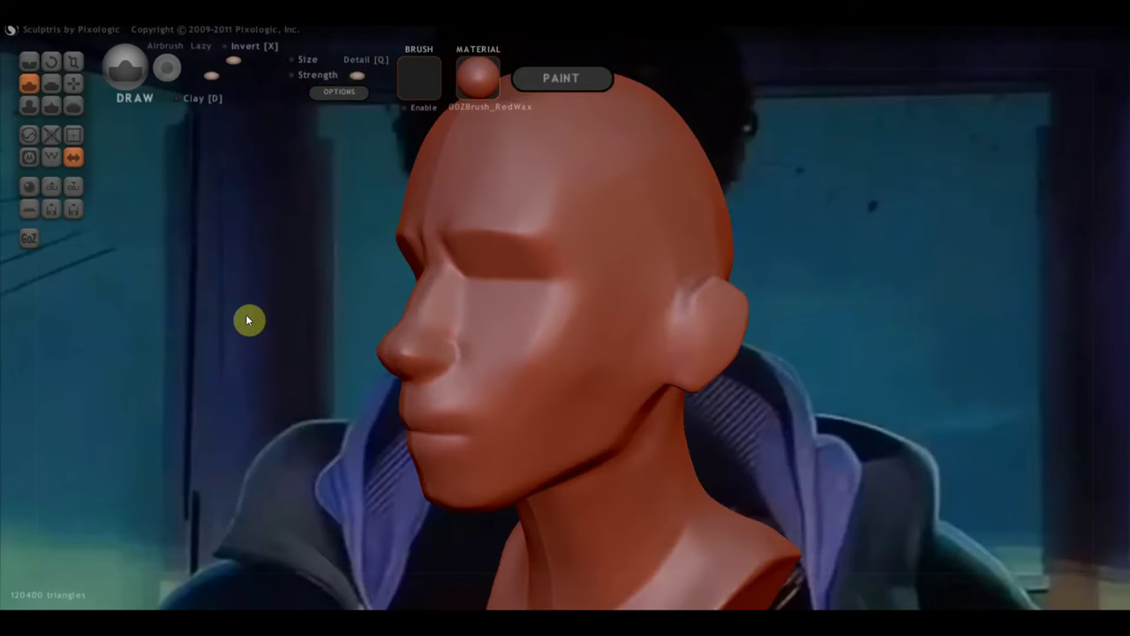
Step: Use the Grab brush to pull the nose bridge forward into a sharper profile
{"action": "left_click", "coordinate": [74, 84]}
{"action": "mouse_move", "coordinate": [265, 221]}
{"action": "right_mouse_down"}
{"action": "mouse_move", "coordinate": [380, 306]}
{"action": "mouse_move", "coordinate": [389, 355]}
{"action": "right_mouse_up"}
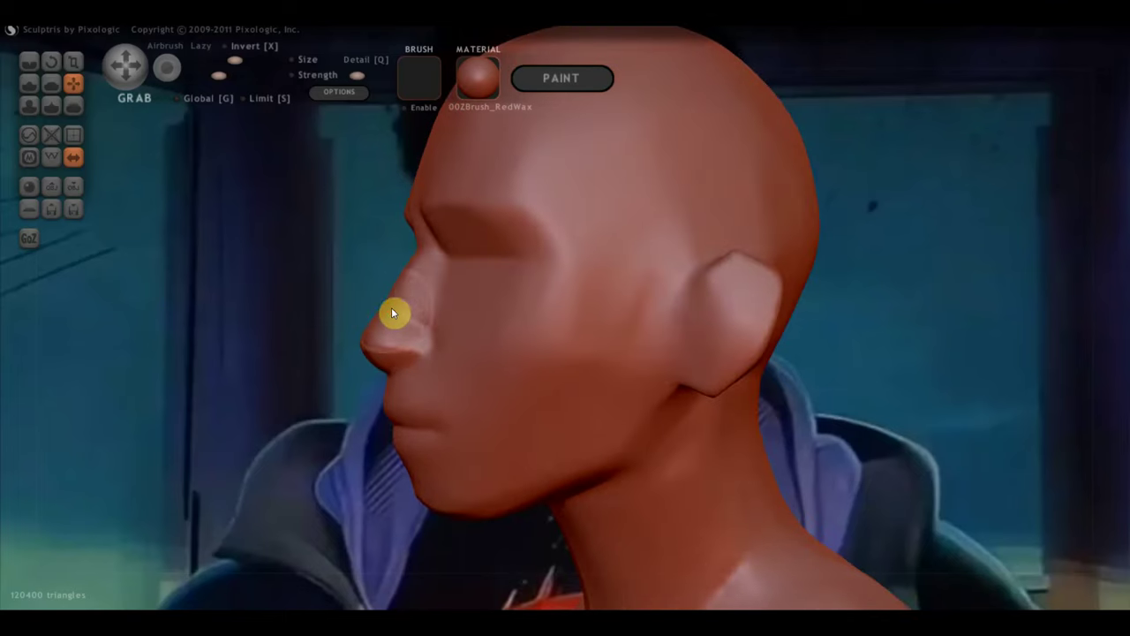
{"action": "left_click_drag", "start_coordinate": [361, 333], "coordinate": [406, 285]}
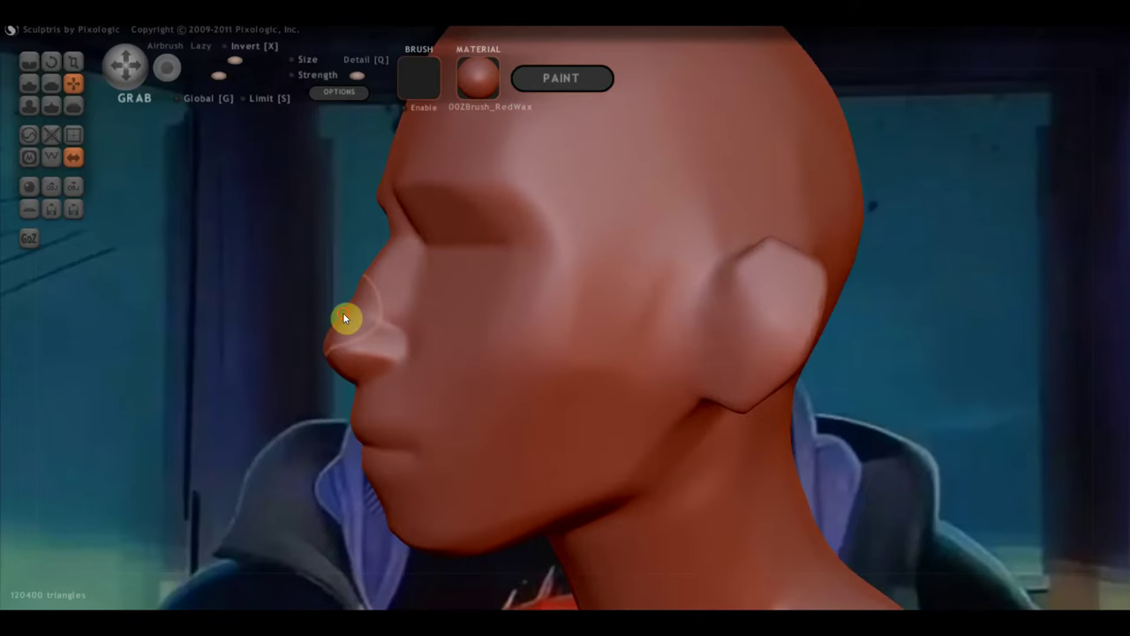
{"action": "mouse_move", "coordinate": [371, 327]}
{"action": "right_mouse_down"}
{"action": "mouse_move", "coordinate": [499, 336]}
{"action": "mouse_move", "coordinate": [547, 315]}
{"action": "right_mouse_up"}
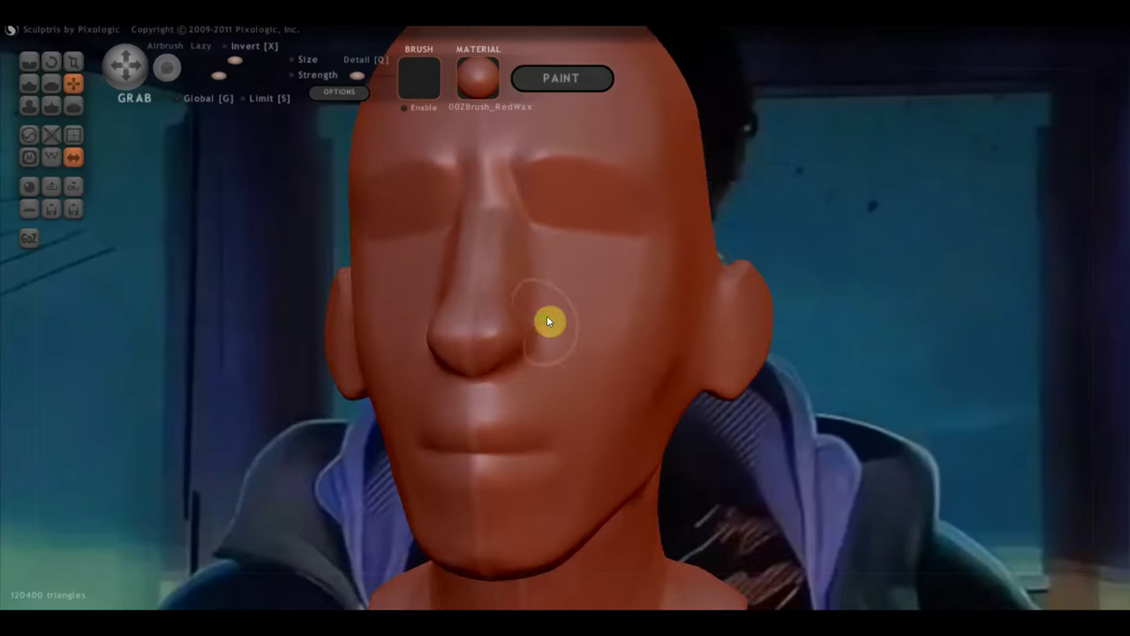
{"action": "right_click_drag", "start_coordinate": [530, 353], "coordinate": [522, 413]}
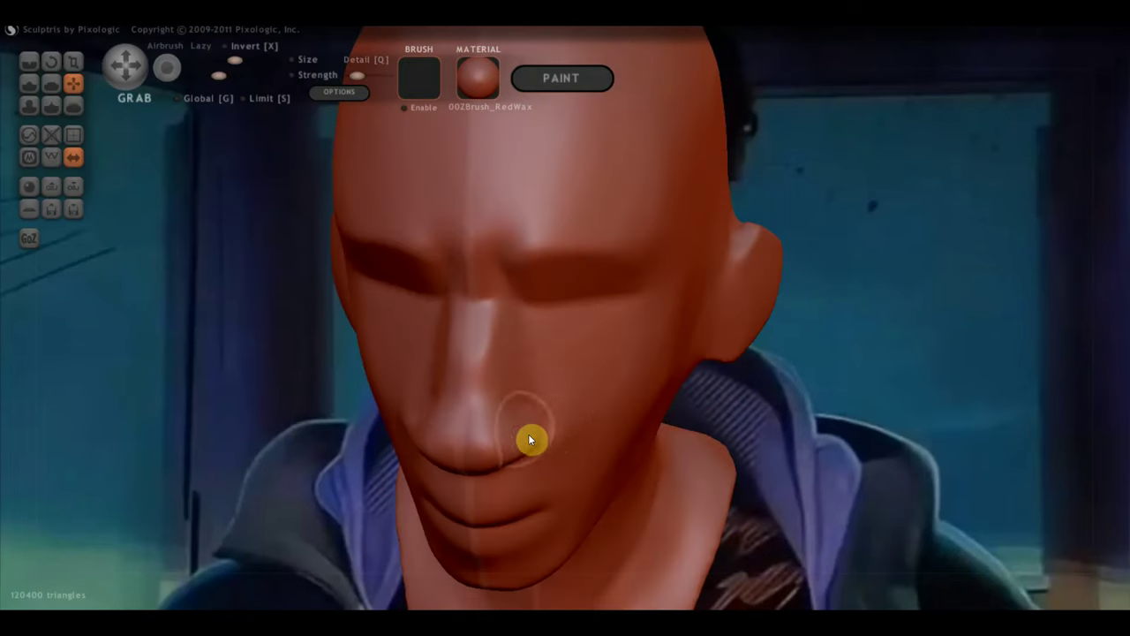
{"action": "mouse_move", "coordinate": [553, 444]}
{"action": "right_mouse_down"}
{"action": "mouse_move", "coordinate": [494, 392]}
{"action": "mouse_move", "coordinate": [588, 376]}
{"action": "right_mouse_up"}
{"action": "right_click_drag", "start_coordinate": [502, 359], "coordinate": [605, 370]}
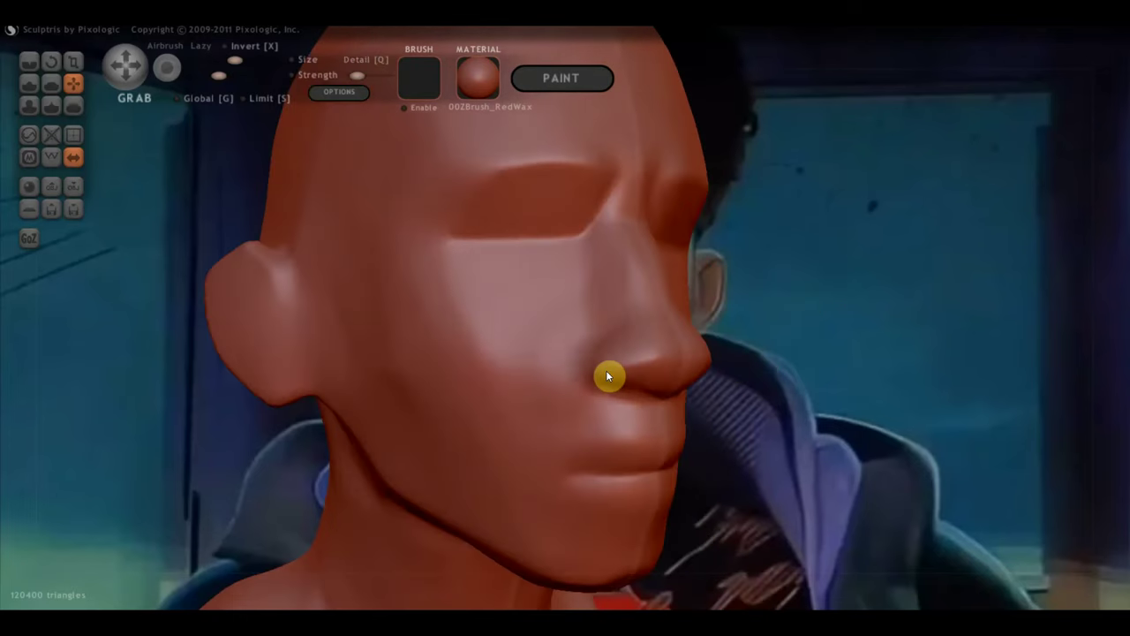
Step: Carve a crease along the nostril edge with the Crease brush
{"action": "left_click", "coordinate": [29, 61]}
{"action": "right_click_drag", "start_coordinate": [495, 353], "coordinate": [581, 361]}
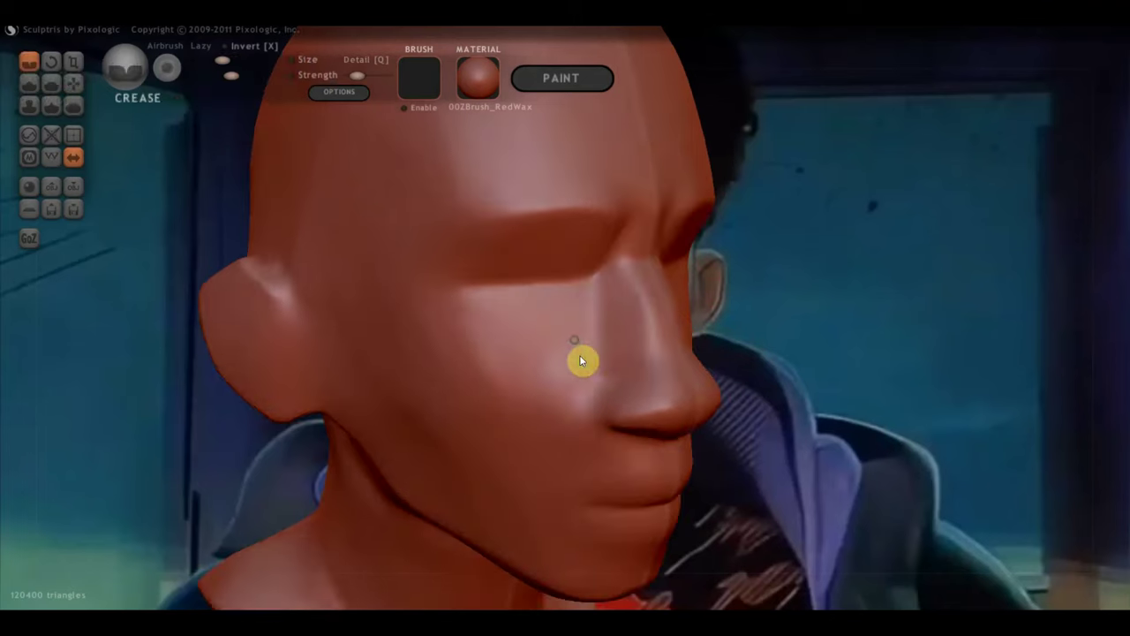
{"action": "left_click_drag", "start_coordinate": [662, 399], "coordinate": [631, 392]}
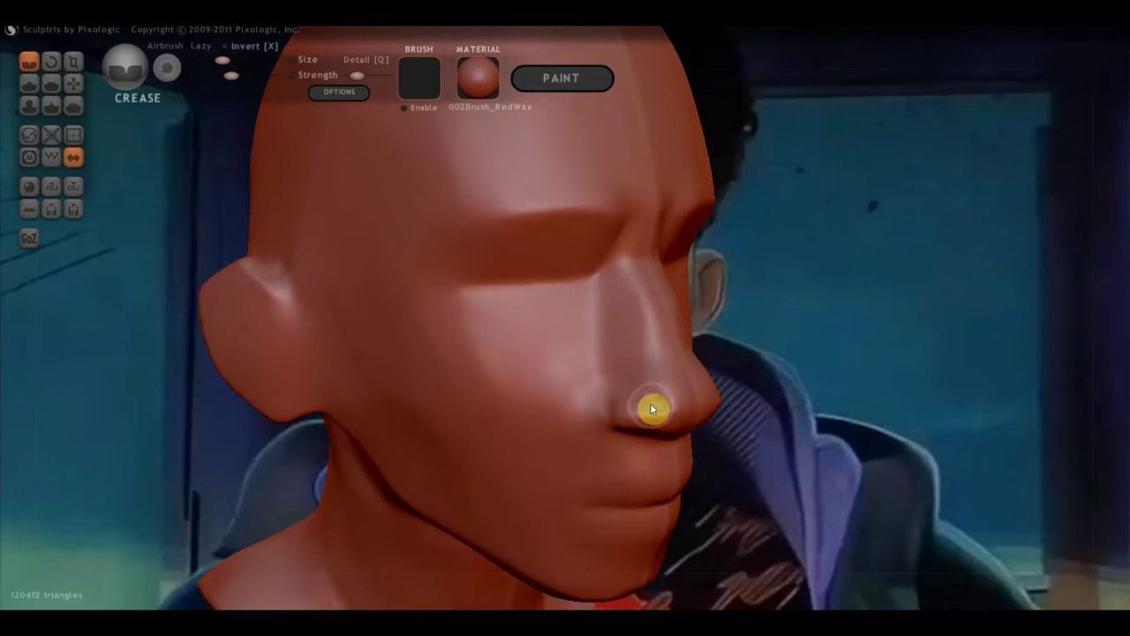
{"action": "mouse_move", "coordinate": [603, 431]}
{"action": "right_mouse_down"}
{"action": "mouse_move", "coordinate": [571, 408]}
{"action": "mouse_move", "coordinate": [544, 415]}
{"action": "right_mouse_up"}
Step: Flatten the side of the nose into a cleaner plane with the Flatten brush
{"action": "left_click", "coordinate": [51, 83]}
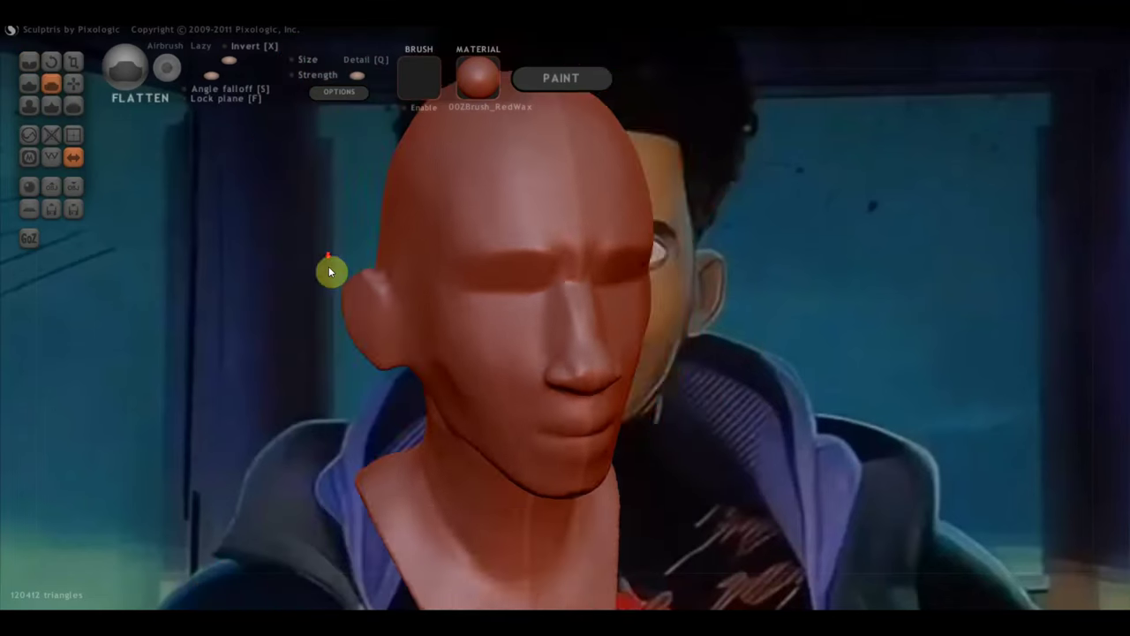
{"action": "mouse_move", "coordinate": [328, 266]}
{"action": "right_mouse_down"}
{"action": "mouse_move", "coordinate": [484, 299]}
{"action": "mouse_move", "coordinate": [355, 315]}
{"action": "mouse_move", "coordinate": [450, 333]}
{"action": "right_mouse_up"}
{"action": "scroll", "coordinate": [299, 352], "scroll_direction": "up", "scroll_amount": 3}
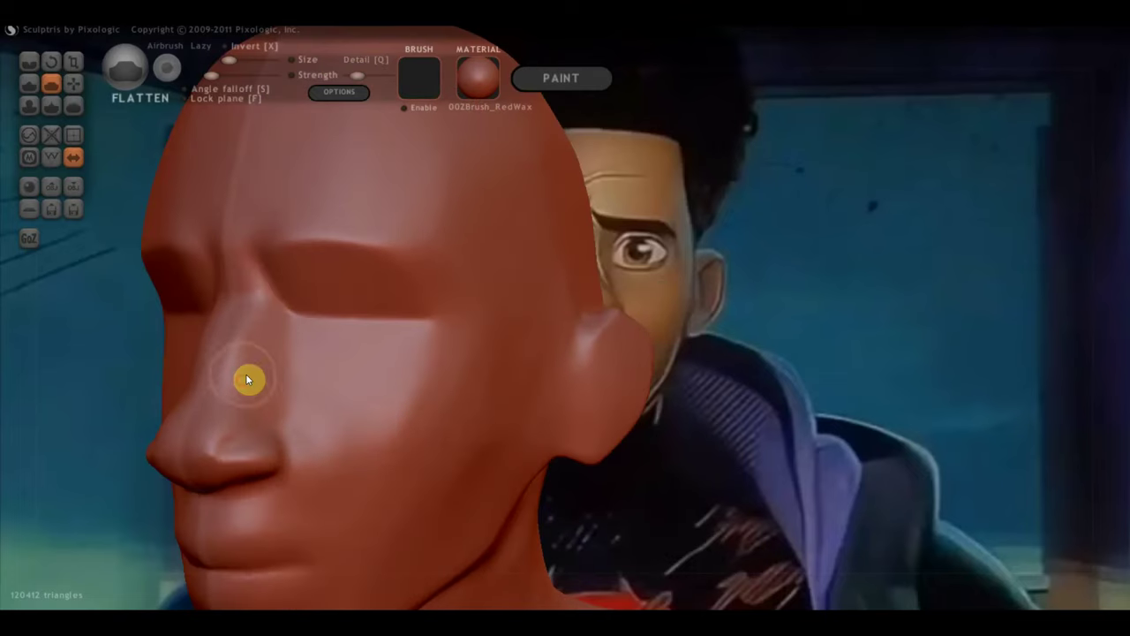
{"action": "left_click_drag", "start_coordinate": [244, 375], "coordinate": [231, 414]}
{"action": "mouse_move", "coordinate": [255, 315]}
{"action": "right_mouse_down"}
{"action": "mouse_move", "coordinate": [267, 364]}
{"action": "mouse_move", "coordinate": [131, 360]}
{"action": "mouse_move", "coordinate": [230, 354]}
{"action": "mouse_move", "coordinate": [212, 384]}
{"action": "right_mouse_up"}
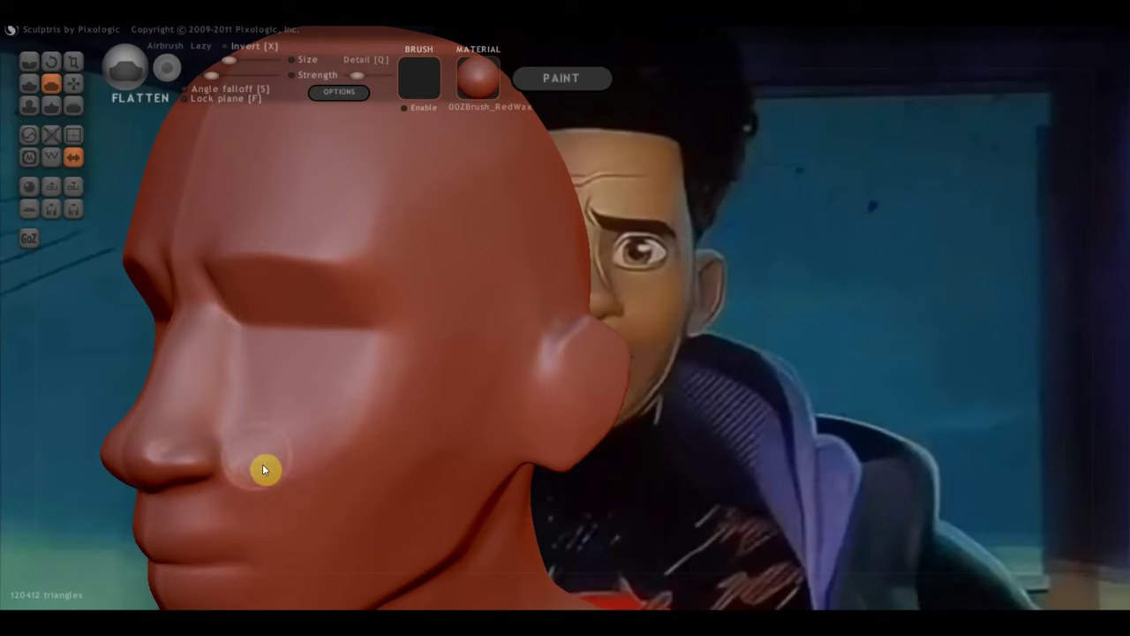
{"action": "right_click_drag", "start_coordinate": [257, 448], "coordinate": [422, 441]}
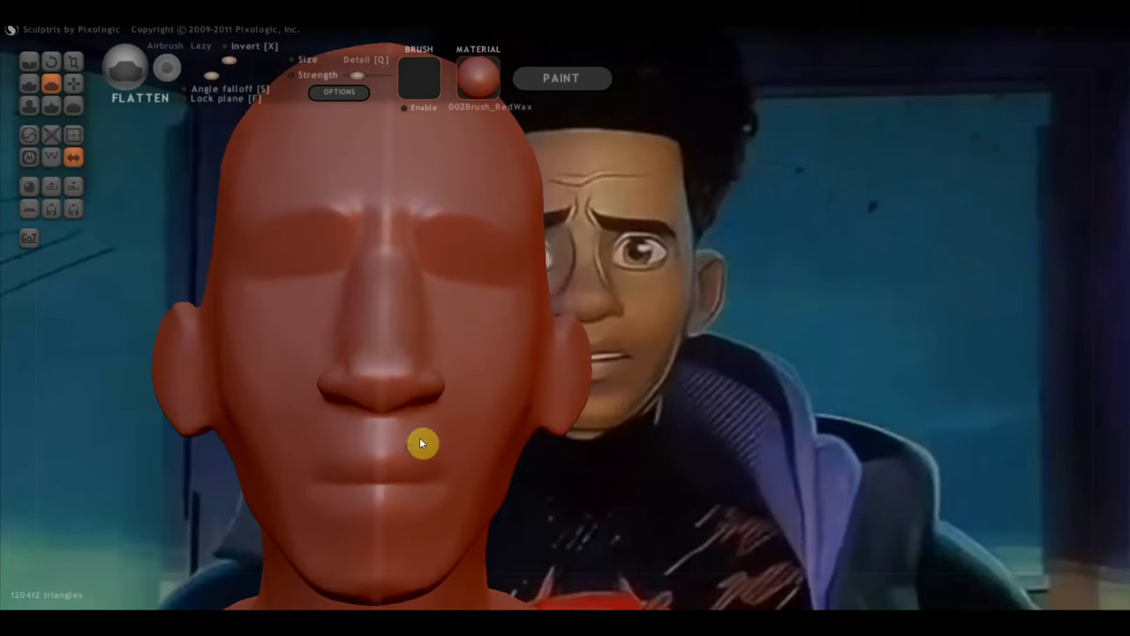
Step: Deepen the eye sockets symmetrically with the Draw brush, carving a crease into the socket
{"action": "left_click", "coordinate": [31, 98]}
{"action": "scroll", "coordinate": [381, 322], "scroll_direction": "down", "scroll_amount": 3}
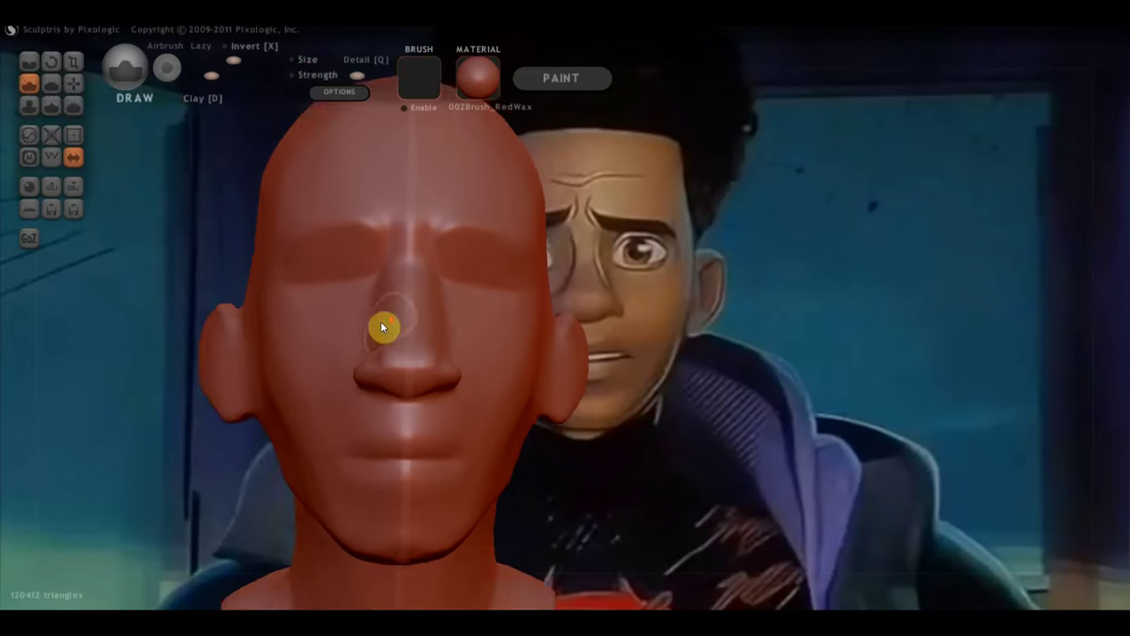
{"action": "mouse_move", "coordinate": [381, 321]}
{"action": "right_mouse_down"}
{"action": "mouse_move", "coordinate": [557, 342]}
{"action": "mouse_move", "coordinate": [506, 322]}
{"action": "right_mouse_up"}
{"action": "scroll", "coordinate": [469, 318], "scroll_direction": "up", "scroll_amount": 2}
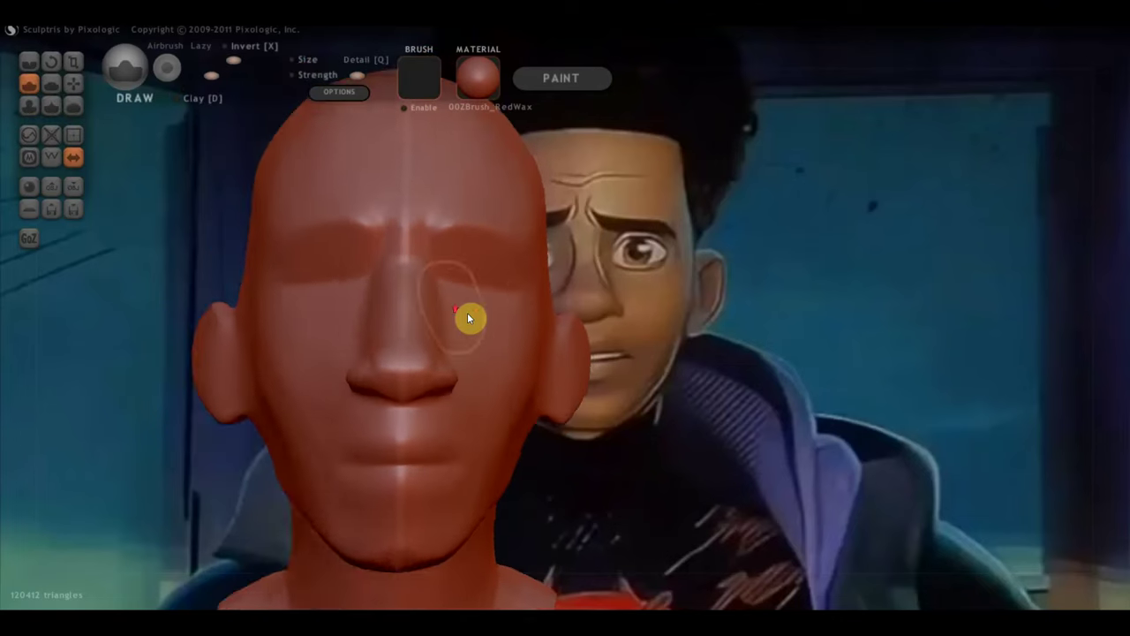
{"action": "scroll", "coordinate": [439, 309], "scroll_direction": "up", "scroll_amount": 2}
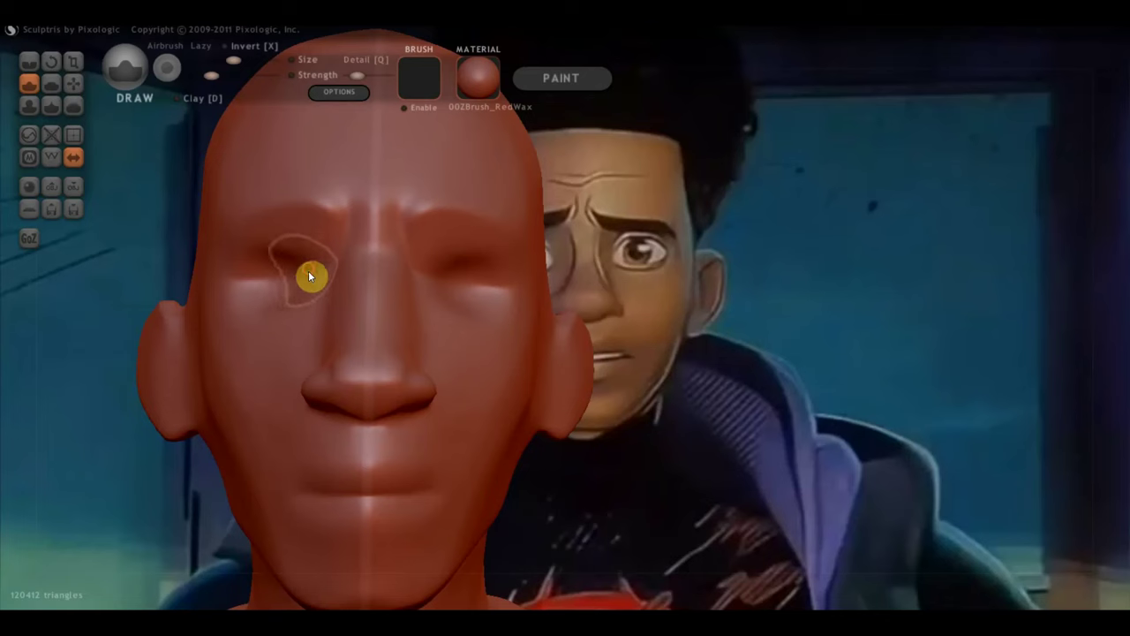
{"action": "left_click_drag", "start_coordinate": [292, 268], "coordinate": [258, 285]}
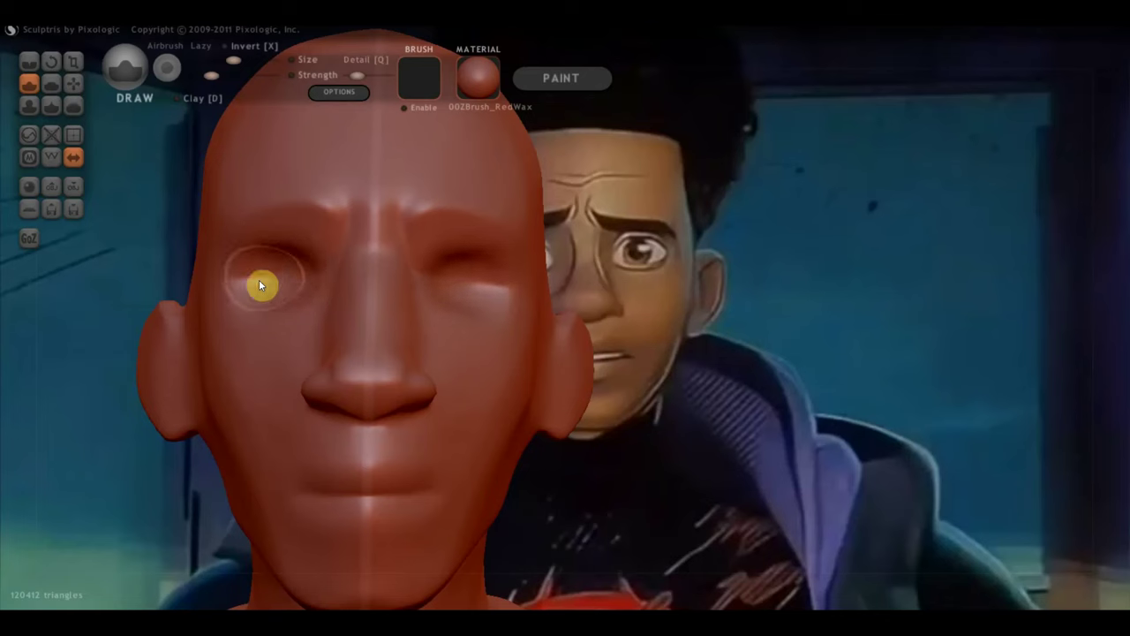
{"action": "mouse_move", "coordinate": [267, 281]}
{"action": "right_mouse_down"}
{"action": "mouse_move", "coordinate": [306, 294]}
{"action": "mouse_move", "coordinate": [267, 270]}
{"action": "right_mouse_up"}
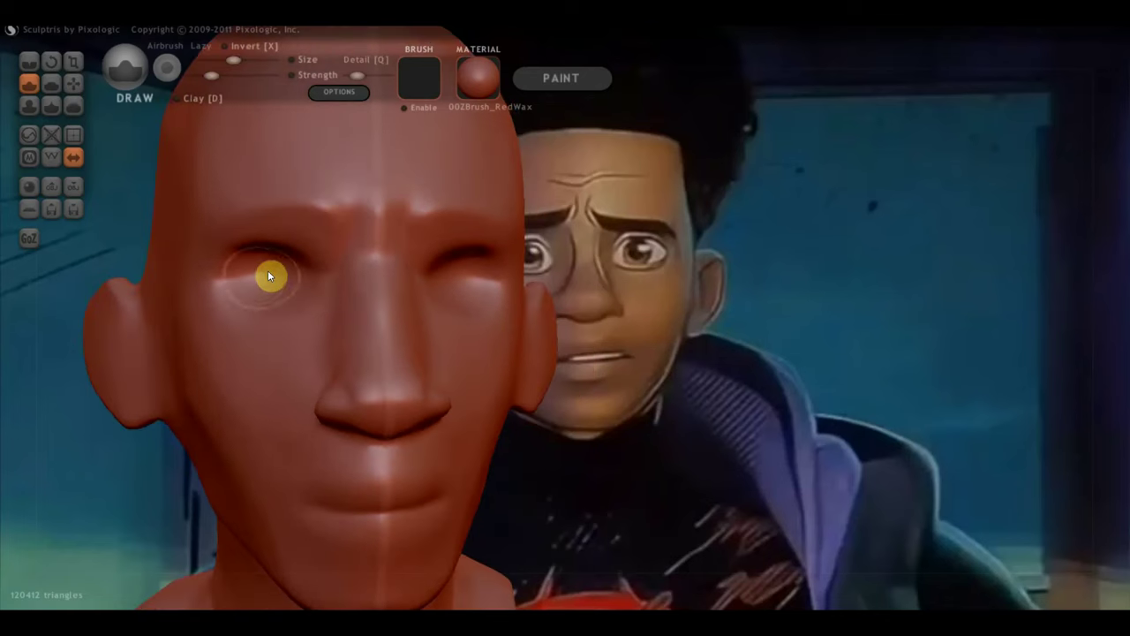
{"action": "left_click_drag", "start_coordinate": [244, 273], "coordinate": [288, 265]}
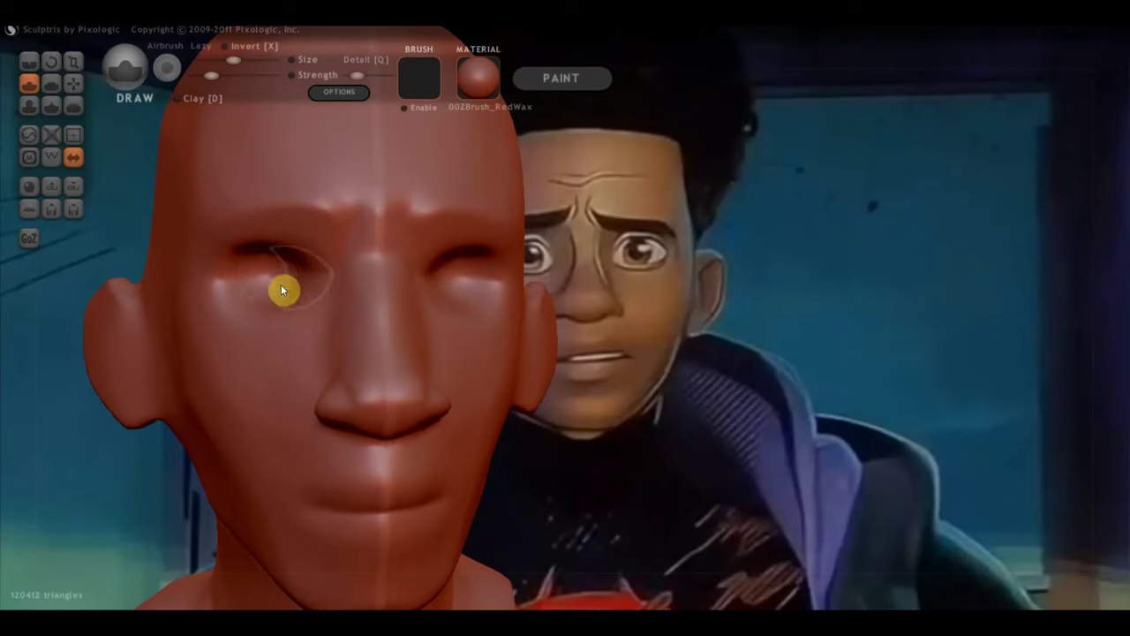
{"action": "right_click_drag", "start_coordinate": [288, 271], "coordinate": [338, 252]}
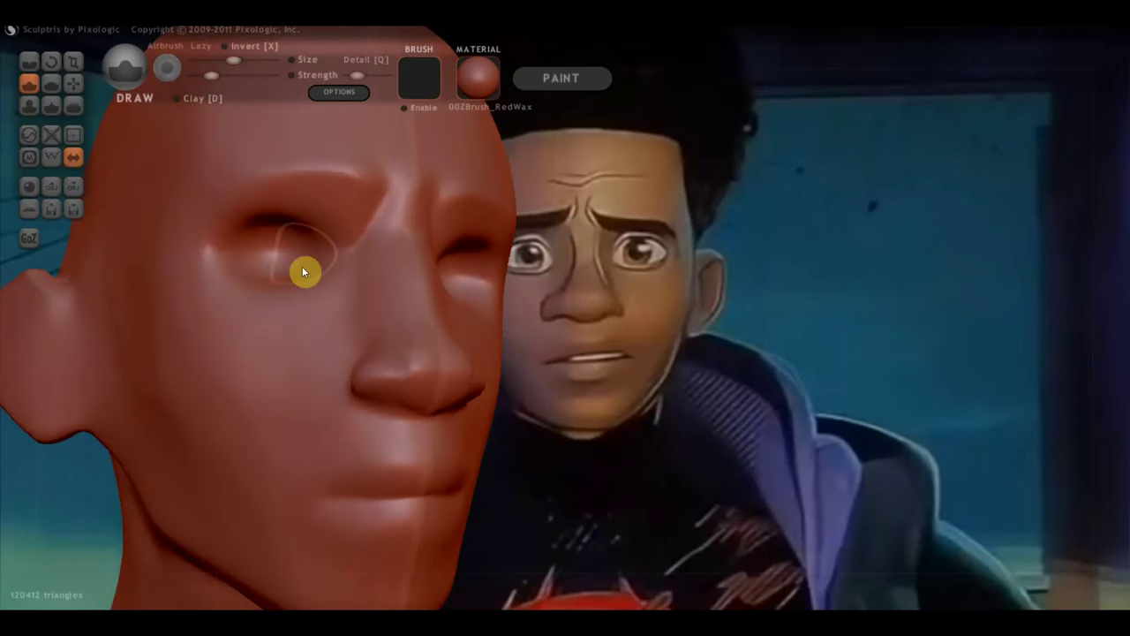
{"action": "mouse_move", "coordinate": [303, 268]}
{"action": "left_mouse_down"}
{"action": "mouse_move", "coordinate": [268, 260]}
{"action": "mouse_move", "coordinate": [291, 248]}
{"action": "left_mouse_up"}
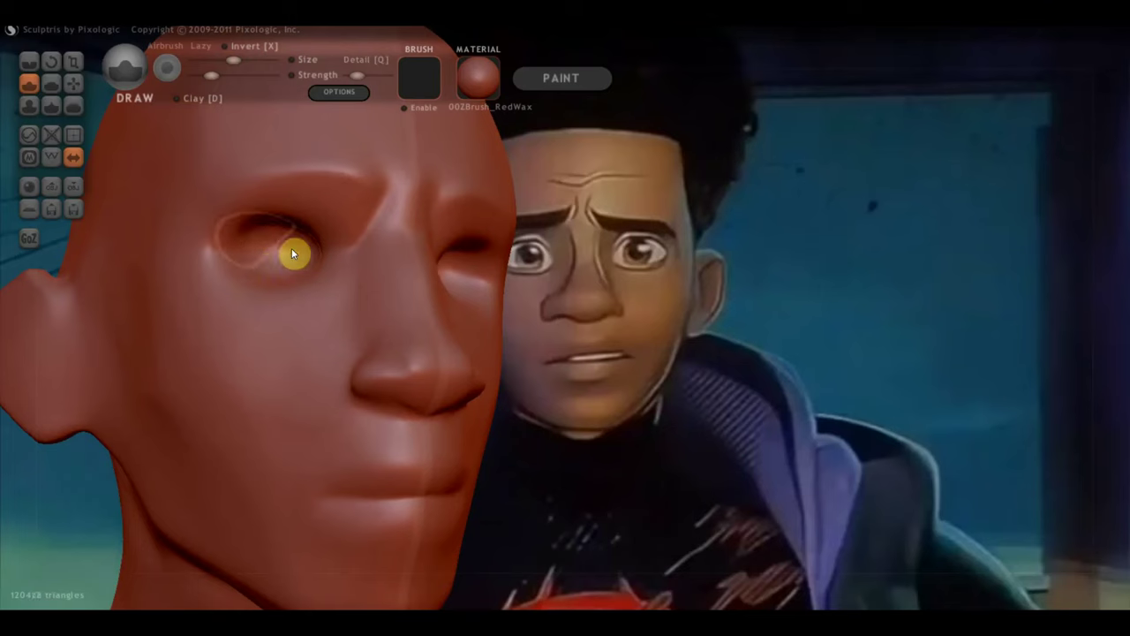
Step: Refine the rounded eye shapes further, then bring the head back to a front view
{"action": "mouse_move", "coordinate": [294, 254]}
{"action": "right_mouse_down"}
{"action": "mouse_move", "coordinate": [273, 268]}
{"action": "mouse_move", "coordinate": [285, 335]}
{"action": "right_mouse_up"}
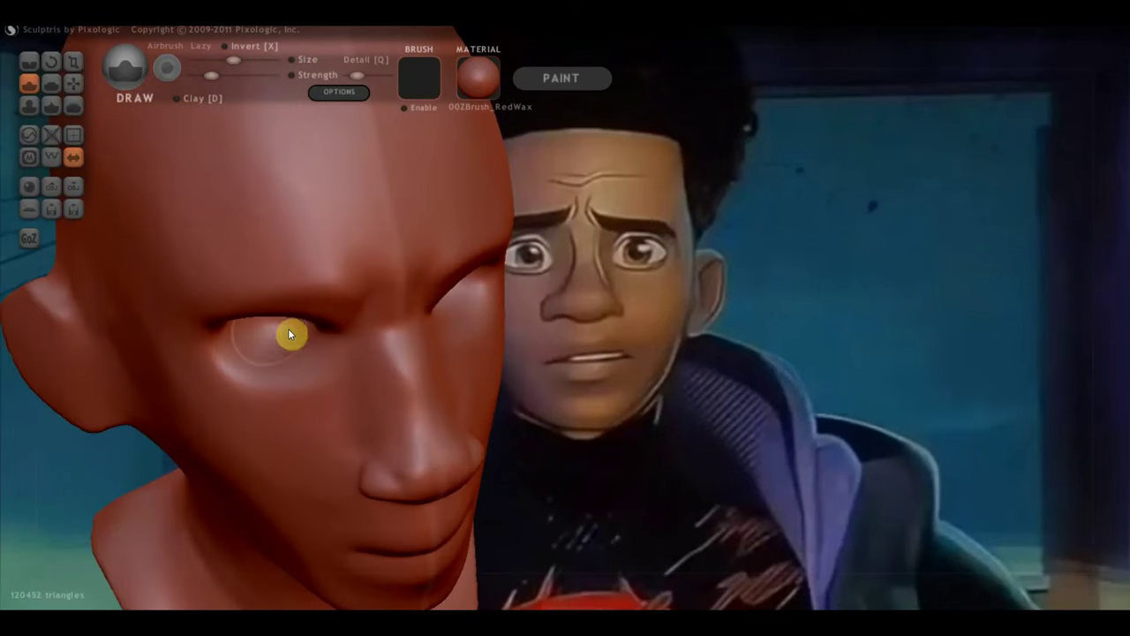
{"action": "mouse_move", "coordinate": [288, 328]}
{"action": "left_mouse_down"}
{"action": "mouse_move", "coordinate": [259, 350]}
{"action": "mouse_move", "coordinate": [268, 348]}
{"action": "mouse_move", "coordinate": [248, 333]}
{"action": "left_mouse_up"}
{"action": "mouse_move", "coordinate": [248, 334]}
{"action": "right_mouse_down"}
{"action": "mouse_move", "coordinate": [315, 346]}
{"action": "mouse_move", "coordinate": [260, 227]}
{"action": "mouse_move", "coordinate": [275, 253]}
{"action": "right_mouse_up"}
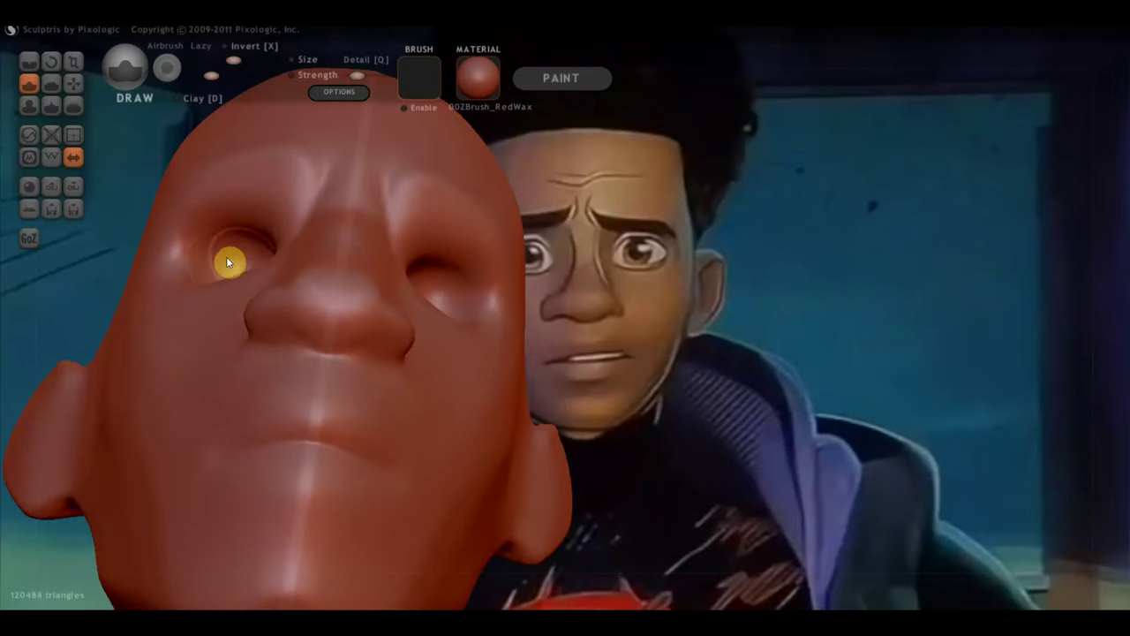
{"action": "left_click_drag", "start_coordinate": [222, 260], "coordinate": [255, 260]}
{"action": "mouse_move", "coordinate": [222, 259]}
{"action": "right_mouse_down"}
{"action": "mouse_move", "coordinate": [261, 284]}
{"action": "mouse_move", "coordinate": [309, 356]}
{"action": "right_mouse_up"}
{"action": "mouse_move", "coordinate": [593, 340]}
{"action": "right_mouse_down", "text": "shift"}
{"action": "mouse_move", "coordinate": [648, 354]}
{"action": "mouse_move", "coordinate": [624, 351]}
{"action": "right_mouse_up", "text": "shift"}
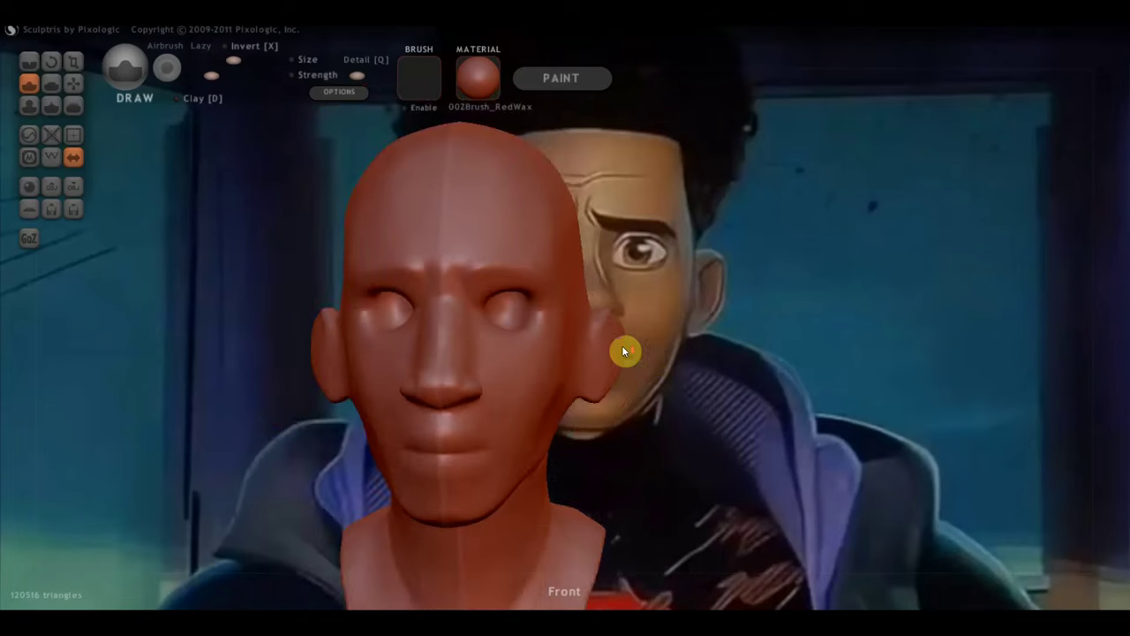
{"action": "mouse_move", "coordinate": [484, 375]}
{"action": "right_mouse_down"}
{"action": "mouse_move", "coordinate": [403, 389]}
{"action": "mouse_move", "coordinate": [448, 406]}
{"action": "mouse_move", "coordinate": [494, 387]}
{"action": "right_mouse_up"}
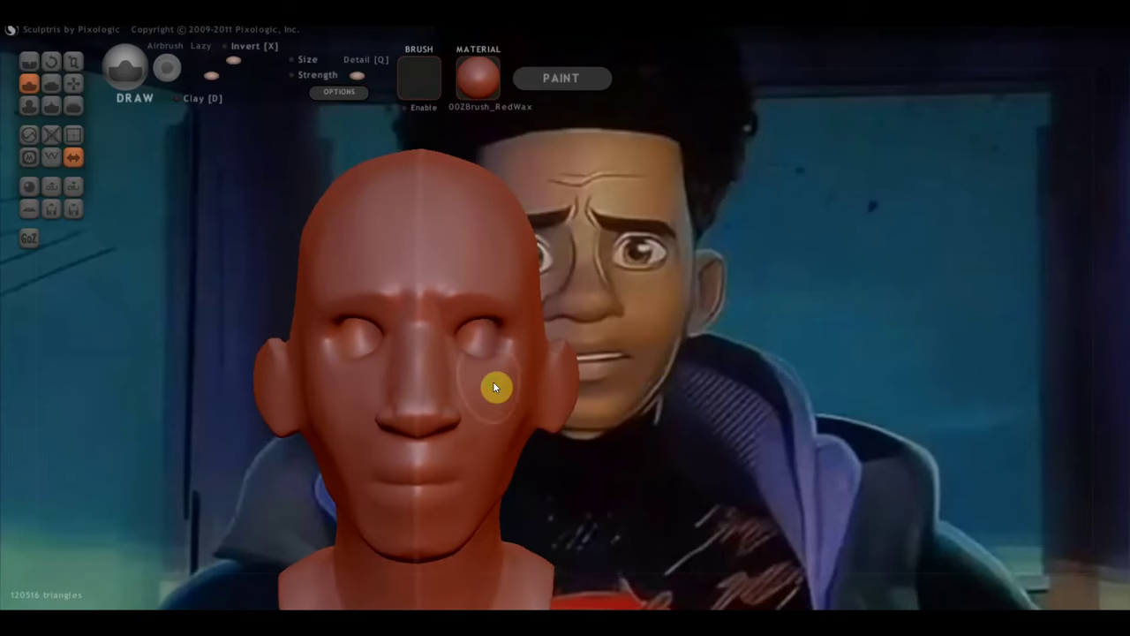
Step: Select the Crease brush and turn the head into left profile beside the reference
{"action": "left_click", "coordinate": [29, 60]}
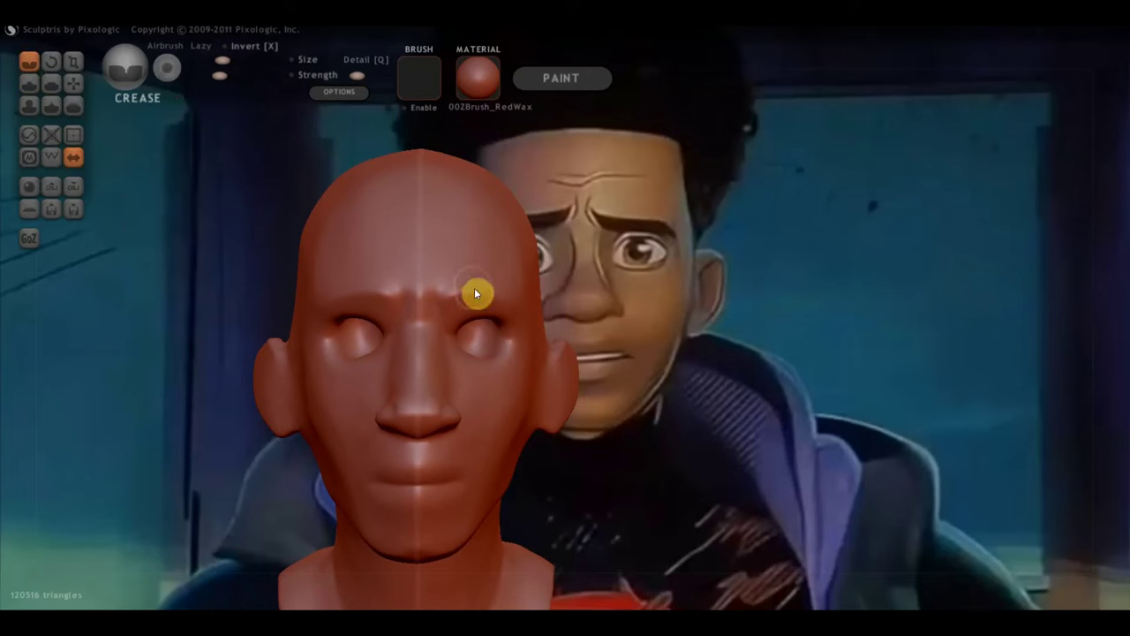
{"action": "right_click_drag", "start_coordinate": [462, 261], "coordinate": [436, 283]}
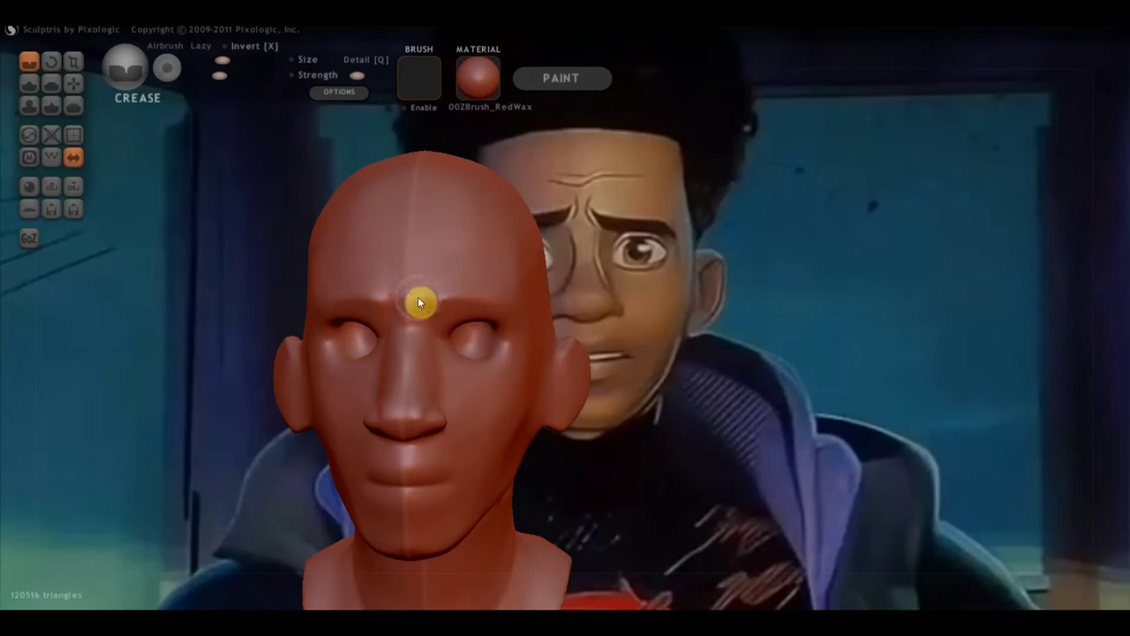
{"action": "mouse_move", "coordinate": [418, 297]}
{"action": "right_mouse_down"}
{"action": "mouse_move", "coordinate": [314, 295]}
{"action": "mouse_move", "coordinate": [469, 316]}
{"action": "right_mouse_up"}
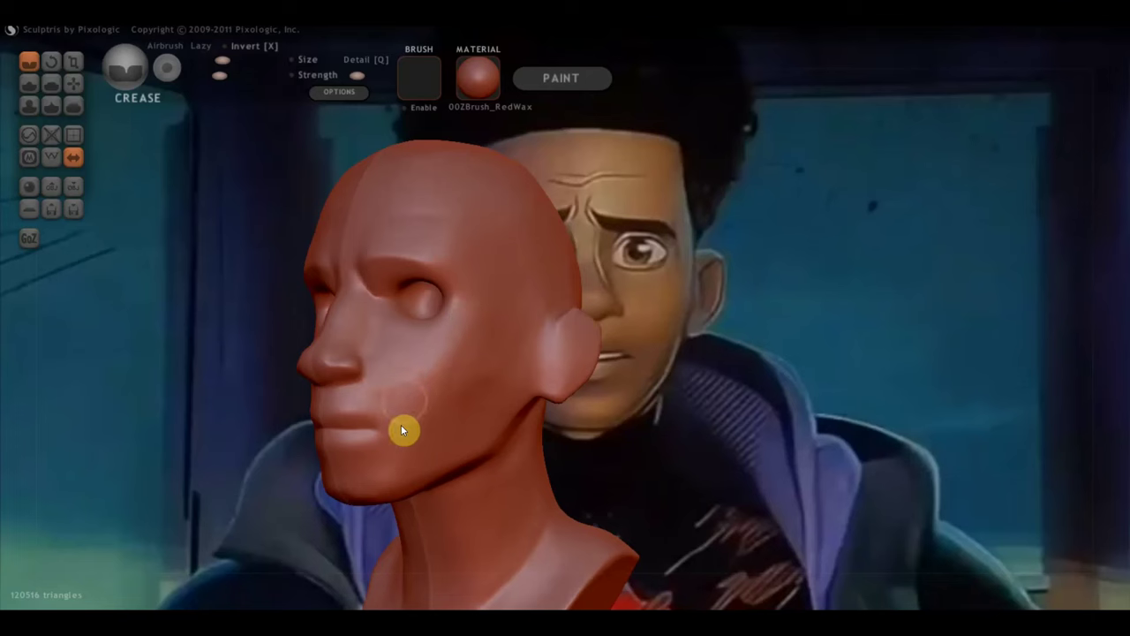
{"action": "scroll", "coordinate": [436, 447], "scroll_direction": "down", "scroll_amount": 3}
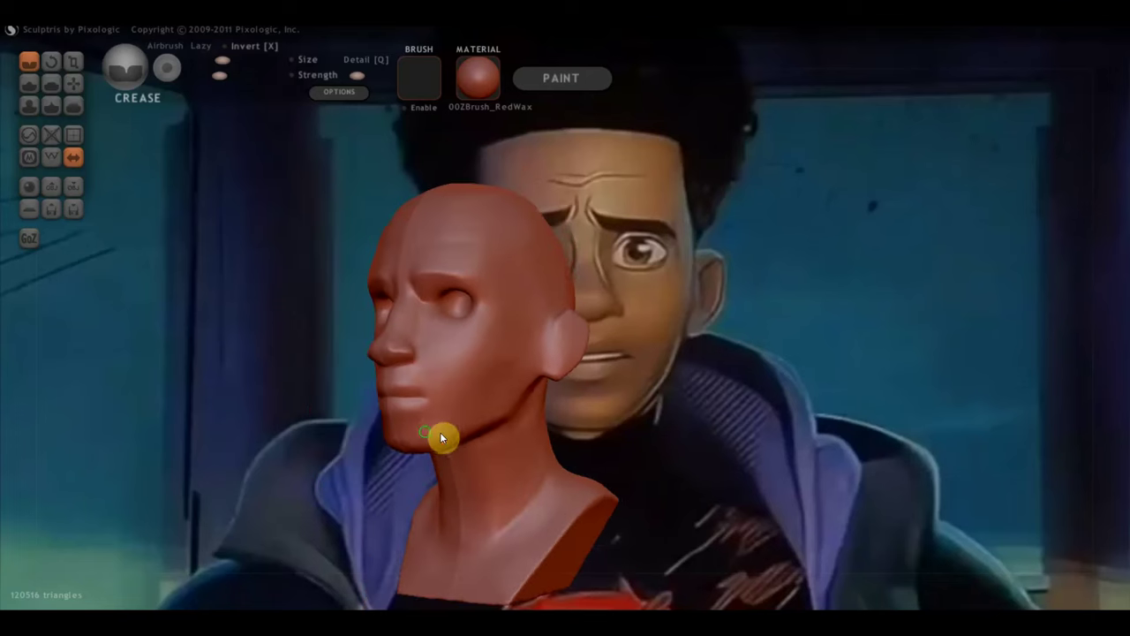
{"action": "mouse_move", "coordinate": [441, 437]}
{"action": "right_mouse_down", "text": "alt"}
{"action": "mouse_move", "coordinate": [296, 435]}
{"action": "mouse_move", "coordinate": [378, 423]}
{"action": "right_mouse_up", "text": "alt"}
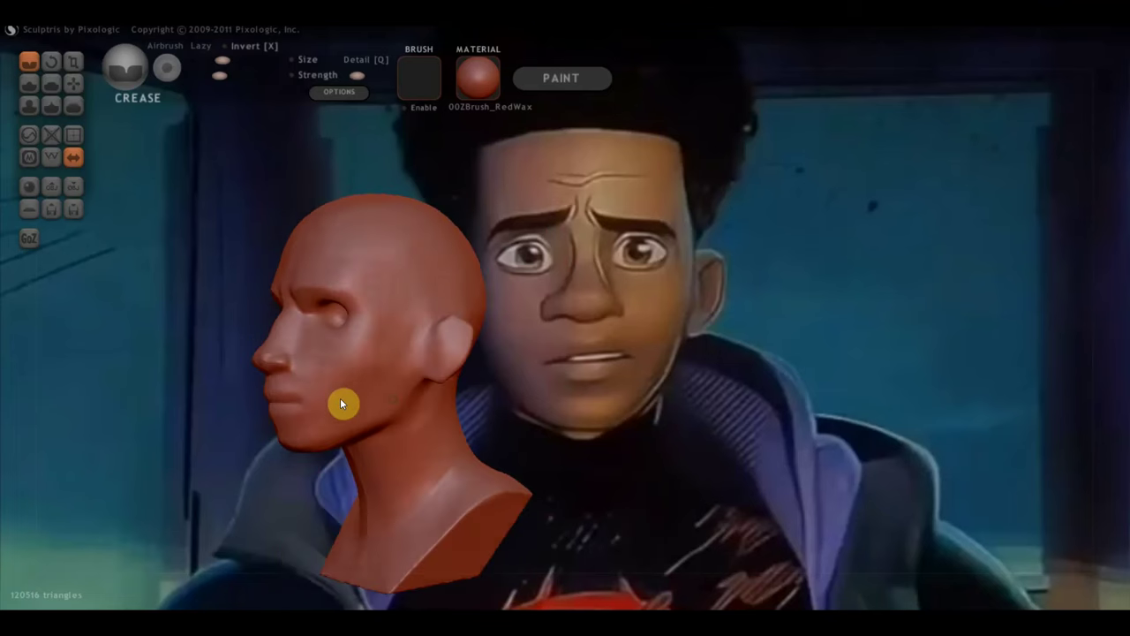
{"action": "right_click_drag", "start_coordinate": [397, 398], "coordinate": [291, 382]}
{"action": "left_click", "coordinate": [80, 81]}
Step: Orbit the bust through profile, front and three-quarter views to compare it with the reference
{"action": "scroll", "coordinate": [326, 327], "scroll_direction": "up", "scroll_amount": 2}
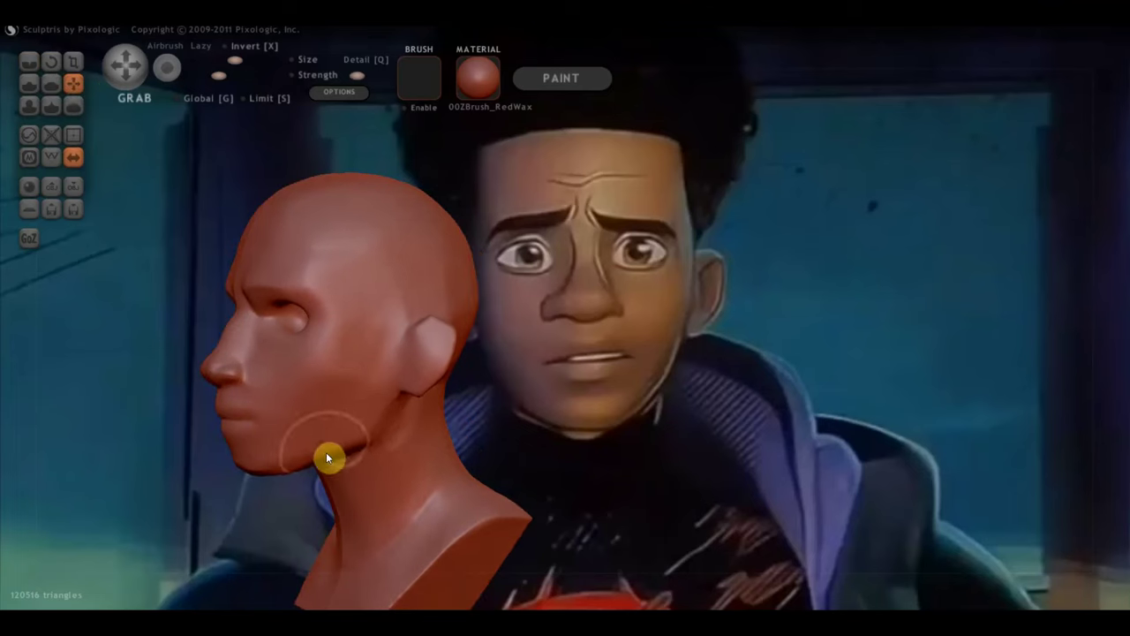
{"action": "right_click_drag", "start_coordinate": [326, 452], "coordinate": [262, 449]}
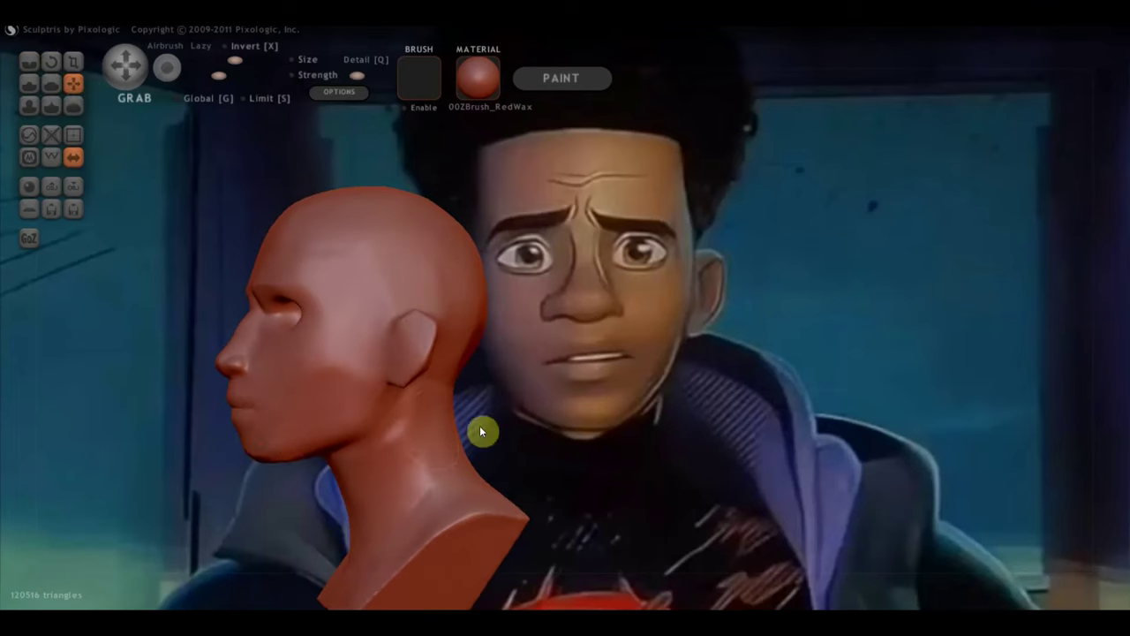
{"action": "mouse_move", "coordinate": [480, 425]}
{"action": "right_mouse_down"}
{"action": "mouse_move", "coordinate": [604, 398]}
{"action": "mouse_move", "coordinate": [504, 433]}
{"action": "mouse_move", "coordinate": [468, 422]}
{"action": "right_mouse_up"}
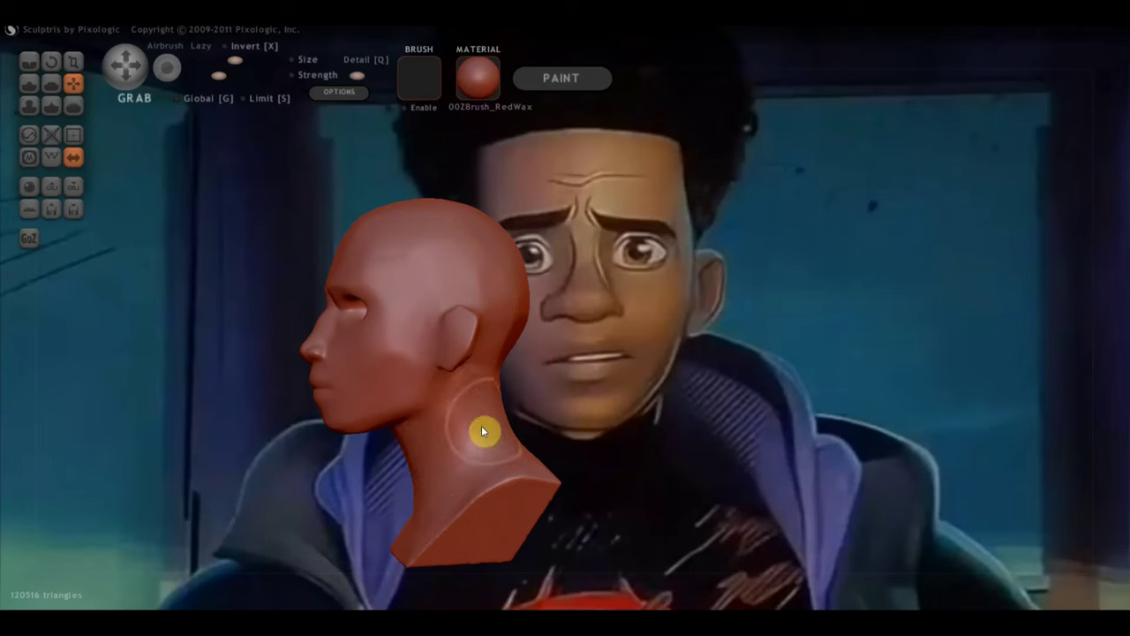
{"action": "mouse_move", "coordinate": [507, 422]}
{"action": "right_mouse_down", "text": "shift"}
{"action": "mouse_move", "coordinate": [694, 410]}
{"action": "mouse_move", "coordinate": [678, 419]}
{"action": "mouse_move", "coordinate": [694, 381]}
{"action": "right_mouse_up", "text": "shift"}
{"action": "scroll", "coordinate": [476, 421], "scroll_direction": "down", "scroll_amount": 2}
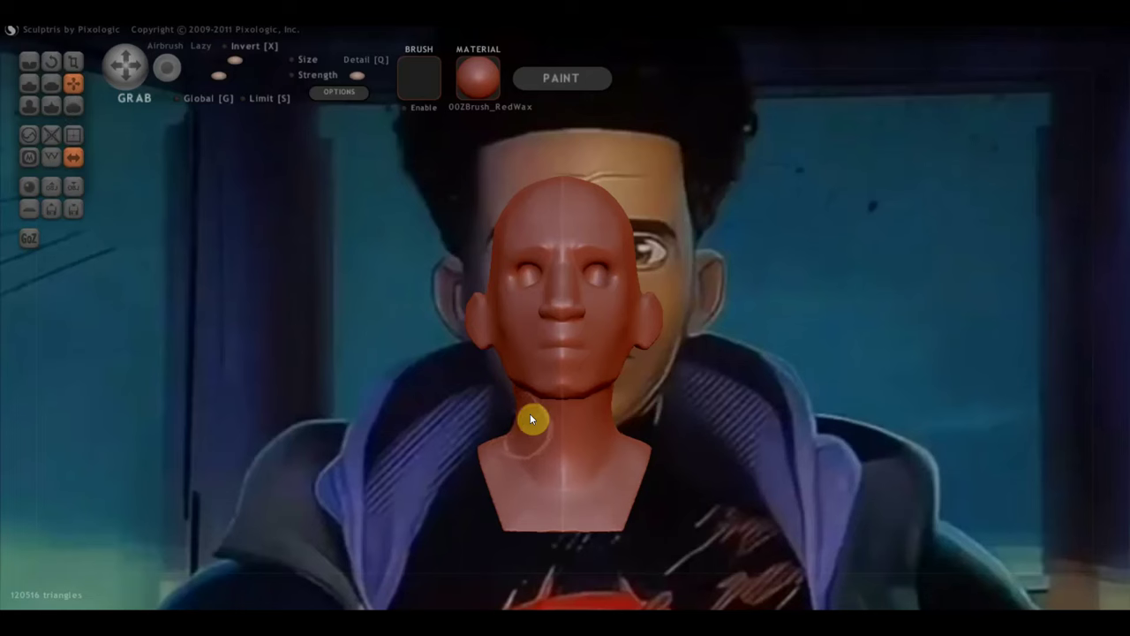
{"action": "right_click_drag", "start_coordinate": [530, 413], "coordinate": [580, 433]}
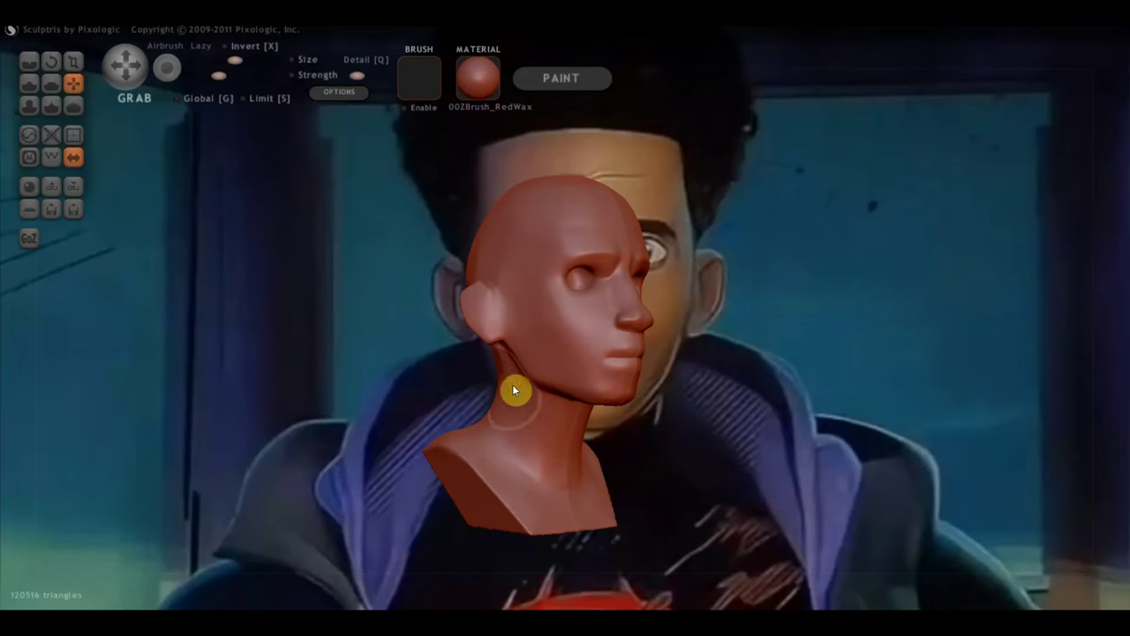
{"action": "mouse_move", "coordinate": [512, 391]}
{"action": "right_mouse_down"}
{"action": "mouse_move", "coordinate": [525, 407]}
{"action": "mouse_move", "coordinate": [537, 331]}
{"action": "right_mouse_up"}
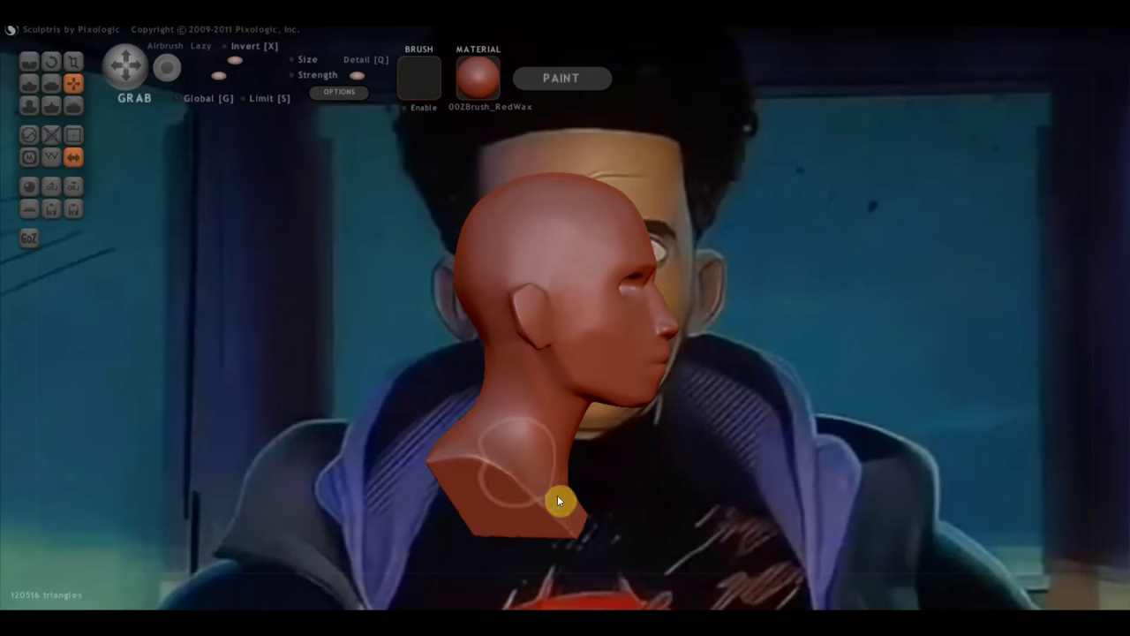
{"action": "mouse_move", "coordinate": [562, 486]}
{"action": "right_mouse_down"}
{"action": "mouse_move", "coordinate": [399, 489]}
{"action": "mouse_move", "coordinate": [373, 477]}
{"action": "right_mouse_up"}
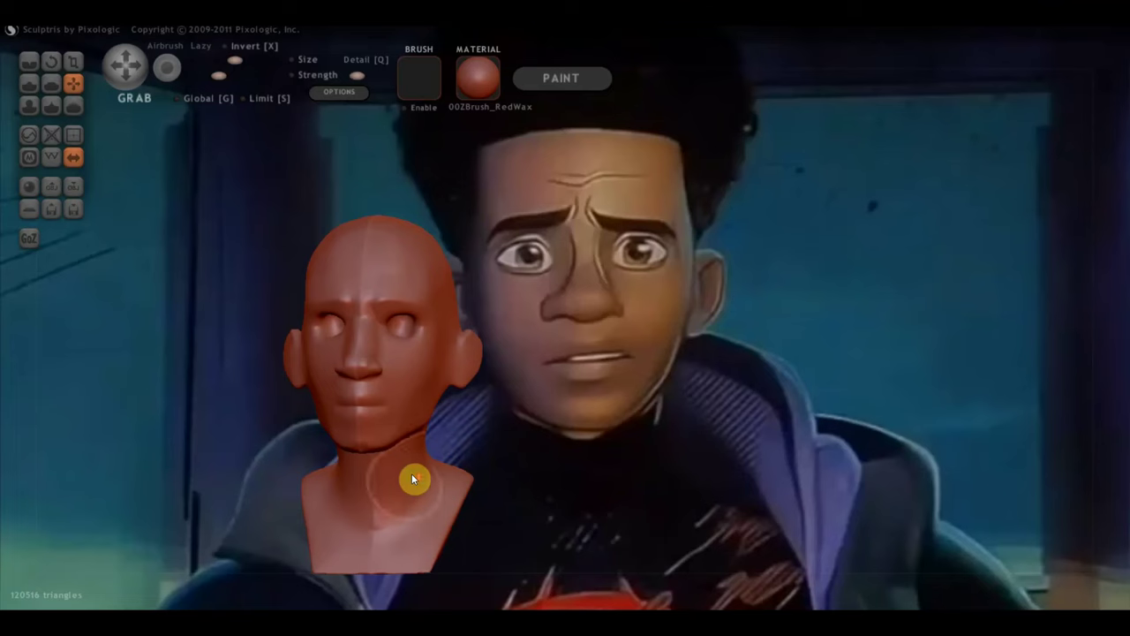
{"action": "scroll", "coordinate": [411, 474], "scroll_direction": "up", "scroll_amount": 2}
{"action": "right_click_drag", "start_coordinate": [417, 473], "coordinate": [511, 454], "text": "alt"}
Step: Zoom in on the mouth and select the Draw brush
{"action": "left_click", "coordinate": [32, 70]}
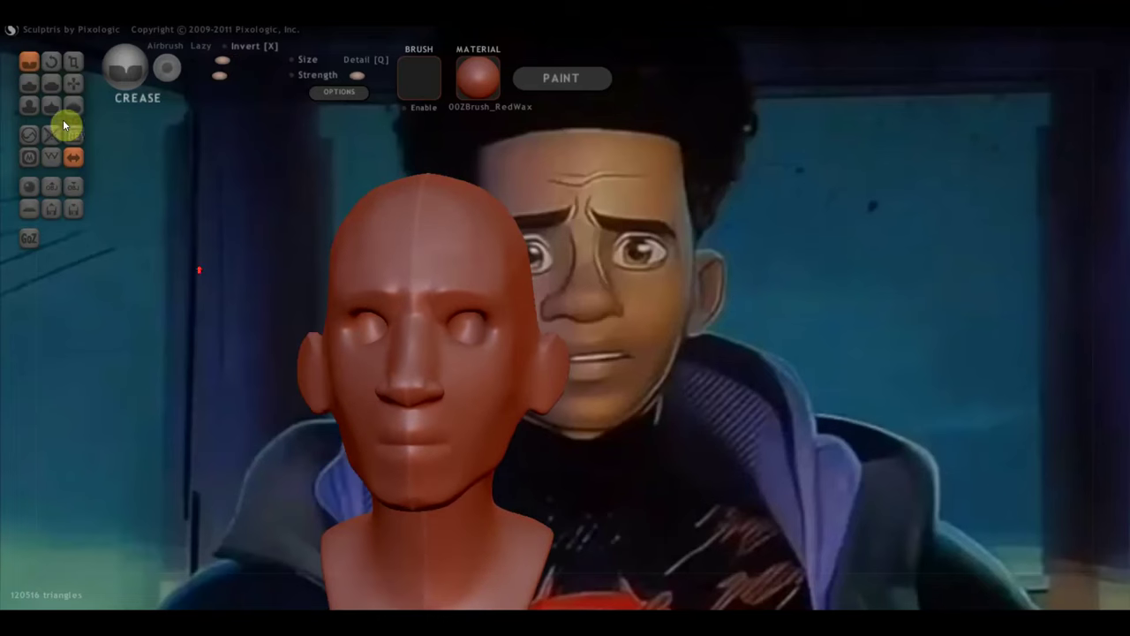
{"action": "scroll", "coordinate": [335, 356], "scroll_direction": "up", "scroll_amount": 2}
{"action": "right_click_drag", "start_coordinate": [430, 439], "coordinate": [462, 369]}
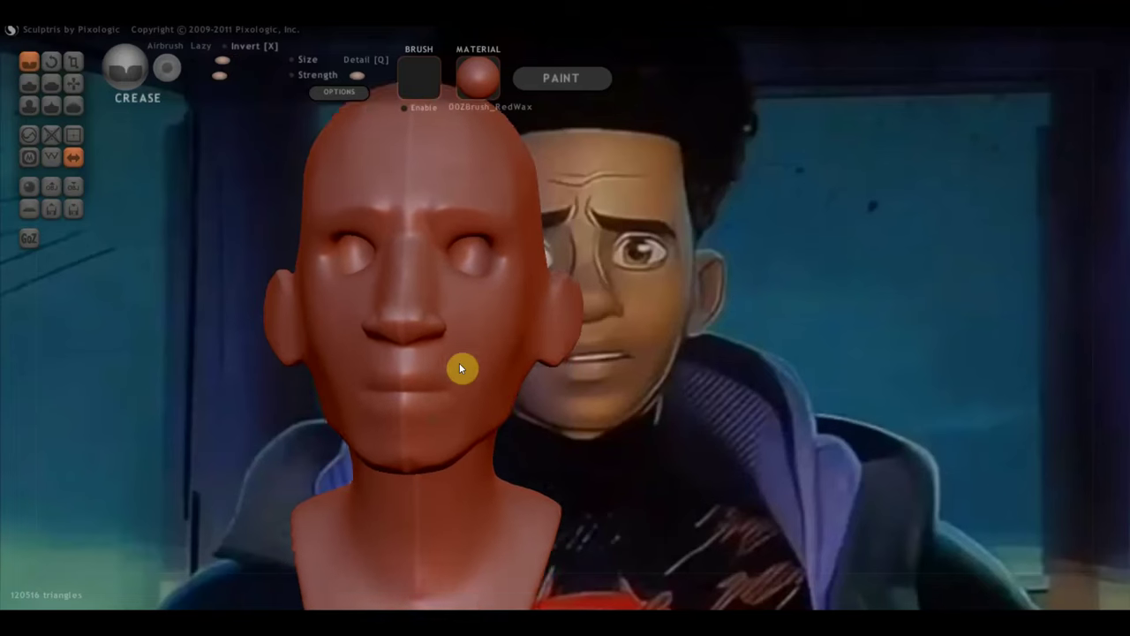
{"action": "scroll", "coordinate": [465, 371], "scroll_direction": "up", "scroll_amount": 2}
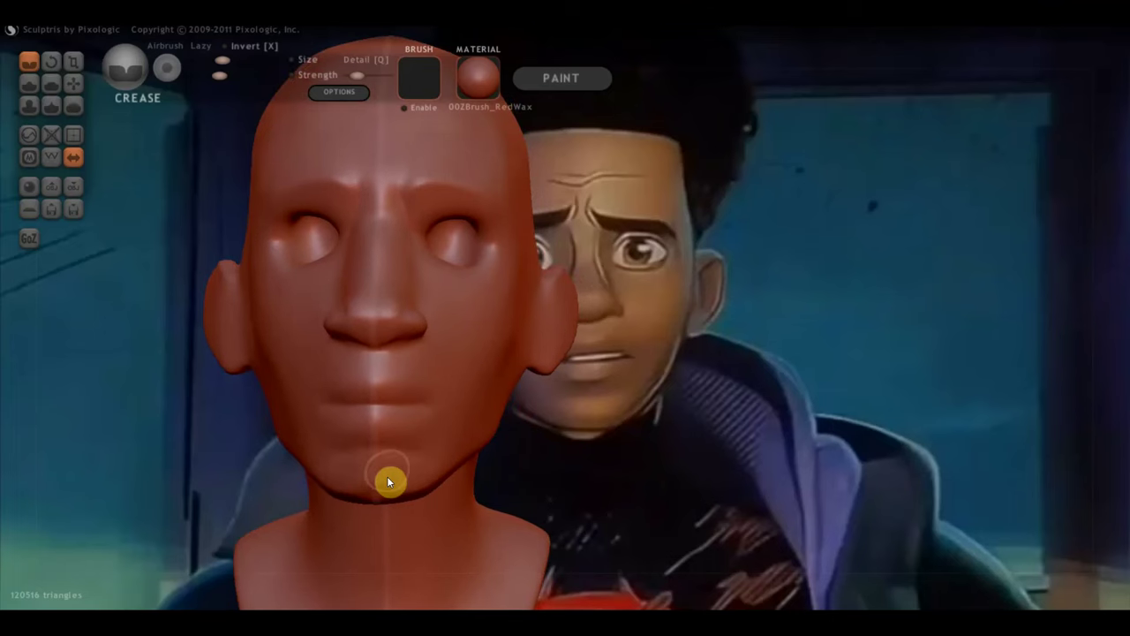
{"action": "right_click_drag", "start_coordinate": [415, 472], "coordinate": [446, 481], "text": "alt"}
{"action": "left_click", "coordinate": [41, 79]}
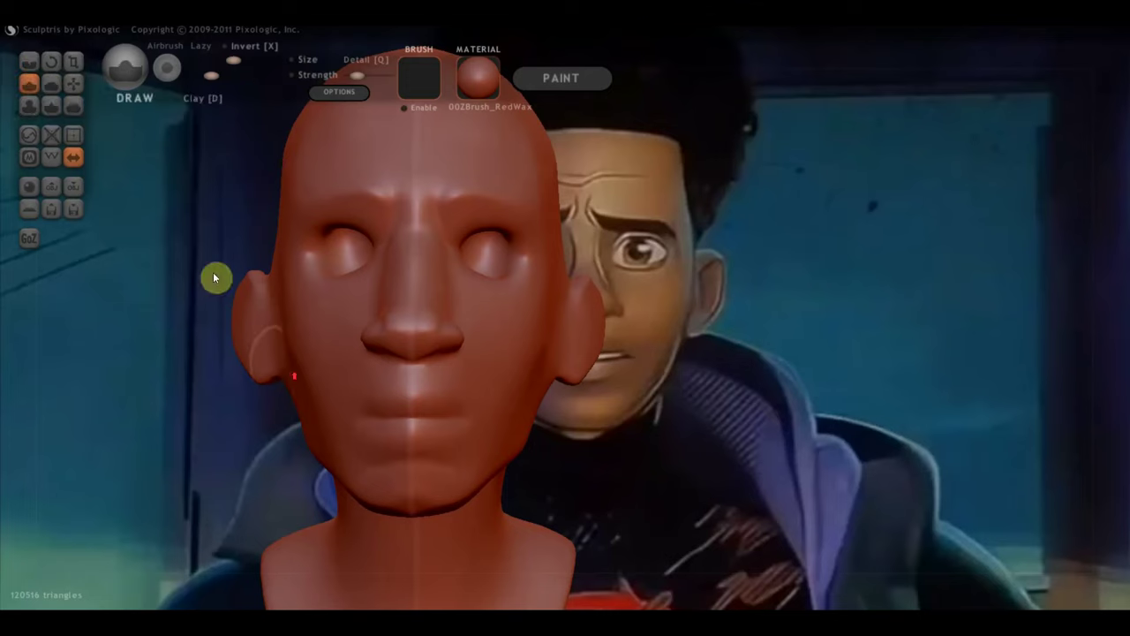
{"action": "scroll", "coordinate": [420, 466], "scroll_direction": "up", "scroll_amount": 2}
{"action": "scroll", "coordinate": [415, 467], "scroll_direction": "up", "scroll_amount": 2}
{"action": "scroll", "coordinate": [415, 468], "scroll_direction": "up", "scroll_amount": 2}
{"action": "scroll", "coordinate": [466, 420], "scroll_direction": "up", "scroll_amount": 1}
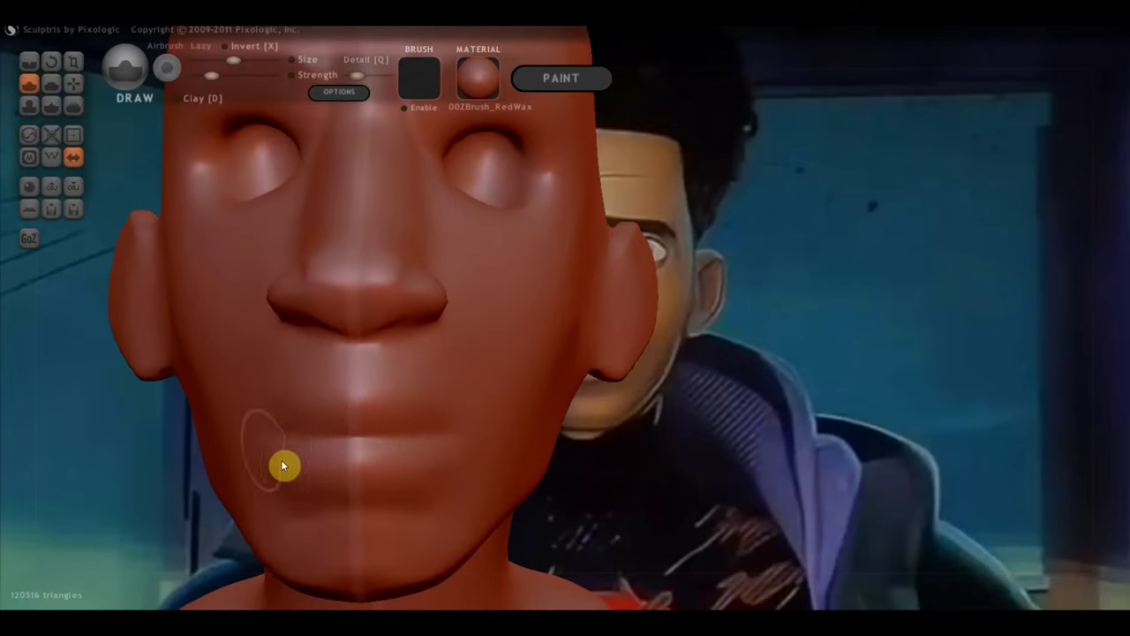
{"action": "scroll", "coordinate": [385, 427], "scroll_direction": "down", "scroll_amount": 2}
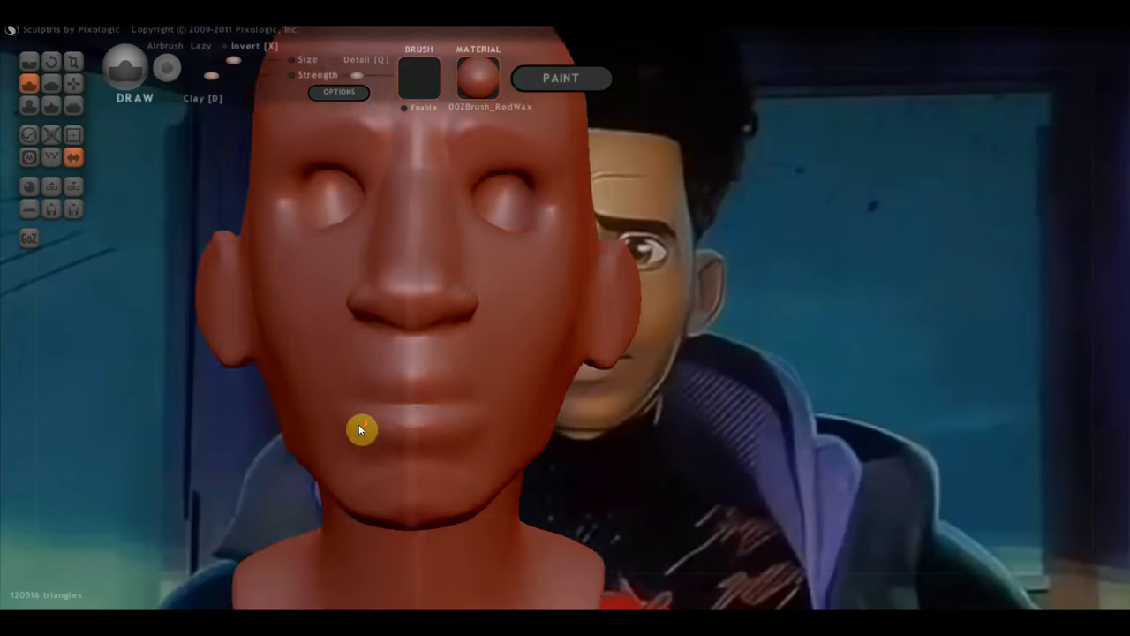
{"action": "scroll", "coordinate": [360, 429], "scroll_direction": "down", "scroll_amount": 1}
{"action": "scroll", "coordinate": [383, 418], "scroll_direction": "down", "scroll_amount": 1}
{"action": "scroll", "coordinate": [399, 399], "scroll_direction": "up", "scroll_amount": 1}
{"action": "scroll", "coordinate": [416, 388], "scroll_direction": "up", "scroll_amount": 2}
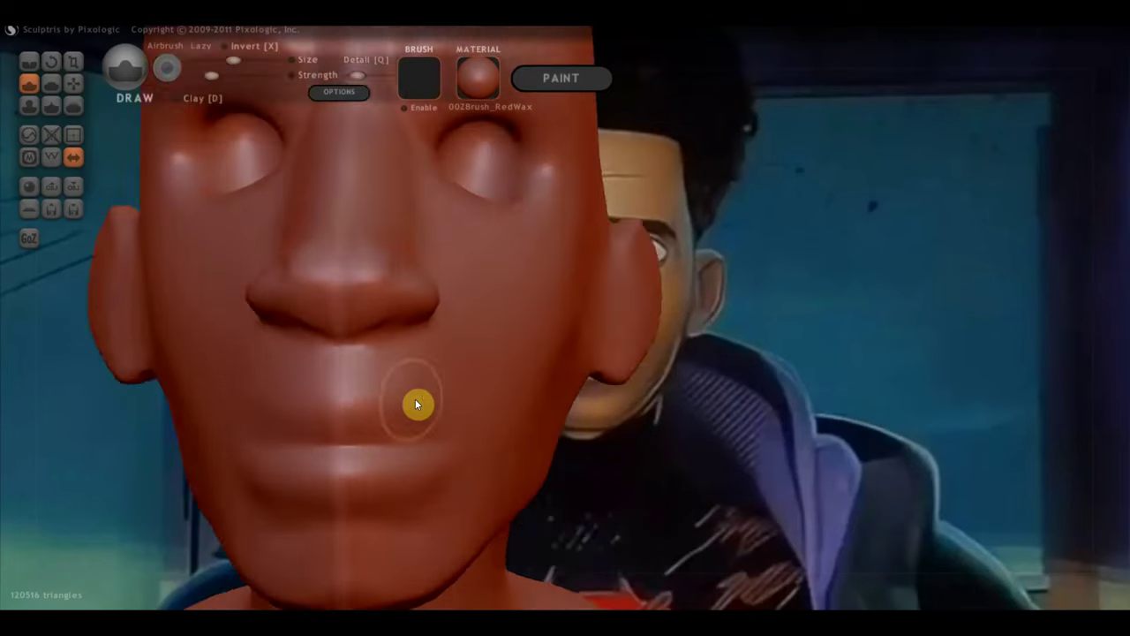
{"action": "scroll", "coordinate": [415, 399], "scroll_direction": "up", "scroll_amount": 1}
Step: Shrink the brush size and stroke the left lip corner and the mouth line
{"action": "left_click_drag", "start_coordinate": [238, 61], "coordinate": [237, 71]}
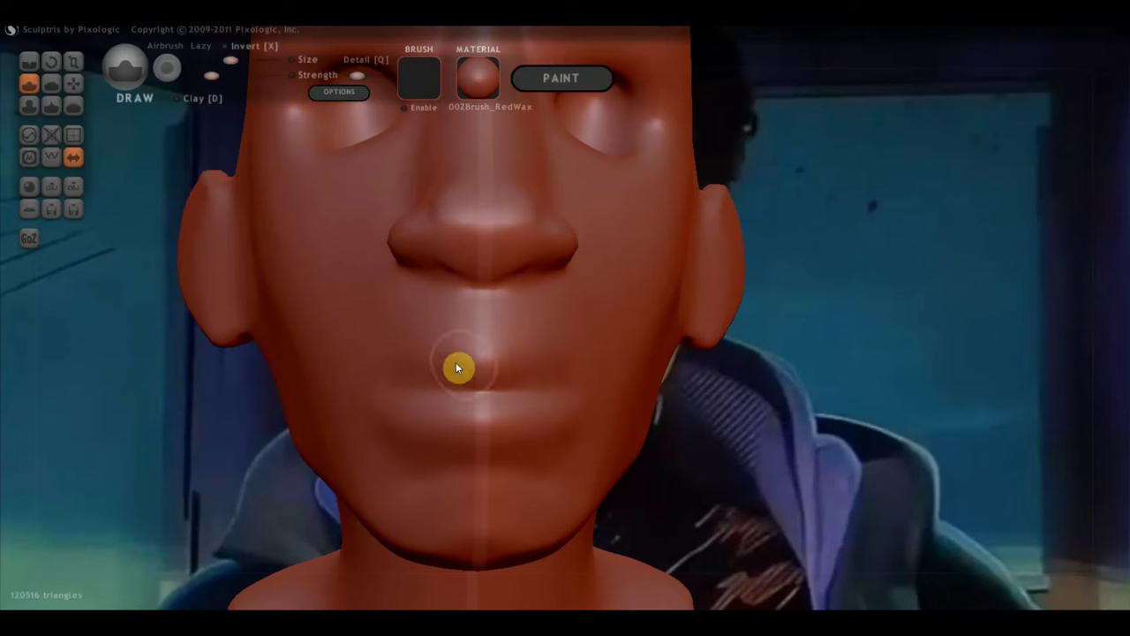
{"action": "mouse_move", "coordinate": [398, 368]}
{"action": "left_mouse_down"}
{"action": "mouse_move", "coordinate": [400, 381]}
{"action": "mouse_move", "coordinate": [444, 369]}
{"action": "left_mouse_up"}
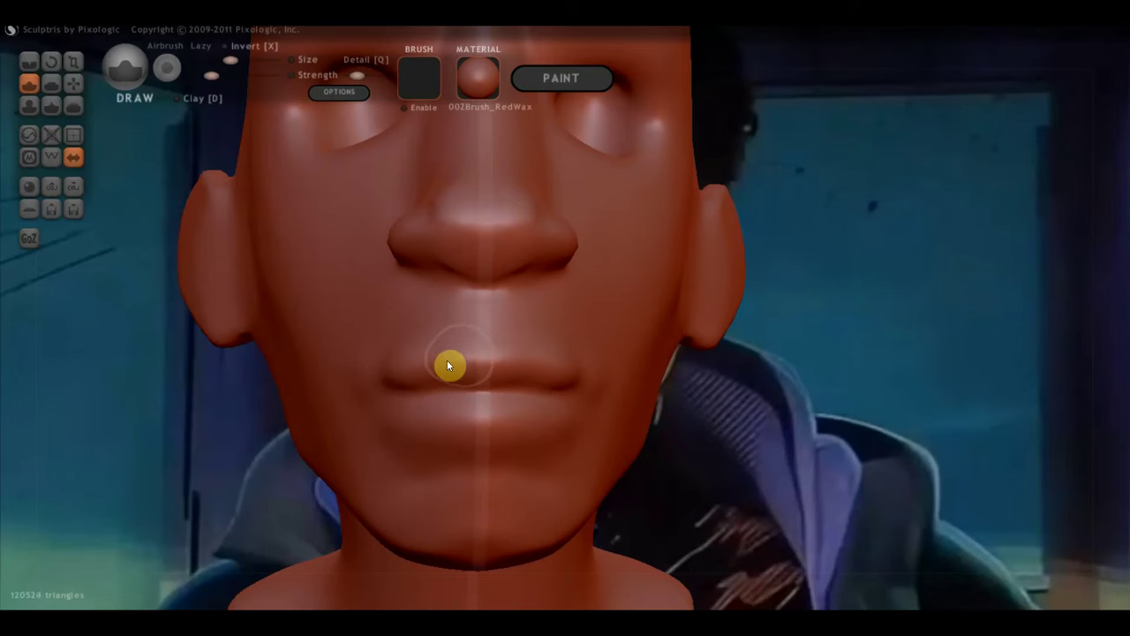
{"action": "right_click_drag", "start_coordinate": [434, 384], "coordinate": [534, 373]}
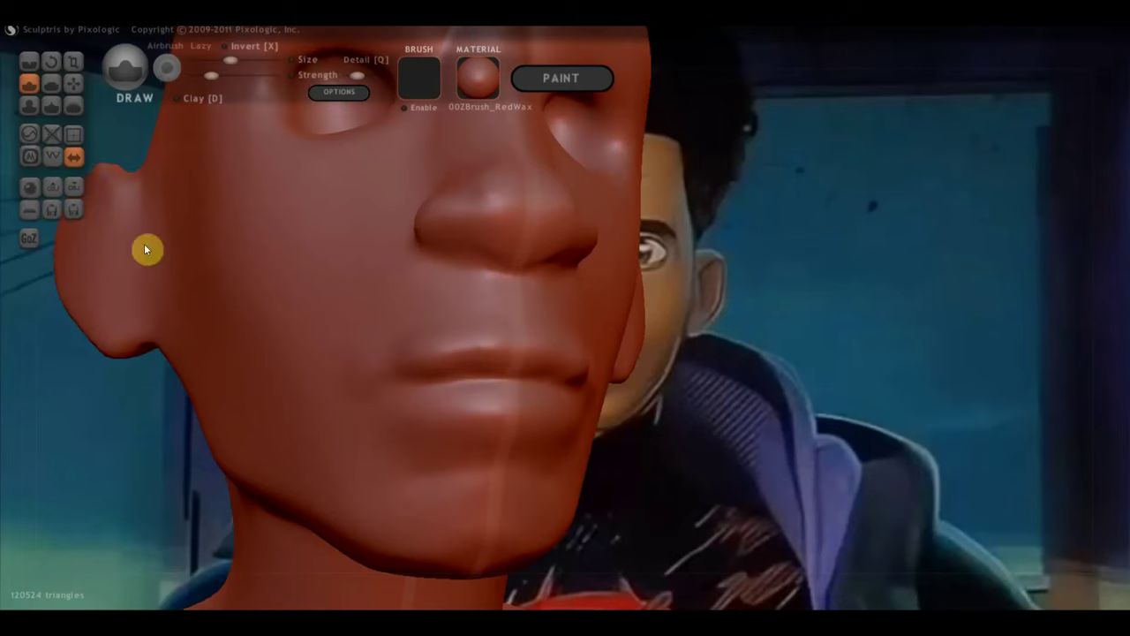
Step: With the Flatten brush, flatten the left lips and the area between nose and upper lip
{"action": "left_click", "coordinate": [51, 83]}
{"action": "scroll", "coordinate": [176, 231], "scroll_direction": "up", "scroll_amount": 2}
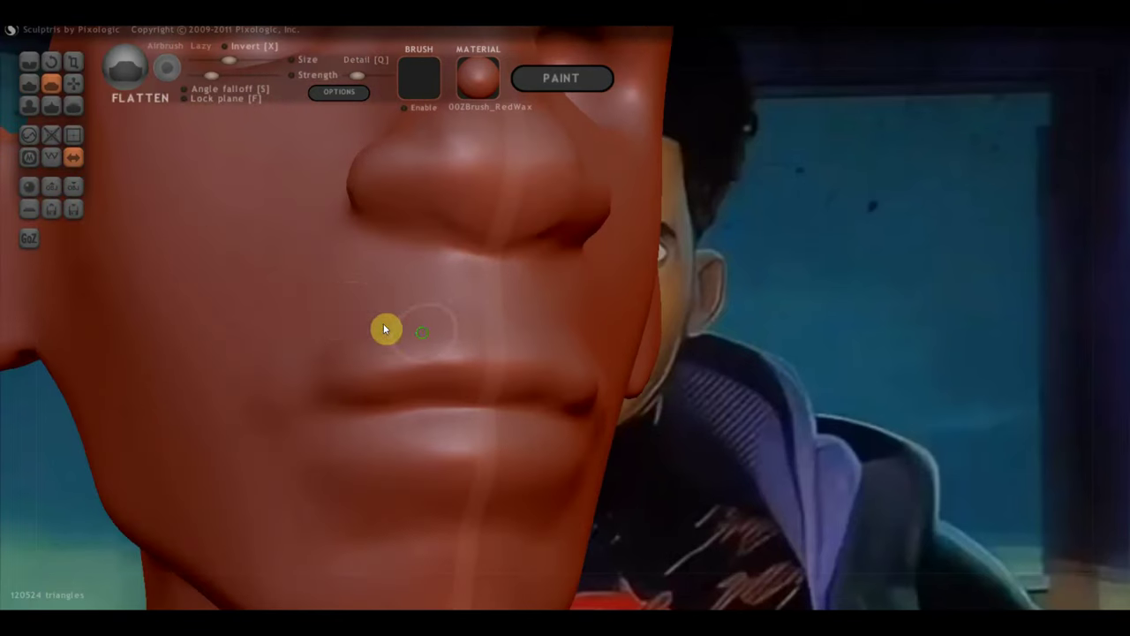
{"action": "scroll", "coordinate": [383, 323], "scroll_direction": "down", "scroll_amount": 3}
{"action": "right_click_drag", "start_coordinate": [434, 338], "coordinate": [510, 362]}
{"action": "mouse_move", "coordinate": [510, 362]}
{"action": "left_mouse_down"}
{"action": "mouse_move", "coordinate": [440, 360]}
{"action": "mouse_move", "coordinate": [525, 362]}
{"action": "mouse_move", "coordinate": [386, 379]}
{"action": "mouse_move", "coordinate": [484, 354]}
{"action": "mouse_move", "coordinate": [542, 361]}
{"action": "left_mouse_up"}
{"action": "right_click_drag", "start_coordinate": [542, 361], "coordinate": [483, 347]}
{"action": "mouse_move", "coordinate": [480, 346]}
{"action": "left_mouse_down"}
{"action": "mouse_move", "coordinate": [485, 336]}
{"action": "mouse_move", "coordinate": [487, 353]}
{"action": "mouse_move", "coordinate": [492, 345]}
{"action": "left_mouse_up"}
{"action": "right_click_drag", "start_coordinate": [491, 344], "coordinate": [564, 346]}
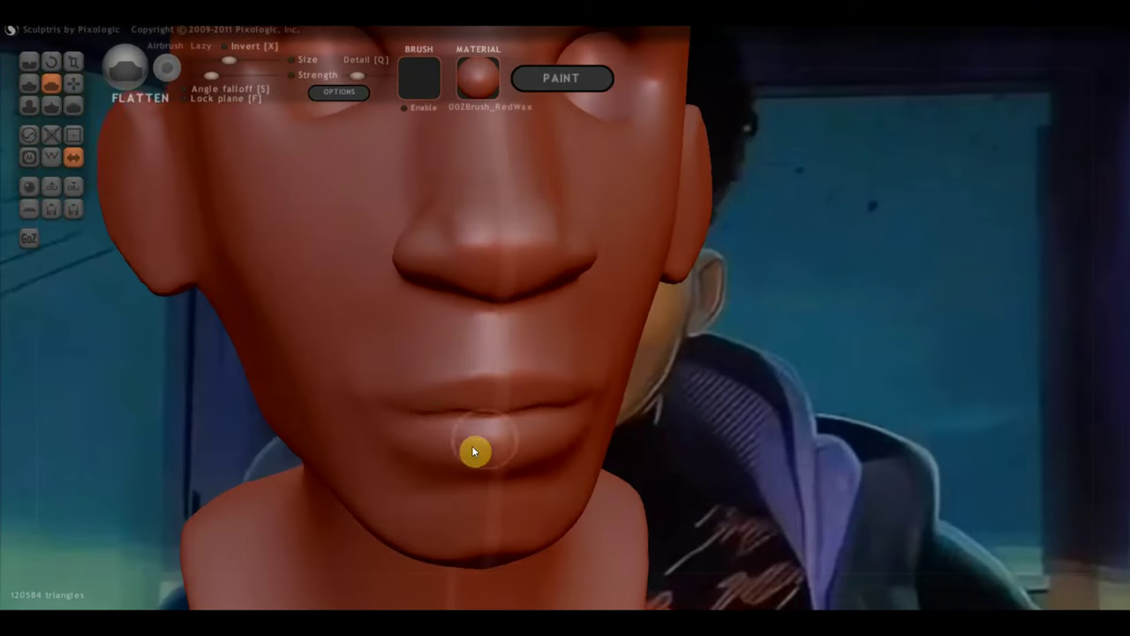
Step: Flatten and reshape the lower lip and even out the chin area
{"action": "scroll", "coordinate": [498, 455], "scroll_direction": "up", "scroll_amount": 3}
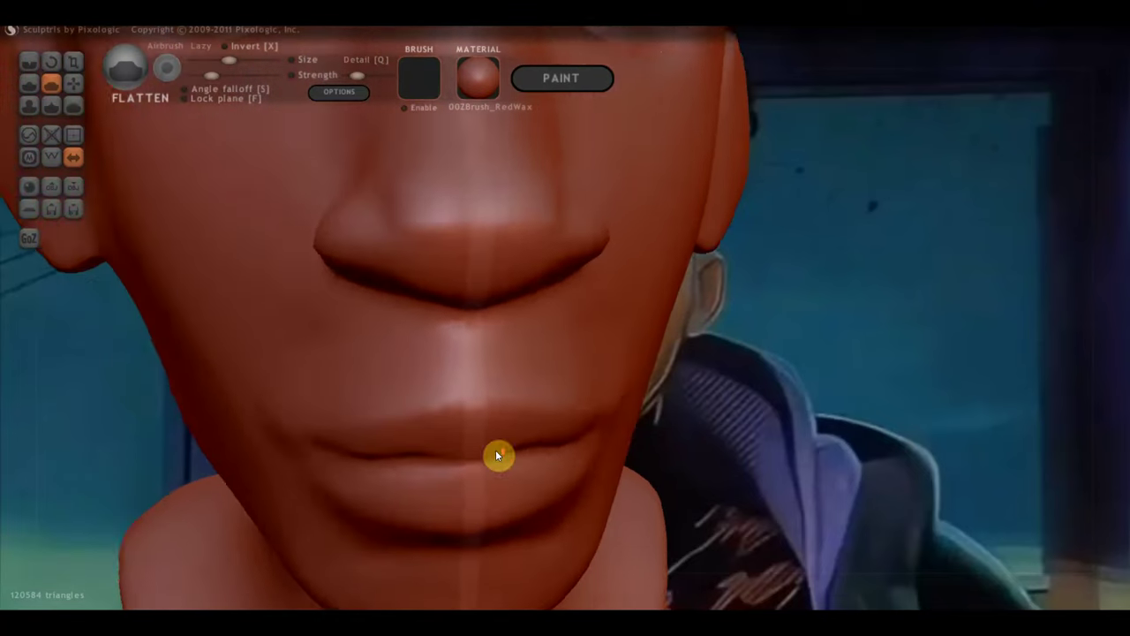
{"action": "scroll", "coordinate": [496, 449], "scroll_direction": "down", "scroll_amount": 2}
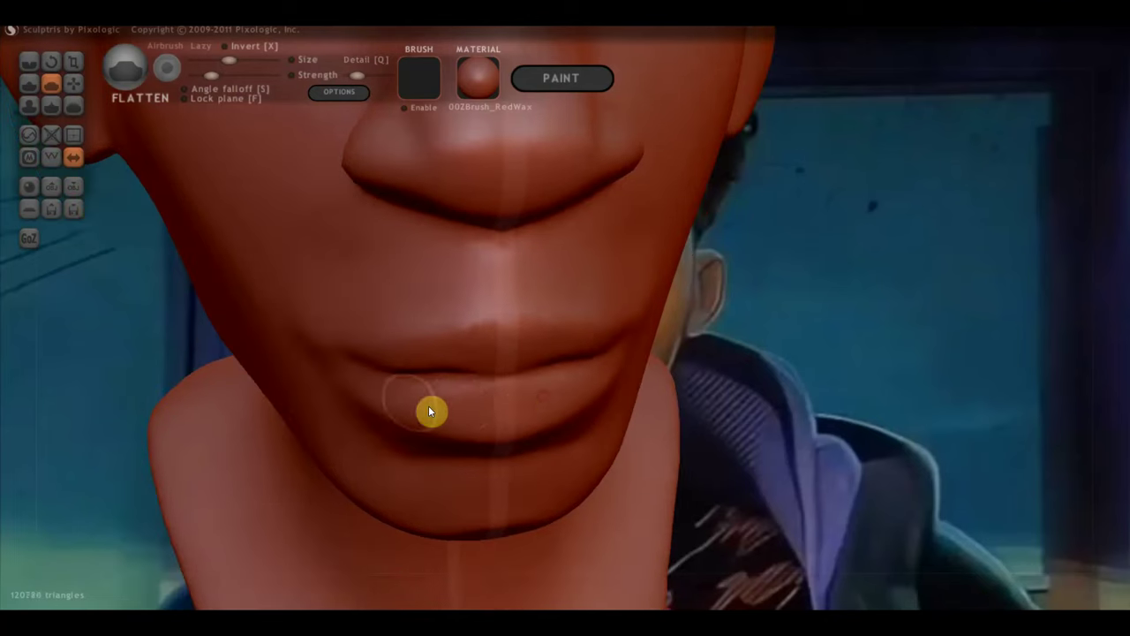
{"action": "mouse_move", "coordinate": [539, 400]}
{"action": "left_mouse_down"}
{"action": "mouse_move", "coordinate": [378, 391]}
{"action": "mouse_move", "coordinate": [520, 404]}
{"action": "mouse_move", "coordinate": [382, 405]}
{"action": "mouse_move", "coordinate": [464, 414]}
{"action": "left_mouse_up"}
{"action": "right_click_drag", "start_coordinate": [530, 398], "coordinate": [480, 310]}
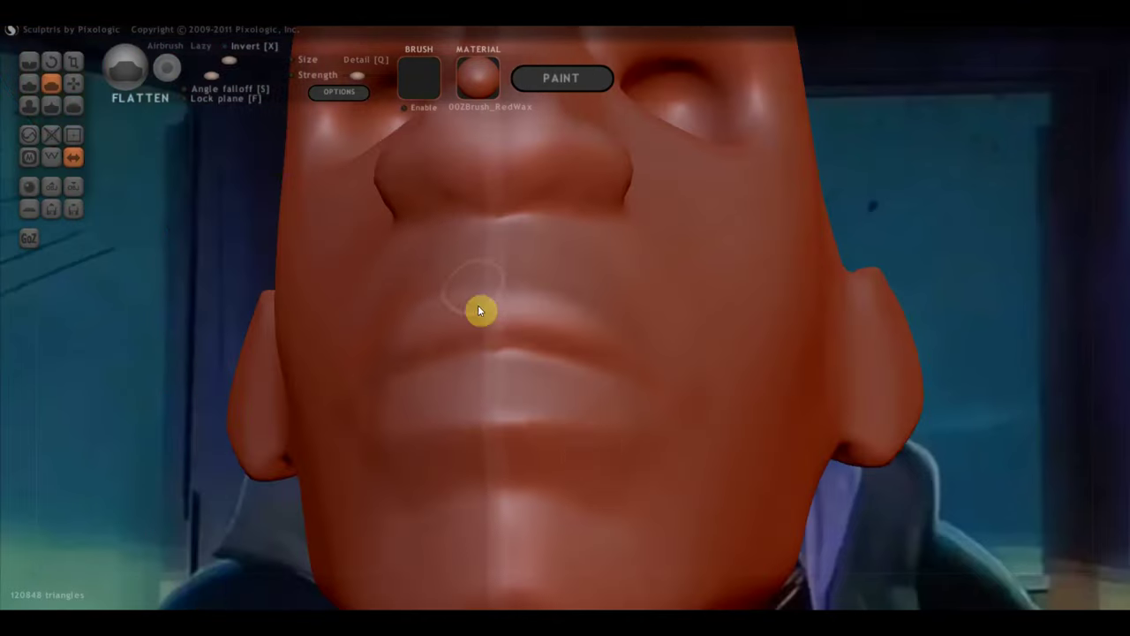
{"action": "mouse_move", "coordinate": [596, 457]}
{"action": "left_mouse_down"}
{"action": "mouse_move", "coordinate": [398, 469]}
{"action": "mouse_move", "coordinate": [663, 424]}
{"action": "mouse_move", "coordinate": [520, 469]}
{"action": "mouse_move", "coordinate": [551, 471]}
{"action": "mouse_move", "coordinate": [374, 473]}
{"action": "left_mouse_up"}
{"action": "mouse_move", "coordinate": [375, 473]}
{"action": "right_mouse_down"}
{"action": "mouse_move", "coordinate": [527, 320]}
{"action": "mouse_move", "coordinate": [462, 369]}
{"action": "mouse_move", "coordinate": [377, 375]}
{"action": "mouse_move", "coordinate": [459, 379]}
{"action": "right_mouse_up"}
Step: Grab-pull the upper lip and its corner into a new shape
{"action": "left_click", "coordinate": [74, 83]}
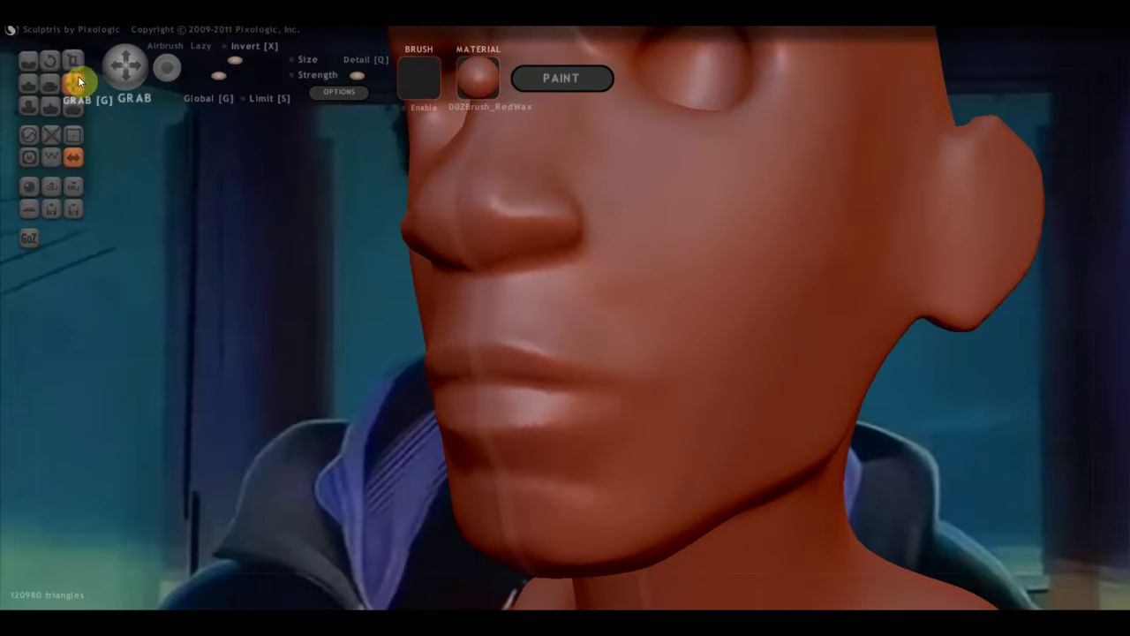
{"action": "right_click_drag", "start_coordinate": [265, 220], "coordinate": [350, 288]}
{"action": "mouse_move", "coordinate": [460, 366]}
{"action": "left_mouse_down"}
{"action": "mouse_move", "coordinate": [465, 337]}
{"action": "mouse_move", "coordinate": [480, 367]}
{"action": "left_mouse_up"}
{"action": "right_click_drag", "start_coordinate": [489, 374], "coordinate": [610, 354]}
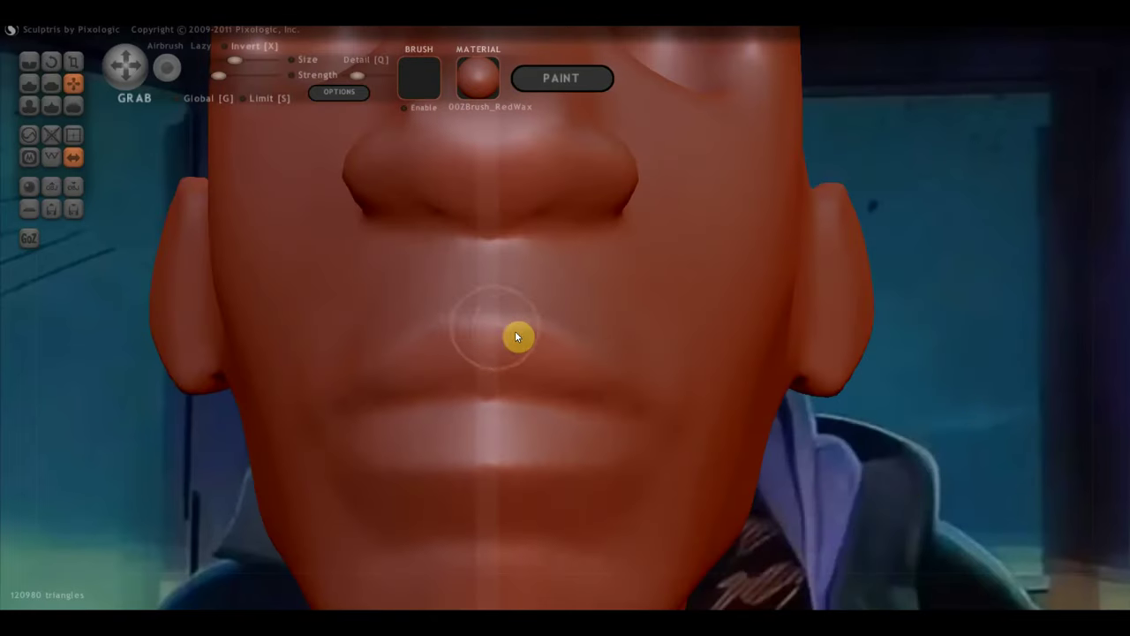
{"action": "left_click_drag", "start_coordinate": [479, 350], "coordinate": [484, 325]}
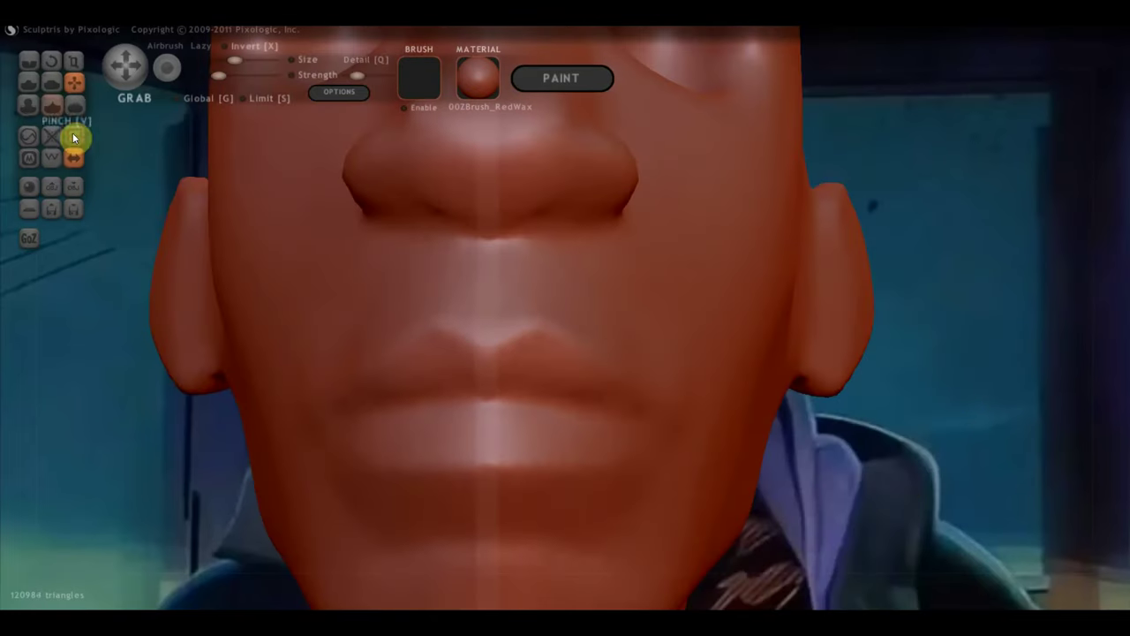
Step: Use the Draw brush to build up the philtrum under the nose and detail the nostril
{"action": "left_click", "coordinate": [29, 83]}
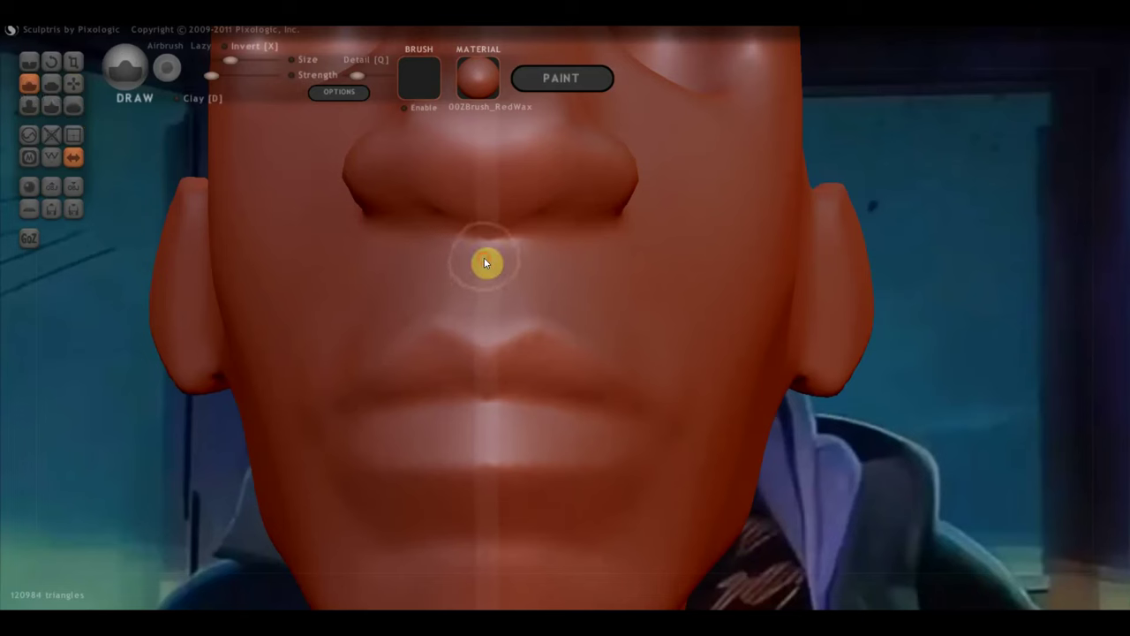
{"action": "left_click_drag", "start_coordinate": [486, 267], "coordinate": [484, 311]}
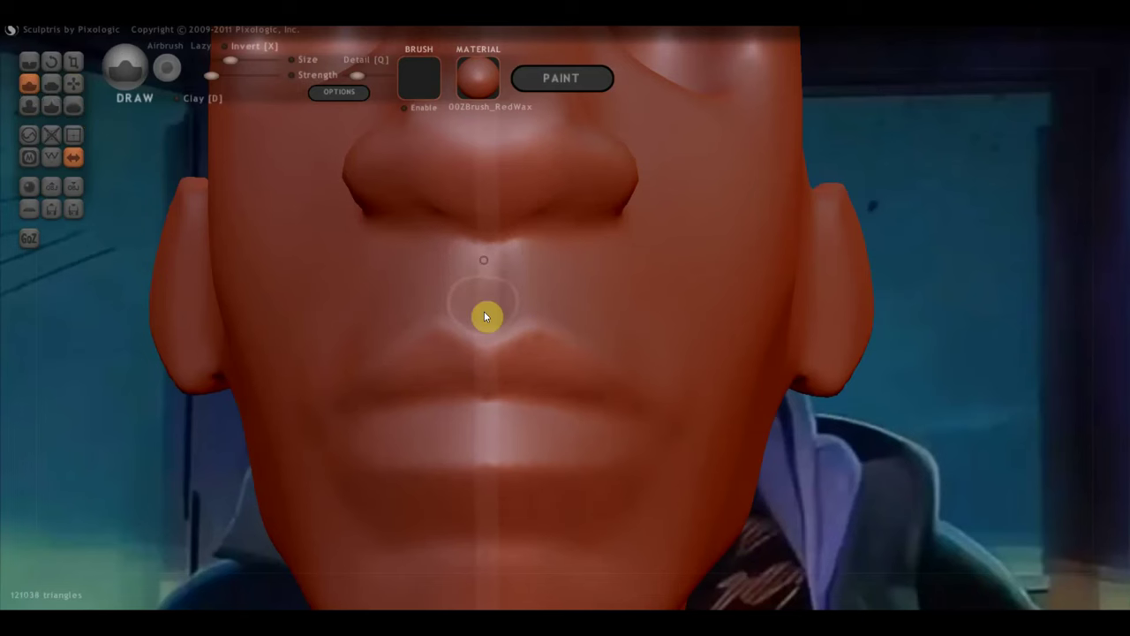
{"action": "left_click_drag", "start_coordinate": [491, 259], "coordinate": [487, 285]}
{"action": "mouse_move", "coordinate": [487, 286]}
{"action": "right_mouse_down"}
{"action": "mouse_move", "coordinate": [595, 356]}
{"action": "mouse_move", "coordinate": [488, 373]}
{"action": "mouse_move", "coordinate": [521, 355]}
{"action": "mouse_move", "coordinate": [573, 361]}
{"action": "mouse_move", "coordinate": [642, 333]}
{"action": "mouse_move", "coordinate": [600, 336]}
{"action": "right_mouse_up"}
{"action": "right_click_drag", "start_coordinate": [613, 252], "coordinate": [585, 283]}
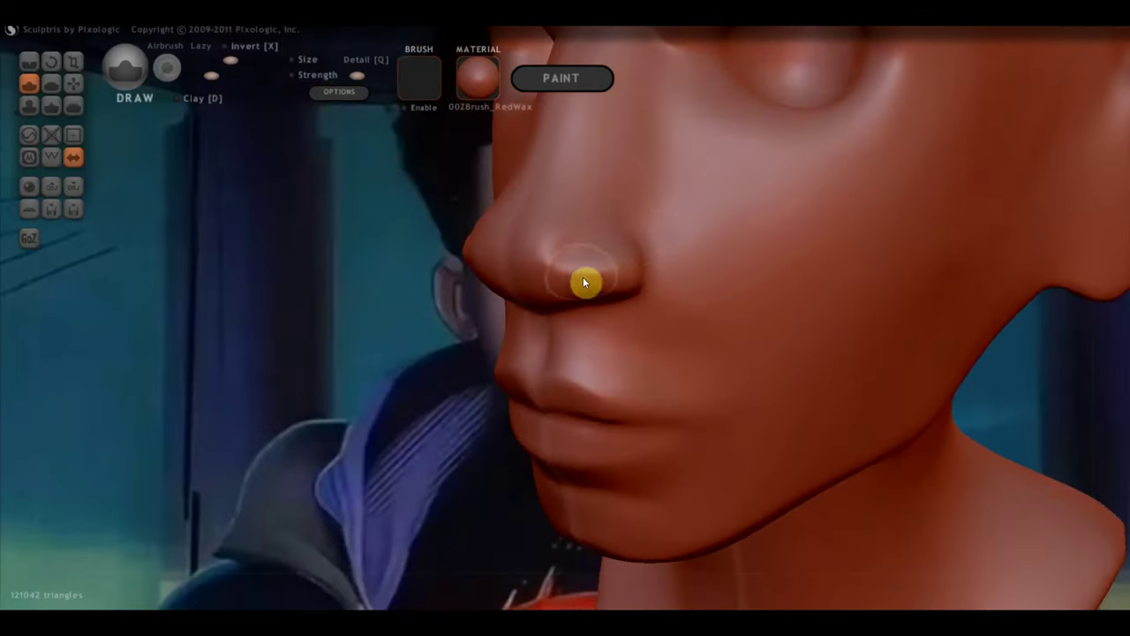
{"action": "left_click_drag", "start_coordinate": [616, 252], "coordinate": [628, 290]}
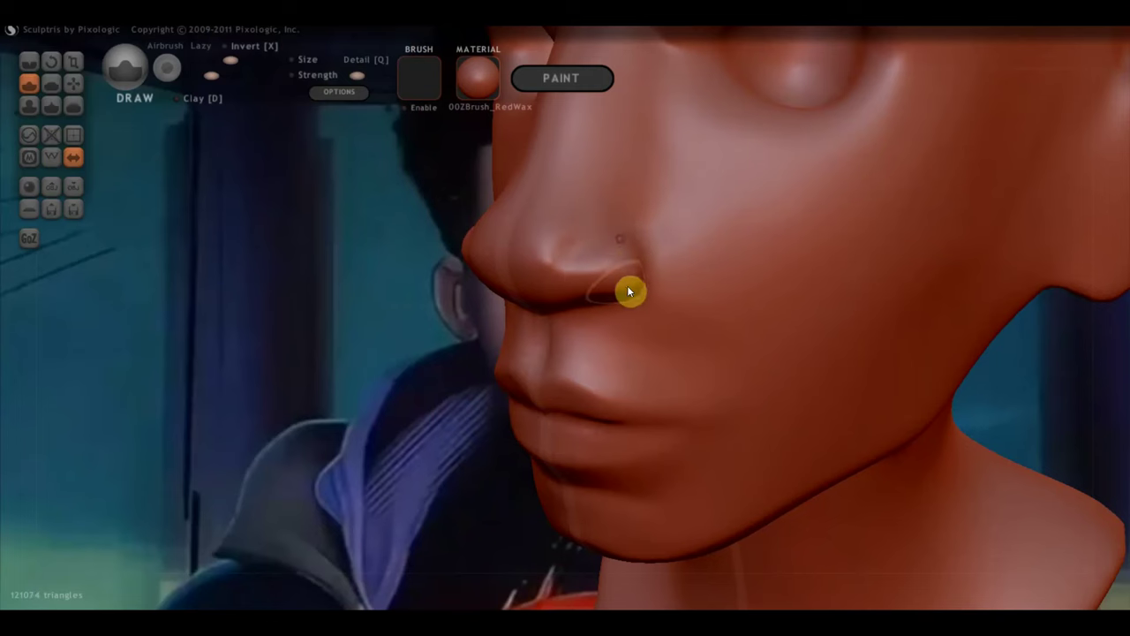
{"action": "mouse_move", "coordinate": [511, 252]}
{"action": "right_mouse_down"}
{"action": "mouse_move", "coordinate": [548, 238]}
{"action": "mouse_move", "coordinate": [554, 262]}
{"action": "right_mouse_up"}
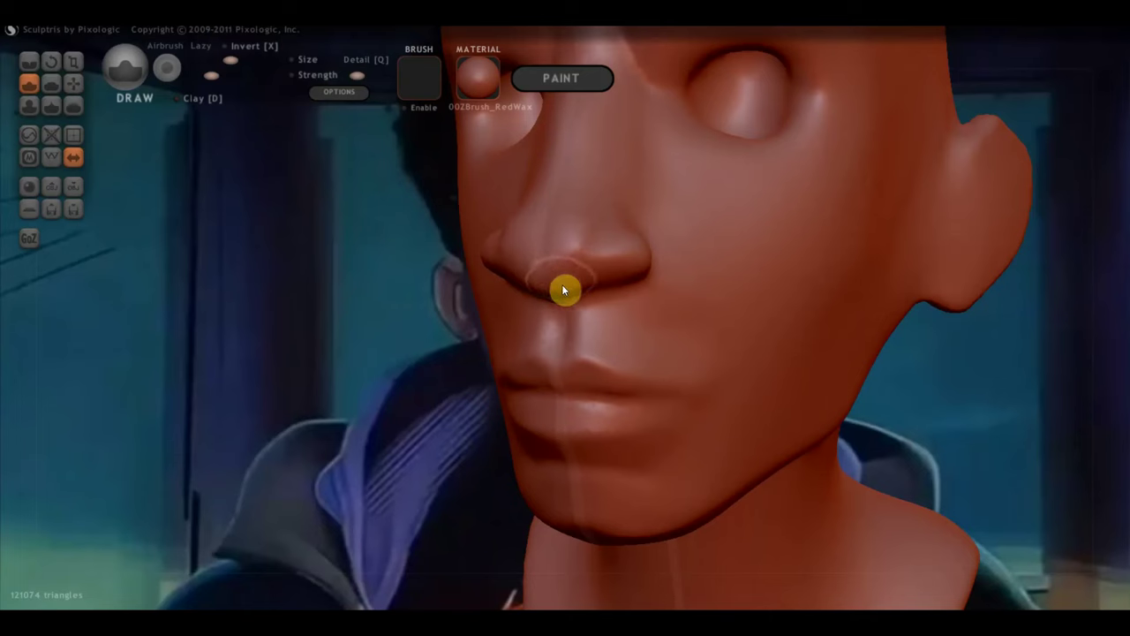
Step: Flatten the nose tip with short Flatten strokes from a side-on angle
{"action": "left_click", "coordinate": [51, 83]}
{"action": "right_click_drag", "start_coordinate": [399, 252], "coordinate": [550, 250]}
{"action": "mouse_move", "coordinate": [550, 250]}
{"action": "left_mouse_down"}
{"action": "mouse_move", "coordinate": [575, 244]}
{"action": "mouse_move", "coordinate": [583, 222]}
{"action": "mouse_move", "coordinate": [545, 267]}
{"action": "left_mouse_up"}
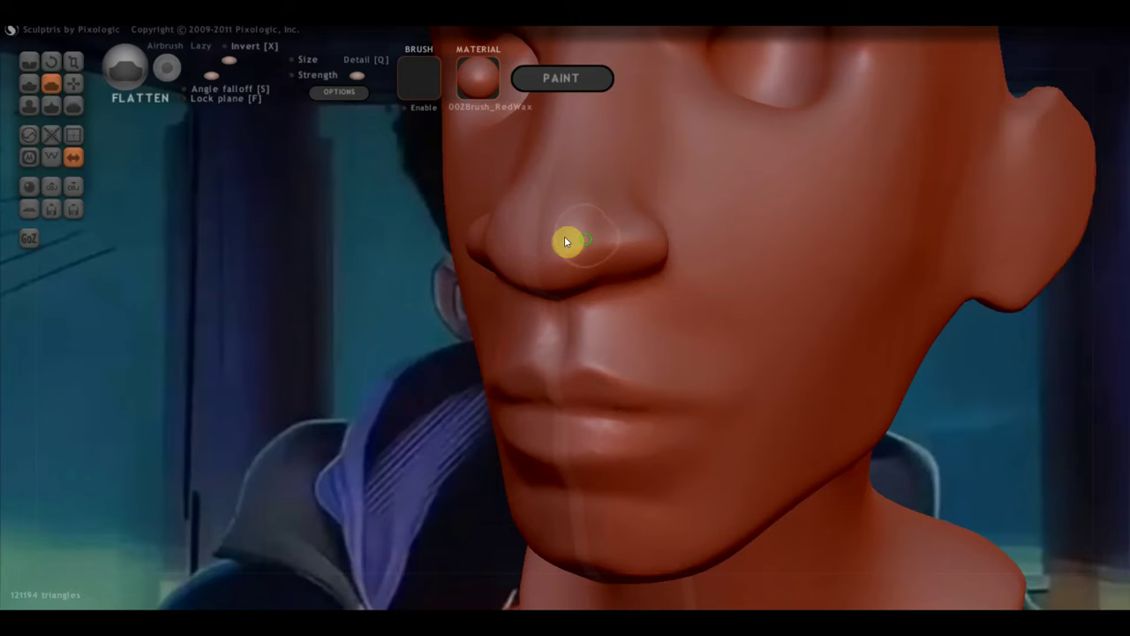
{"action": "right_click_drag", "start_coordinate": [568, 239], "coordinate": [603, 260]}
{"action": "mouse_move", "coordinate": [603, 259]}
{"action": "left_mouse_down"}
{"action": "mouse_move", "coordinate": [601, 241]}
{"action": "mouse_move", "coordinate": [575, 255]}
{"action": "mouse_move", "coordinate": [606, 260]}
{"action": "mouse_move", "coordinate": [591, 274]}
{"action": "mouse_move", "coordinate": [621, 260]}
{"action": "mouse_move", "coordinate": [550, 283]}
{"action": "left_mouse_up"}
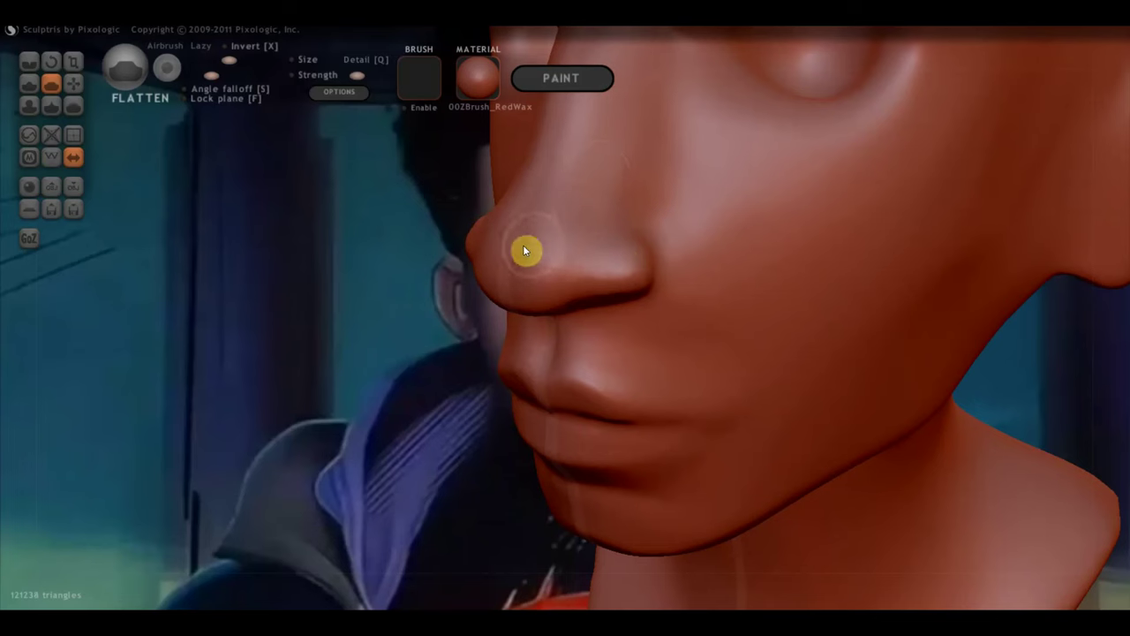
{"action": "scroll", "coordinate": [565, 230], "scroll_direction": "up", "scroll_amount": 2}
{"action": "mouse_move", "coordinate": [579, 193]}
{"action": "left_mouse_down"}
{"action": "mouse_move", "coordinate": [562, 239]}
{"action": "mouse_move", "coordinate": [533, 250]}
{"action": "mouse_move", "coordinate": [562, 222]}
{"action": "mouse_move", "coordinate": [530, 253]}
{"action": "mouse_move", "coordinate": [623, 220]}
{"action": "mouse_move", "coordinate": [547, 220]}
{"action": "mouse_move", "coordinate": [517, 203]}
{"action": "left_mouse_up"}
Step: Touch up the nose tip in profile and smooth the nostril area beneath it
{"action": "right_click_drag", "start_coordinate": [524, 254], "coordinate": [569, 225]}
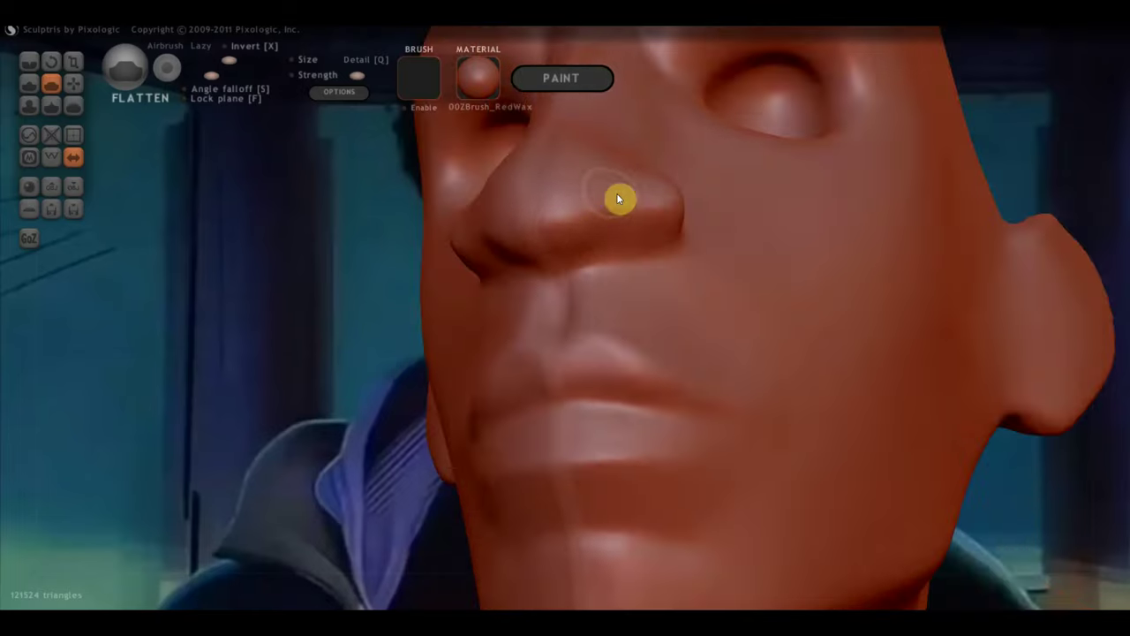
{"action": "left_click_drag", "start_coordinate": [511, 249], "coordinate": [558, 217]}
{"action": "mouse_move", "coordinate": [565, 203]}
{"action": "right_mouse_down"}
{"action": "mouse_move", "coordinate": [685, 258]}
{"action": "mouse_move", "coordinate": [795, 269]}
{"action": "right_mouse_up"}
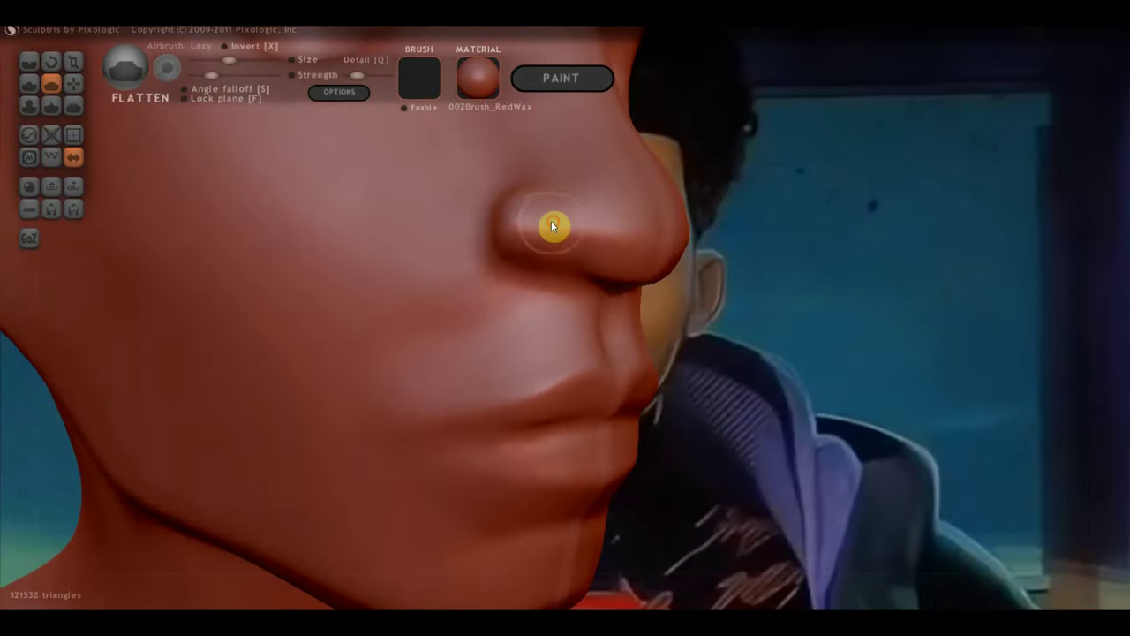
{"action": "mouse_move", "coordinate": [520, 223]}
{"action": "left_mouse_down"}
{"action": "mouse_move", "coordinate": [533, 219]}
{"action": "mouse_move", "coordinate": [518, 203]}
{"action": "mouse_move", "coordinate": [533, 239]}
{"action": "mouse_move", "coordinate": [580, 221]}
{"action": "mouse_move", "coordinate": [555, 235]}
{"action": "mouse_move", "coordinate": [644, 253]}
{"action": "left_mouse_up"}
{"action": "right_click_drag", "start_coordinate": [645, 253], "coordinate": [671, 209]}
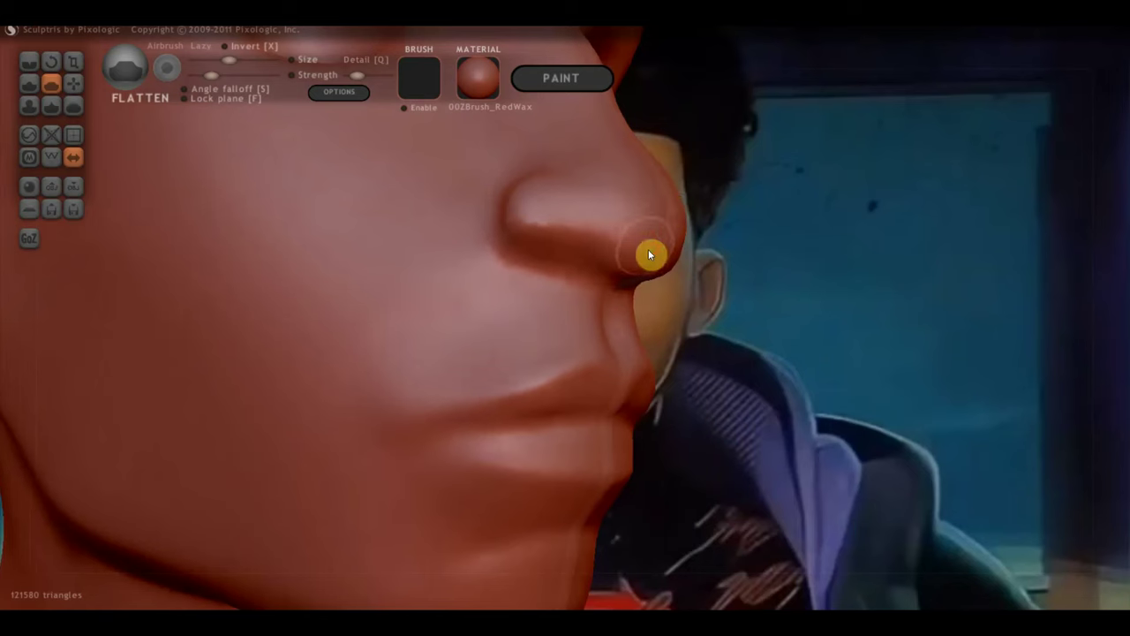
{"action": "mouse_move", "coordinate": [651, 252]}
{"action": "left_mouse_down"}
{"action": "mouse_move", "coordinate": [661, 248]}
{"action": "mouse_move", "coordinate": [591, 265]}
{"action": "left_mouse_up"}
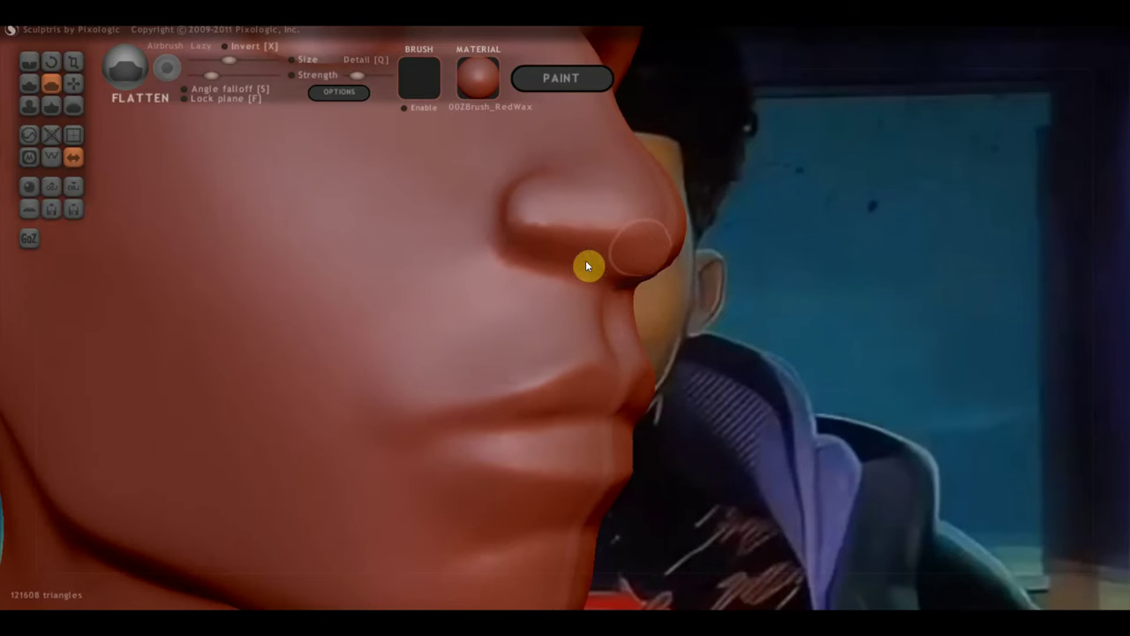
{"action": "right_click_drag", "start_coordinate": [609, 253], "coordinate": [619, 289]}
{"action": "mouse_move", "coordinate": [619, 288]}
{"action": "left_mouse_down"}
{"action": "mouse_move", "coordinate": [553, 260]}
{"action": "mouse_move", "coordinate": [555, 270]}
{"action": "mouse_move", "coordinate": [571, 262]}
{"action": "mouse_move", "coordinate": [568, 235]}
{"action": "mouse_move", "coordinate": [571, 265]}
{"action": "mouse_move", "coordinate": [548, 282]}
{"action": "mouse_move", "coordinate": [570, 247]}
{"action": "mouse_move", "coordinate": [567, 264]}
{"action": "left_mouse_up"}
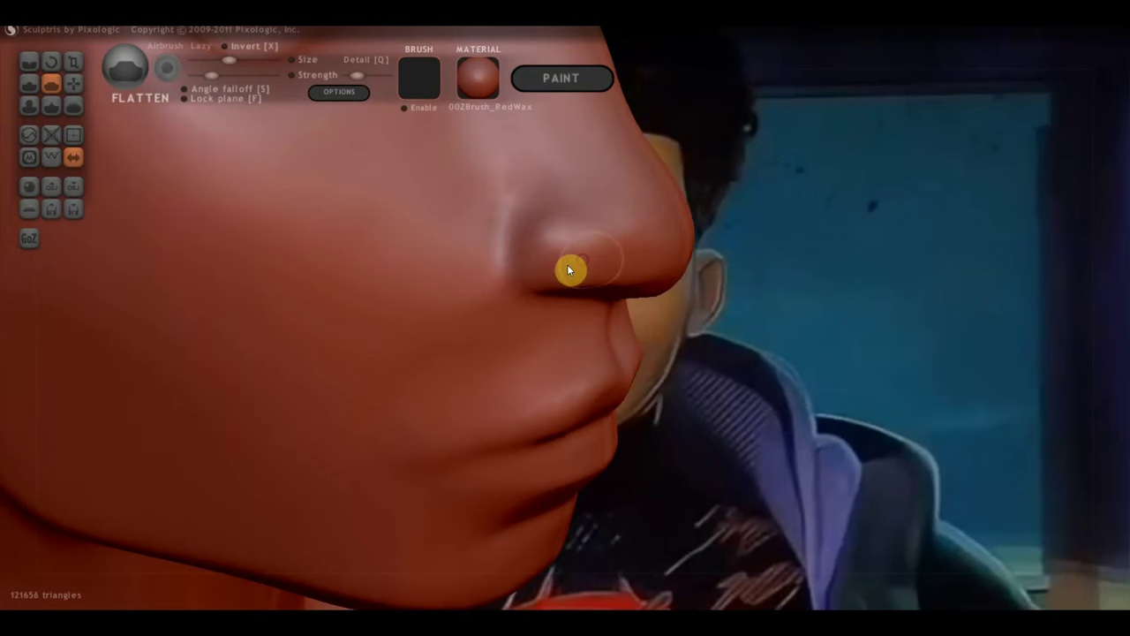
{"action": "mouse_move", "coordinate": [567, 264]}
{"action": "right_mouse_down"}
{"action": "mouse_move", "coordinate": [436, 215]}
{"action": "mouse_move", "coordinate": [524, 225]}
{"action": "mouse_move", "coordinate": [494, 227]}
{"action": "mouse_move", "coordinate": [515, 238]}
{"action": "mouse_move", "coordinate": [599, 235]}
{"action": "mouse_move", "coordinate": [672, 217]}
{"action": "mouse_move", "coordinate": [238, 302]}
{"action": "mouse_move", "coordinate": [227, 316]}
{"action": "mouse_move", "coordinate": [393, 313]}
{"action": "mouse_move", "coordinate": [445, 292]}
{"action": "mouse_move", "coordinate": [381, 277]}
{"action": "right_mouse_up"}
Step: Crease a faint line from the nose bridge up to between the eyes and check it
{"action": "left_click", "coordinate": [29, 62]}
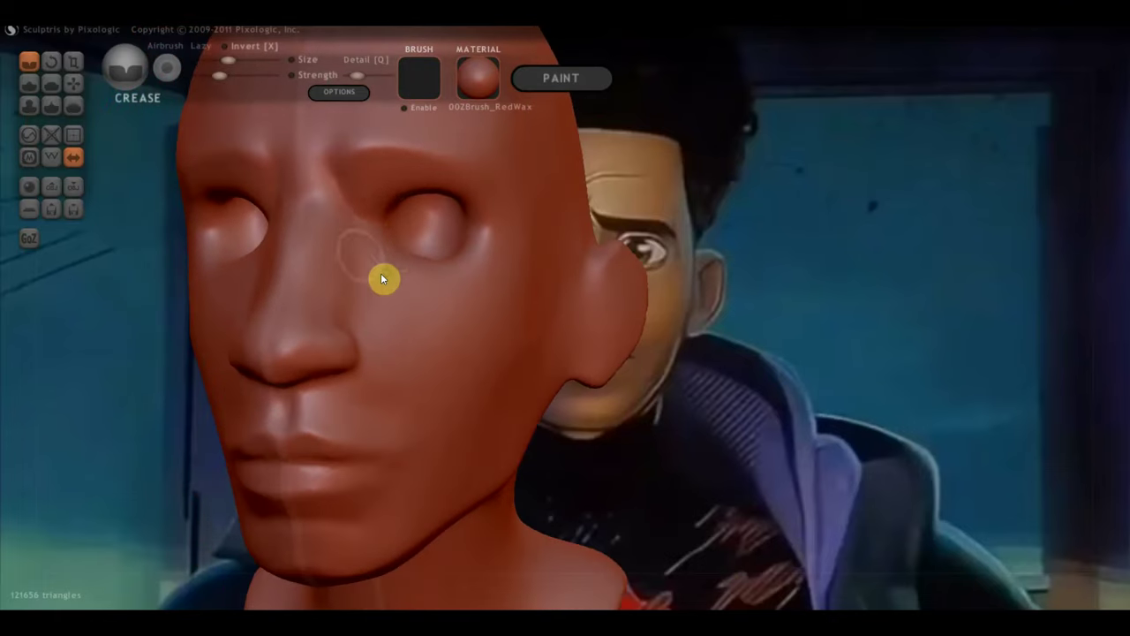
{"action": "left_click_drag", "start_coordinate": [357, 210], "coordinate": [348, 235]}
{"action": "left_click_drag", "start_coordinate": [344, 314], "coordinate": [335, 292]}
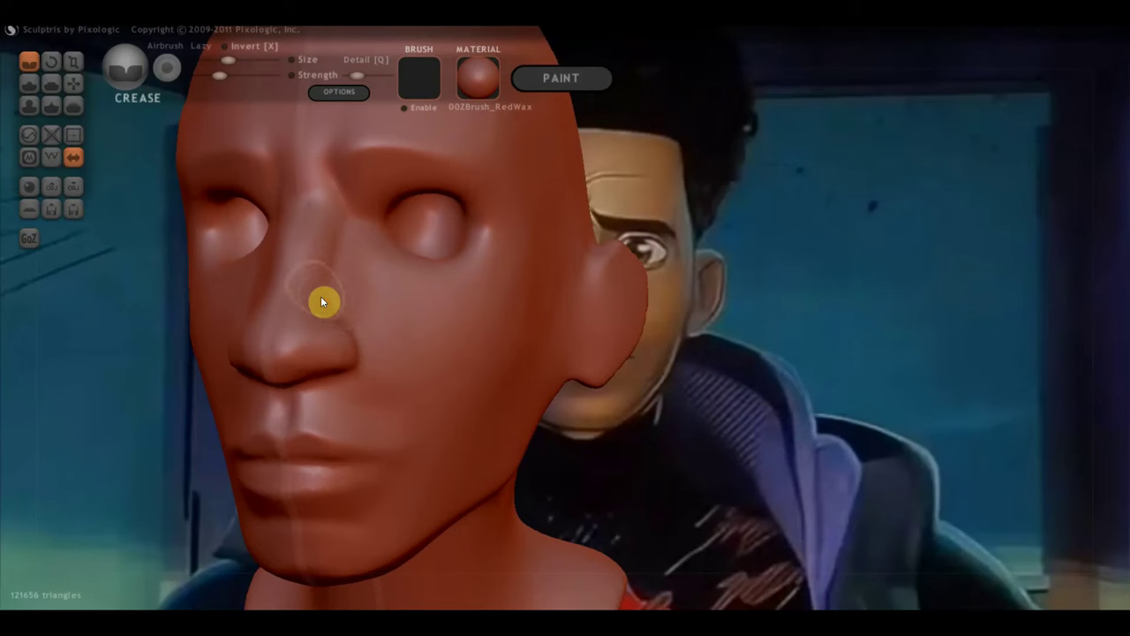
{"action": "left_click_drag", "start_coordinate": [336, 286], "coordinate": [347, 227]}
{"action": "mouse_move", "coordinate": [347, 227]}
{"action": "right_mouse_down"}
{"action": "mouse_move", "coordinate": [373, 238]}
{"action": "mouse_move", "coordinate": [197, 265]}
{"action": "mouse_move", "coordinate": [351, 280]}
{"action": "mouse_move", "coordinate": [437, 305]}
{"action": "right_mouse_up"}
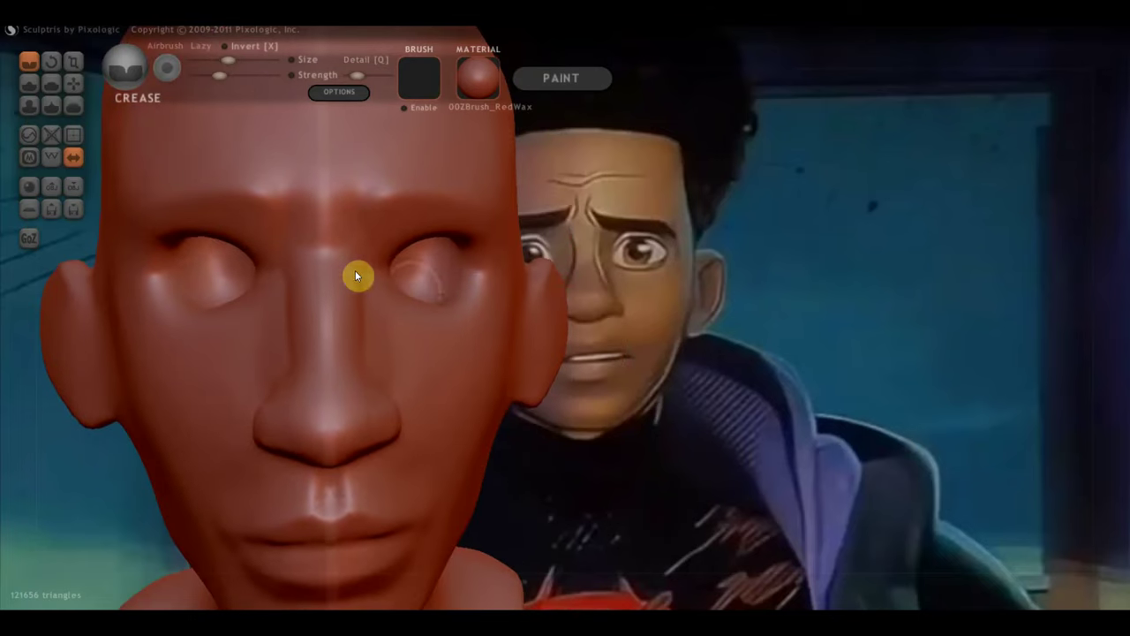
{"action": "left_click", "coordinate": [74, 83]}
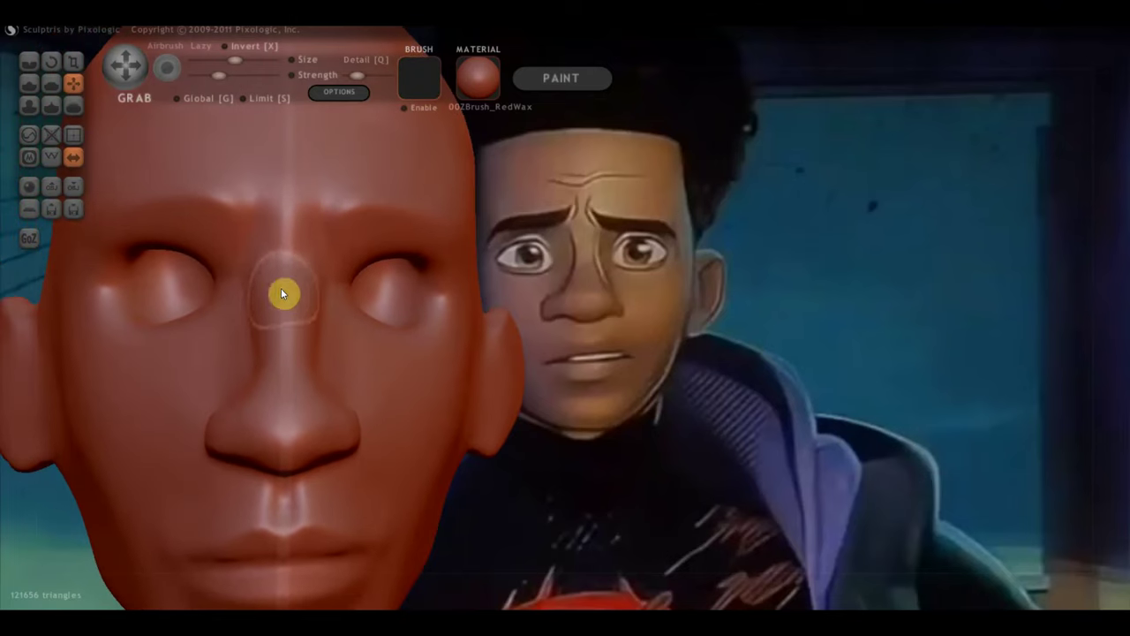
Step: Grab-pull the nose bridge down from the brow, then flatten its sides from three-quarter view
{"action": "left_click_drag", "start_coordinate": [258, 279], "coordinate": [256, 332]}
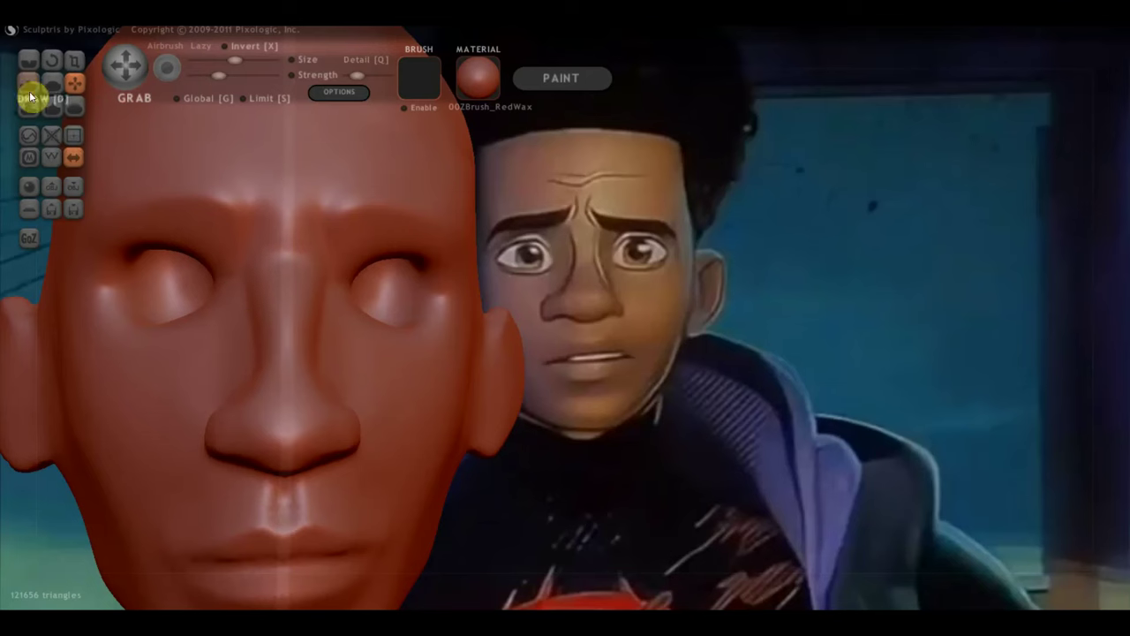
{"action": "left_click", "coordinate": [51, 83]}
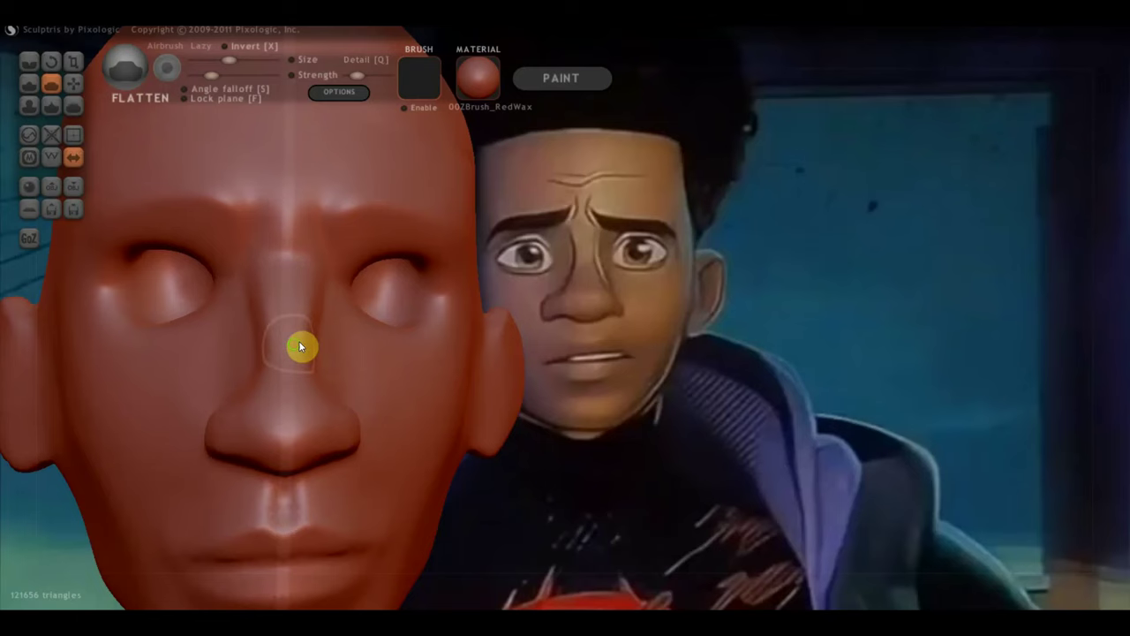
{"action": "right_click_drag", "start_coordinate": [300, 347], "coordinate": [247, 341]}
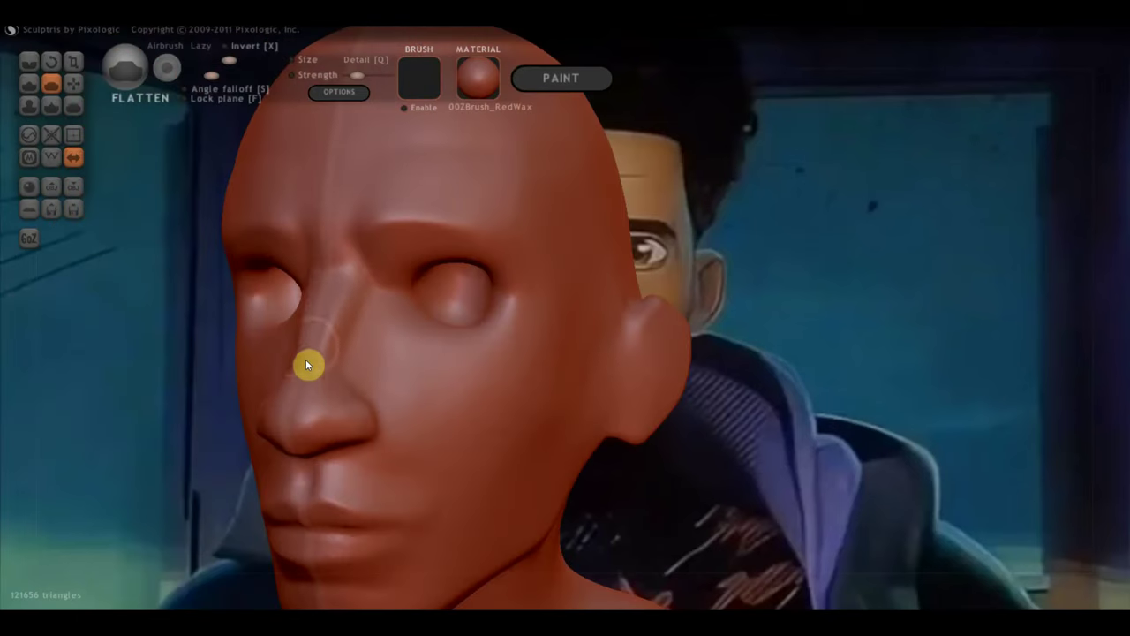
{"action": "mouse_move", "coordinate": [300, 439]}
{"action": "right_mouse_down"}
{"action": "mouse_move", "coordinate": [296, 357]}
{"action": "mouse_move", "coordinate": [373, 291]}
{"action": "right_mouse_up"}
{"action": "mouse_move", "coordinate": [399, 302]}
{"action": "left_mouse_down"}
{"action": "mouse_move", "coordinate": [374, 288]}
{"action": "mouse_move", "coordinate": [397, 305]}
{"action": "mouse_move", "coordinate": [379, 291]}
{"action": "mouse_move", "coordinate": [348, 334]}
{"action": "mouse_move", "coordinate": [391, 295]}
{"action": "mouse_move", "coordinate": [406, 357]}
{"action": "left_mouse_up"}
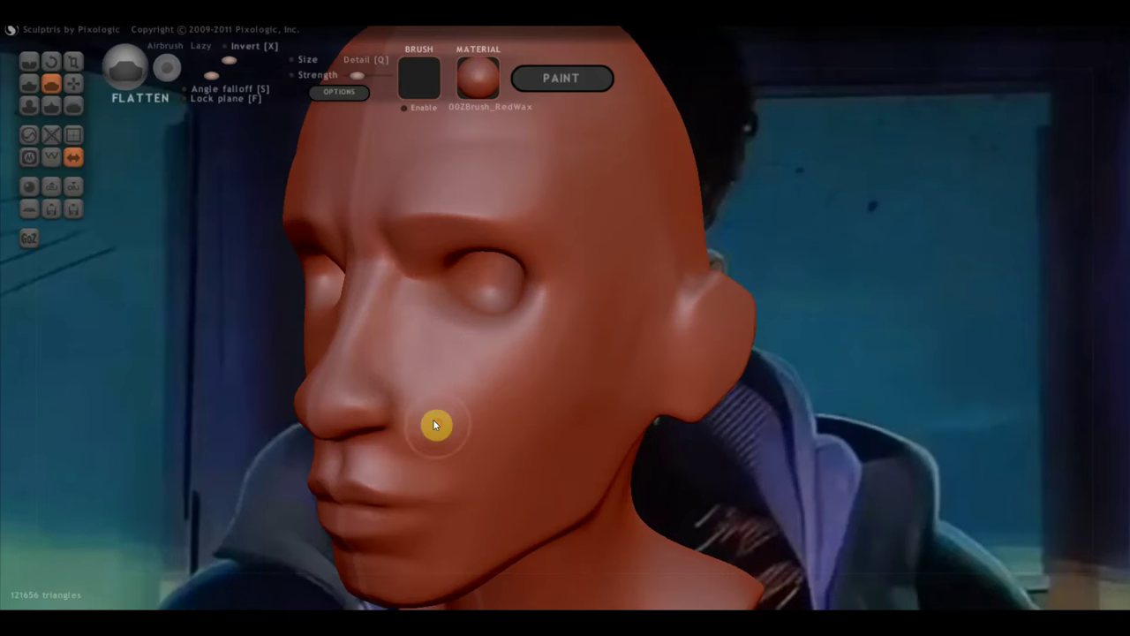
{"action": "mouse_move", "coordinate": [433, 421]}
{"action": "right_mouse_down"}
{"action": "mouse_move", "coordinate": [384, 413]}
{"action": "mouse_move", "coordinate": [474, 419]}
{"action": "mouse_move", "coordinate": [221, 353]}
{"action": "mouse_move", "coordinate": [106, 358]}
{"action": "mouse_move", "coordinate": [330, 356]}
{"action": "mouse_move", "coordinate": [270, 327]}
{"action": "right_mouse_up"}
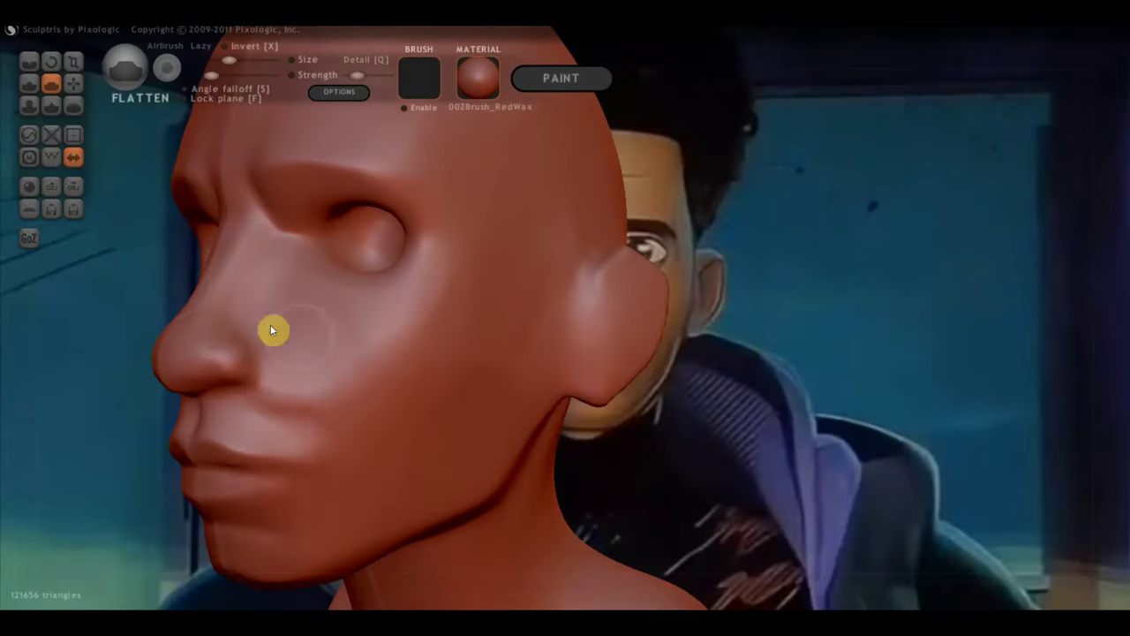
Step: Crease a nasolabial fold from the nostril wing to the mouth corner and check it from the front
{"action": "left_click", "coordinate": [29, 60]}
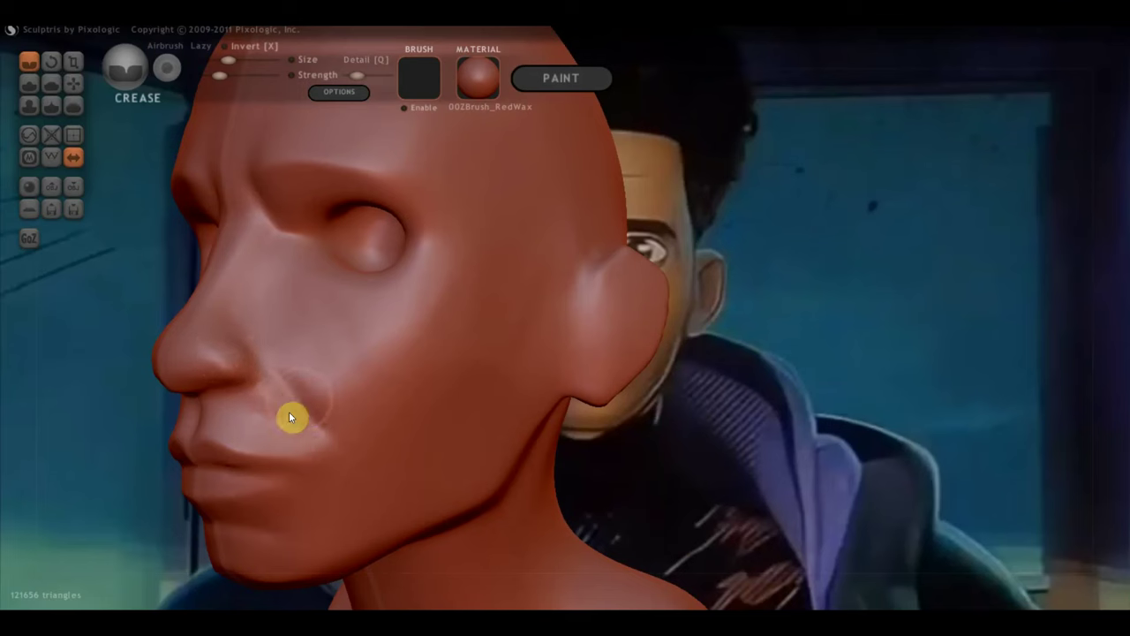
{"action": "left_click_drag", "start_coordinate": [265, 375], "coordinate": [318, 470]}
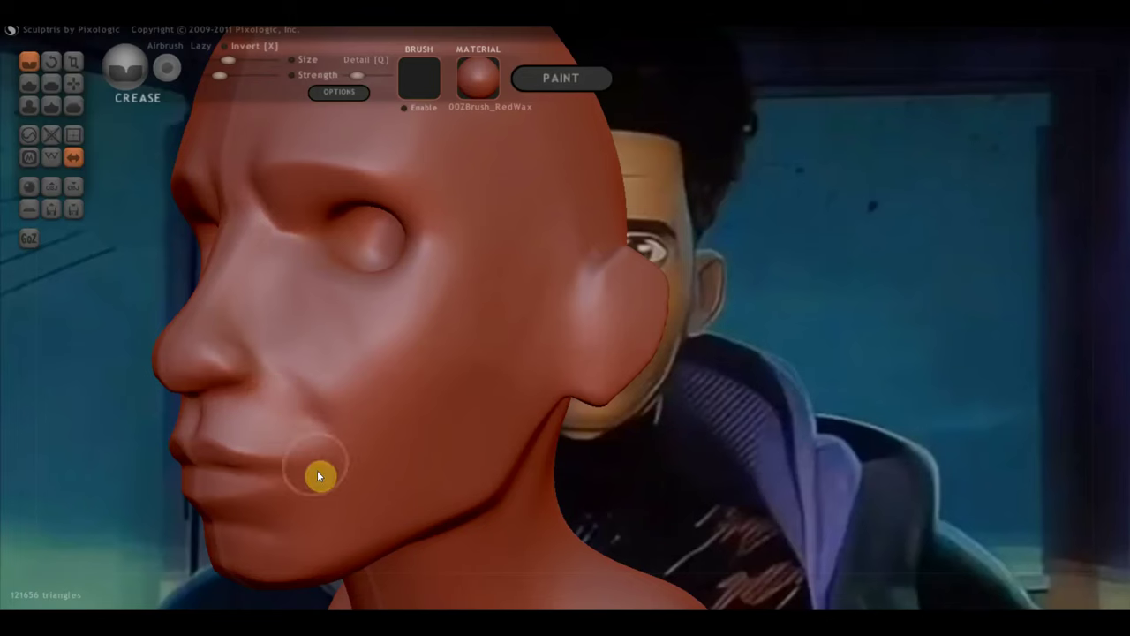
{"action": "right_click_drag", "start_coordinate": [346, 523], "coordinate": [528, 470]}
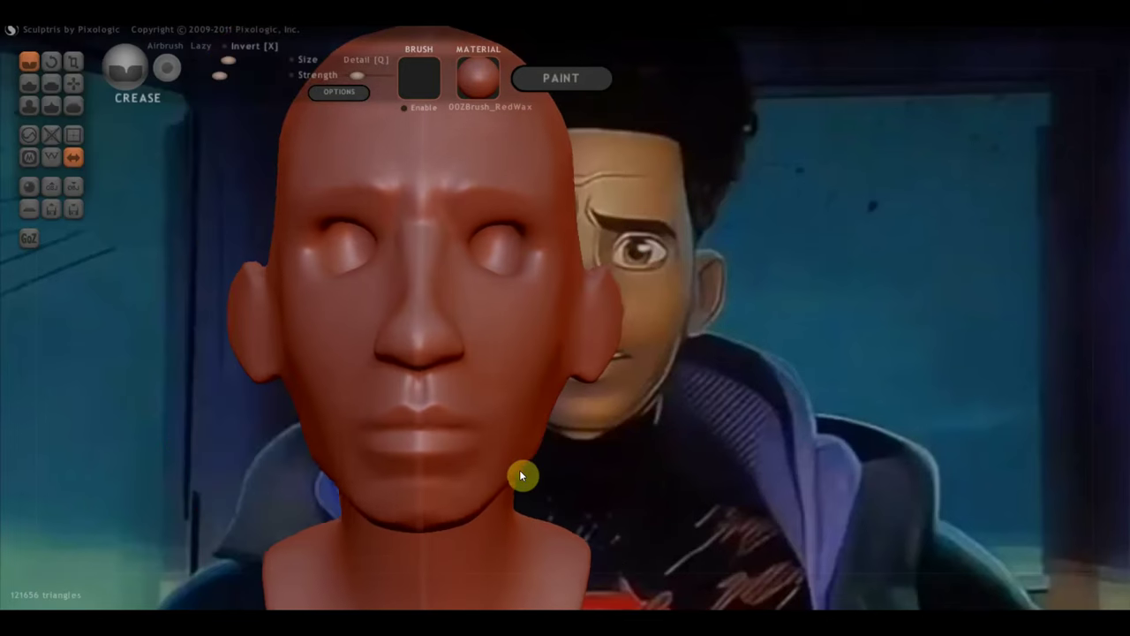
{"action": "right_click_drag", "start_coordinate": [534, 440], "coordinate": [397, 399], "text": "alt"}
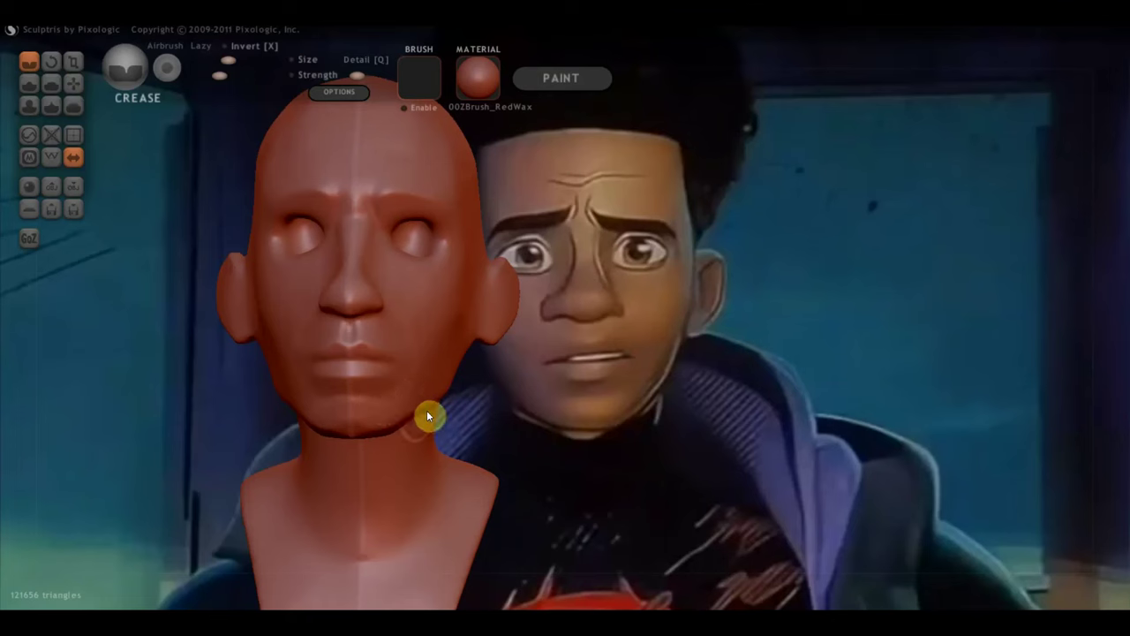
{"action": "right_click_drag", "start_coordinate": [437, 415], "coordinate": [241, 299]}
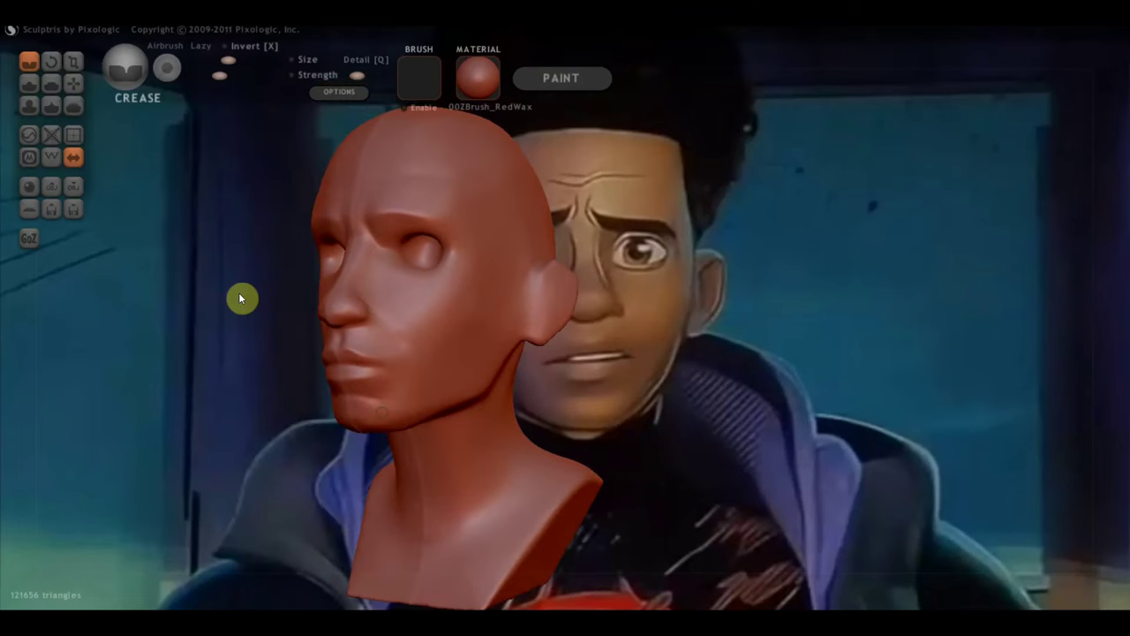
Step: Pull the chin down and outward with the Grab brush
{"action": "left_click", "coordinate": [73, 83]}
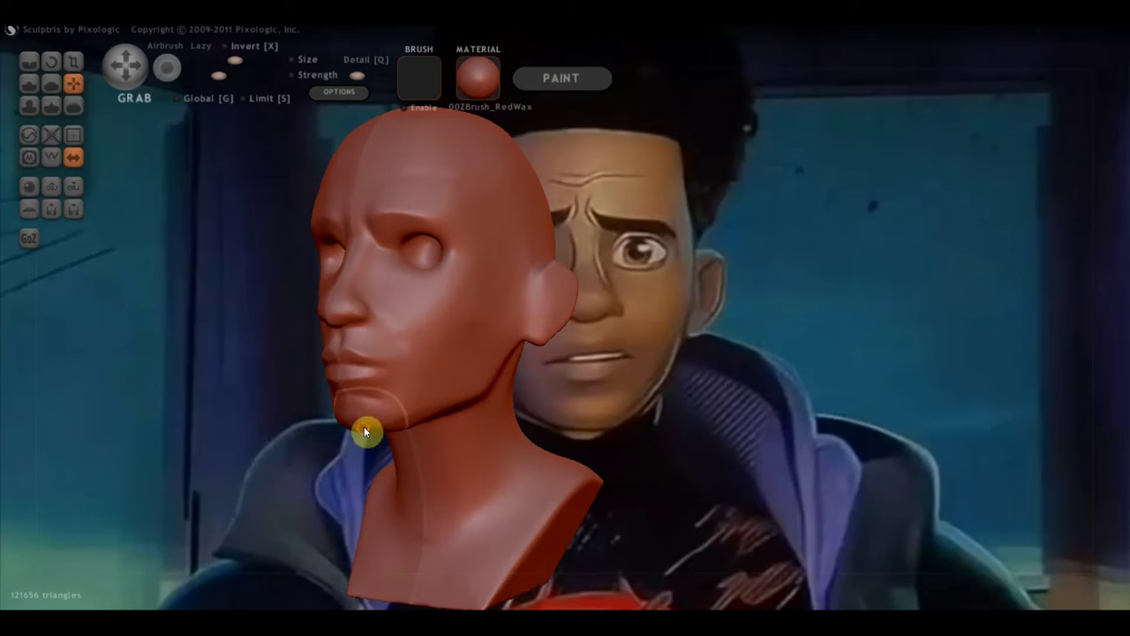
{"action": "left_click_drag", "start_coordinate": [358, 449], "coordinate": [411, 434]}
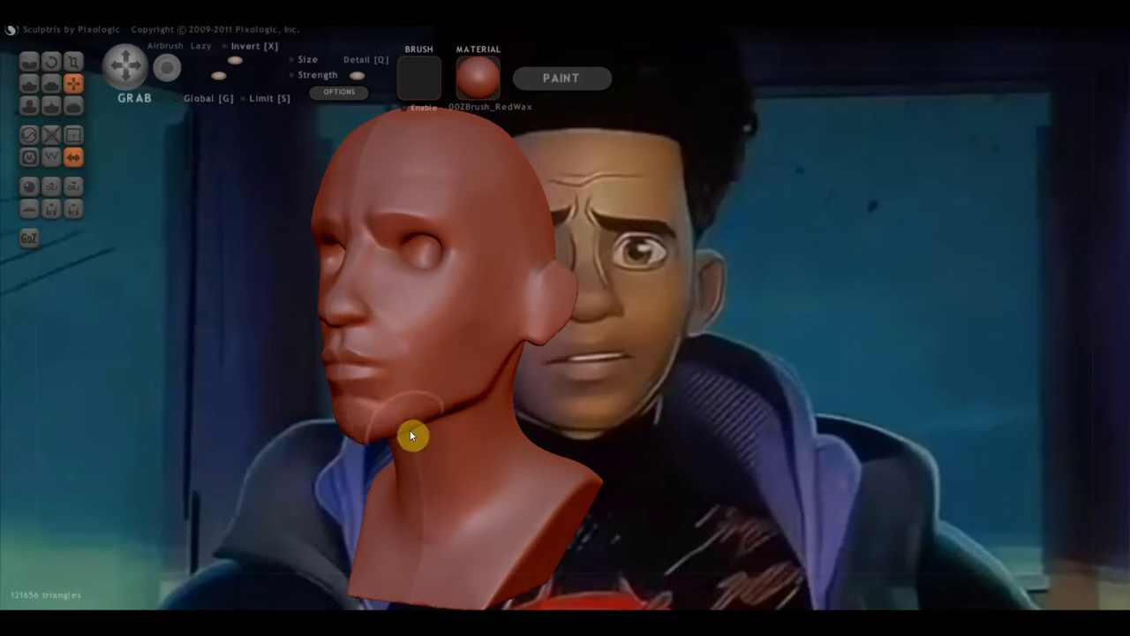
{"action": "right_click_drag", "start_coordinate": [410, 430], "coordinate": [548, 443]}
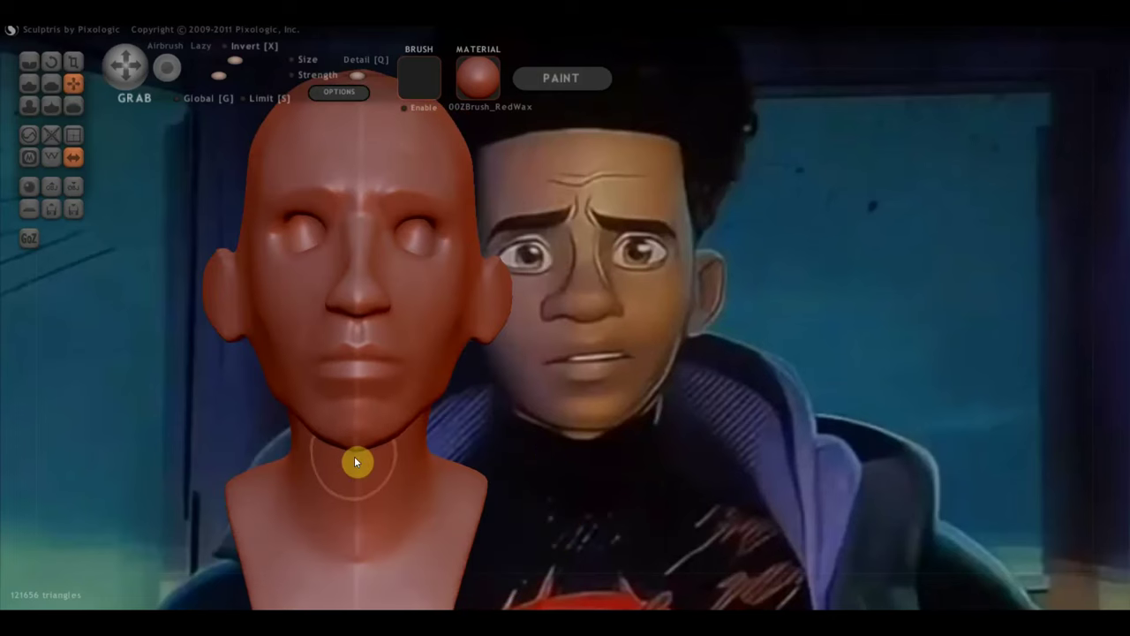
{"action": "mouse_move", "coordinate": [305, 435]}
{"action": "right_mouse_down"}
{"action": "mouse_move", "coordinate": [350, 441]}
{"action": "mouse_move", "coordinate": [310, 417]}
{"action": "right_mouse_up"}
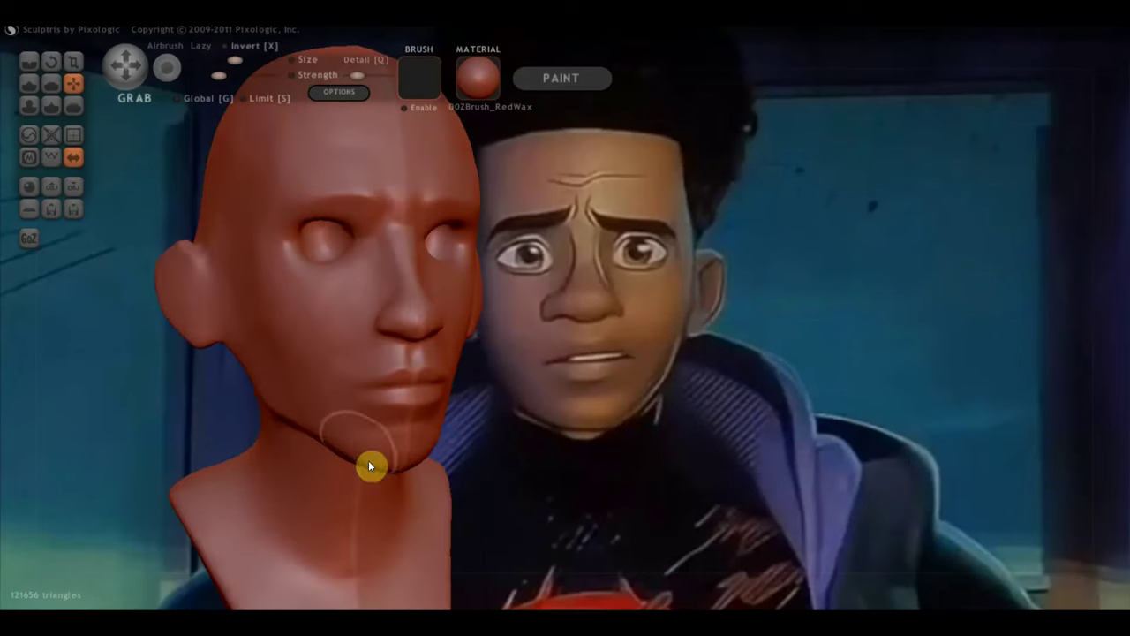
{"action": "right_click_drag", "start_coordinate": [318, 422], "coordinate": [313, 390]}
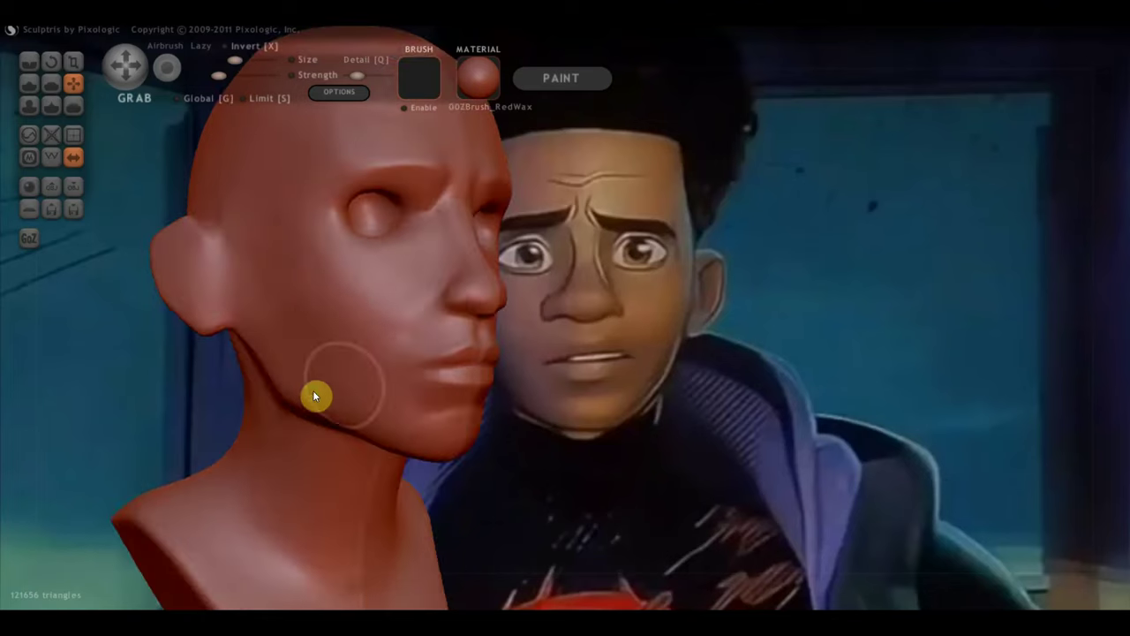
Step: In a zoomed profile view, pull the nose tip down to lengthen the nose
{"action": "scroll", "coordinate": [337, 341], "scroll_direction": "down", "scroll_amount": 2}
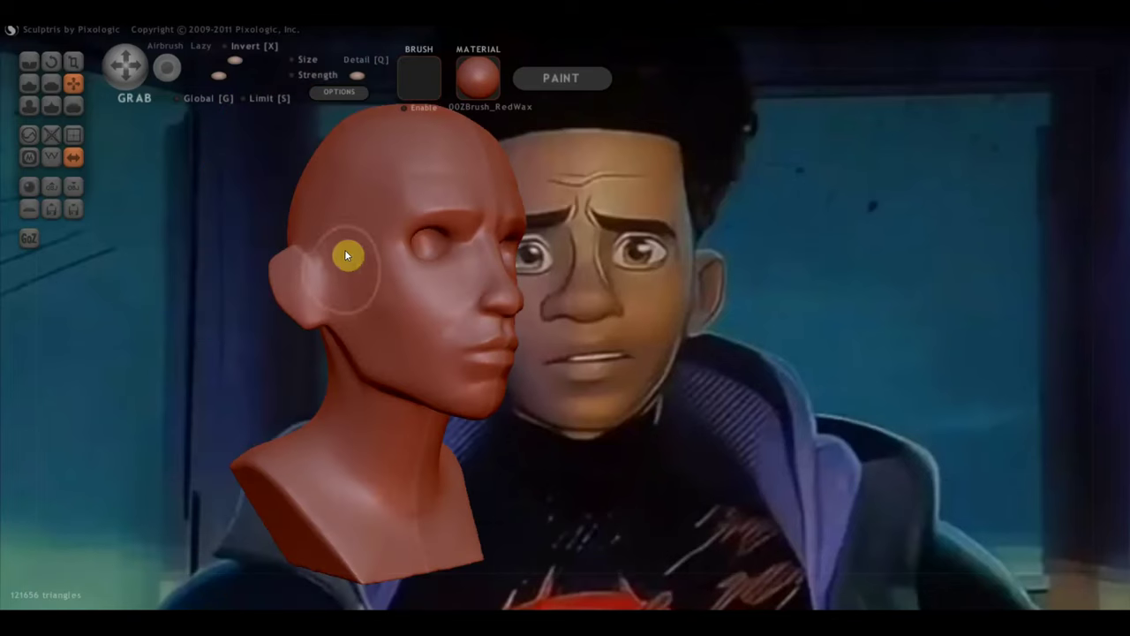
{"action": "mouse_move", "coordinate": [345, 249]}
{"action": "right_mouse_down"}
{"action": "mouse_move", "coordinate": [406, 289]}
{"action": "mouse_move", "coordinate": [460, 357]}
{"action": "right_mouse_up"}
{"action": "scroll", "coordinate": [482, 353], "scroll_direction": "up", "scroll_amount": 1}
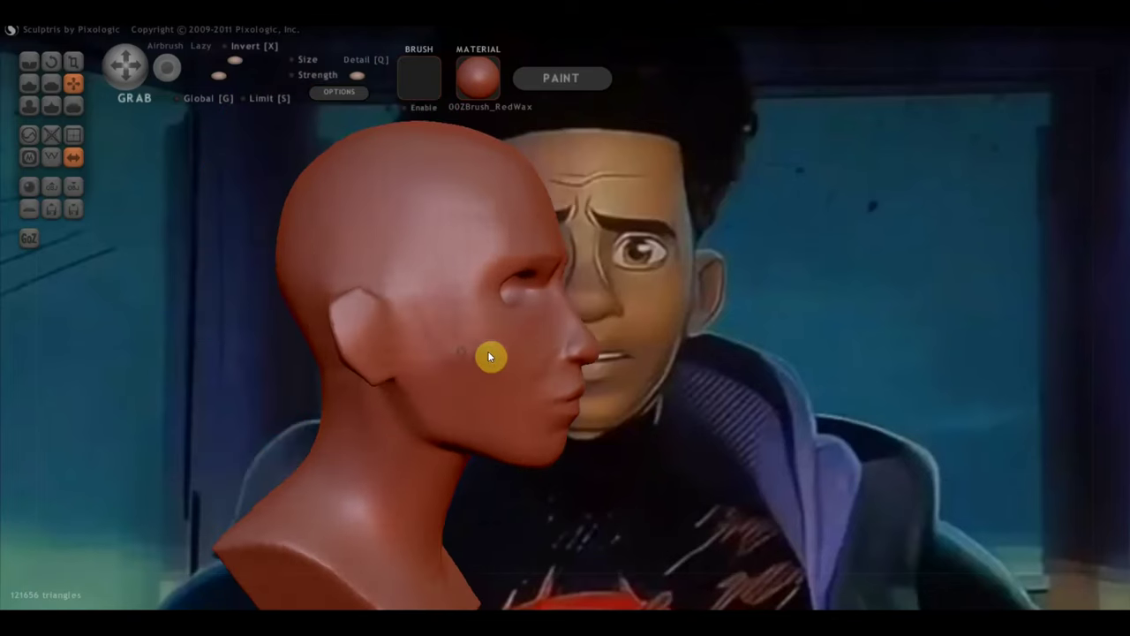
{"action": "scroll", "coordinate": [565, 364], "scroll_direction": "up", "scroll_amount": 2}
{"action": "scroll", "coordinate": [618, 377], "scroll_direction": "up", "scroll_amount": 2}
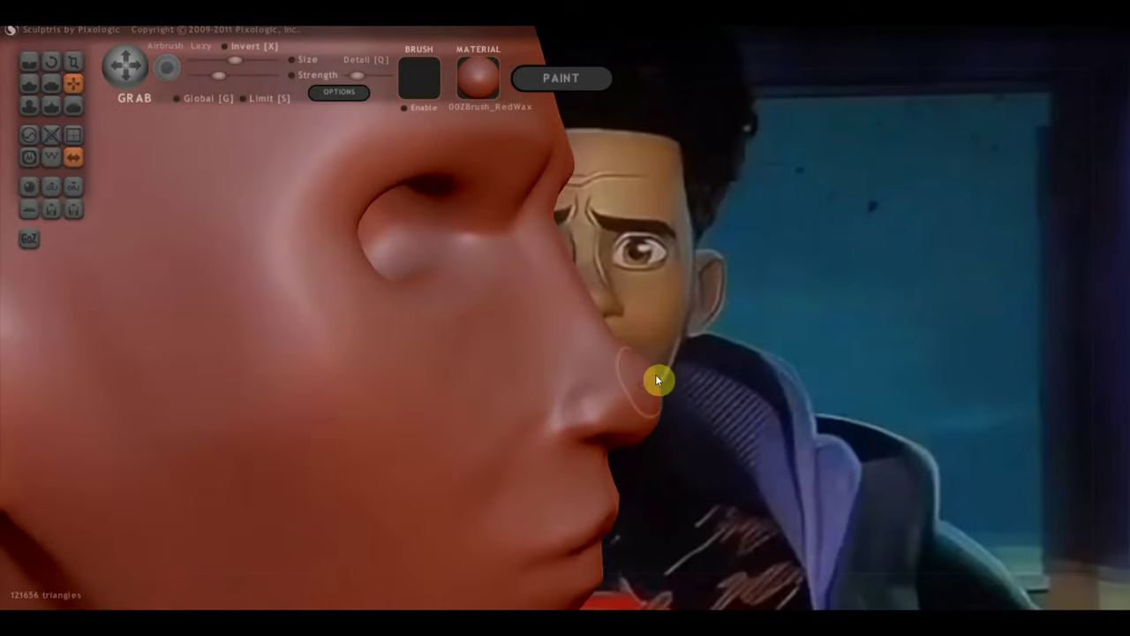
{"action": "left_click_drag", "start_coordinate": [658, 377], "coordinate": [645, 423]}
{"action": "mouse_move", "coordinate": [645, 424]}
{"action": "right_mouse_down"}
{"action": "mouse_move", "coordinate": [651, 433]}
{"action": "mouse_move", "coordinate": [538, 454]}
{"action": "right_mouse_up"}
{"action": "right_click_drag", "start_coordinate": [598, 434], "coordinate": [350, 452]}
{"action": "scroll", "coordinate": [349, 446], "scroll_direction": "up", "scroll_amount": 3}
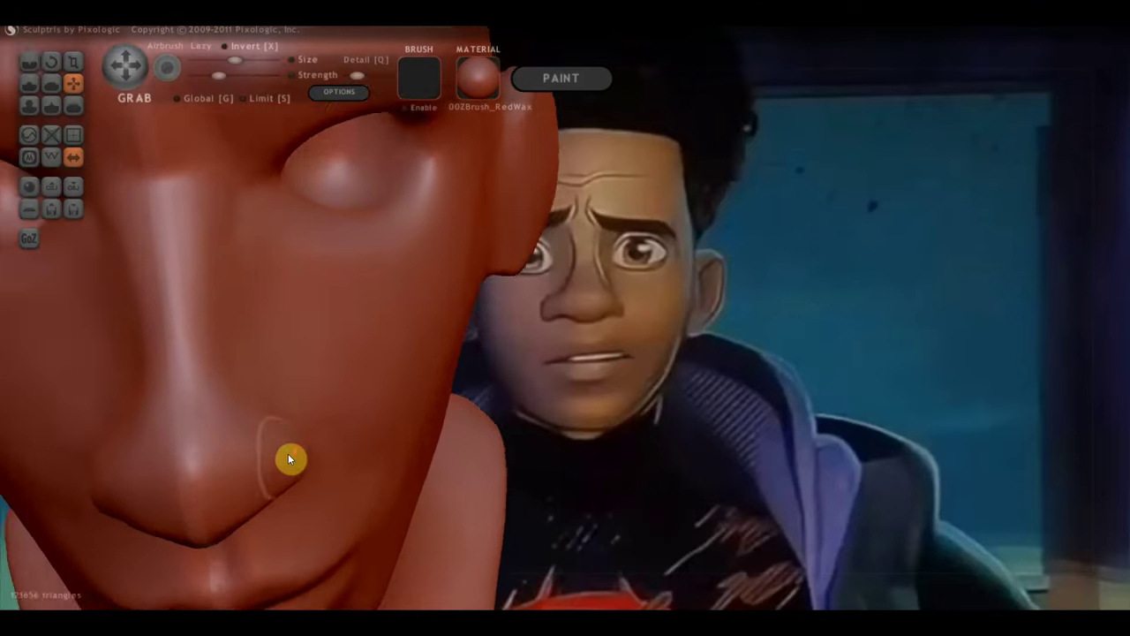
{"action": "scroll", "coordinate": [288, 453], "scroll_direction": "up", "scroll_amount": 2}
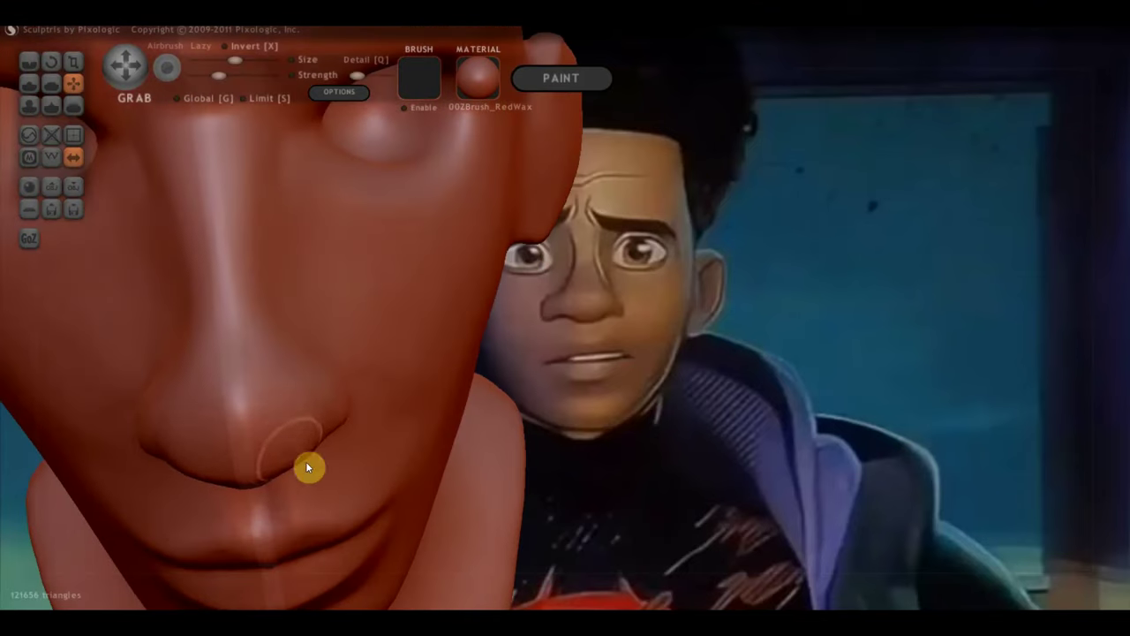
{"action": "mouse_move", "coordinate": [315, 465]}
{"action": "right_mouse_down"}
{"action": "mouse_move", "coordinate": [277, 412]}
{"action": "mouse_move", "coordinate": [172, 383]}
{"action": "right_mouse_up"}
{"action": "mouse_move", "coordinate": [292, 429]}
{"action": "right_mouse_down"}
{"action": "mouse_move", "coordinate": [323, 392]}
{"action": "mouse_move", "coordinate": [394, 378]}
{"action": "right_mouse_up"}
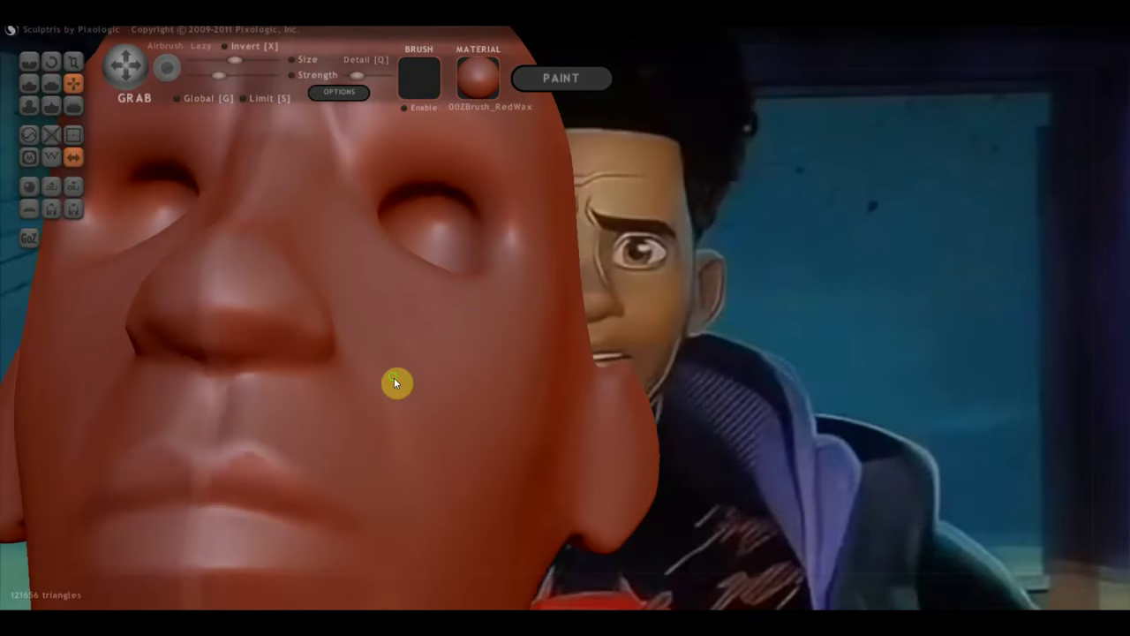
Step: Carve both nostril openings deeper under the nose tip with the inverted Draw brush
{"action": "left_click", "coordinate": [29, 83]}
{"action": "scroll", "coordinate": [262, 376], "scroll_direction": "up", "scroll_amount": 2}
{"action": "mouse_move", "coordinate": [262, 376]}
{"action": "right_mouse_down"}
{"action": "mouse_move", "coordinate": [522, 376]}
{"action": "mouse_move", "coordinate": [518, 361]}
{"action": "right_mouse_up"}
{"action": "right_click_drag", "start_coordinate": [459, 331], "coordinate": [471, 380]}
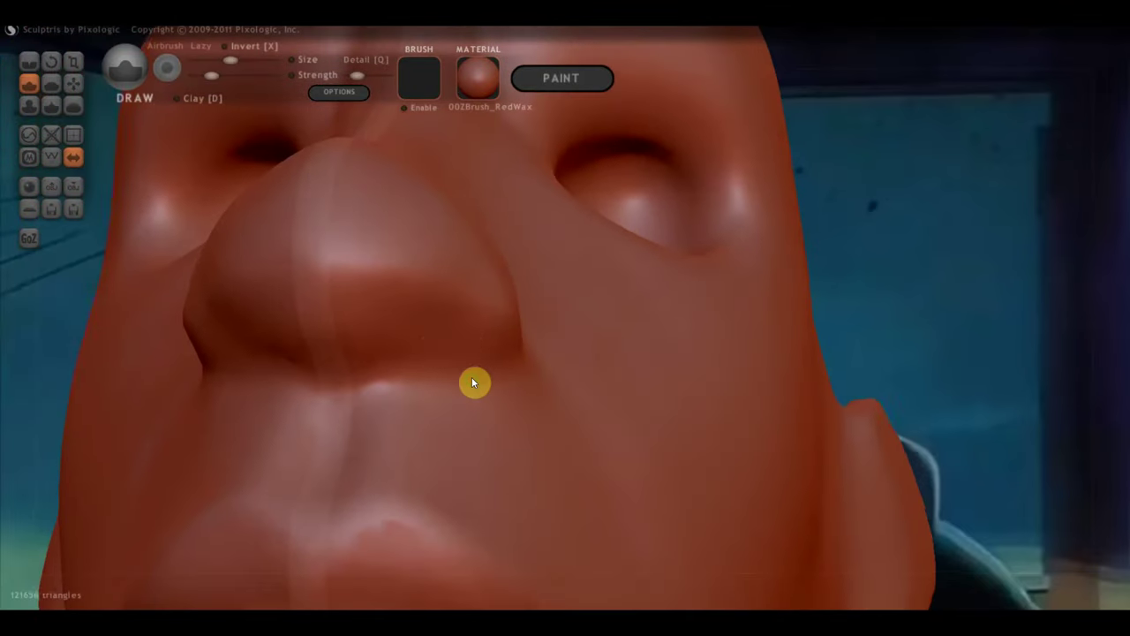
{"action": "mouse_move", "coordinate": [426, 351]}
{"action": "left_mouse_down"}
{"action": "mouse_move", "coordinate": [402, 321]}
{"action": "mouse_move", "coordinate": [395, 344]}
{"action": "mouse_move", "coordinate": [441, 340]}
{"action": "mouse_move", "coordinate": [461, 355]}
{"action": "mouse_move", "coordinate": [400, 330]}
{"action": "mouse_move", "coordinate": [423, 321]}
{"action": "left_mouse_up"}
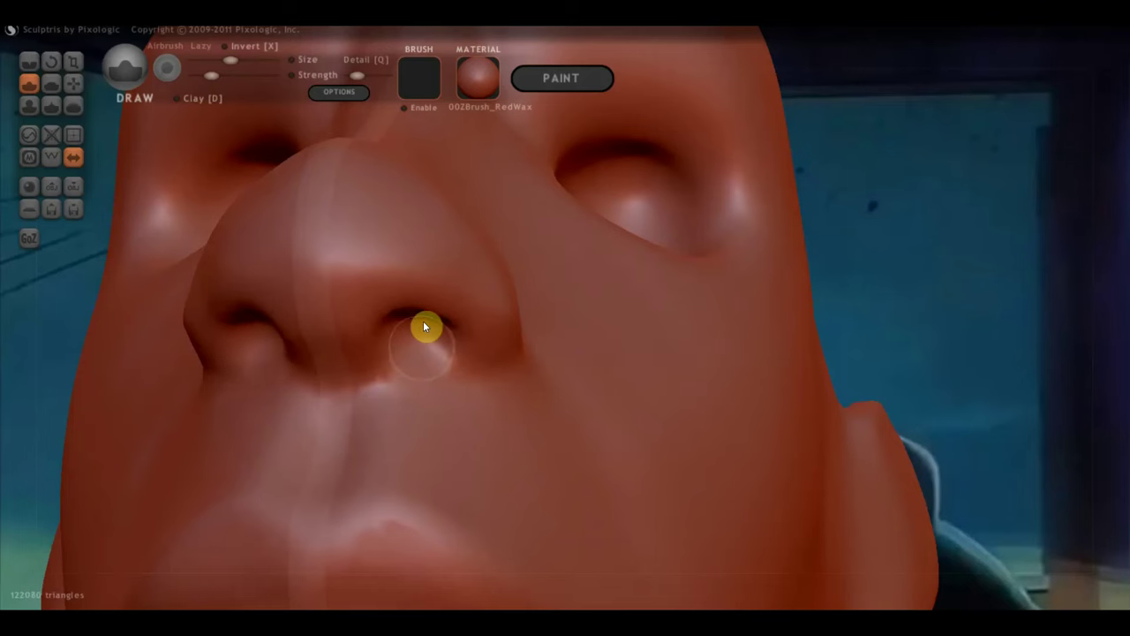
{"action": "mouse_move", "coordinate": [423, 320]}
{"action": "right_mouse_down"}
{"action": "mouse_move", "coordinate": [427, 345]}
{"action": "mouse_move", "coordinate": [424, 328]}
{"action": "right_mouse_up"}
{"action": "mouse_move", "coordinate": [420, 326]}
{"action": "left_mouse_down"}
{"action": "mouse_move", "coordinate": [373, 323]}
{"action": "mouse_move", "coordinate": [399, 323]}
{"action": "mouse_move", "coordinate": [399, 352]}
{"action": "mouse_move", "coordinate": [422, 321]}
{"action": "mouse_move", "coordinate": [450, 350]}
{"action": "left_mouse_up"}
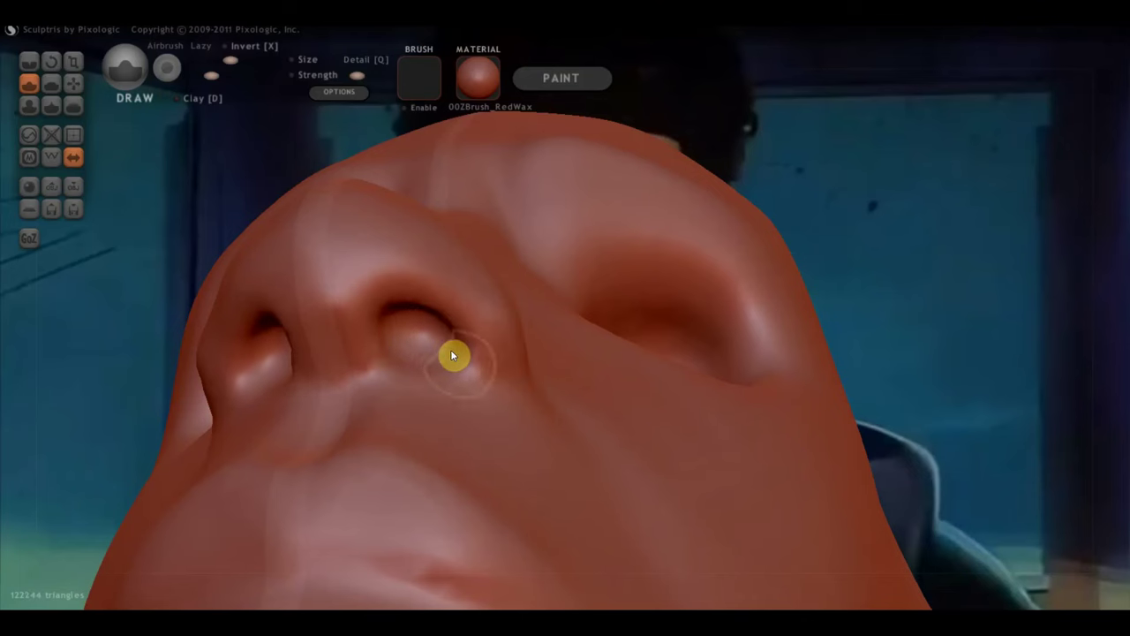
{"action": "right_click_drag", "start_coordinate": [444, 340], "coordinate": [462, 303]}
{"action": "mouse_move", "coordinate": [461, 302]}
{"action": "left_mouse_down"}
{"action": "mouse_move", "coordinate": [410, 299]}
{"action": "mouse_move", "coordinate": [410, 281]}
{"action": "mouse_move", "coordinate": [398, 313]}
{"action": "mouse_move", "coordinate": [406, 330]}
{"action": "mouse_move", "coordinate": [423, 301]}
{"action": "mouse_move", "coordinate": [435, 330]}
{"action": "mouse_move", "coordinate": [422, 321]}
{"action": "left_mouse_up"}
{"action": "mouse_move", "coordinate": [422, 321]}
{"action": "right_mouse_down"}
{"action": "mouse_move", "coordinate": [491, 445]}
{"action": "mouse_move", "coordinate": [552, 459]}
{"action": "mouse_move", "coordinate": [694, 441]}
{"action": "mouse_move", "coordinate": [699, 389]}
{"action": "mouse_move", "coordinate": [342, 489]}
{"action": "mouse_move", "coordinate": [403, 489]}
{"action": "mouse_move", "coordinate": [432, 475]}
{"action": "mouse_move", "coordinate": [410, 422]}
{"action": "right_mouse_up"}
{"action": "scroll", "coordinate": [491, 445], "scroll_direction": "down", "scroll_amount": 3}
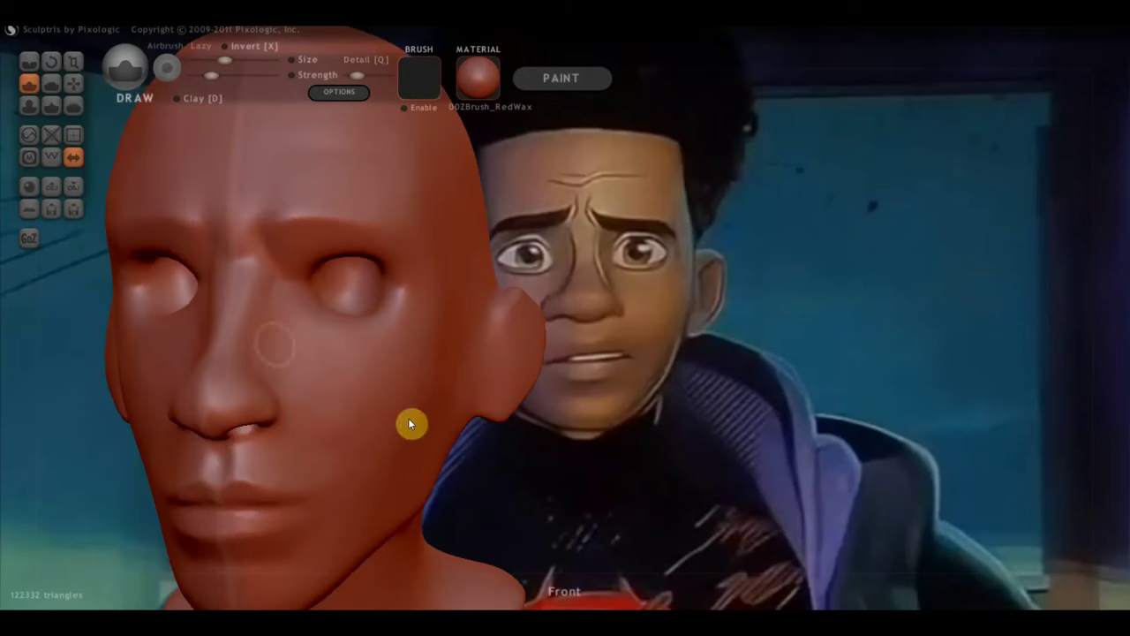
Step: With the Grab brush, reshape the eyelid and socket edges around the right eye
{"action": "left_click", "coordinate": [73, 83]}
{"action": "scroll", "coordinate": [301, 303], "scroll_direction": "up", "scroll_amount": 5}
{"action": "right_click_drag", "start_coordinate": [221, 221], "coordinate": [301, 303], "text": "shift"}
{"action": "scroll", "coordinate": [299, 303], "scroll_direction": "down", "scroll_amount": 3}
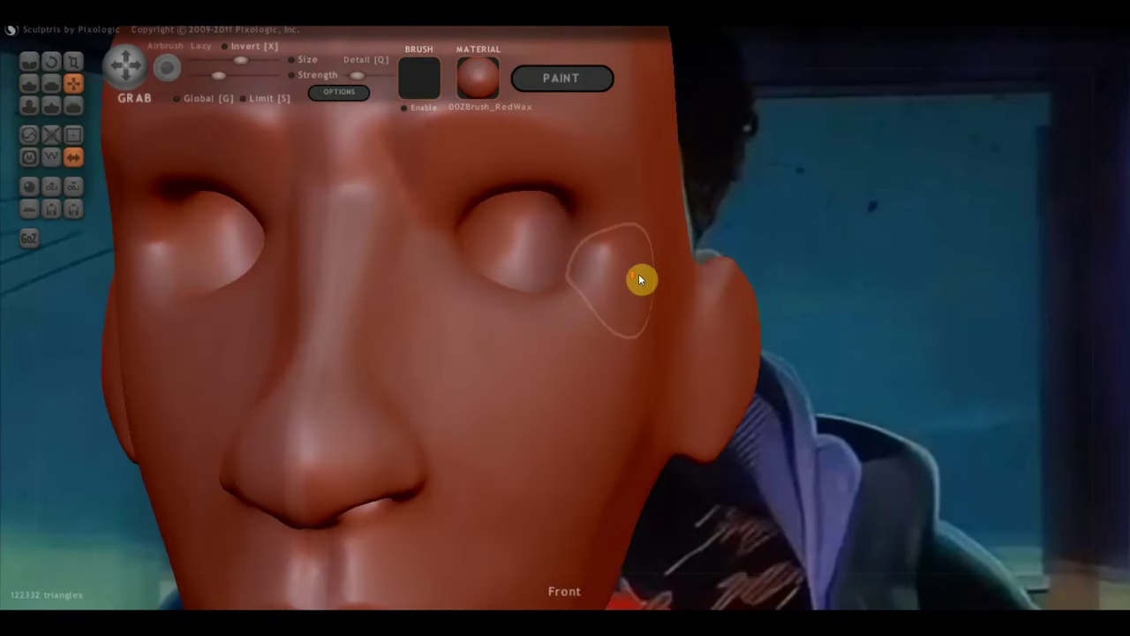
{"action": "scroll", "coordinate": [455, 265], "scroll_direction": "up", "scroll_amount": 3}
{"action": "mouse_move", "coordinate": [418, 229]}
{"action": "left_mouse_down"}
{"action": "mouse_move", "coordinate": [365, 260]}
{"action": "mouse_move", "coordinate": [412, 232]}
{"action": "mouse_move", "coordinate": [371, 252]}
{"action": "mouse_move", "coordinate": [383, 245]}
{"action": "left_mouse_up"}
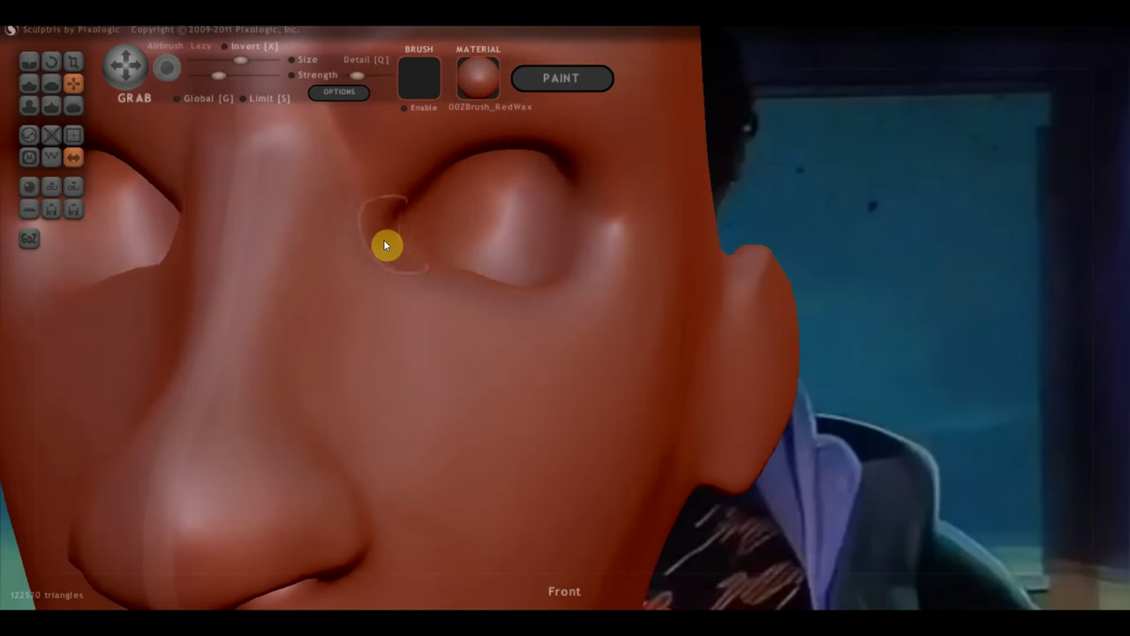
Step: Pull the upper eyelid down over the eye, checking it from side and front views
{"action": "scroll", "coordinate": [459, 278], "scroll_direction": "down", "scroll_amount": 3}
{"action": "mouse_move", "coordinate": [482, 297]}
{"action": "right_mouse_down"}
{"action": "mouse_move", "coordinate": [513, 286]}
{"action": "mouse_move", "coordinate": [421, 299]}
{"action": "mouse_move", "coordinate": [541, 289]}
{"action": "right_mouse_up"}
{"action": "scroll", "coordinate": [535, 279], "scroll_direction": "down", "scroll_amount": 2}
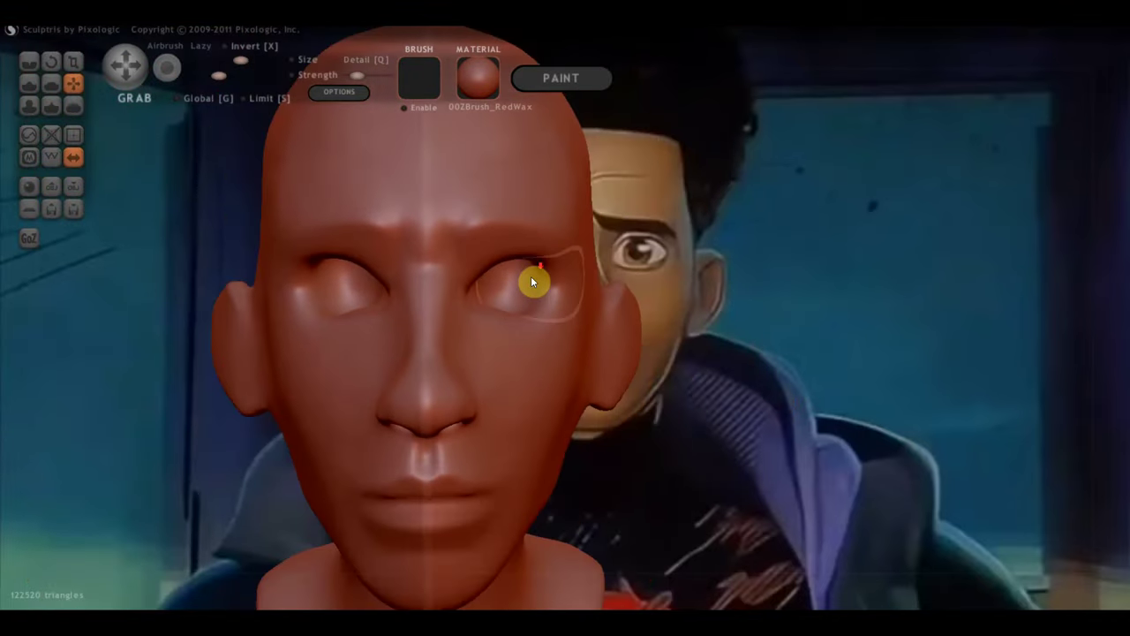
{"action": "middle_click_drag", "start_coordinate": [531, 276], "coordinate": [310, 296]}
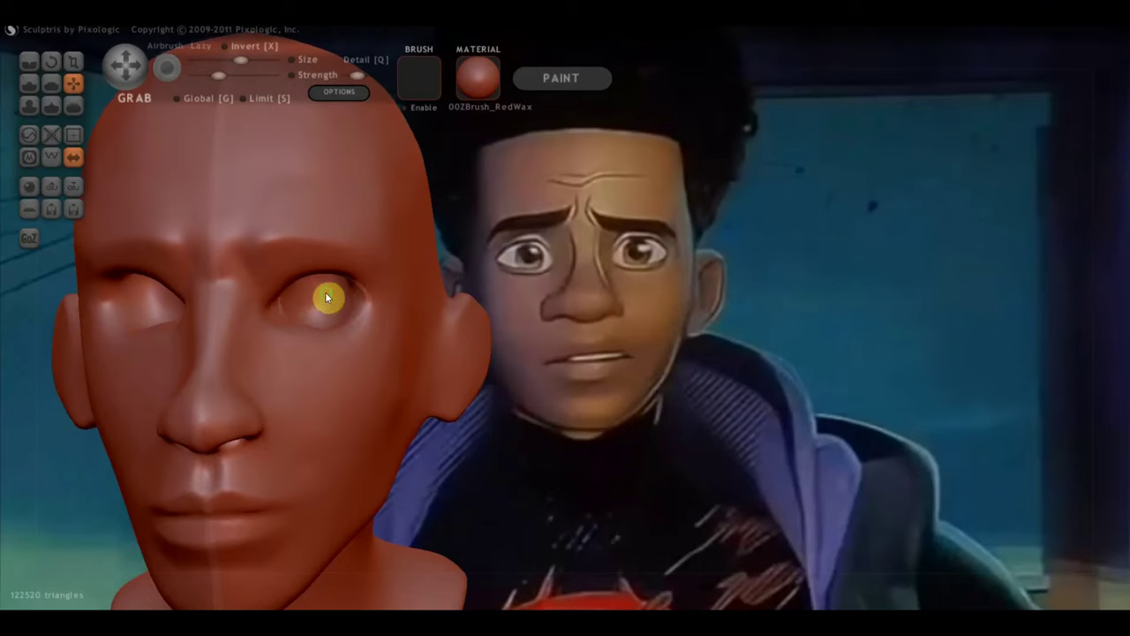
{"action": "mouse_move", "coordinate": [397, 295]}
{"action": "right_mouse_down"}
{"action": "mouse_move", "coordinate": [308, 309]}
{"action": "mouse_move", "coordinate": [252, 341]}
{"action": "right_mouse_up"}
{"action": "scroll", "coordinate": [325, 306], "scroll_direction": "up", "scroll_amount": 2}
{"action": "mouse_move", "coordinate": [325, 305]}
{"action": "right_mouse_down"}
{"action": "mouse_move", "coordinate": [219, 254]}
{"action": "mouse_move", "coordinate": [273, 250]}
{"action": "mouse_move", "coordinate": [164, 221]}
{"action": "right_mouse_up"}
{"action": "scroll", "coordinate": [187, 204], "scroll_direction": "down", "scroll_amount": 2}
{"action": "right_click_drag", "start_coordinate": [343, 247], "coordinate": [380, 251]}
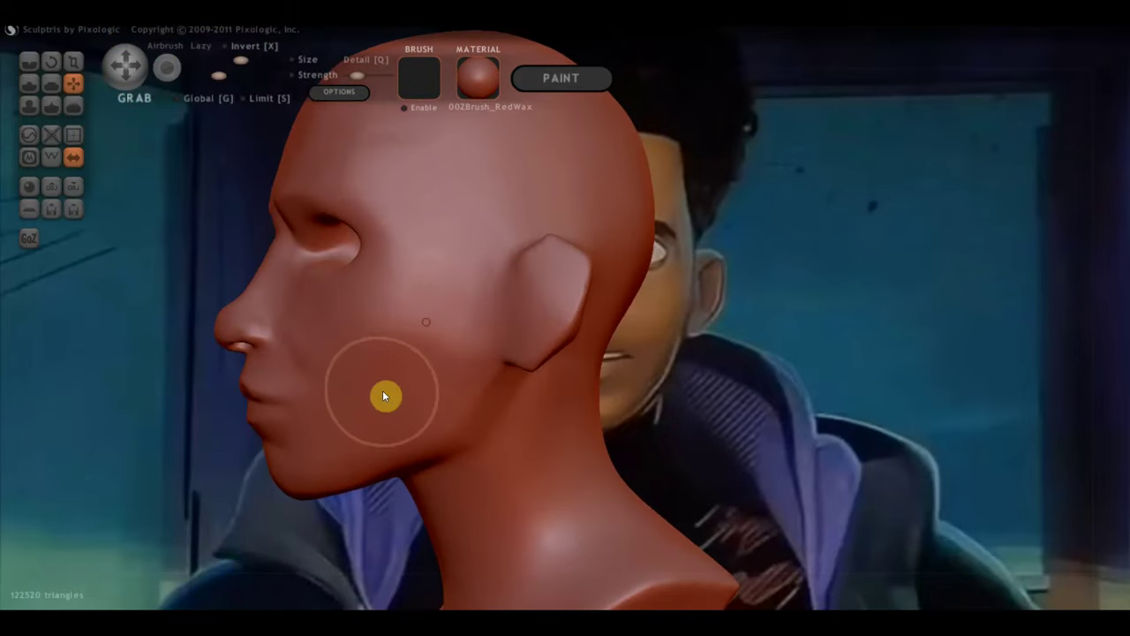
{"action": "mouse_move", "coordinate": [383, 390]}
{"action": "right_mouse_down"}
{"action": "mouse_move", "coordinate": [442, 378]}
{"action": "mouse_move", "coordinate": [601, 378]}
{"action": "mouse_move", "coordinate": [533, 401]}
{"action": "right_mouse_up"}
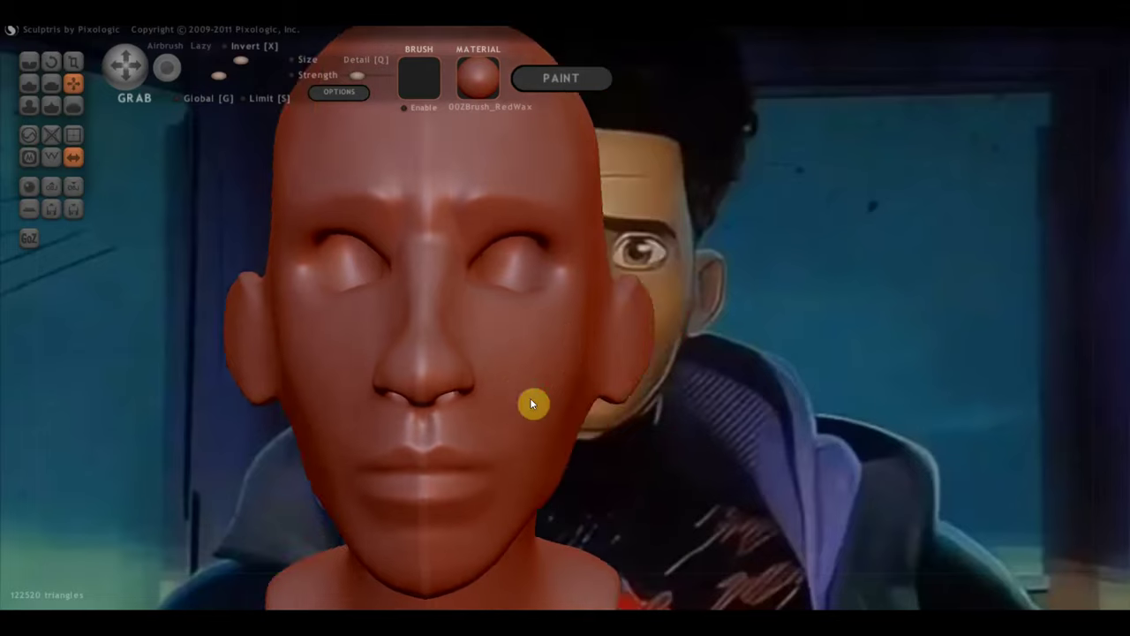
{"action": "scroll", "coordinate": [446, 436], "scroll_direction": "up", "scroll_amount": 2}
{"action": "scroll", "coordinate": [419, 374], "scroll_direction": "up", "scroll_amount": 2}
{"action": "scroll", "coordinate": [425, 358], "scroll_direction": "up", "scroll_amount": 1}
{"action": "right_click_drag", "start_coordinate": [425, 359], "coordinate": [372, 305]}
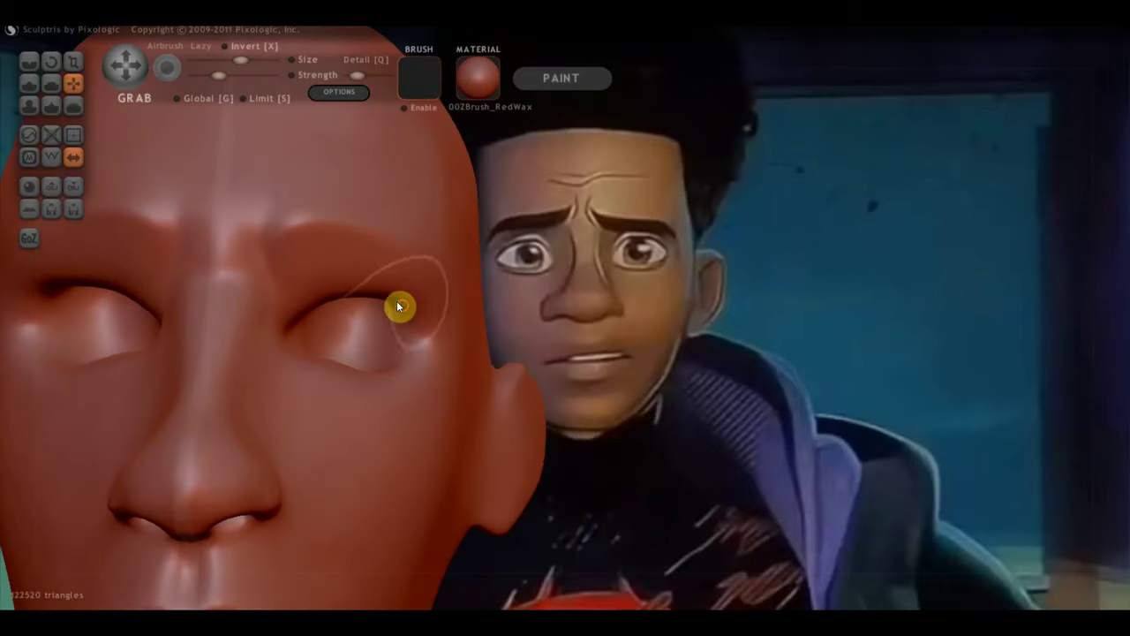
{"action": "left_click_drag", "start_coordinate": [397, 300], "coordinate": [351, 375]}
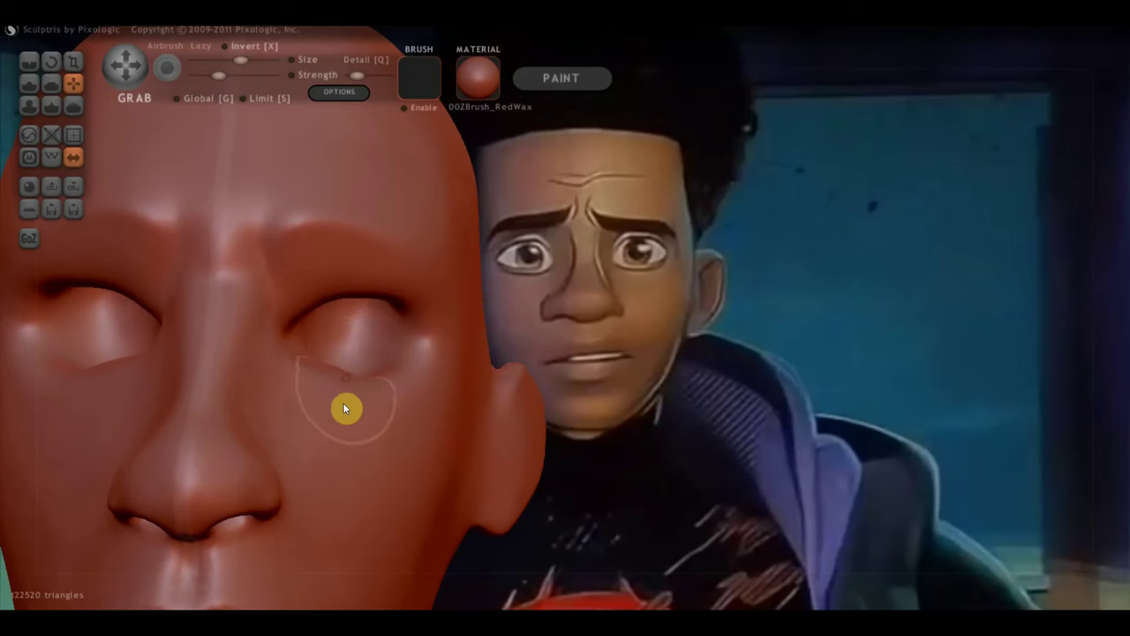
{"action": "mouse_move", "coordinate": [414, 374]}
{"action": "right_mouse_down"}
{"action": "mouse_move", "coordinate": [409, 386]}
{"action": "mouse_move", "coordinate": [442, 391]}
{"action": "mouse_move", "coordinate": [641, 365]}
{"action": "mouse_move", "coordinate": [168, 396]}
{"action": "mouse_move", "coordinate": [346, 386]}
{"action": "mouse_move", "coordinate": [577, 401]}
{"action": "mouse_move", "coordinate": [483, 381]}
{"action": "mouse_move", "coordinate": [529, 348]}
{"action": "mouse_move", "coordinate": [560, 371]}
{"action": "right_mouse_up"}
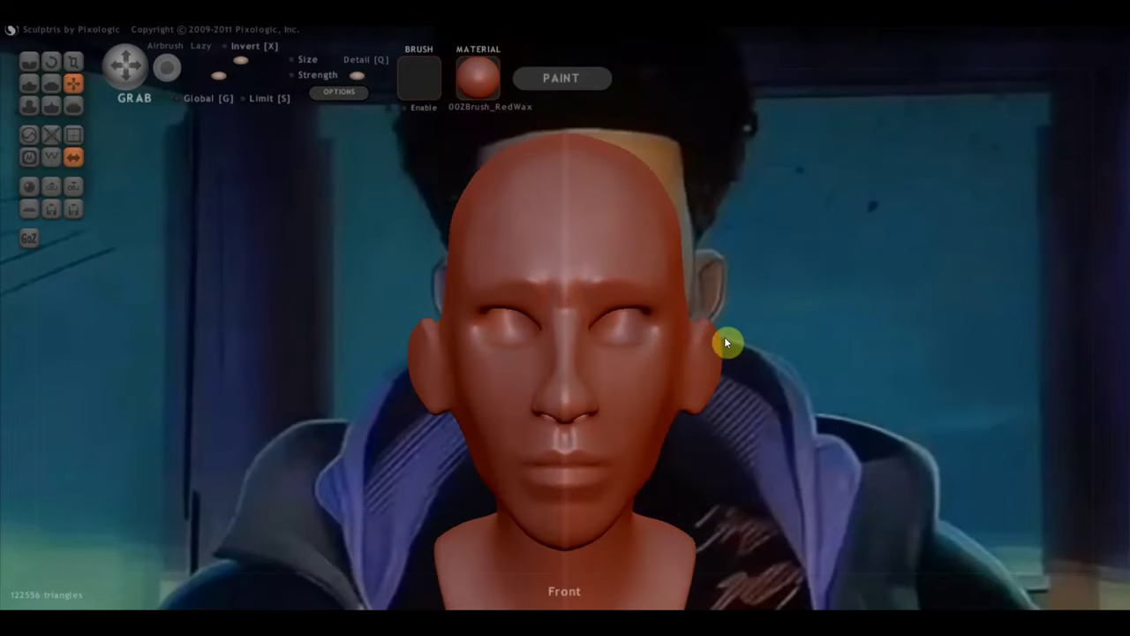
{"action": "mouse_move", "coordinate": [726, 343]}
{"action": "left_mouse_down"}
{"action": "mouse_move", "coordinate": [863, 351]}
{"action": "mouse_move", "coordinate": [823, 378]}
{"action": "mouse_move", "coordinate": [843, 369]}
{"action": "left_mouse_up"}
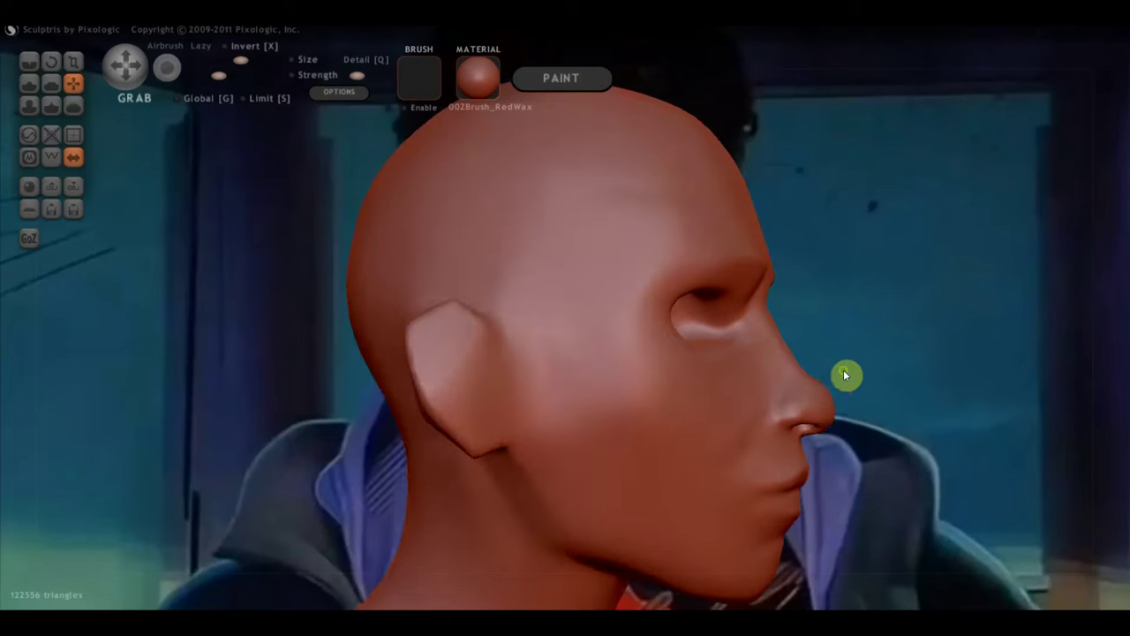
Step: Crease an inner fold down the ear, then hollow and build up the concha bowl with Draw
{"action": "left_click", "coordinate": [35, 64]}
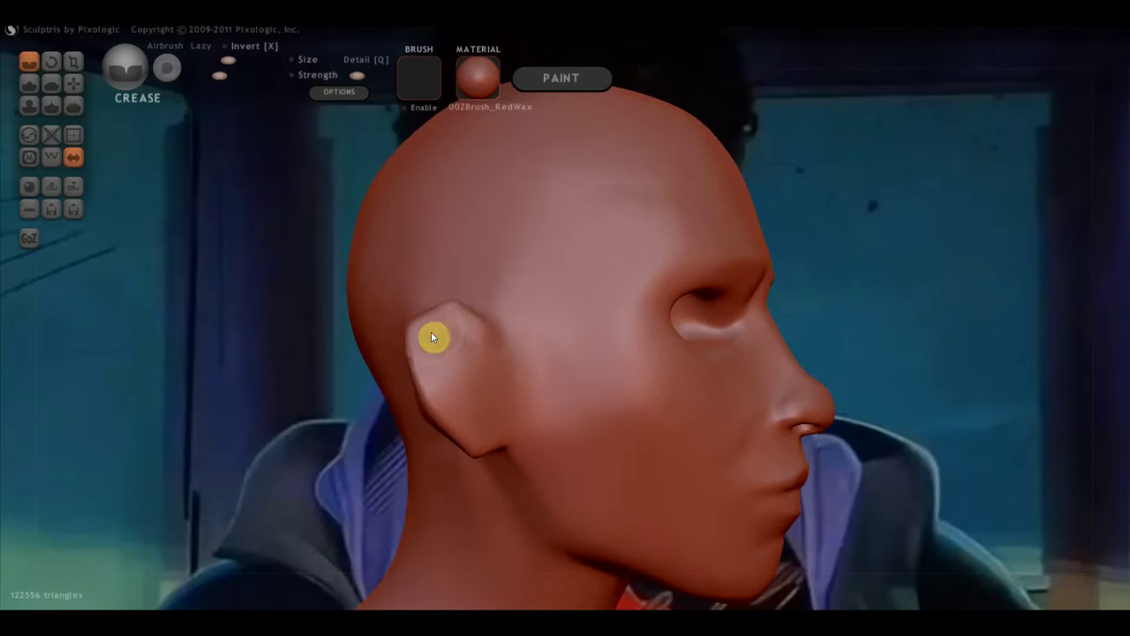
{"action": "mouse_move", "coordinate": [457, 324]}
{"action": "left_mouse_down"}
{"action": "mouse_move", "coordinate": [432, 361]}
{"action": "mouse_move", "coordinate": [452, 412]}
{"action": "left_mouse_up"}
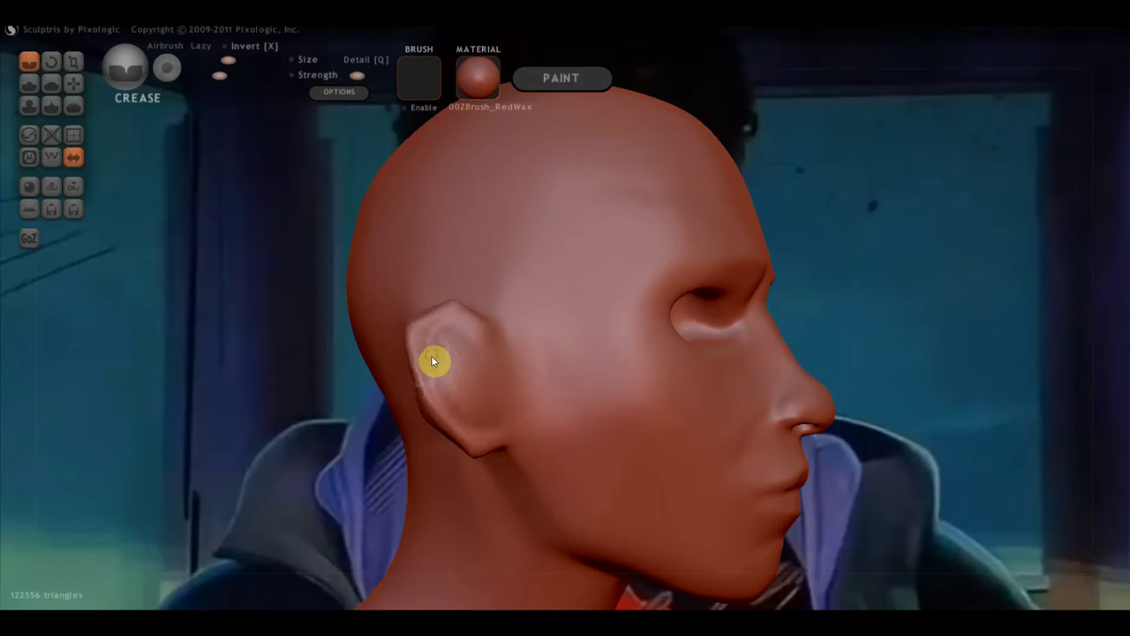
{"action": "left_click", "coordinate": [30, 83]}
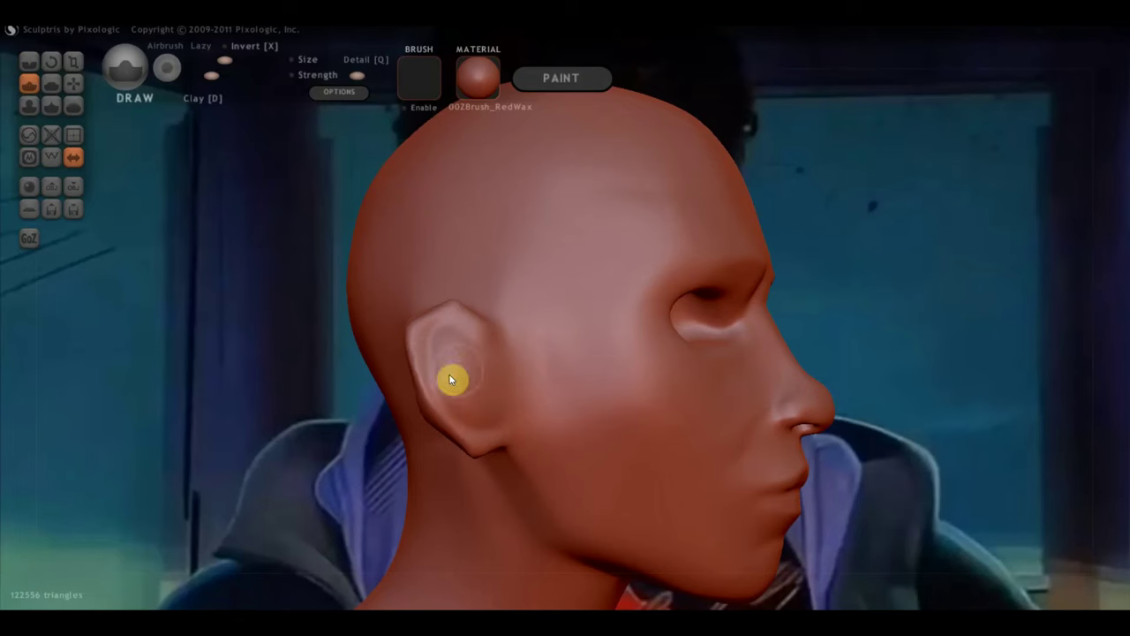
{"action": "mouse_move", "coordinate": [440, 350]}
{"action": "left_mouse_down"}
{"action": "mouse_move", "coordinate": [460, 351]}
{"action": "mouse_move", "coordinate": [464, 395]}
{"action": "mouse_move", "coordinate": [487, 404]}
{"action": "left_mouse_up"}
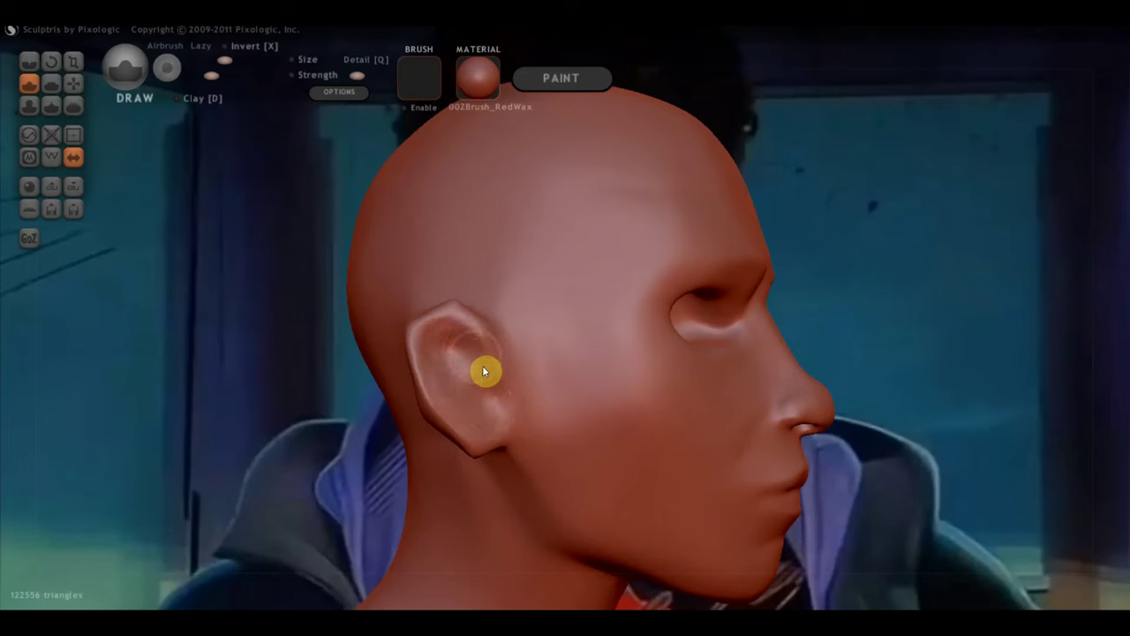
{"action": "mouse_move", "coordinate": [439, 361]}
{"action": "left_mouse_down"}
{"action": "mouse_move", "coordinate": [487, 416]}
{"action": "mouse_move", "coordinate": [475, 378]}
{"action": "mouse_move", "coordinate": [506, 403]}
{"action": "mouse_move", "coordinate": [470, 324]}
{"action": "left_mouse_up"}
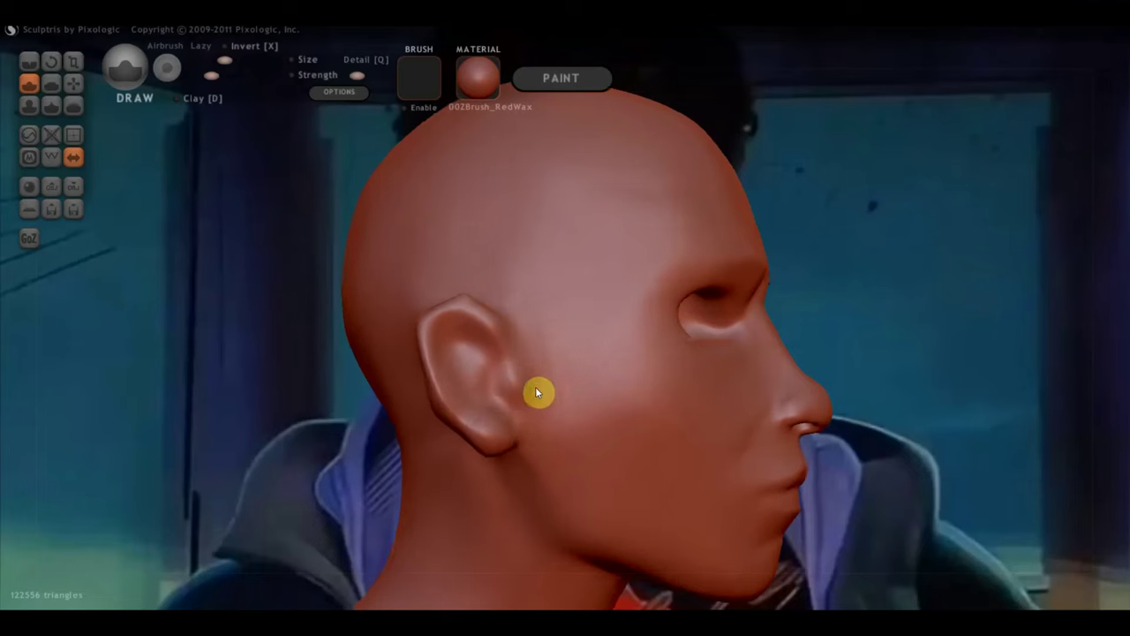
{"action": "scroll", "coordinate": [550, 392], "scroll_direction": "up", "scroll_amount": 3}
{"action": "mouse_move", "coordinate": [458, 374]}
{"action": "left_mouse_down"}
{"action": "mouse_move", "coordinate": [432, 413]}
{"action": "mouse_move", "coordinate": [465, 364]}
{"action": "mouse_move", "coordinate": [439, 422]}
{"action": "mouse_move", "coordinate": [469, 375]}
{"action": "mouse_move", "coordinate": [424, 412]}
{"action": "mouse_move", "coordinate": [425, 352]}
{"action": "left_mouse_up"}
{"action": "mouse_move", "coordinate": [433, 430]}
{"action": "left_mouse_down"}
{"action": "mouse_move", "coordinate": [466, 374]}
{"action": "mouse_move", "coordinate": [448, 451]}
{"action": "left_mouse_up"}
Step: With the Crease brush, zoom in on the ear and crease a ridge near the earlobe
{"action": "left_click", "coordinate": [29, 61]}
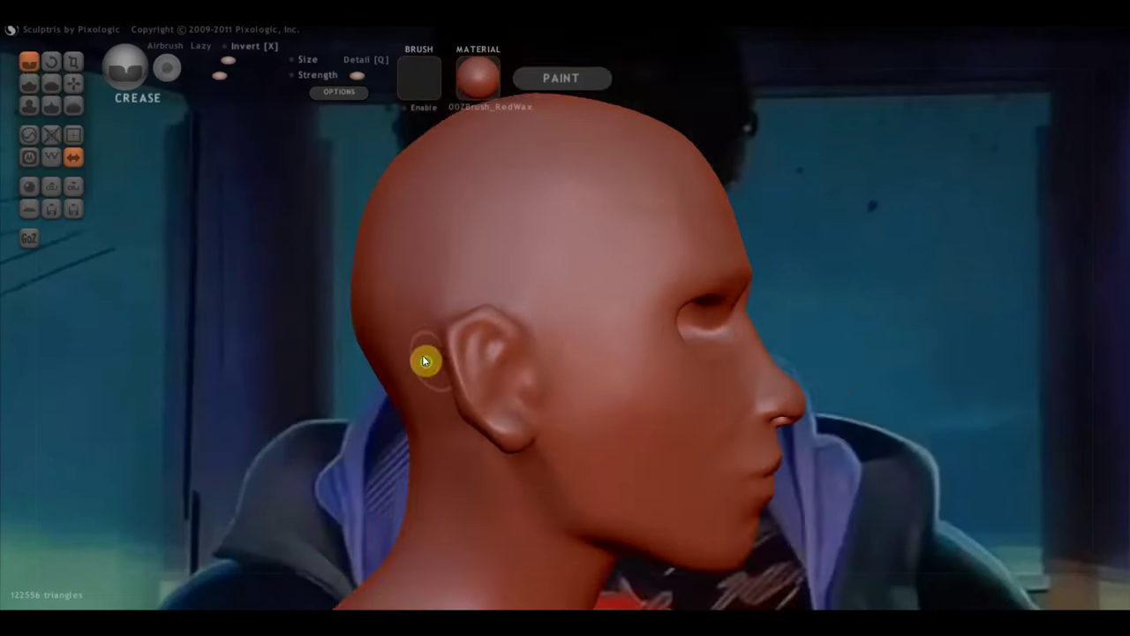
{"action": "right_click_drag", "start_coordinate": [424, 361], "coordinate": [466, 350]}
{"action": "scroll", "coordinate": [484, 345], "scroll_direction": "up", "scroll_amount": 3}
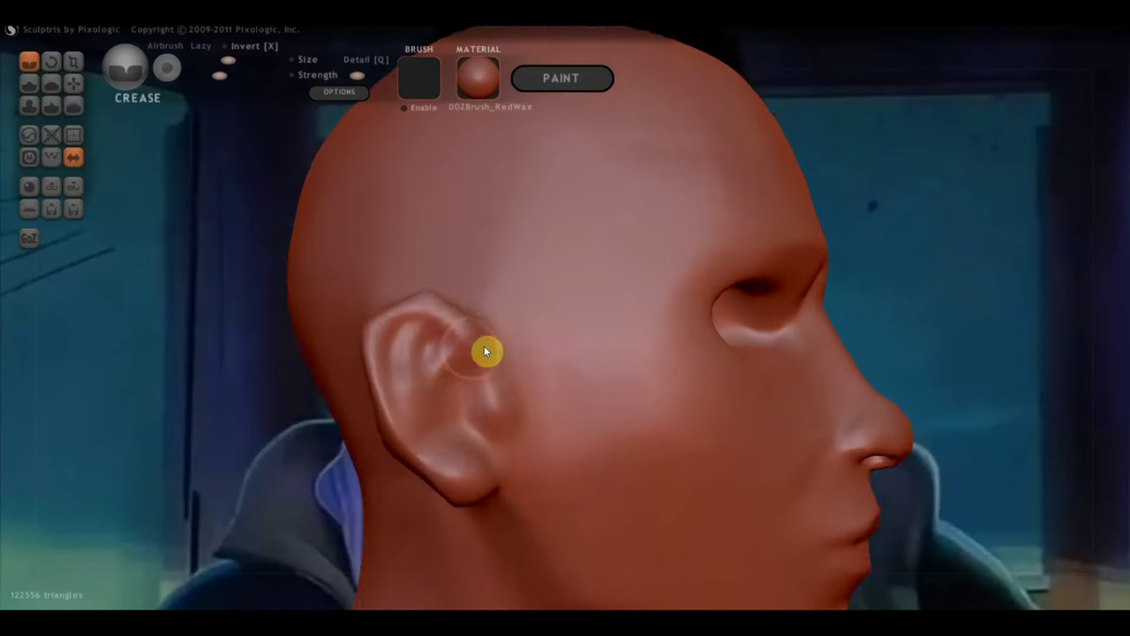
{"action": "scroll", "coordinate": [495, 377], "scroll_direction": "up", "scroll_amount": 2}
{"action": "mouse_move", "coordinate": [500, 380]}
{"action": "left_mouse_down"}
{"action": "mouse_move", "coordinate": [510, 436]}
{"action": "mouse_move", "coordinate": [502, 379]}
{"action": "mouse_move", "coordinate": [468, 430]}
{"action": "mouse_move", "coordinate": [483, 361]}
{"action": "mouse_move", "coordinate": [479, 429]}
{"action": "mouse_move", "coordinate": [416, 345]}
{"action": "mouse_move", "coordinate": [445, 423]}
{"action": "mouse_move", "coordinate": [424, 354]}
{"action": "mouse_move", "coordinate": [455, 316]}
{"action": "left_mouse_up"}
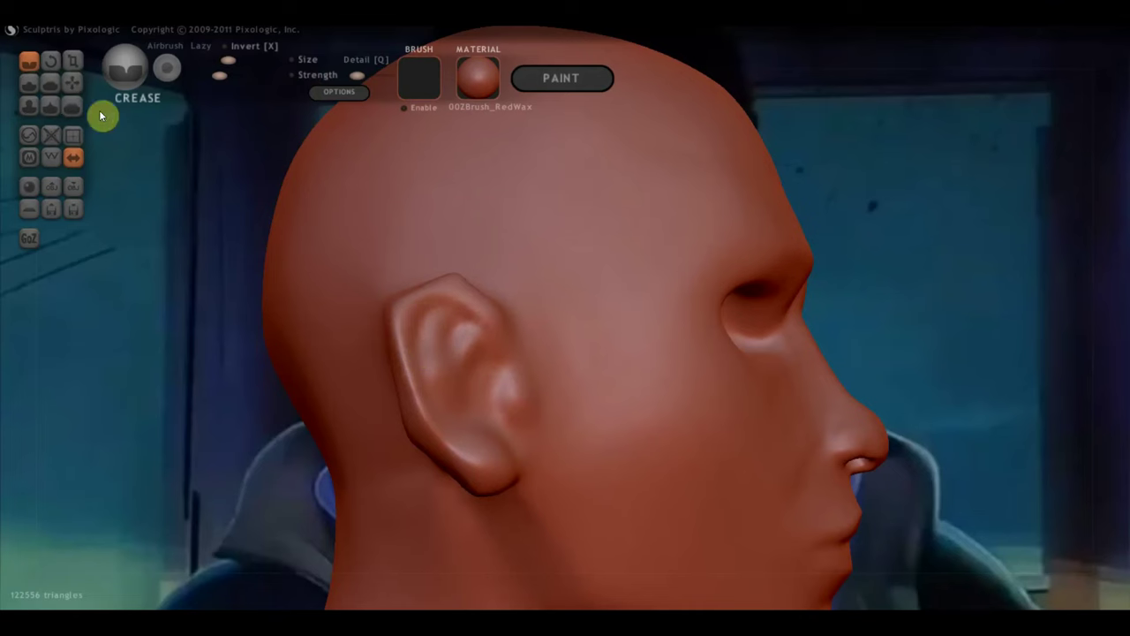
Step: Briefly try the Grab brush while rotating the head around the ear
{"action": "left_click", "coordinate": [73, 83]}
{"action": "scroll", "coordinate": [358, 264], "scroll_direction": "up", "scroll_amount": 2}
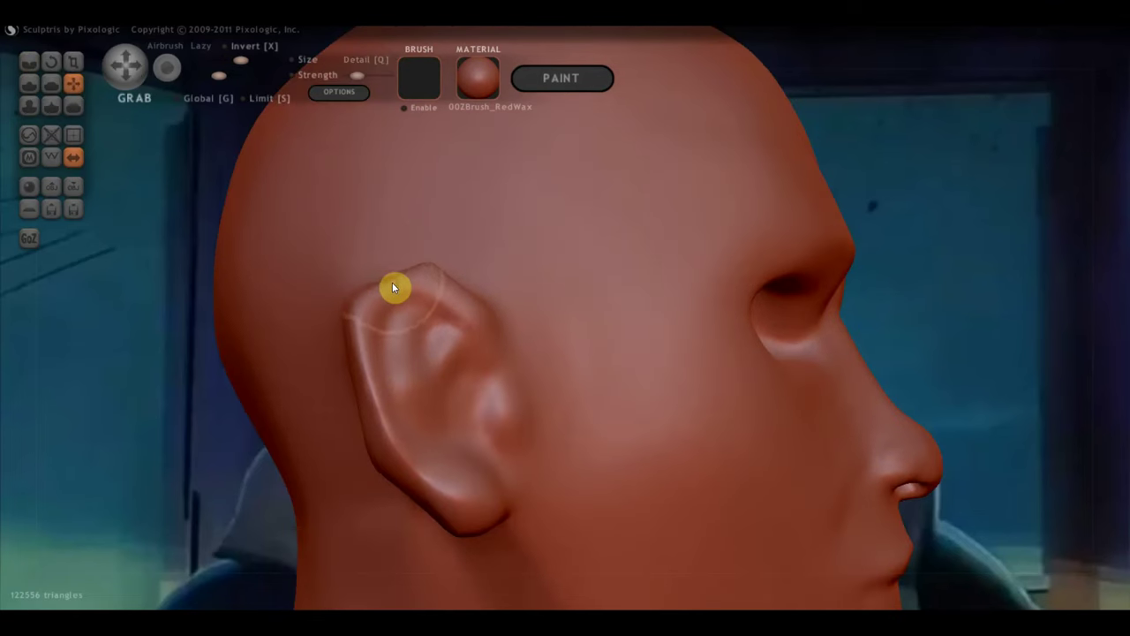
{"action": "mouse_move", "coordinate": [416, 277]}
{"action": "right_mouse_down"}
{"action": "mouse_move", "coordinate": [460, 340]}
{"action": "mouse_move", "coordinate": [419, 328]}
{"action": "mouse_move", "coordinate": [510, 274]}
{"action": "mouse_move", "coordinate": [611, 295]}
{"action": "right_mouse_up"}
{"action": "scroll", "coordinate": [611, 295], "scroll_direction": "down", "scroll_amount": 2}
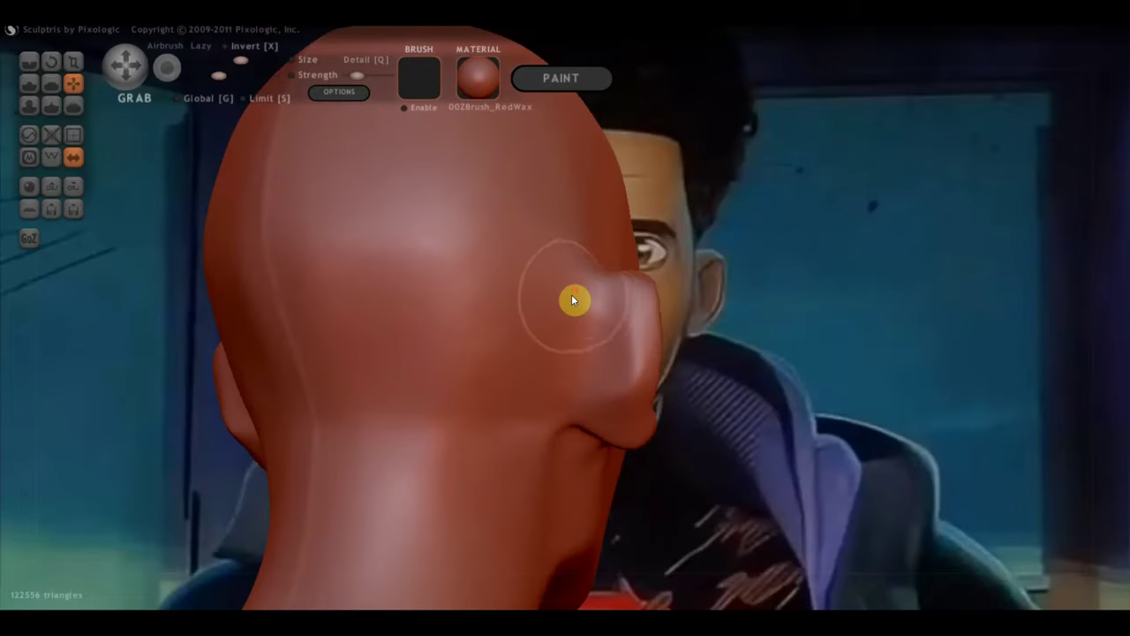
Step: Back on Crease, round the ear's base bump into a lobe, checking from behind and in profile
{"action": "left_click", "coordinate": [29, 73]}
{"action": "right_click_drag", "start_coordinate": [371, 264], "coordinate": [512, 351]}
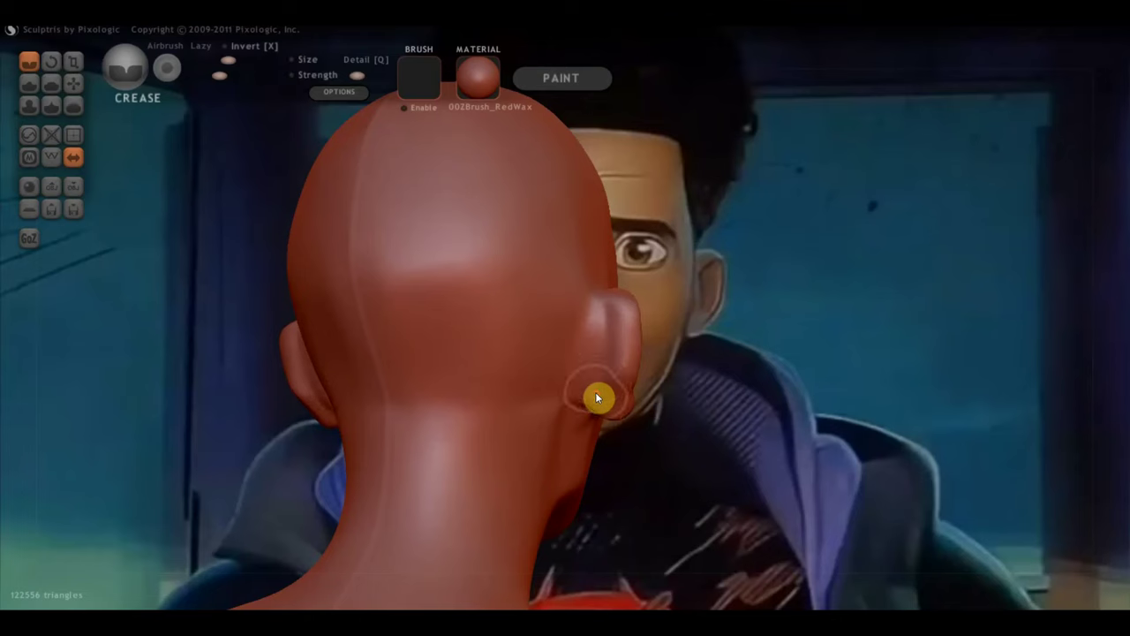
{"action": "right_click_drag", "start_coordinate": [595, 394], "coordinate": [603, 311]}
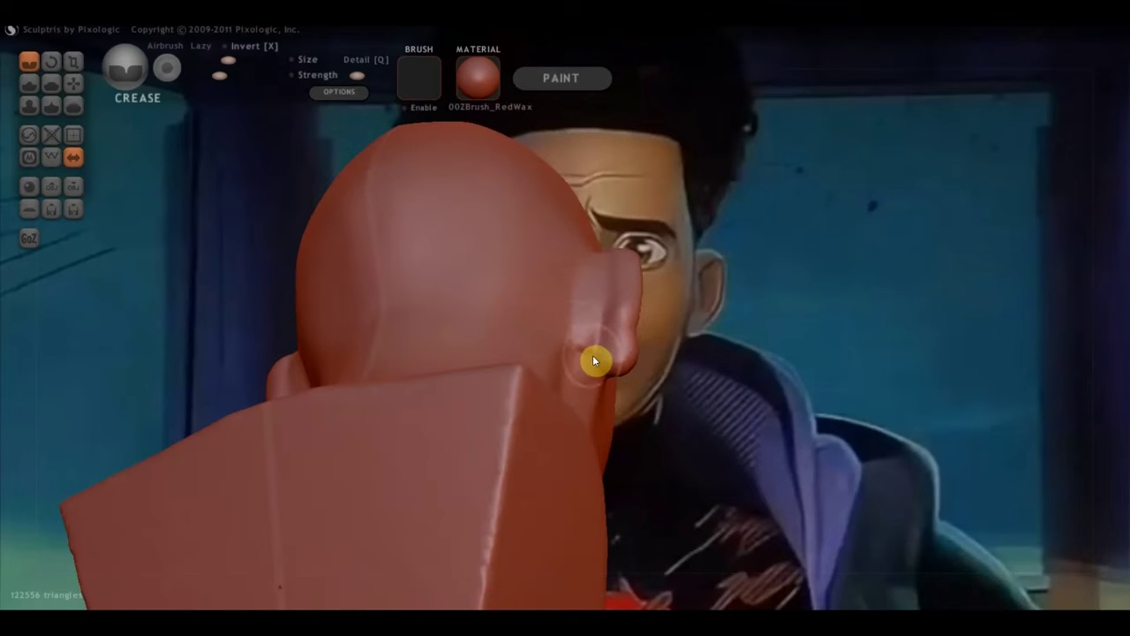
{"action": "mouse_move", "coordinate": [575, 308]}
{"action": "right_mouse_down"}
{"action": "mouse_move", "coordinate": [516, 512]}
{"action": "mouse_move", "coordinate": [590, 403]}
{"action": "right_mouse_up"}
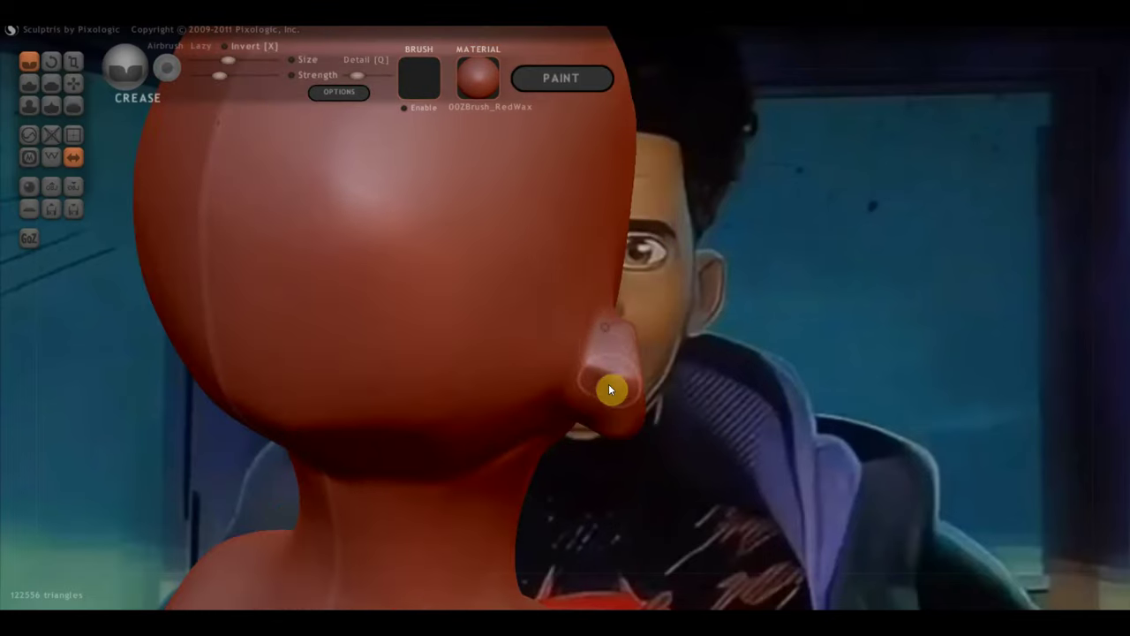
{"action": "left_click_drag", "start_coordinate": [606, 375], "coordinate": [583, 327]}
{"action": "mouse_move", "coordinate": [590, 328]}
{"action": "right_mouse_down"}
{"action": "mouse_move", "coordinate": [556, 344]}
{"action": "mouse_move", "coordinate": [535, 303]}
{"action": "right_mouse_up"}
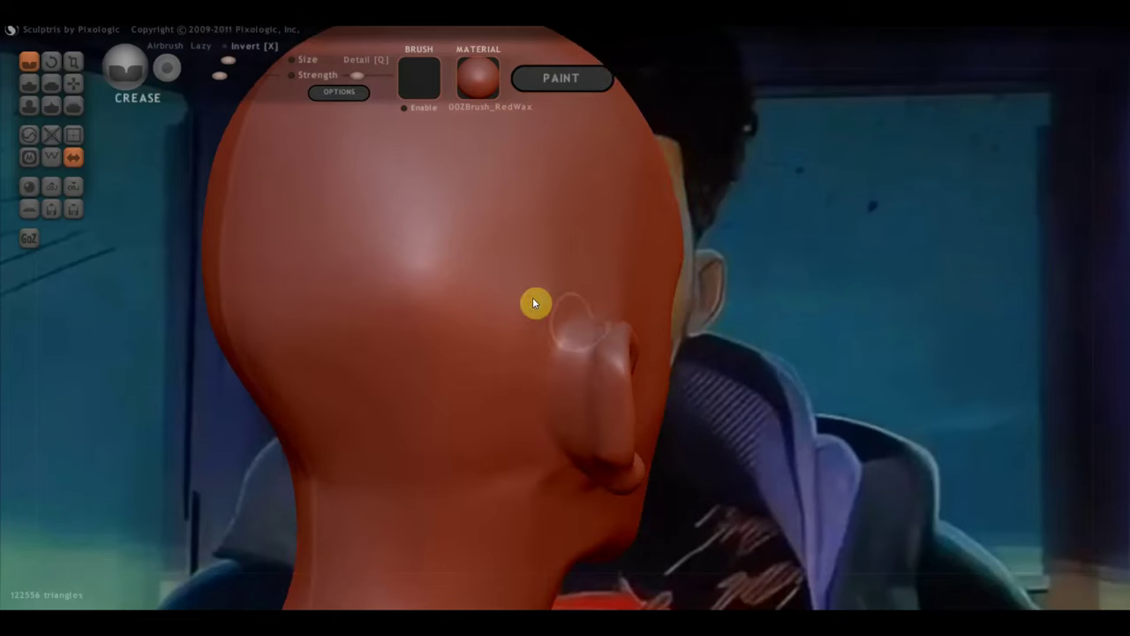
{"action": "right_click_drag", "start_coordinate": [567, 460], "coordinate": [312, 436]}
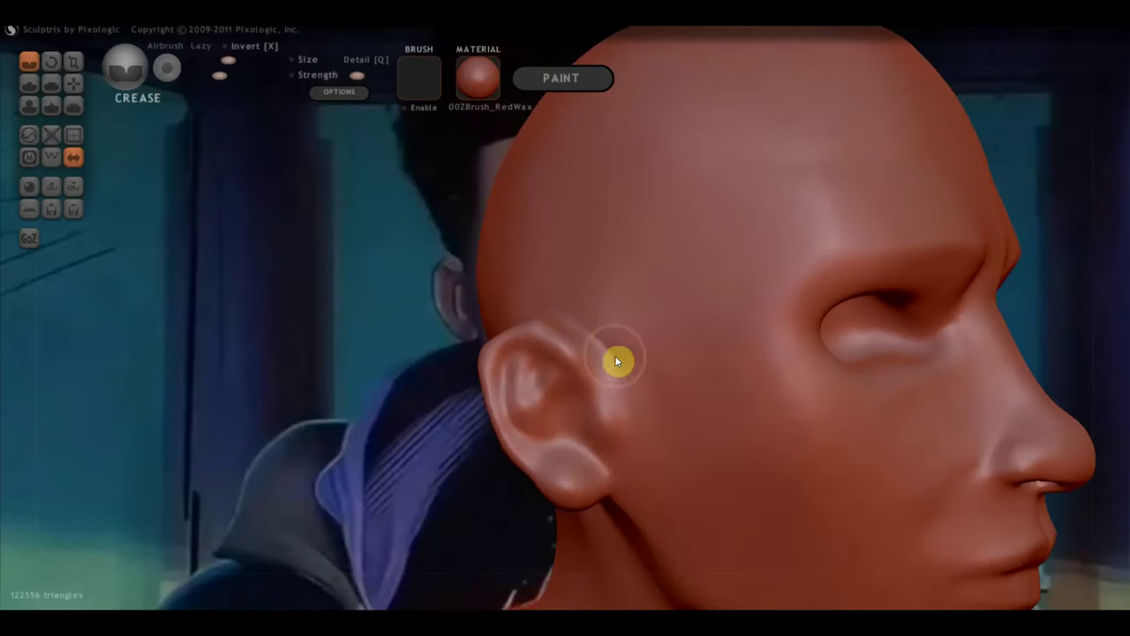
{"action": "scroll", "coordinate": [633, 419], "scroll_direction": "down", "scroll_amount": 2}
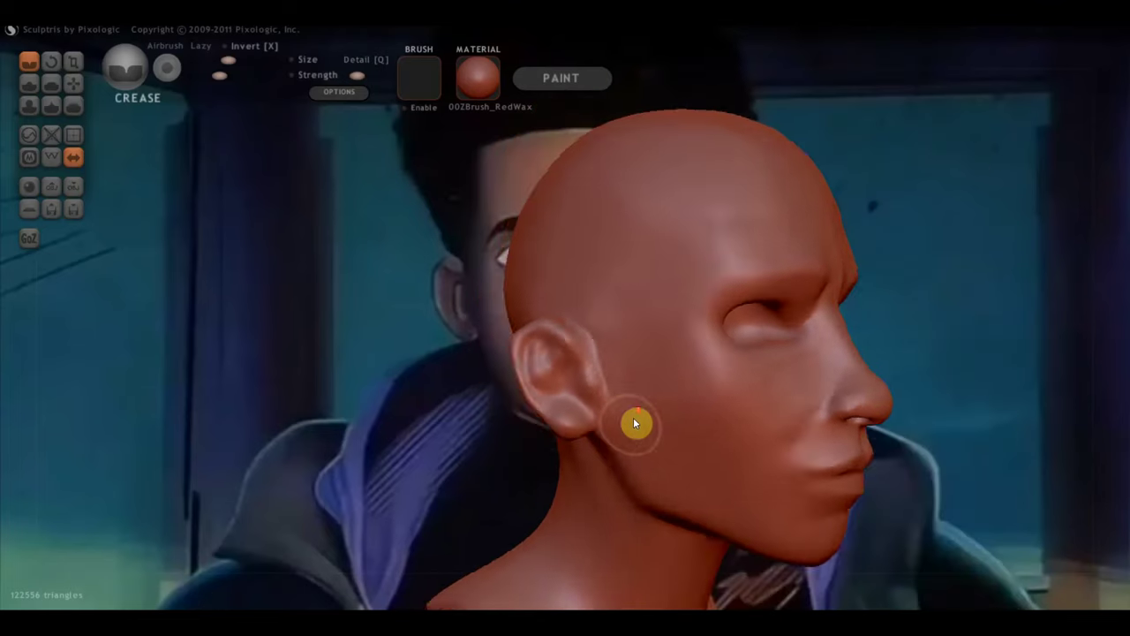
{"action": "scroll", "coordinate": [666, 417], "scroll_direction": "up", "scroll_amount": 3}
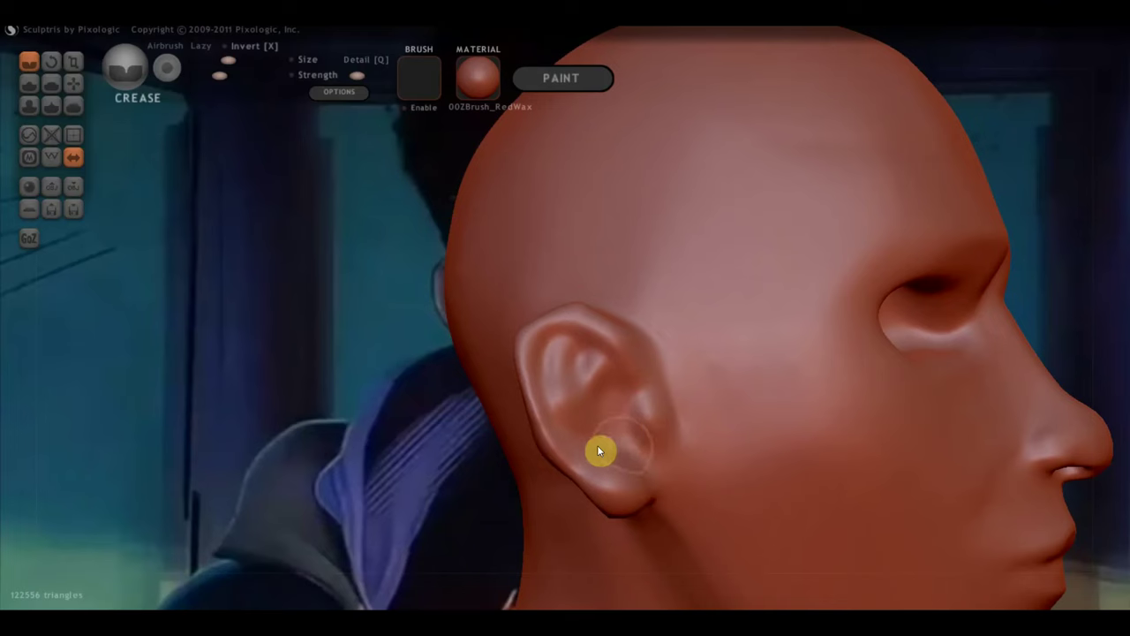
{"action": "scroll", "coordinate": [641, 523], "scroll_direction": "down", "scroll_amount": 2}
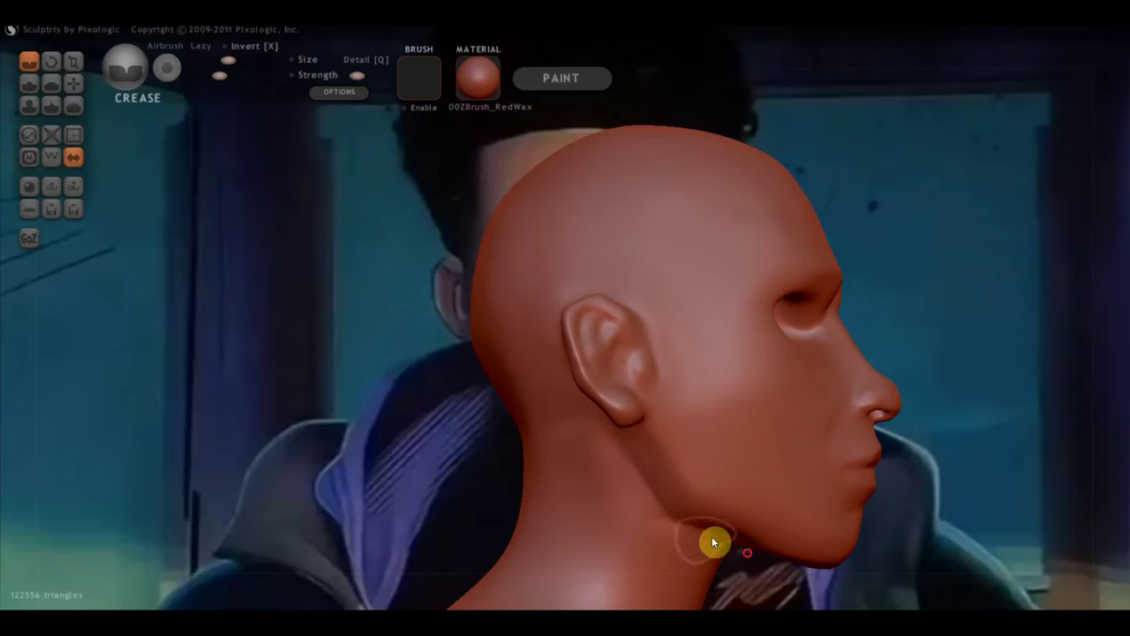
Step: Zoom out, rotate to a side profile, then pan and zoom so the ear fills the view
{"action": "right_click_drag", "start_coordinate": [712, 536], "coordinate": [752, 523]}
{"action": "scroll", "coordinate": [755, 508], "scroll_direction": "up", "scroll_amount": 2}
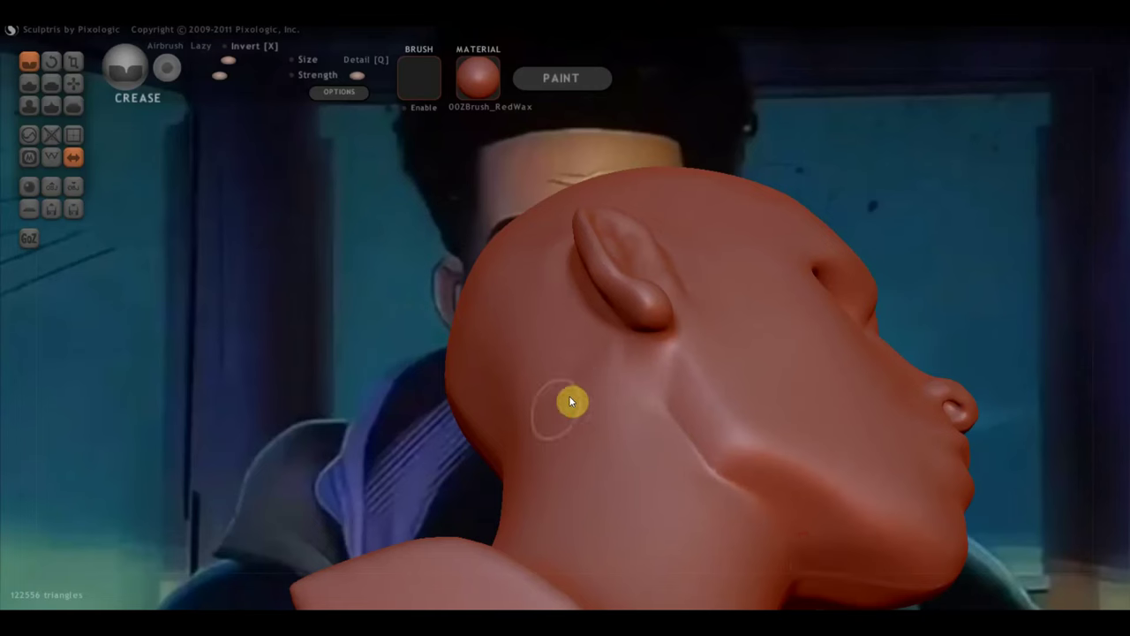
{"action": "mouse_move", "coordinate": [573, 398]}
{"action": "right_mouse_down"}
{"action": "mouse_move", "coordinate": [621, 453]}
{"action": "mouse_move", "coordinate": [580, 549]}
{"action": "mouse_move", "coordinate": [674, 454]}
{"action": "mouse_move", "coordinate": [486, 444]}
{"action": "right_mouse_up"}
{"action": "scroll", "coordinate": [487, 444], "scroll_direction": "down", "scroll_amount": 3}
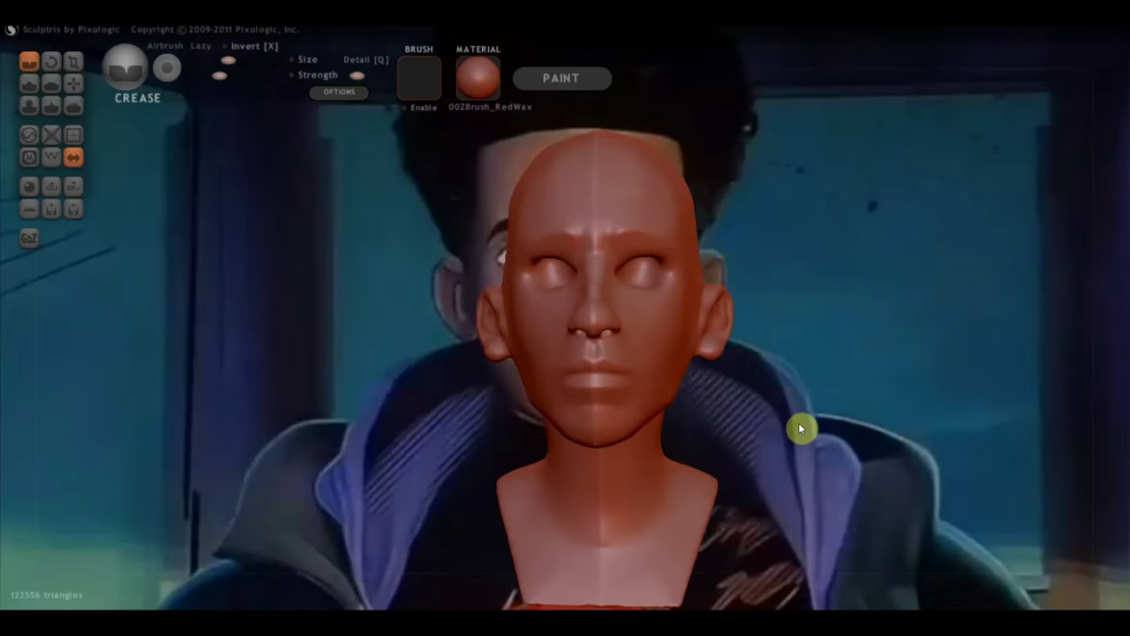
{"action": "right_click_drag", "start_coordinate": [799, 422], "coordinate": [989, 429], "text": "alt"}
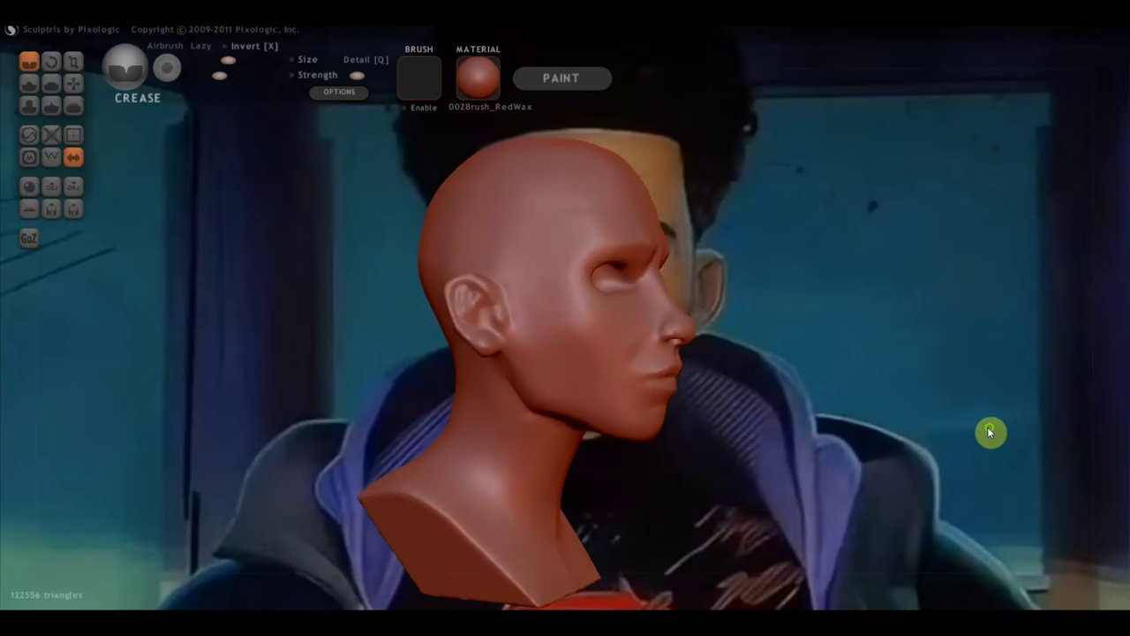
{"action": "scroll", "coordinate": [591, 429], "scroll_direction": "up", "scroll_amount": 5}
{"action": "right_click_drag", "start_coordinate": [592, 428], "coordinate": [816, 430], "text": "alt"}
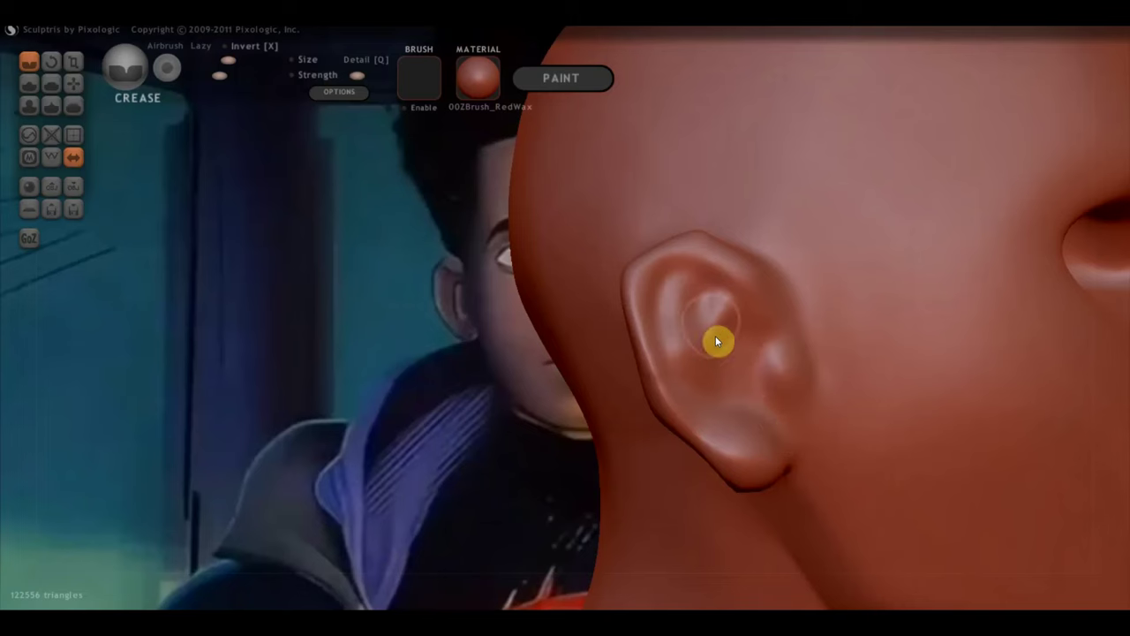
Step: Crease a fold into the ear and along its lower rim
{"action": "scroll", "coordinate": [698, 331], "scroll_direction": "up", "scroll_amount": 2}
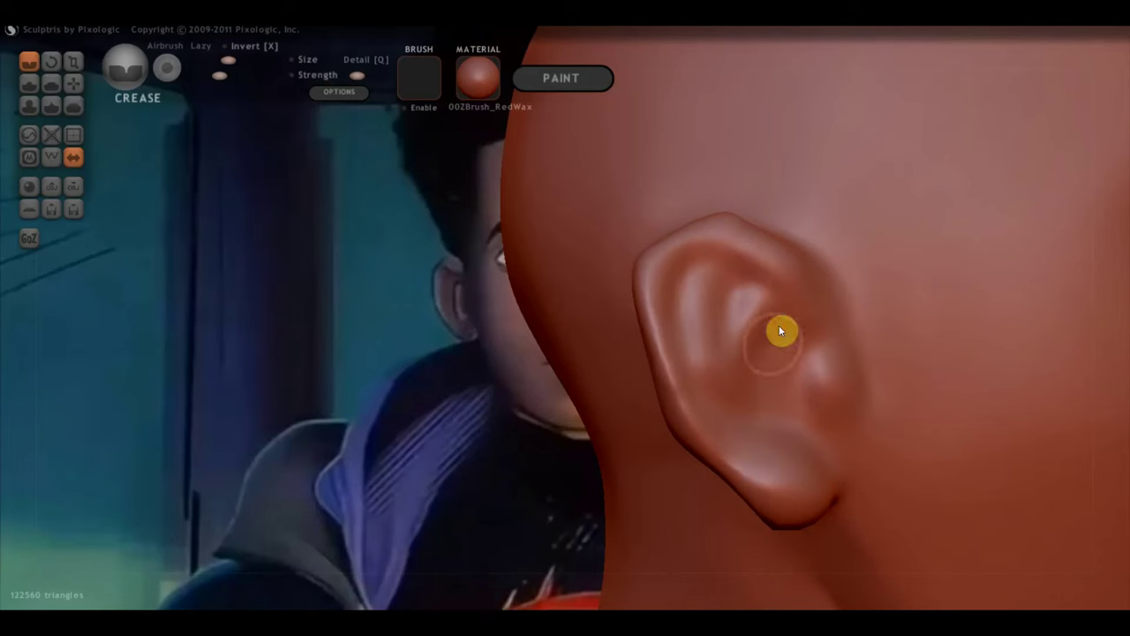
{"action": "left_click_drag", "start_coordinate": [764, 361], "coordinate": [780, 310]}
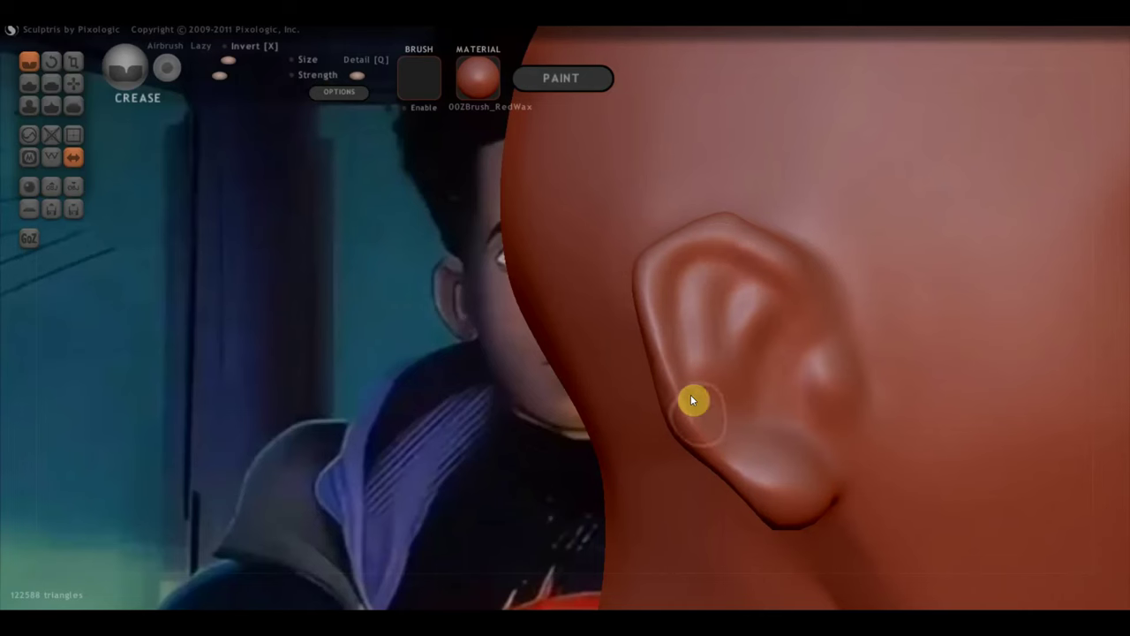
{"action": "left_click_drag", "start_coordinate": [694, 399], "coordinate": [823, 450]}
Step: With the Draw brush, deepen the inner ear bowl and carve the ear canal
{"action": "left_click", "coordinate": [29, 83]}
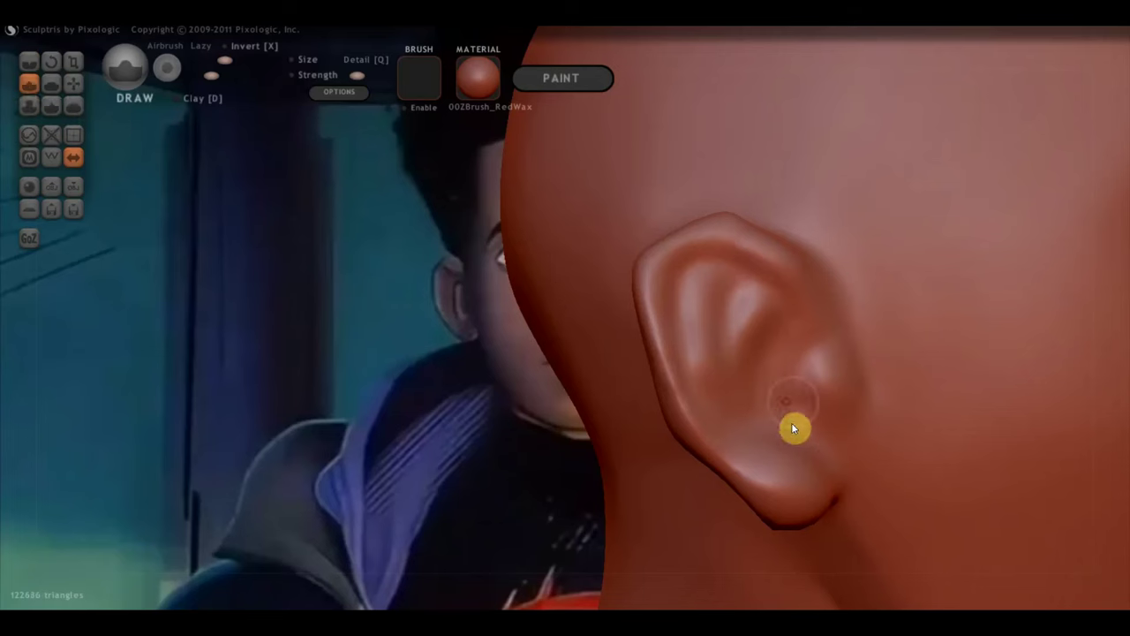
{"action": "mouse_move", "coordinate": [788, 387]}
{"action": "left_mouse_down"}
{"action": "mouse_move", "coordinate": [779, 419]}
{"action": "mouse_move", "coordinate": [796, 357]}
{"action": "left_mouse_up"}
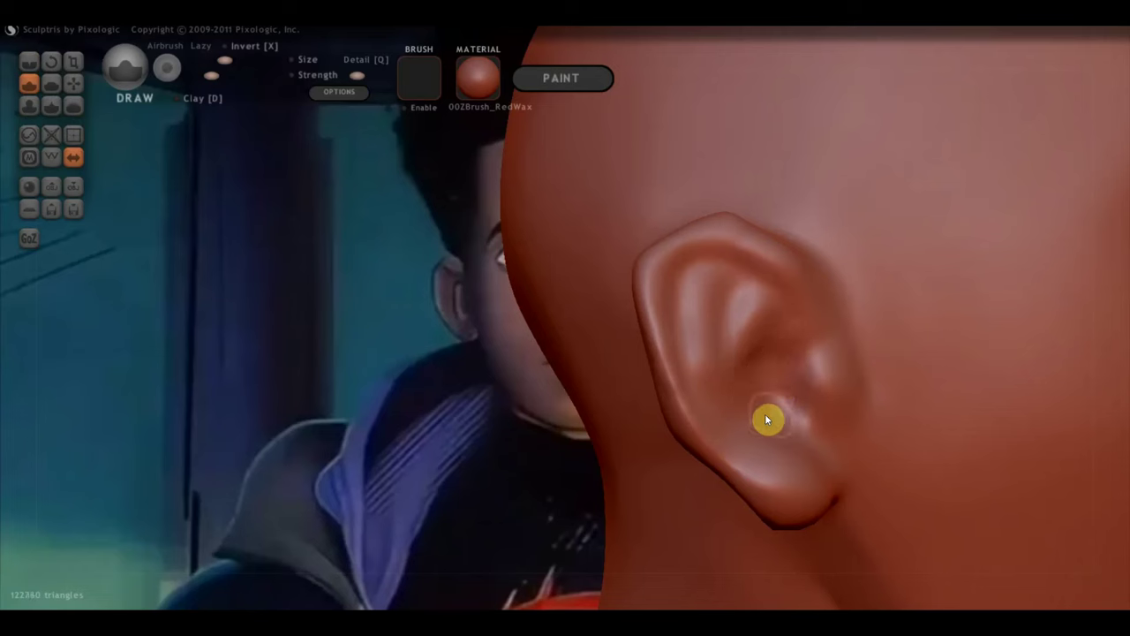
{"action": "mouse_move", "coordinate": [767, 420]}
{"action": "left_mouse_down"}
{"action": "mouse_move", "coordinate": [750, 379]}
{"action": "mouse_move", "coordinate": [798, 420]}
{"action": "left_mouse_up"}
{"action": "right_click_drag", "start_coordinate": [799, 419], "coordinate": [843, 418]}
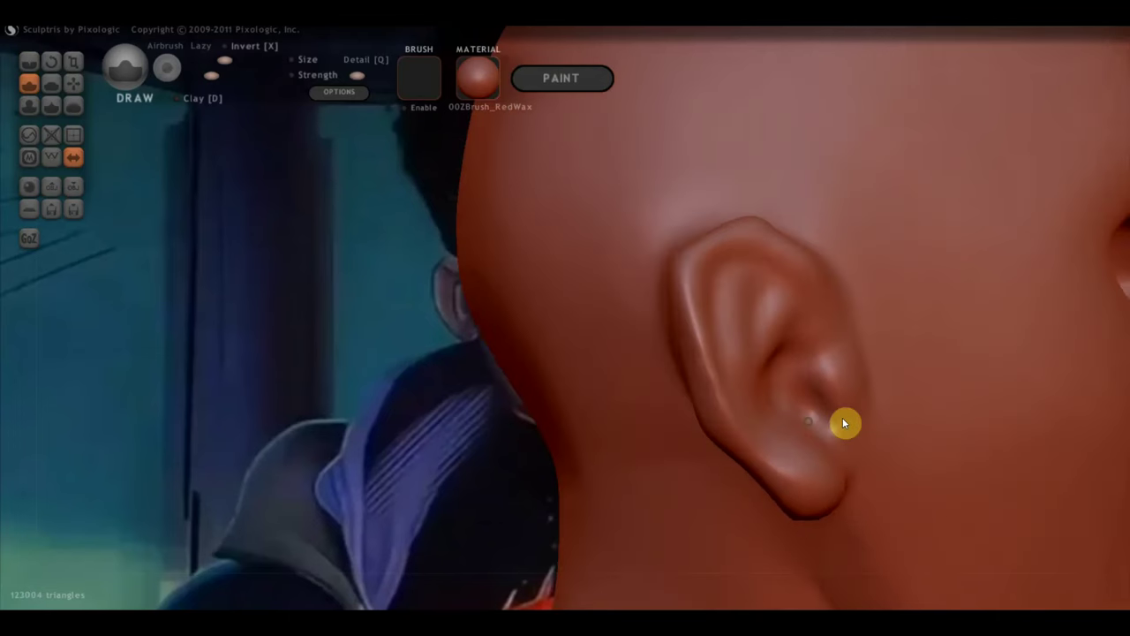
{"action": "mouse_move", "coordinate": [811, 420]}
{"action": "left_mouse_down"}
{"action": "mouse_move", "coordinate": [820, 406]}
{"action": "mouse_move", "coordinate": [814, 423]}
{"action": "mouse_move", "coordinate": [796, 414]}
{"action": "mouse_move", "coordinate": [797, 387]}
{"action": "left_mouse_up"}
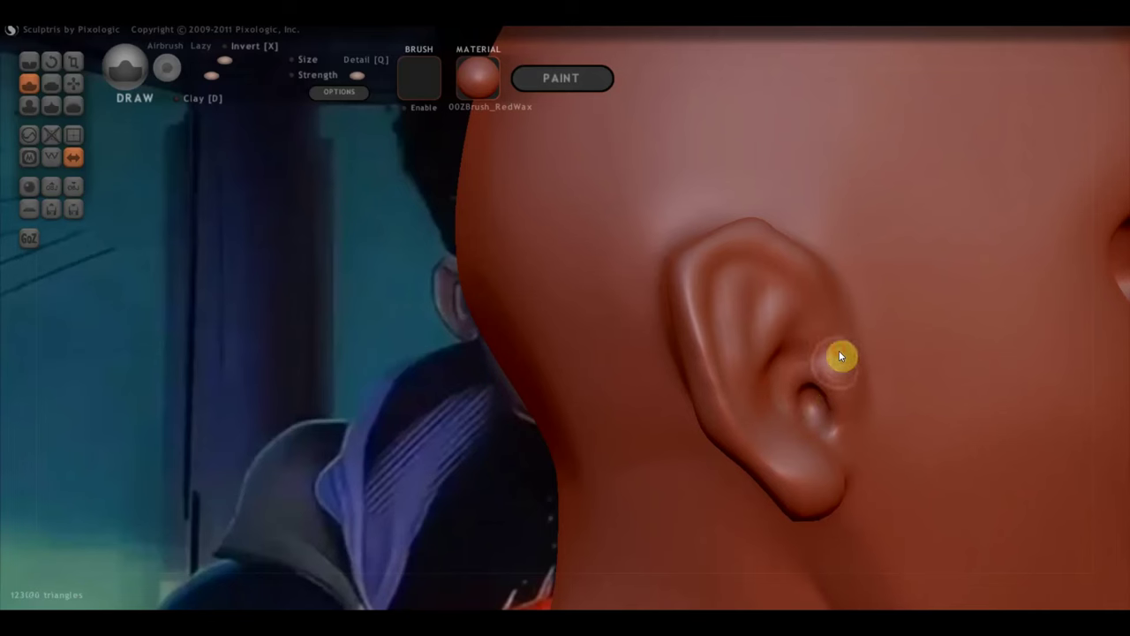
Step: Shape the earlobe and pull its bottom slightly lower, checking from behind and three-quarter view
{"action": "left_click_drag", "start_coordinate": [840, 356], "coordinate": [854, 440]}
{"action": "mouse_move", "coordinate": [837, 477]}
{"action": "right_mouse_down"}
{"action": "mouse_move", "coordinate": [833, 462]}
{"action": "mouse_move", "coordinate": [926, 434]}
{"action": "mouse_move", "coordinate": [929, 405]}
{"action": "right_mouse_up"}
{"action": "mouse_move", "coordinate": [753, 470]}
{"action": "right_mouse_down"}
{"action": "mouse_move", "coordinate": [631, 525]}
{"action": "mouse_move", "coordinate": [668, 474]}
{"action": "right_mouse_up"}
{"action": "left_click_drag", "start_coordinate": [694, 422], "coordinate": [702, 439]}
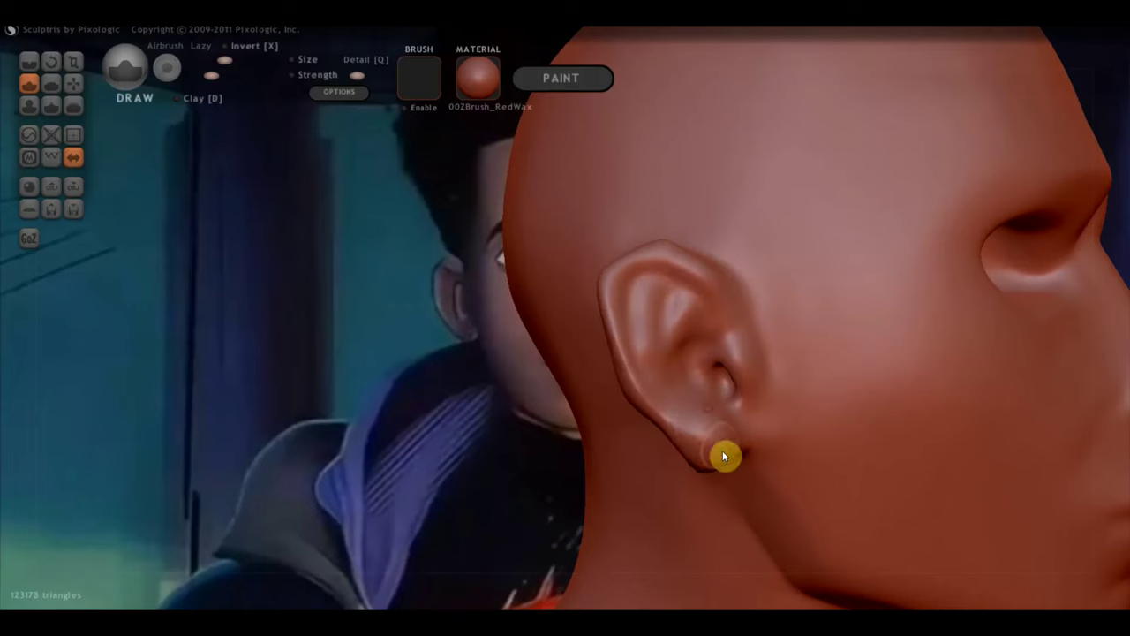
{"action": "mouse_move", "coordinate": [709, 482]}
{"action": "right_mouse_down"}
{"action": "mouse_move", "coordinate": [631, 466]}
{"action": "mouse_move", "coordinate": [659, 432]}
{"action": "mouse_move", "coordinate": [689, 451]}
{"action": "mouse_move", "coordinate": [761, 447]}
{"action": "mouse_move", "coordinate": [890, 469]}
{"action": "right_mouse_up"}
{"action": "scroll", "coordinate": [638, 468], "scroll_direction": "down", "scroll_amount": 5}
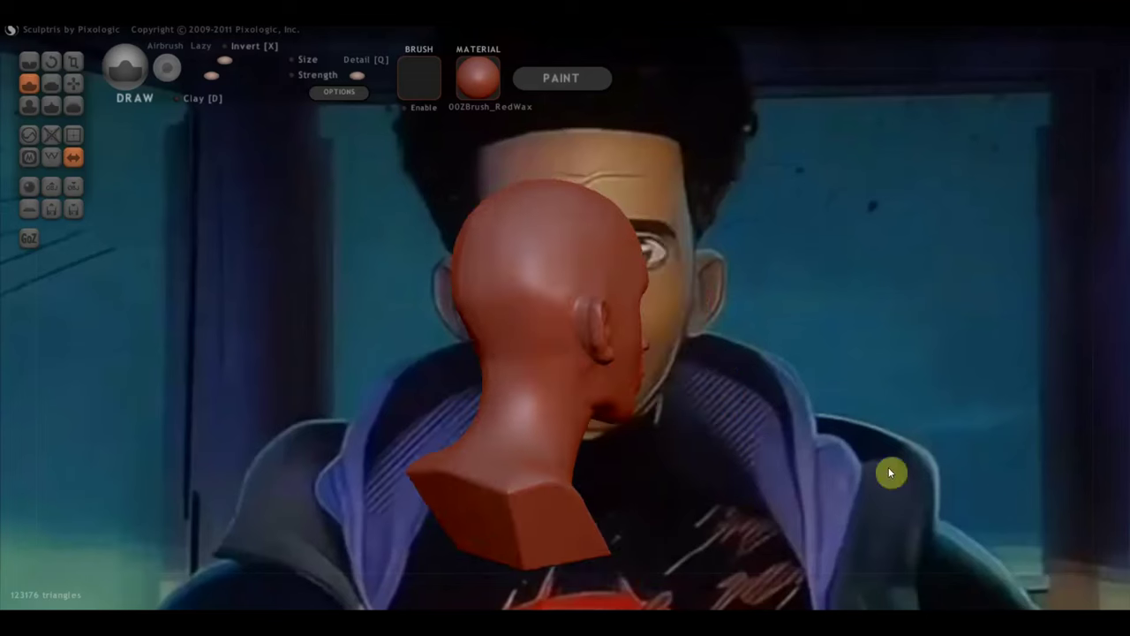
Step: Select the Crease brush and orbit the bust through side, three-quarter, top and front views
{"action": "left_click", "coordinate": [39, 63]}
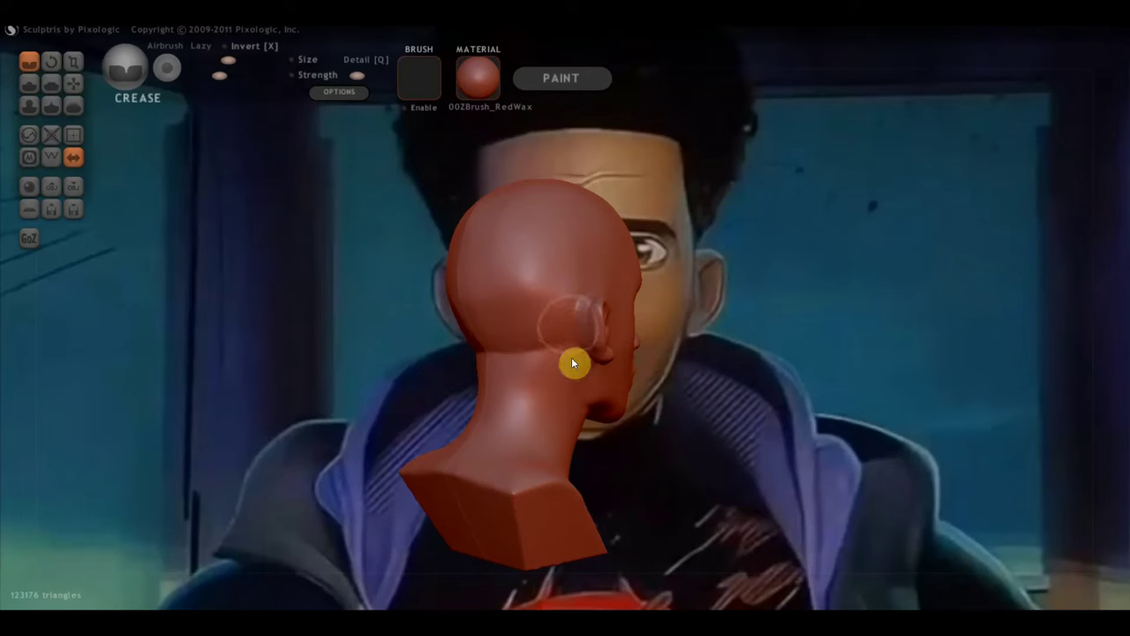
{"action": "right_click_drag", "start_coordinate": [582, 397], "coordinate": [530, 458]}
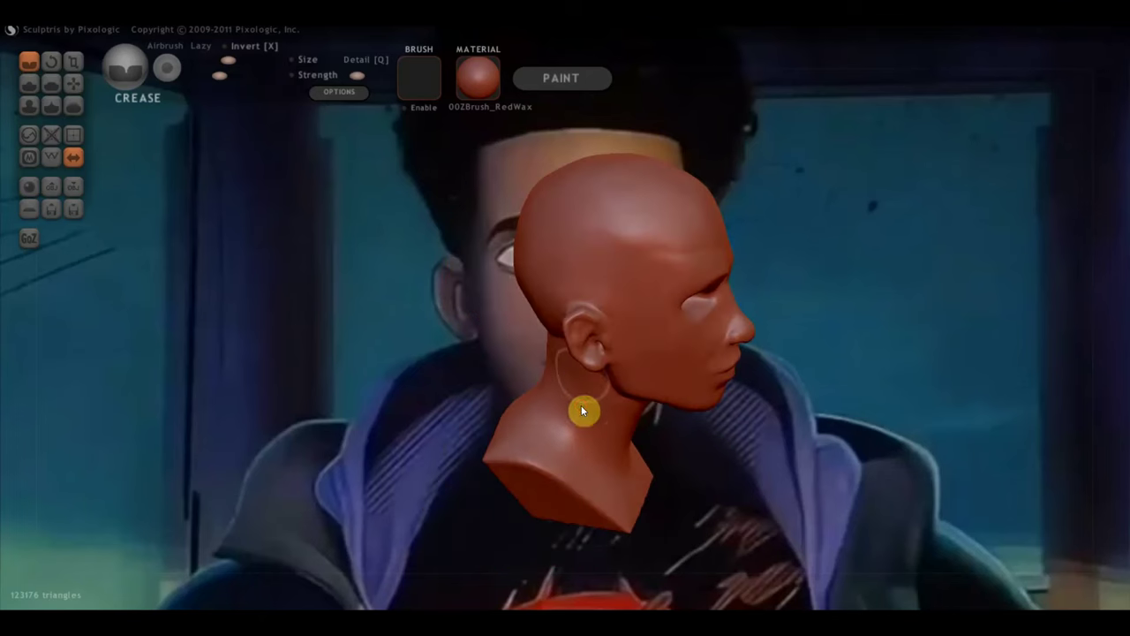
{"action": "mouse_move", "coordinate": [615, 466]}
{"action": "right_mouse_down"}
{"action": "mouse_move", "coordinate": [637, 413]}
{"action": "mouse_move", "coordinate": [598, 420]}
{"action": "right_mouse_up"}
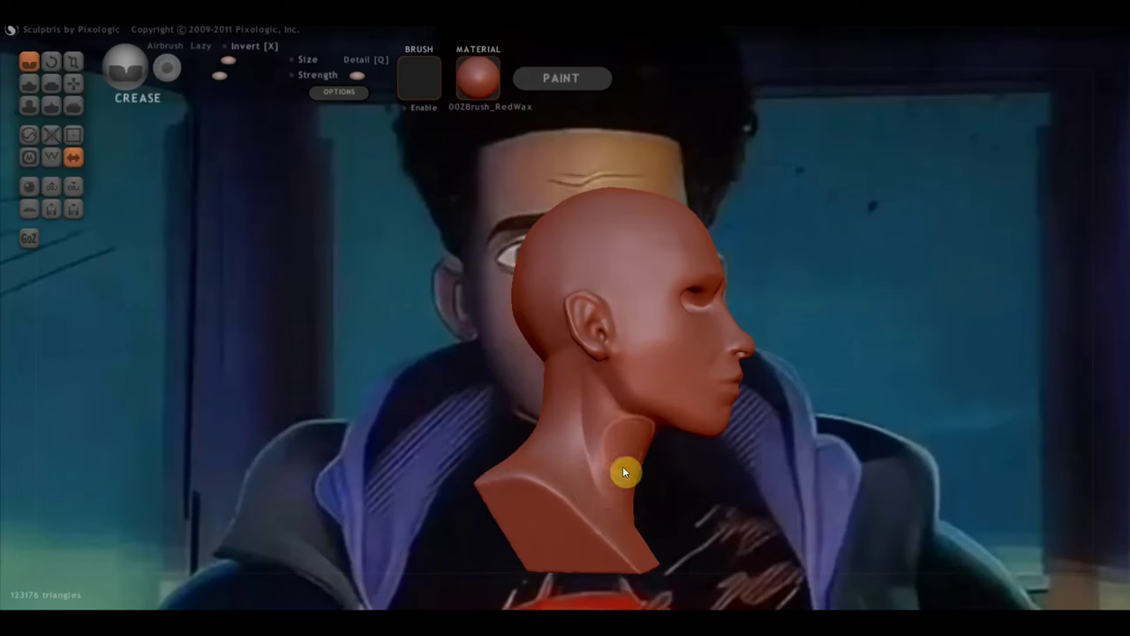
{"action": "mouse_move", "coordinate": [623, 468]}
{"action": "right_mouse_down"}
{"action": "mouse_move", "coordinate": [569, 449]}
{"action": "mouse_move", "coordinate": [626, 422]}
{"action": "mouse_move", "coordinate": [638, 447]}
{"action": "right_mouse_up"}
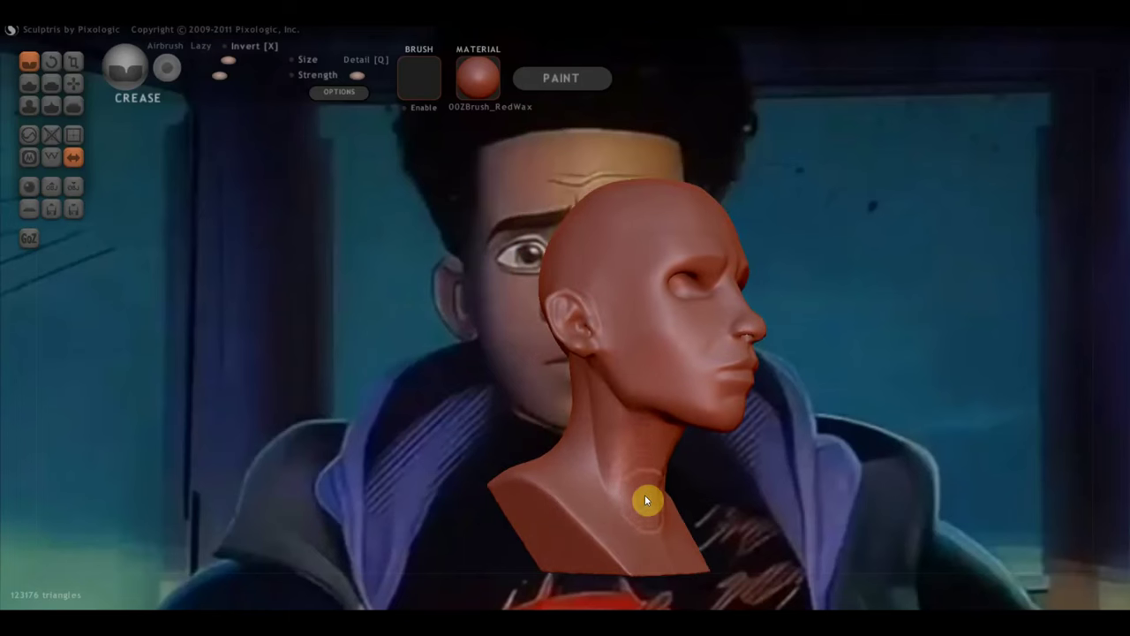
{"action": "mouse_move", "coordinate": [647, 499]}
{"action": "right_mouse_down"}
{"action": "mouse_move", "coordinate": [498, 493]}
{"action": "mouse_move", "coordinate": [362, 516]}
{"action": "right_mouse_up"}
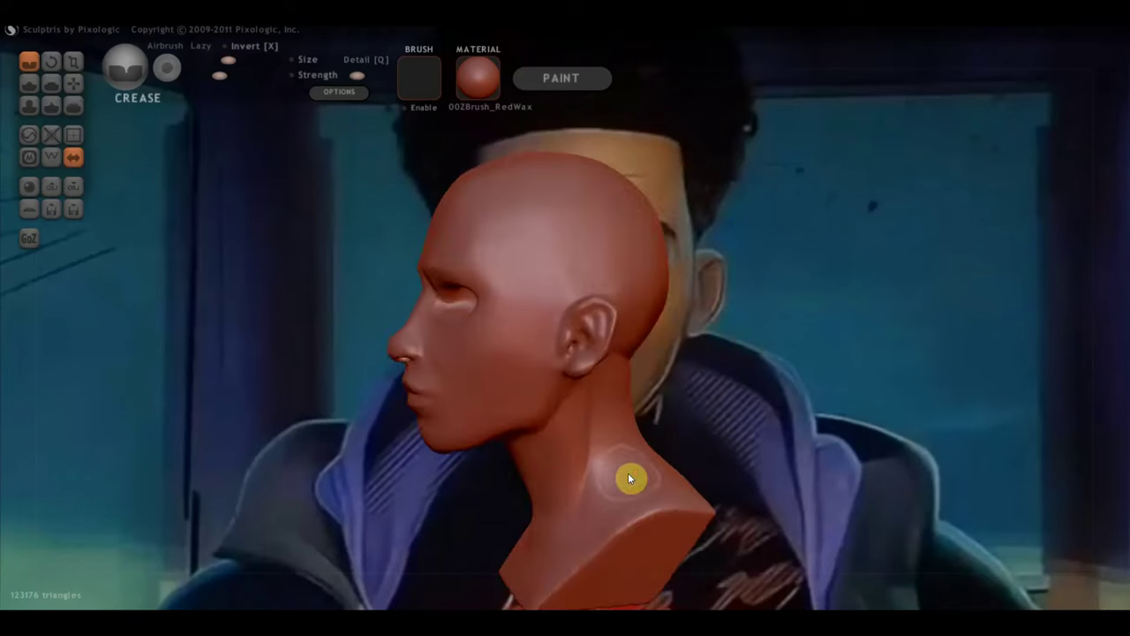
{"action": "scroll", "coordinate": [628, 471], "scroll_direction": "down", "scroll_amount": 2}
{"action": "mouse_move", "coordinate": [628, 478]}
{"action": "right_mouse_down"}
{"action": "mouse_move", "coordinate": [619, 437]}
{"action": "mouse_move", "coordinate": [680, 424]}
{"action": "right_mouse_up"}
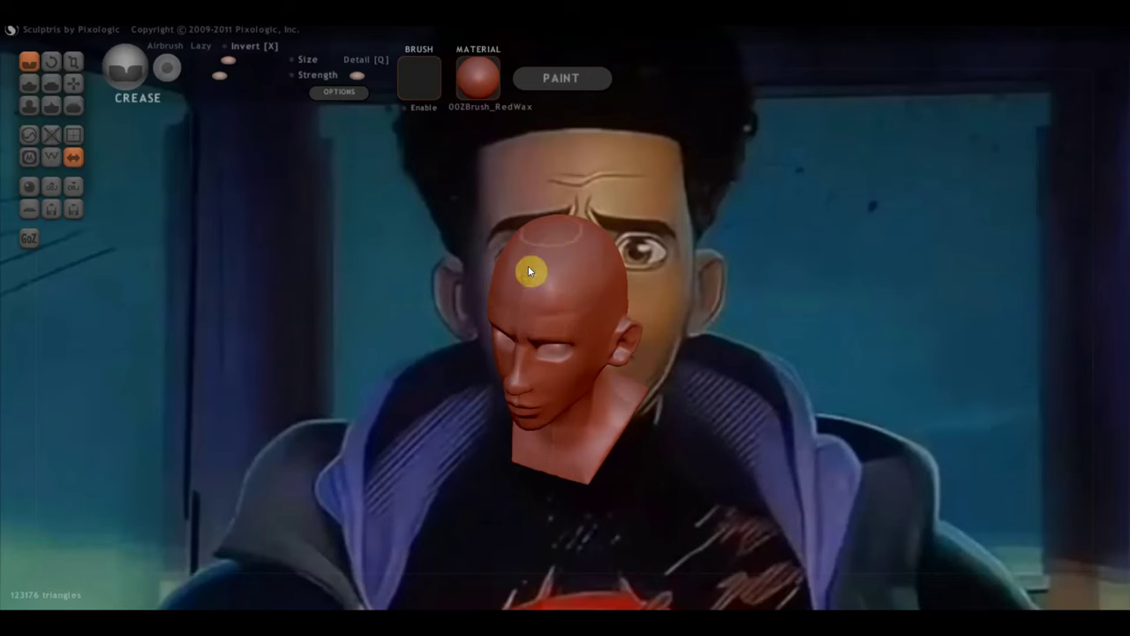
{"action": "mouse_move", "coordinate": [590, 291]}
{"action": "right_mouse_down"}
{"action": "mouse_move", "coordinate": [638, 300]}
{"action": "mouse_move", "coordinate": [712, 247]}
{"action": "right_mouse_up"}
{"action": "mouse_move", "coordinate": [719, 300]}
{"action": "right_mouse_down"}
{"action": "mouse_move", "coordinate": [709, 288]}
{"action": "mouse_move", "coordinate": [714, 299]}
{"action": "right_mouse_up"}
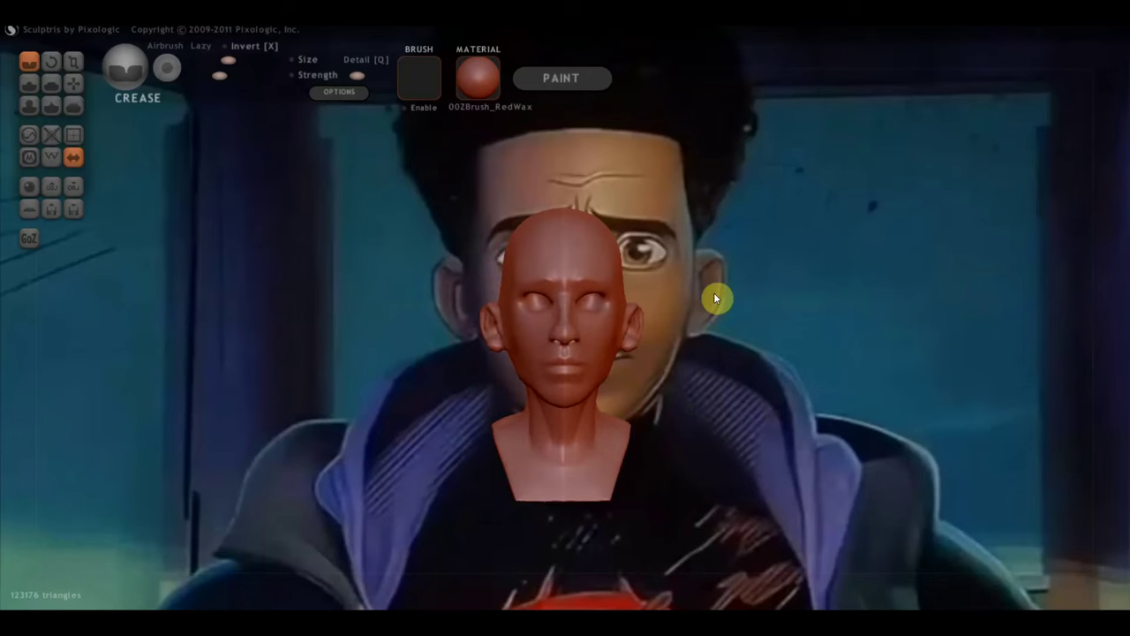
Step: Zoom in and out, then view the face from below and turn it back to side profile
{"action": "scroll", "coordinate": [713, 298], "scroll_direction": "up", "scroll_amount": 2}
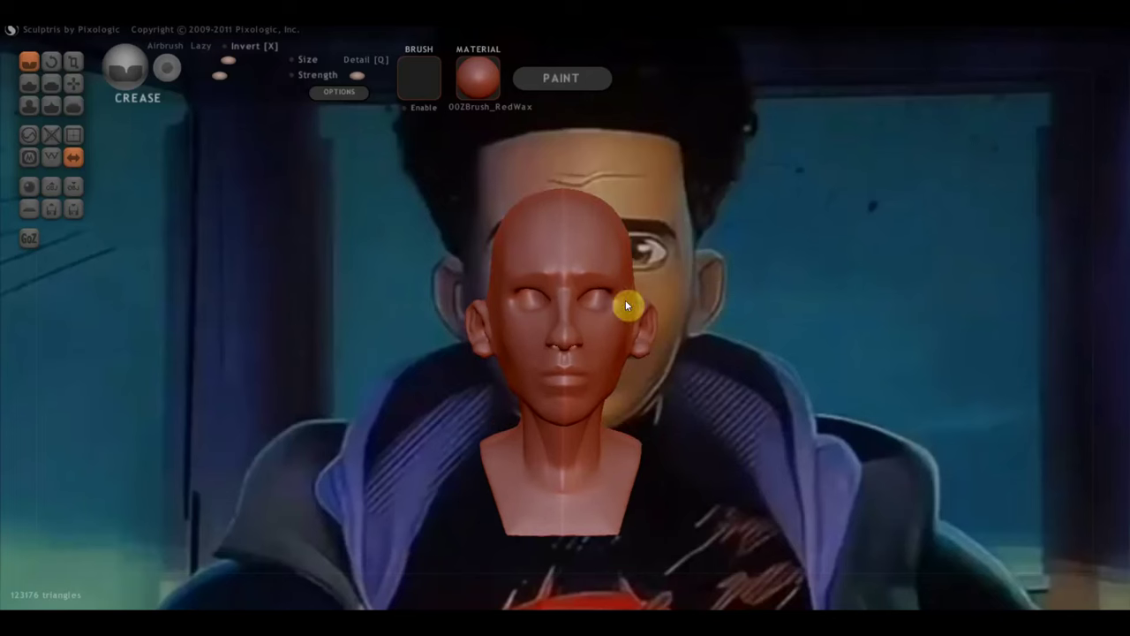
{"action": "scroll", "coordinate": [579, 306], "scroll_direction": "down", "scroll_amount": 2}
{"action": "scroll", "coordinate": [723, 331], "scroll_direction": "down", "scroll_amount": 2}
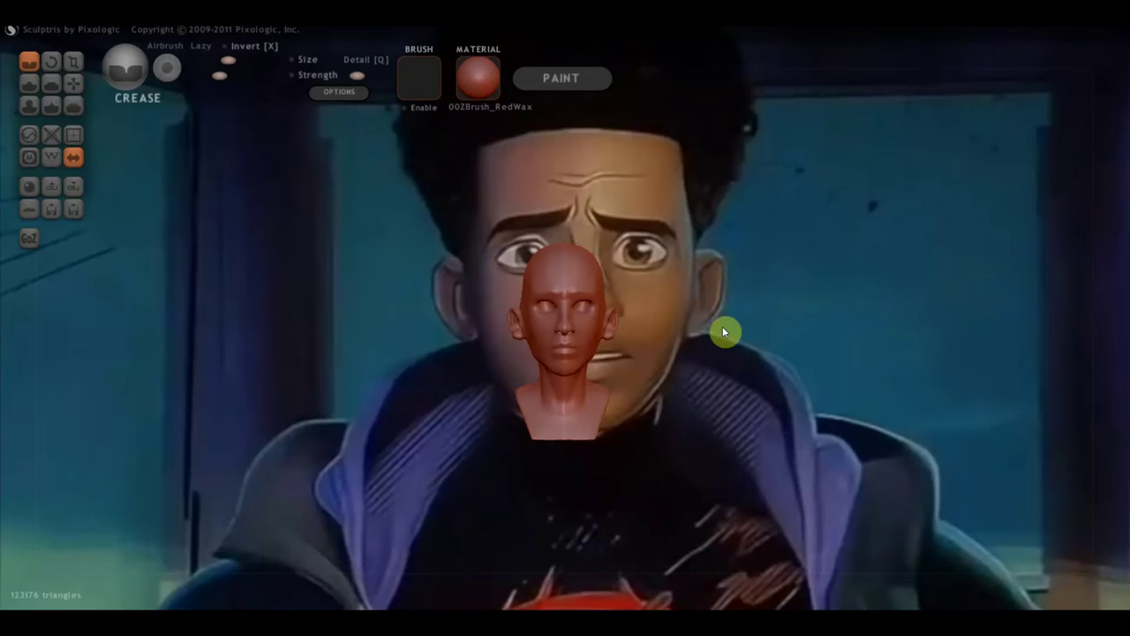
{"action": "scroll", "coordinate": [723, 331], "scroll_direction": "up", "scroll_amount": 2}
{"action": "scroll", "coordinate": [716, 344], "scroll_direction": "up", "scroll_amount": 1}
{"action": "scroll", "coordinate": [747, 326], "scroll_direction": "up", "scroll_amount": 2}
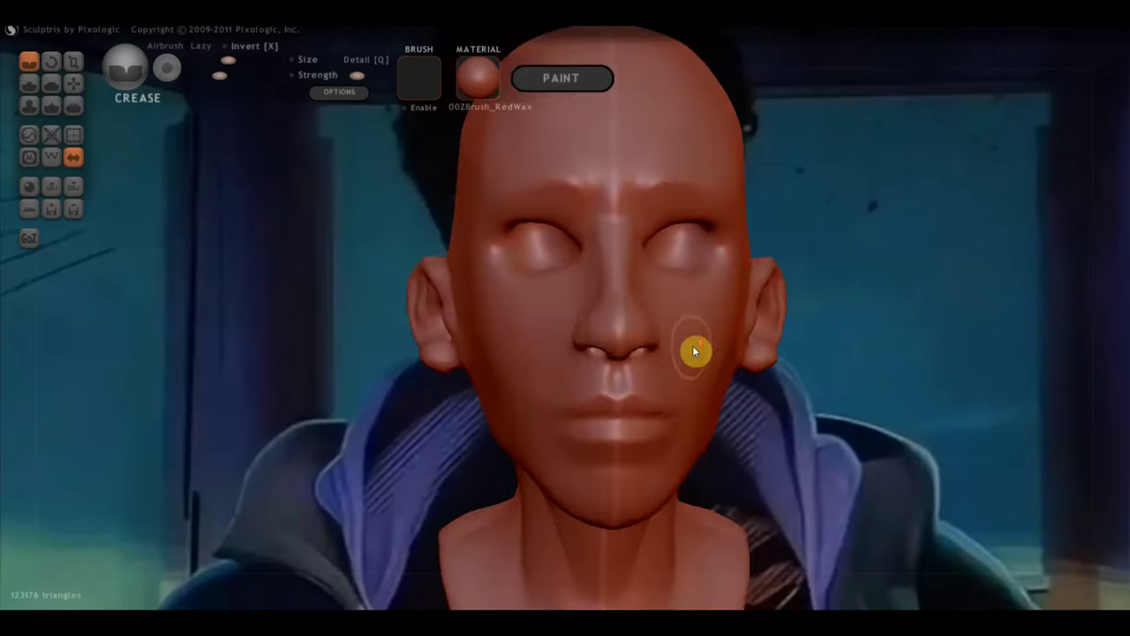
{"action": "right_click_drag", "start_coordinate": [676, 389], "coordinate": [647, 436]}
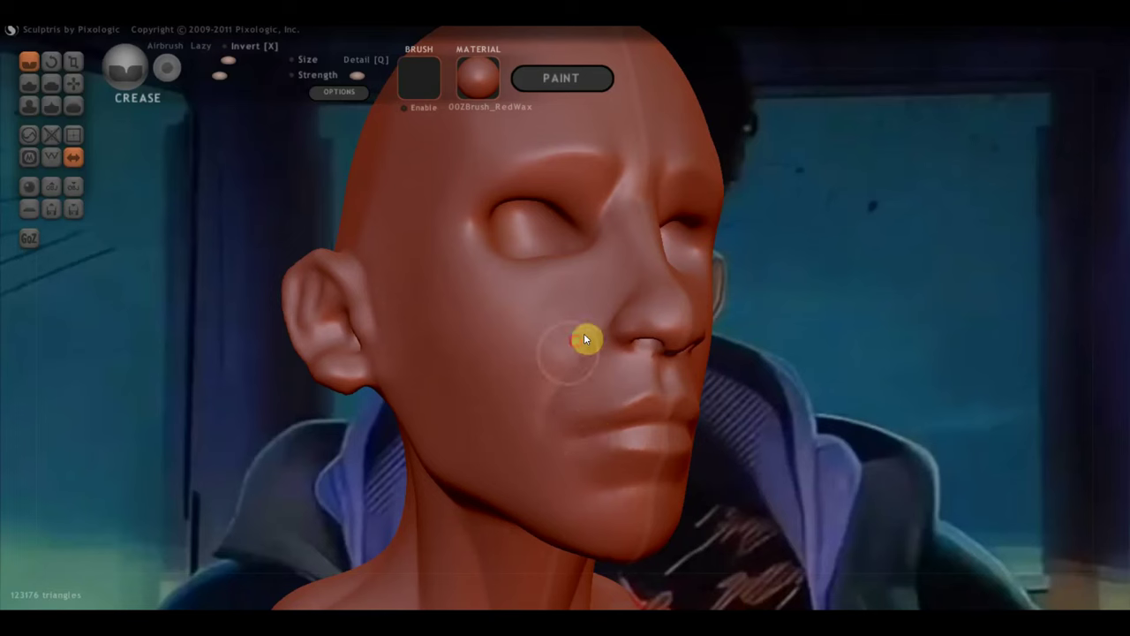
{"action": "mouse_move", "coordinate": [541, 465]}
{"action": "right_mouse_down"}
{"action": "mouse_move", "coordinate": [692, 472]}
{"action": "mouse_move", "coordinate": [747, 459]}
{"action": "right_mouse_up"}
{"action": "left_click", "coordinate": [74, 83]}
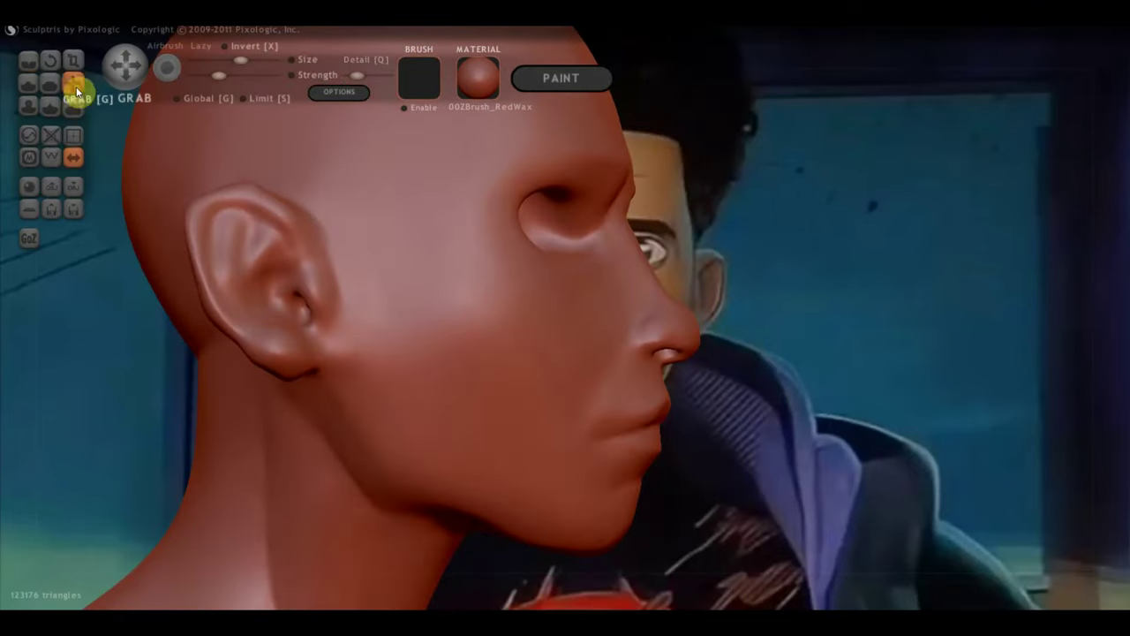
{"action": "scroll", "coordinate": [663, 352], "scroll_direction": "up", "scroll_amount": 2}
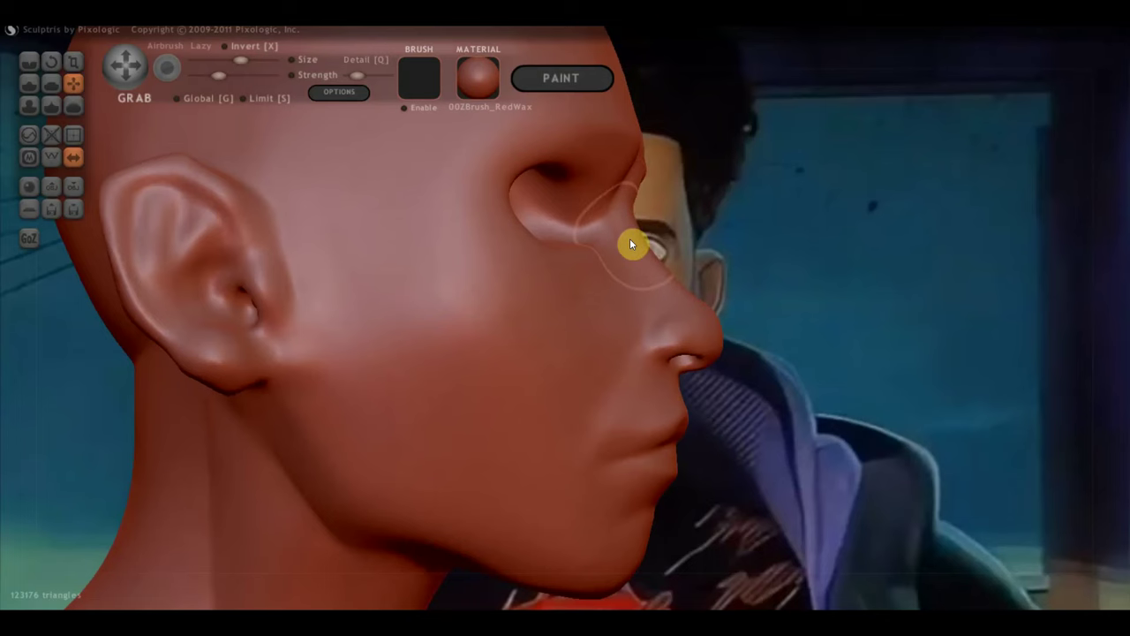
{"action": "right_click_drag", "start_coordinate": [576, 283], "coordinate": [578, 406]}
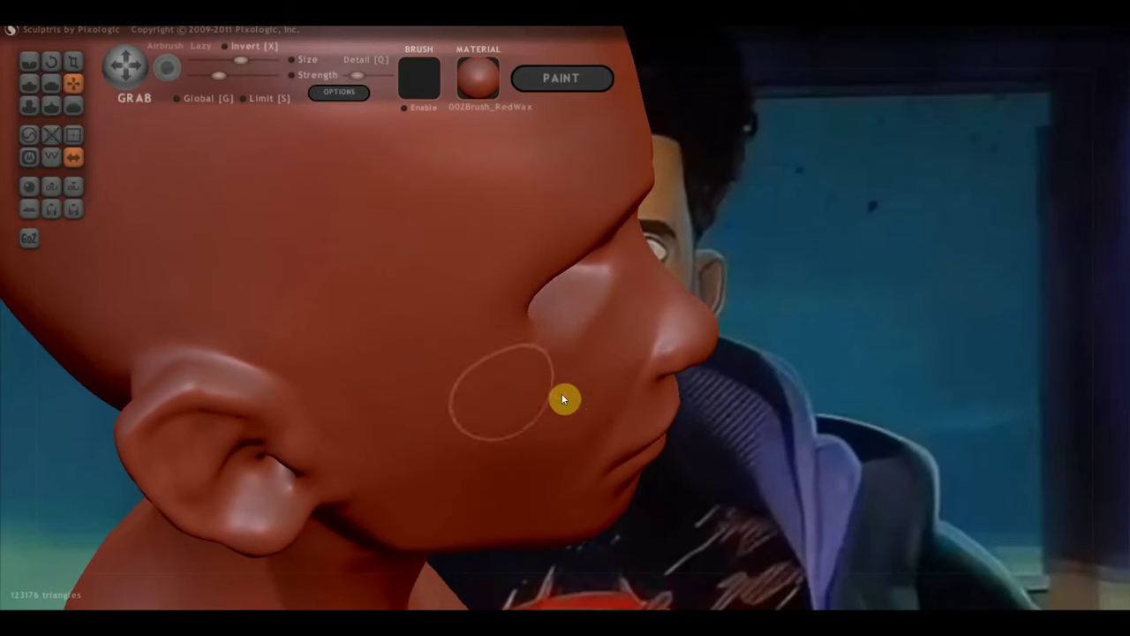
{"action": "mouse_move", "coordinate": [466, 453]}
{"action": "right_mouse_down"}
{"action": "mouse_move", "coordinate": [372, 438]}
{"action": "mouse_move", "coordinate": [244, 391]}
{"action": "mouse_move", "coordinate": [282, 351]}
{"action": "mouse_move", "coordinate": [432, 405]}
{"action": "mouse_move", "coordinate": [57, 456]}
{"action": "mouse_move", "coordinate": [227, 429]}
{"action": "mouse_move", "coordinate": [292, 404]}
{"action": "right_mouse_up"}
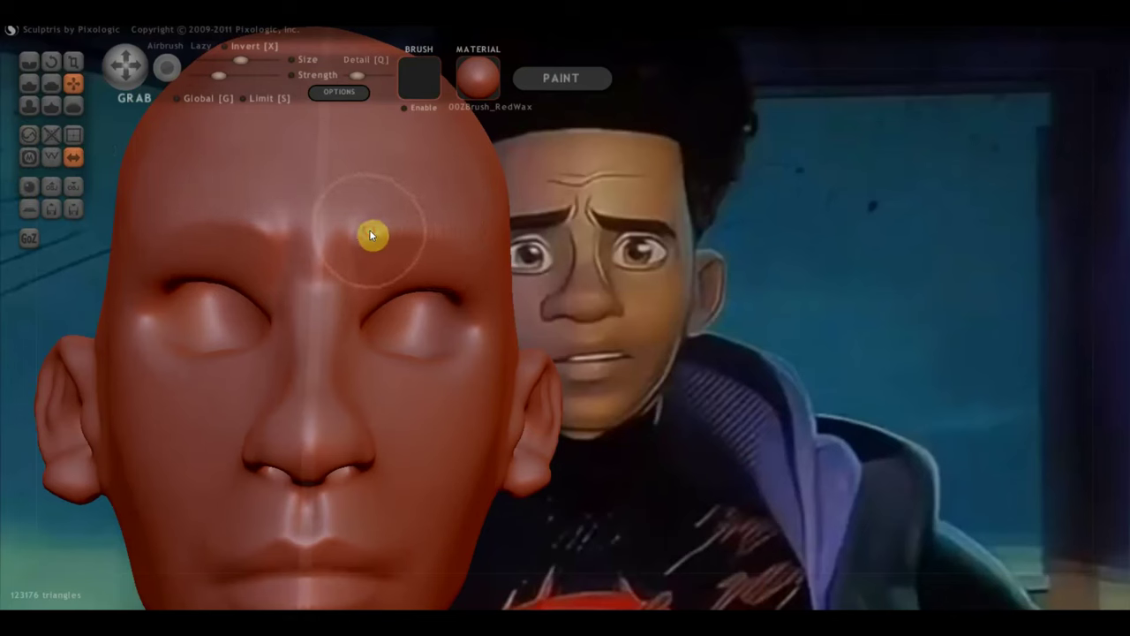
{"action": "right_click_drag", "start_coordinate": [489, 228], "coordinate": [510, 394]}
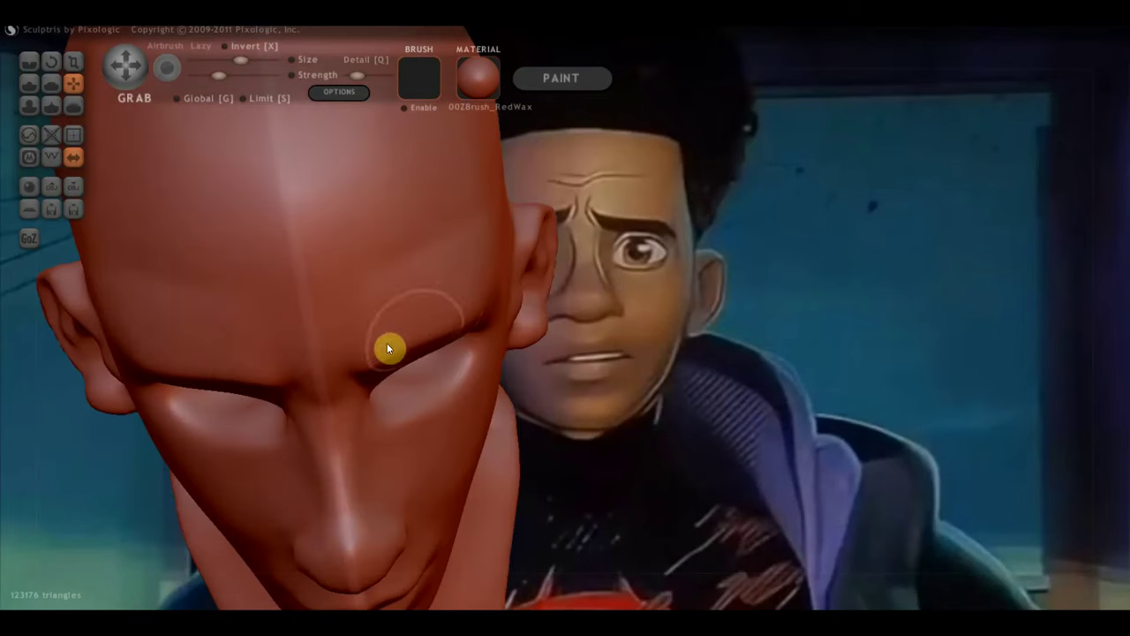
{"action": "left_click_drag", "start_coordinate": [419, 357], "coordinate": [395, 365]}
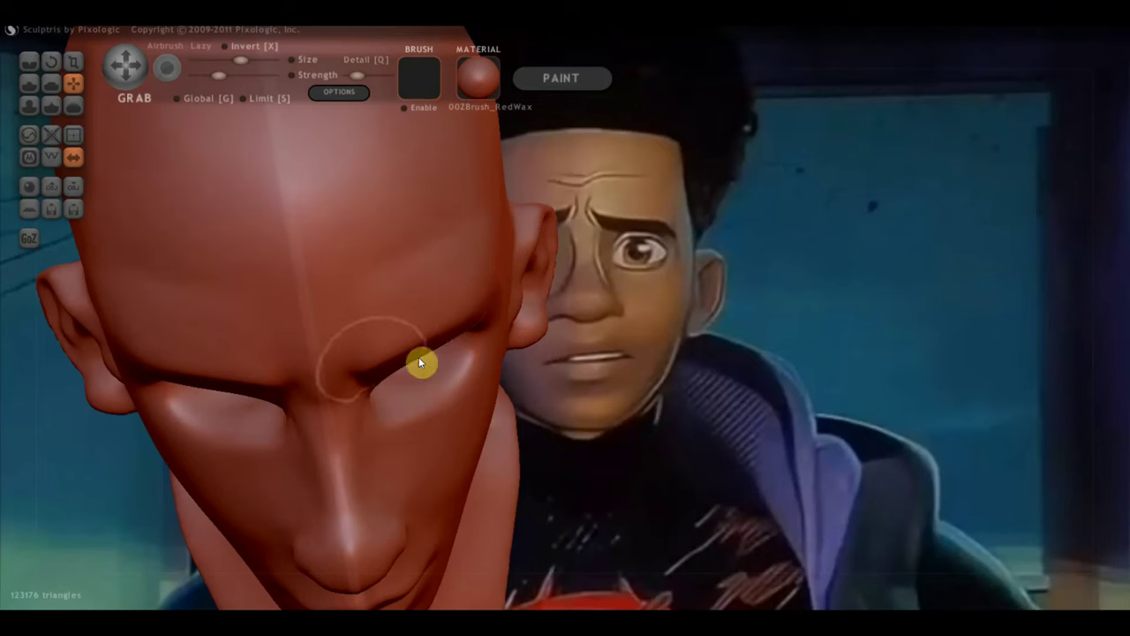
{"action": "right_click_drag", "start_coordinate": [394, 366], "coordinate": [161, 291]}
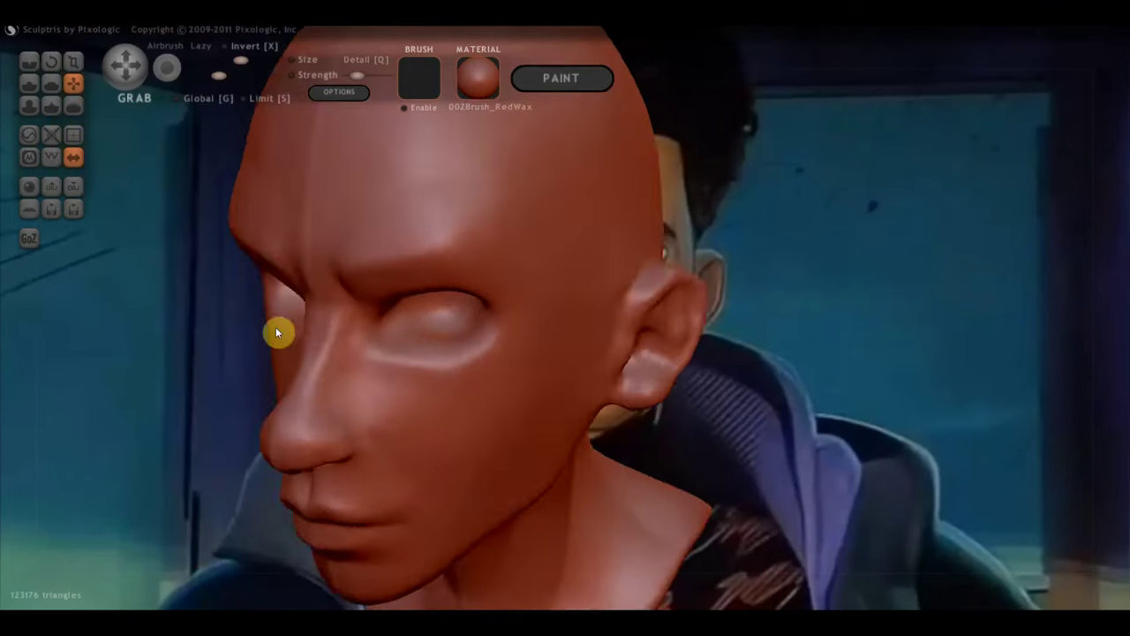
{"action": "mouse_move", "coordinate": [452, 268]}
{"action": "left_mouse_down"}
{"action": "mouse_move", "coordinate": [449, 246]}
{"action": "mouse_move", "coordinate": [450, 274]}
{"action": "left_mouse_up"}
{"action": "mouse_move", "coordinate": [450, 270]}
{"action": "right_mouse_down"}
{"action": "mouse_move", "coordinate": [473, 325]}
{"action": "mouse_move", "coordinate": [429, 325]}
{"action": "mouse_move", "coordinate": [569, 318]}
{"action": "right_mouse_up"}
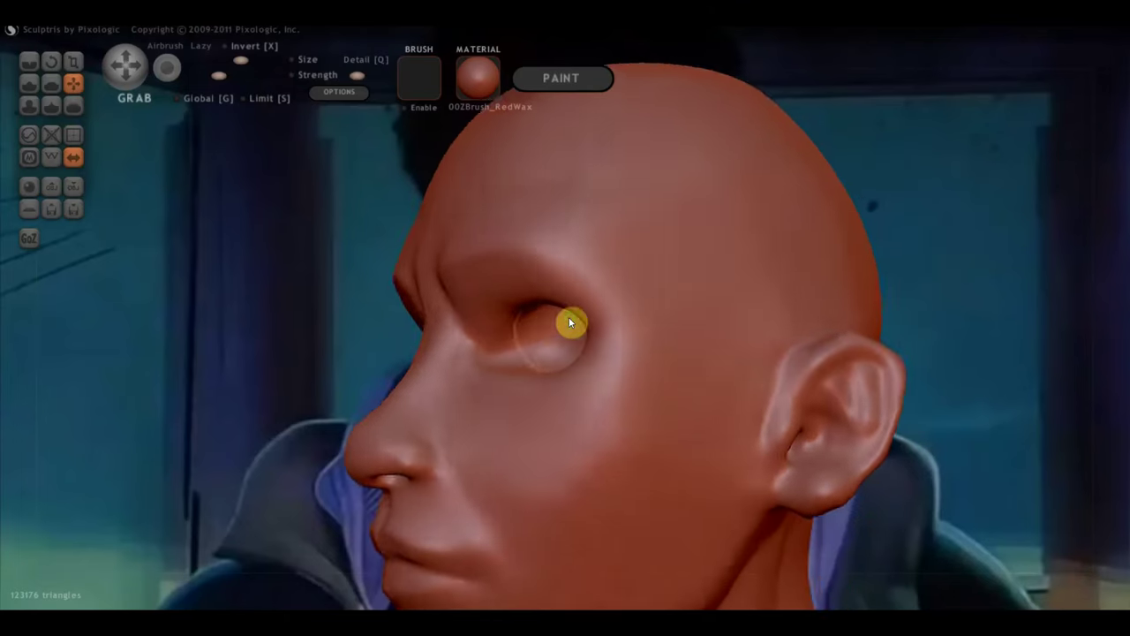
{"action": "scroll", "coordinate": [569, 335], "scroll_direction": "down", "scroll_amount": 3}
{"action": "mouse_move", "coordinate": [570, 372]}
{"action": "right_mouse_down"}
{"action": "mouse_move", "coordinate": [692, 407]}
{"action": "mouse_move", "coordinate": [611, 398]}
{"action": "mouse_move", "coordinate": [636, 444]}
{"action": "mouse_move", "coordinate": [476, 433]}
{"action": "mouse_move", "coordinate": [585, 439]}
{"action": "right_mouse_up"}
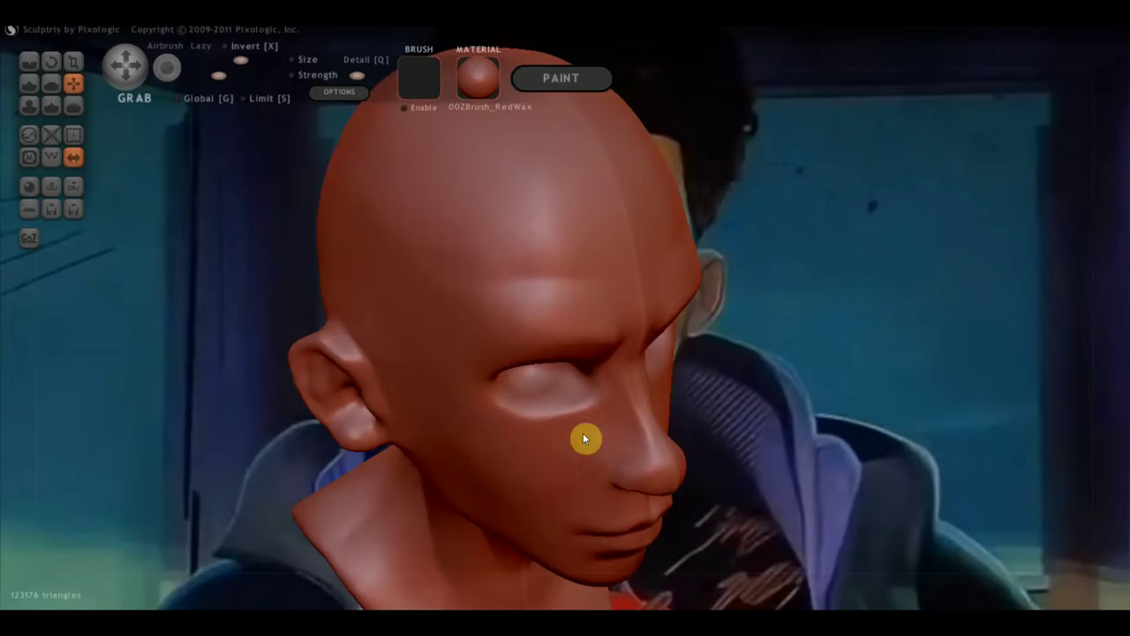
{"action": "right_click_drag", "start_coordinate": [483, 469], "coordinate": [494, 503]}
{"action": "right_click_drag", "start_coordinate": [498, 450], "coordinate": [498, 442]}
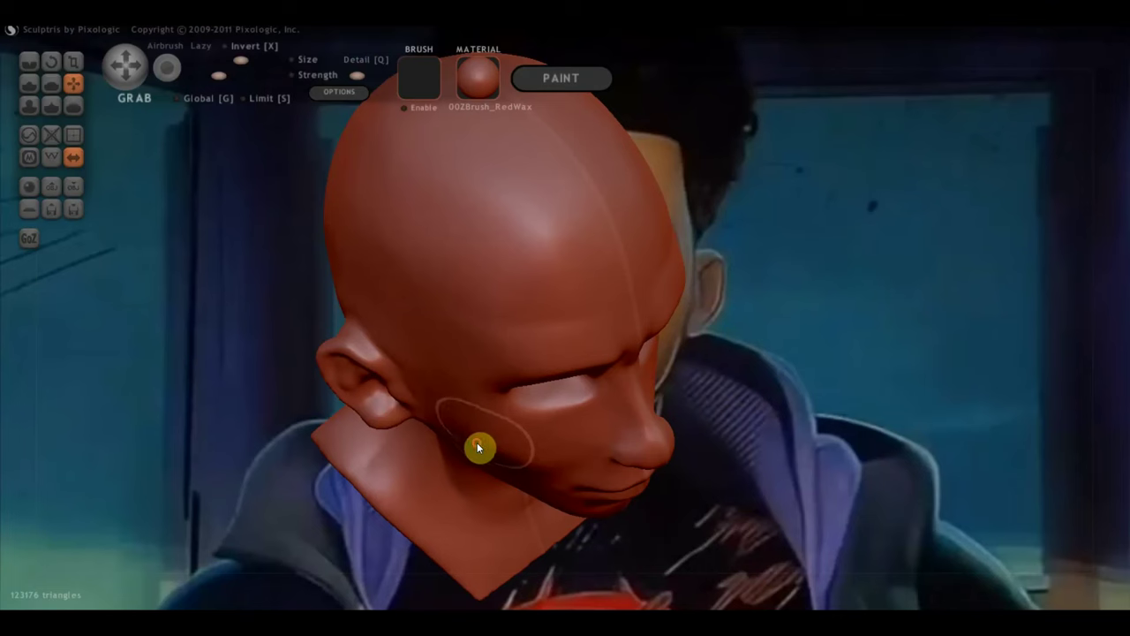
{"action": "mouse_move", "coordinate": [505, 448]}
{"action": "right_mouse_down"}
{"action": "mouse_move", "coordinate": [478, 384]}
{"action": "mouse_move", "coordinate": [391, 361]}
{"action": "mouse_move", "coordinate": [404, 298]}
{"action": "mouse_move", "coordinate": [418, 292]}
{"action": "right_mouse_up"}
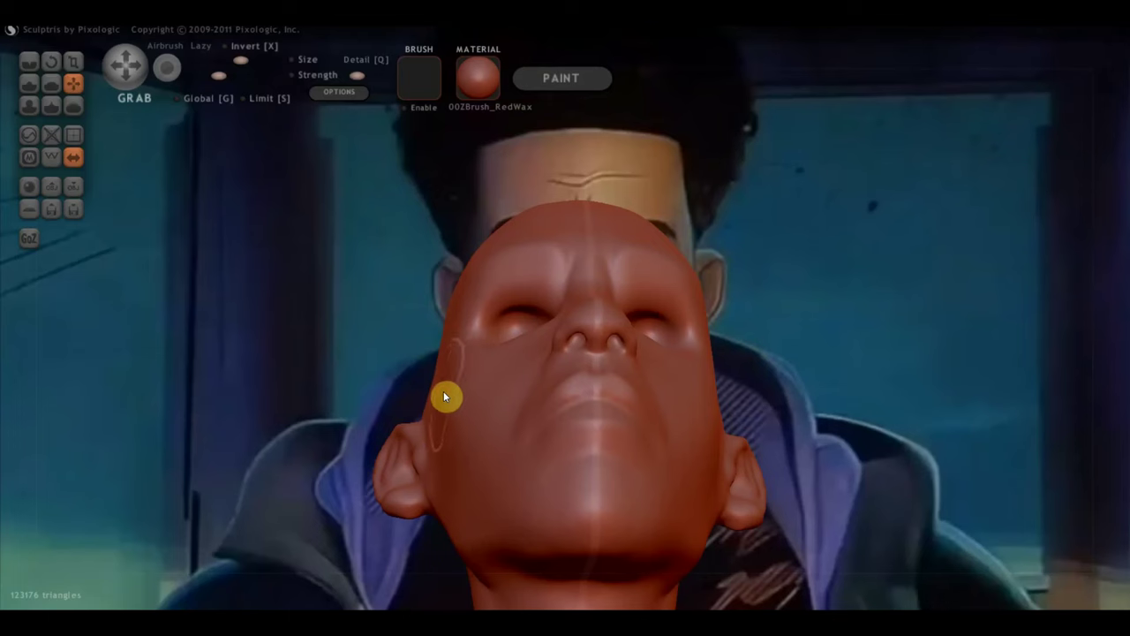
{"action": "right_click_drag", "start_coordinate": [439, 405], "coordinate": [499, 554]}
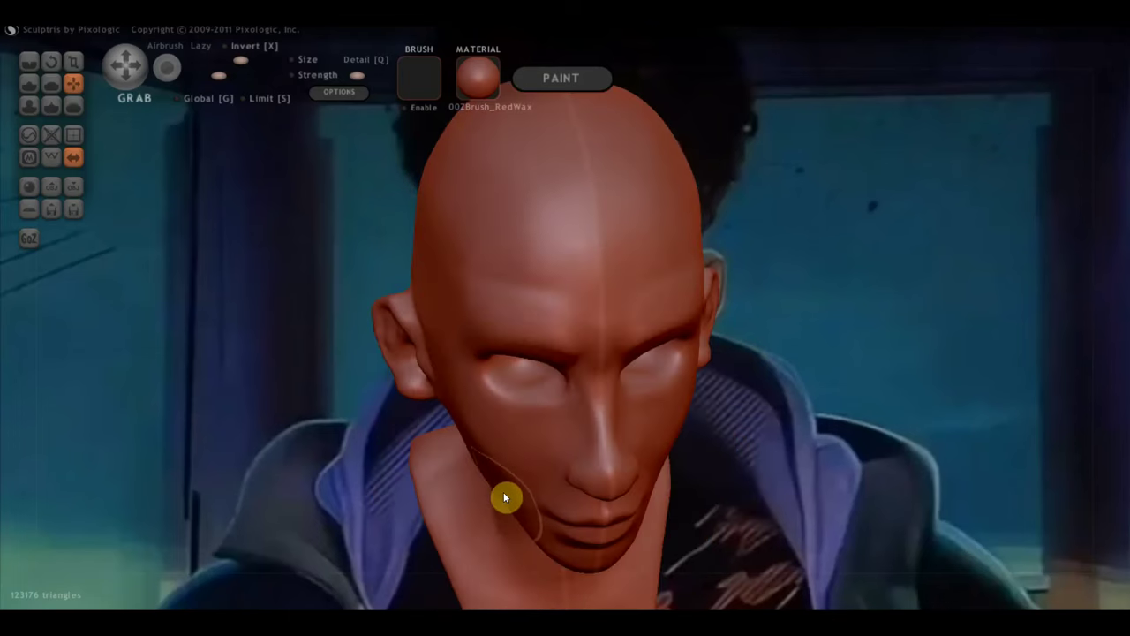
{"action": "mouse_move", "coordinate": [502, 501]}
{"action": "right_mouse_down"}
{"action": "mouse_move", "coordinate": [512, 492]}
{"action": "mouse_move", "coordinate": [491, 435]}
{"action": "mouse_move", "coordinate": [412, 449]}
{"action": "mouse_move", "coordinate": [585, 522]}
{"action": "right_mouse_up"}
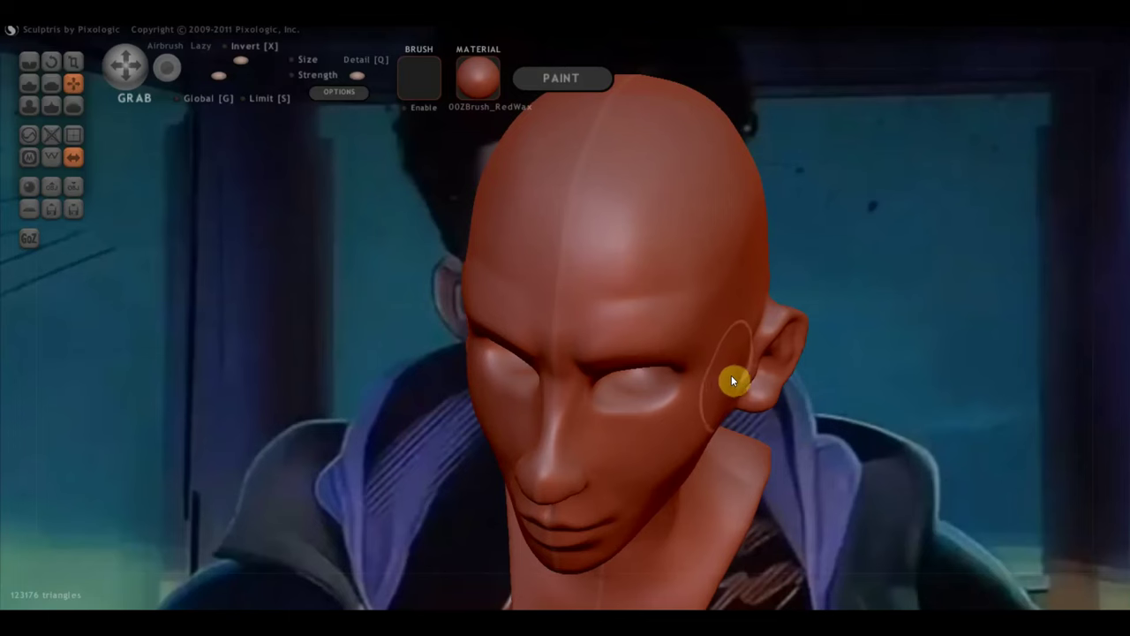
{"action": "mouse_move", "coordinate": [714, 436]}
{"action": "right_mouse_down"}
{"action": "mouse_move", "coordinate": [637, 380]}
{"action": "mouse_move", "coordinate": [748, 371]}
{"action": "mouse_move", "coordinate": [833, 392]}
{"action": "right_mouse_up"}
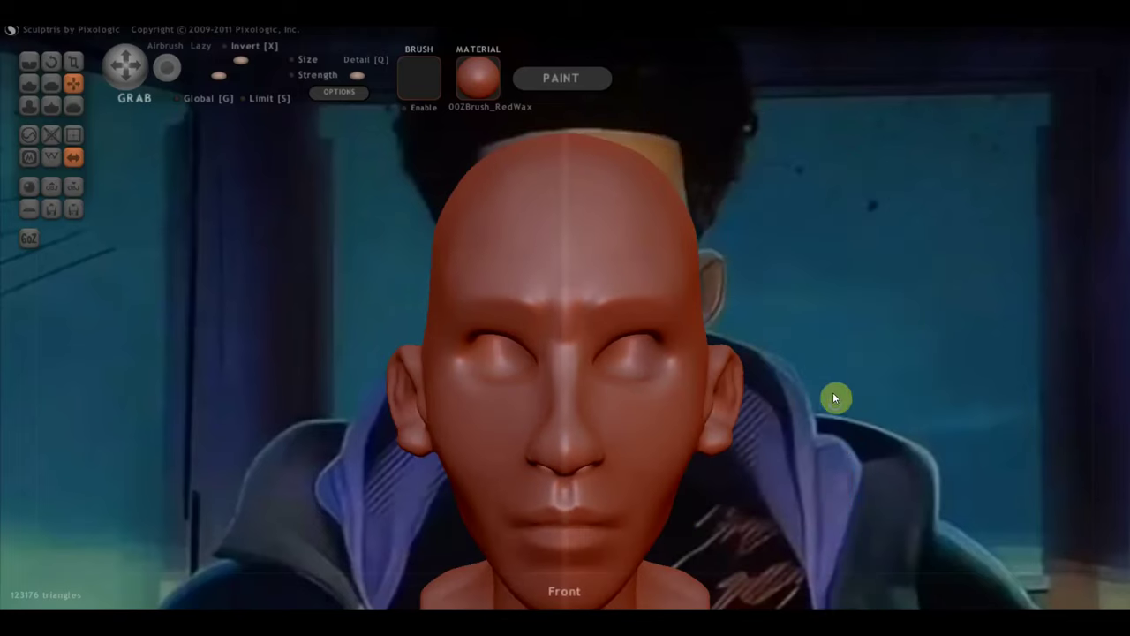
Step: Orbit around the bust, pulling the shoulder edge outward, and place it beside the reference face
{"action": "scroll", "coordinate": [846, 413], "scroll_direction": "down", "scroll_amount": 5}
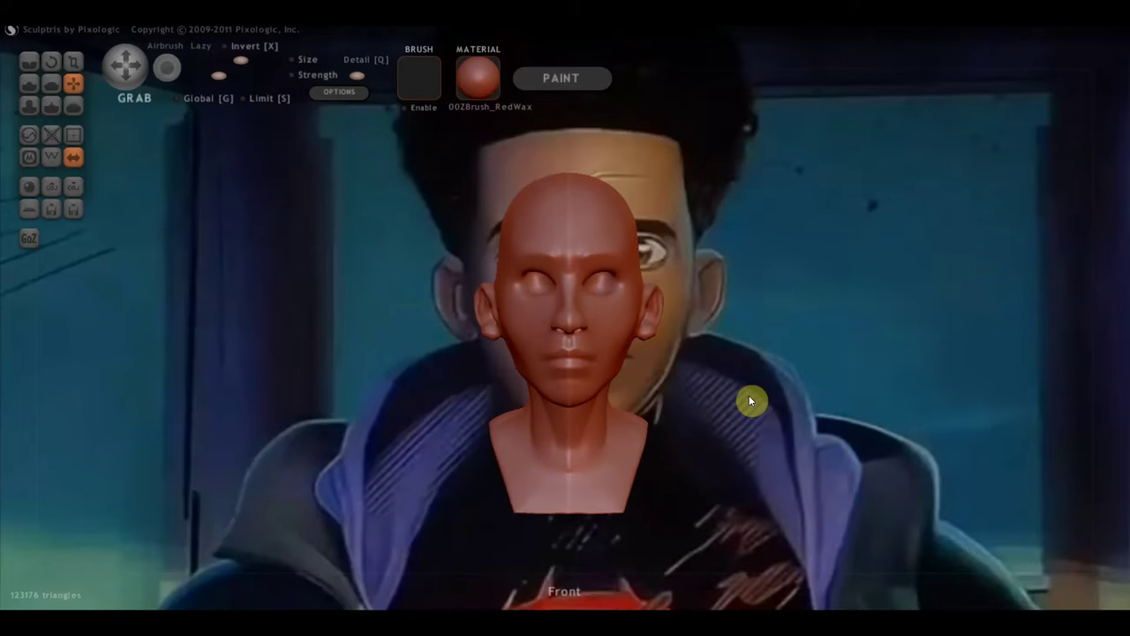
{"action": "mouse_move", "coordinate": [740, 422]}
{"action": "right_mouse_down"}
{"action": "mouse_move", "coordinate": [674, 474]}
{"action": "mouse_move", "coordinate": [643, 456]}
{"action": "right_mouse_up"}
{"action": "left_click_drag", "start_coordinate": [643, 456], "coordinate": [681, 446]}
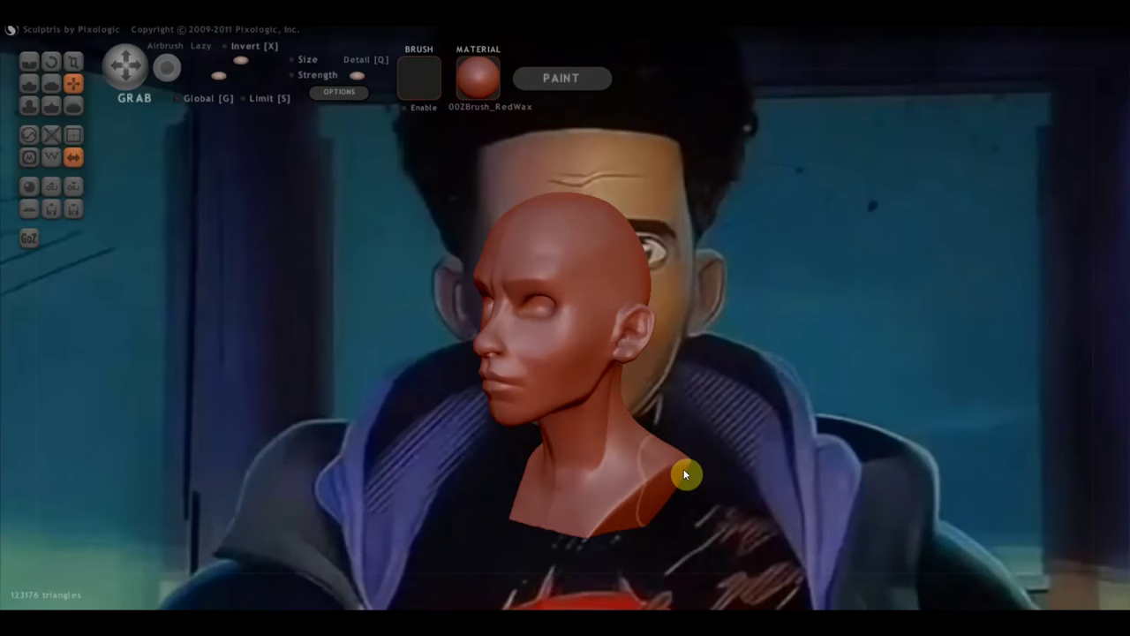
{"action": "mouse_move", "coordinate": [675, 459]}
{"action": "right_mouse_down"}
{"action": "mouse_move", "coordinate": [733, 467]}
{"action": "mouse_move", "coordinate": [632, 496]}
{"action": "mouse_move", "coordinate": [553, 487]}
{"action": "right_mouse_up"}
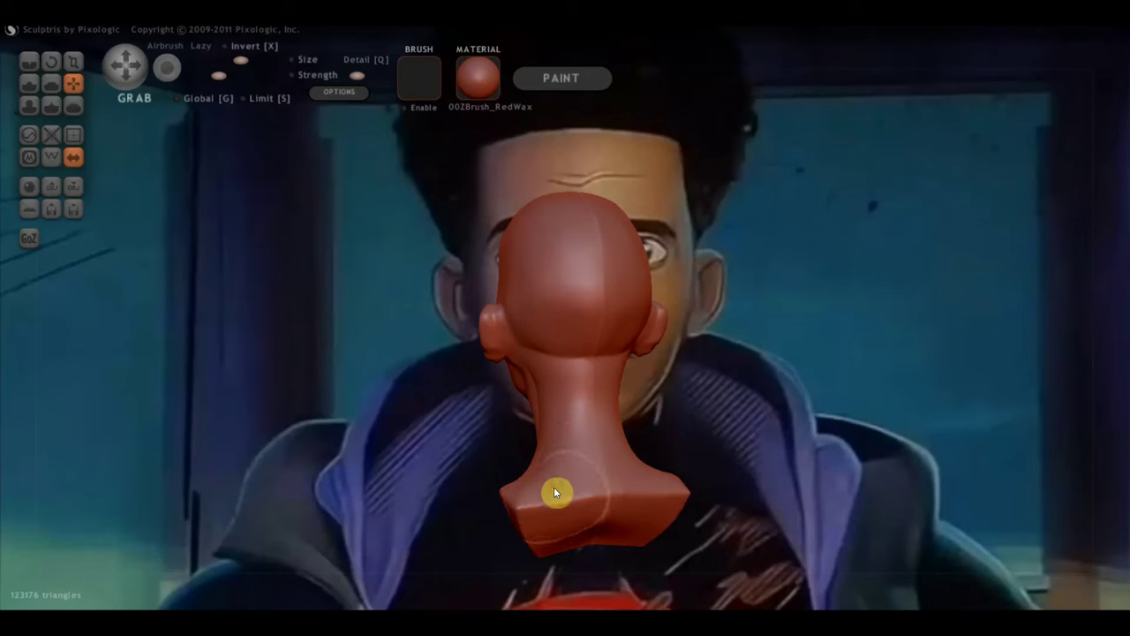
{"action": "right_click_drag", "start_coordinate": [606, 558], "coordinate": [635, 542]}
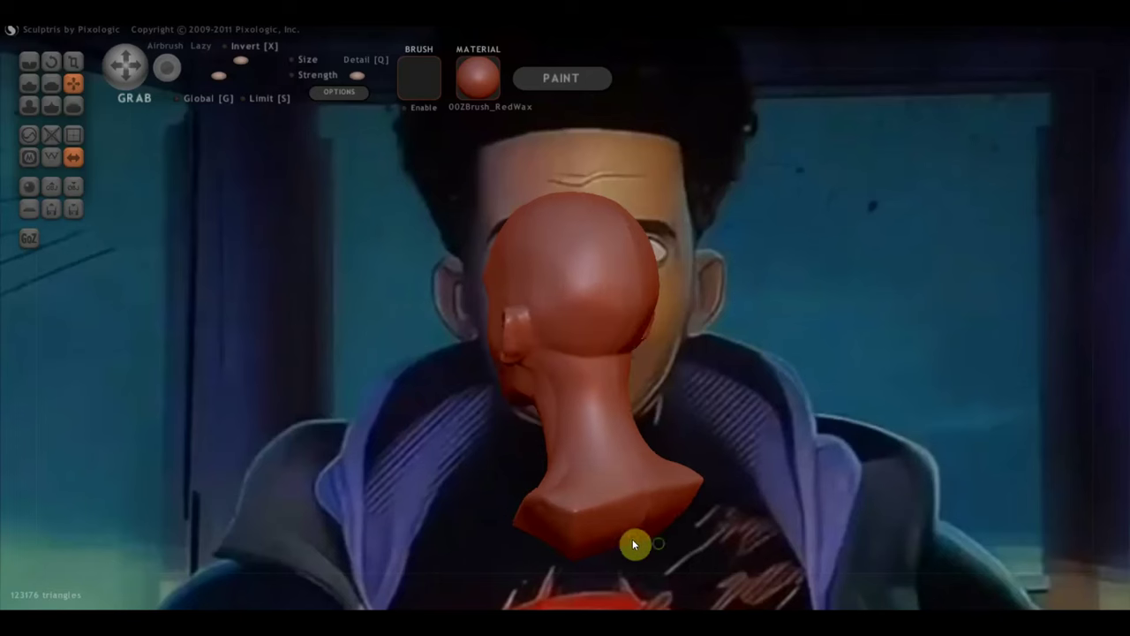
{"action": "mouse_move", "coordinate": [567, 529]}
{"action": "right_mouse_down"}
{"action": "mouse_move", "coordinate": [905, 524]}
{"action": "mouse_move", "coordinate": [820, 529]}
{"action": "right_mouse_up"}
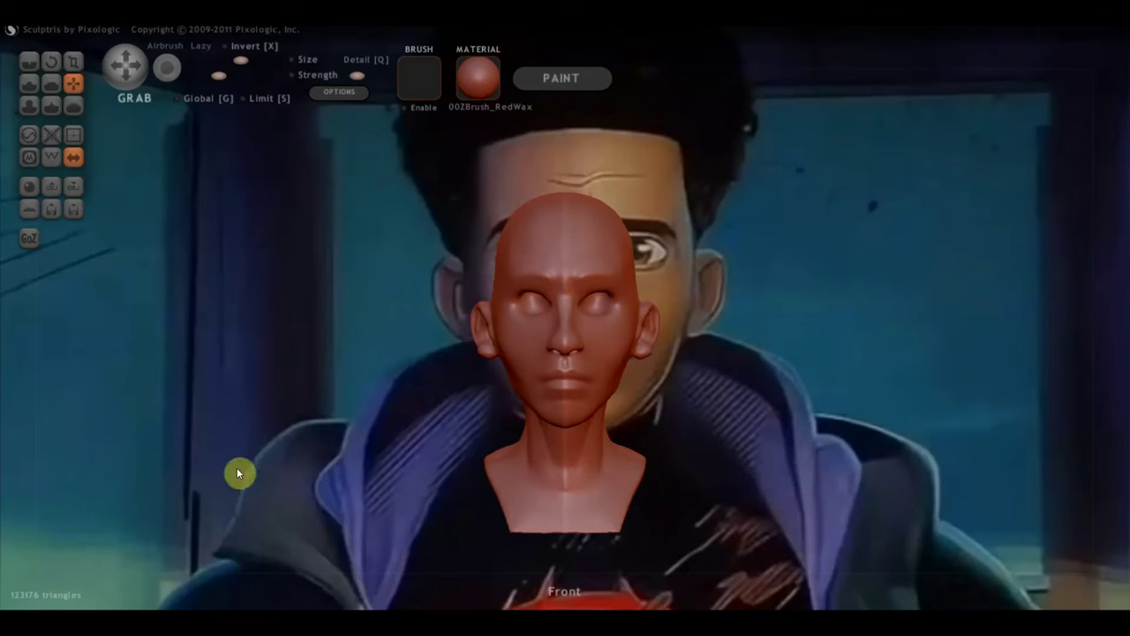
{"action": "scroll", "coordinate": [515, 443], "scroll_direction": "up", "scroll_amount": 2}
{"action": "scroll", "coordinate": [516, 441], "scroll_direction": "up", "scroll_amount": 2}
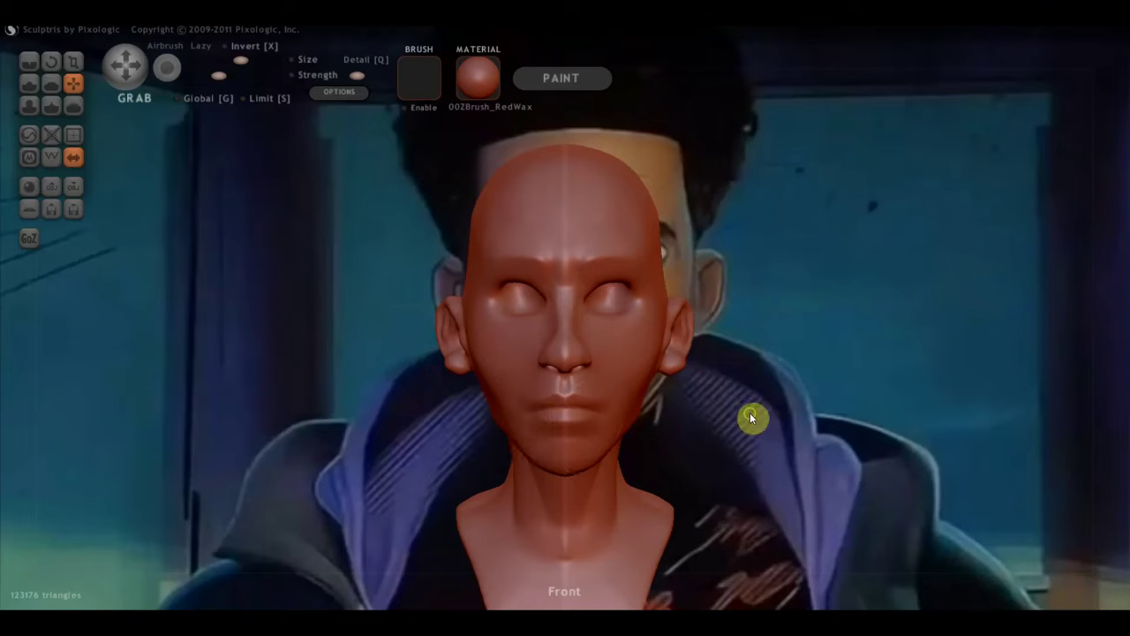
{"action": "right_click_drag", "start_coordinate": [750, 412], "coordinate": [458, 348], "text": "alt"}
Step: Recentre and zoom in, then push the nostril wings outward with Grab to widen the nose
{"action": "scroll", "coordinate": [481, 348], "scroll_direction": "up", "scroll_amount": 1}
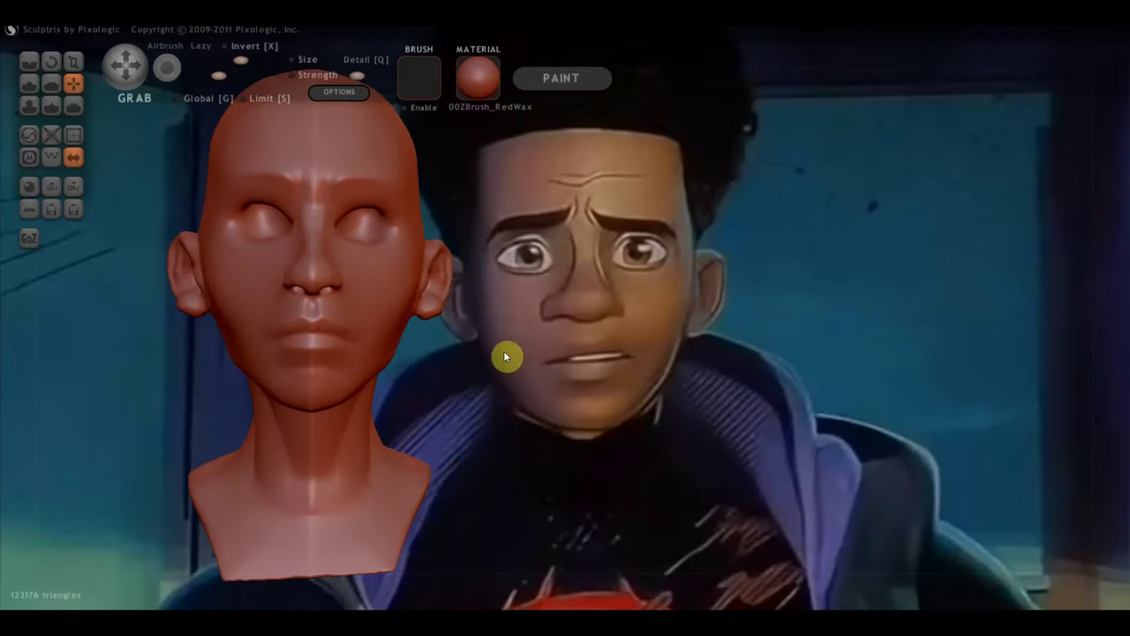
{"action": "scroll", "coordinate": [505, 370], "scroll_direction": "up", "scroll_amount": 1}
{"action": "scroll", "coordinate": [494, 402], "scroll_direction": "up", "scroll_amount": 1}
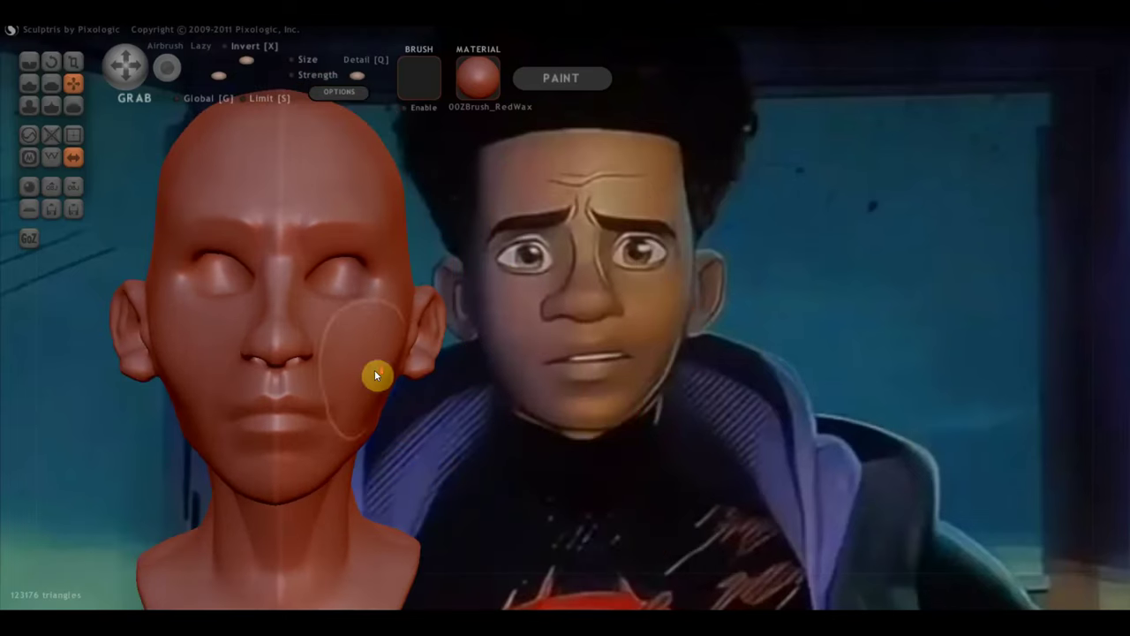
{"action": "scroll", "coordinate": [335, 355], "scroll_direction": "down", "scroll_amount": 2}
{"action": "right_click_drag", "start_coordinate": [373, 355], "coordinate": [670, 344], "text": "alt"}
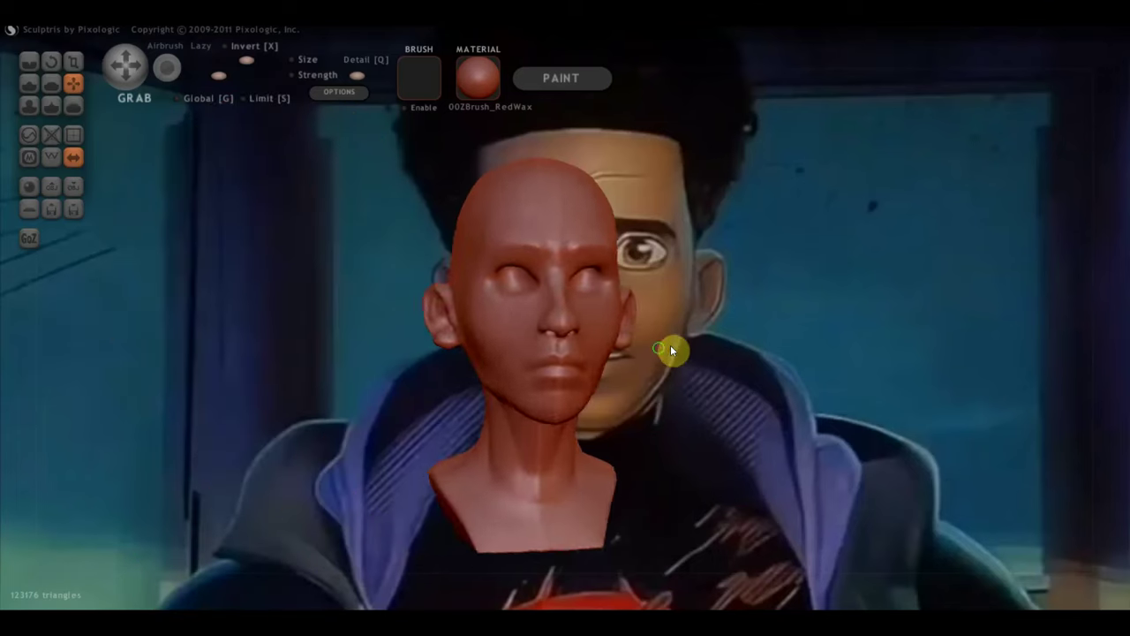
{"action": "scroll", "coordinate": [618, 358], "scroll_direction": "up", "scroll_amount": 3}
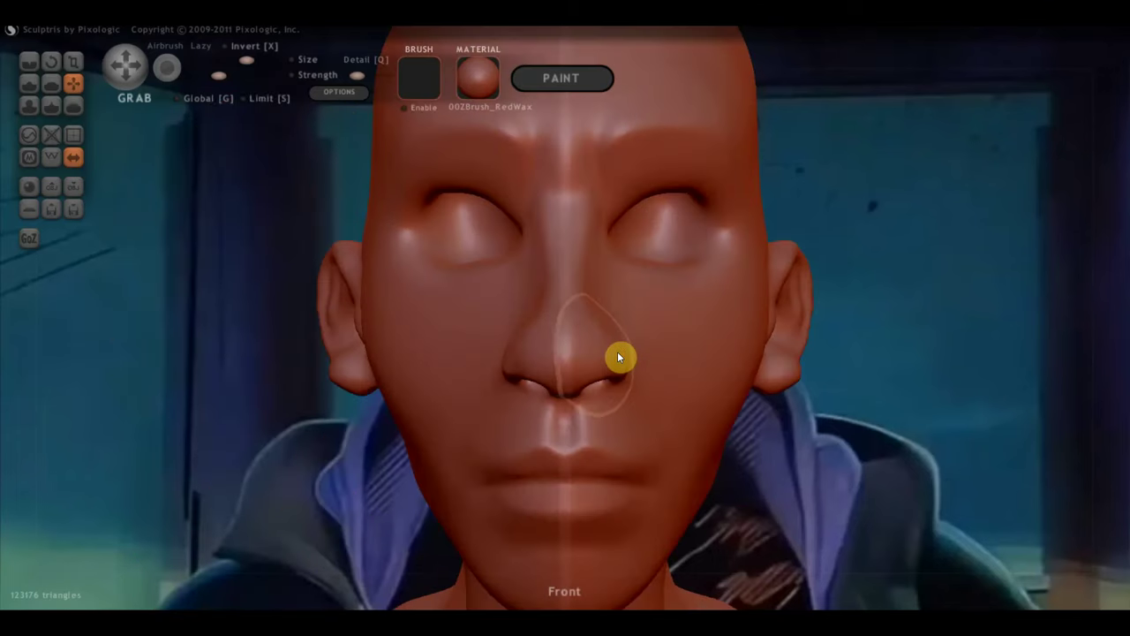
{"action": "left_click_drag", "start_coordinate": [628, 359], "coordinate": [670, 361]}
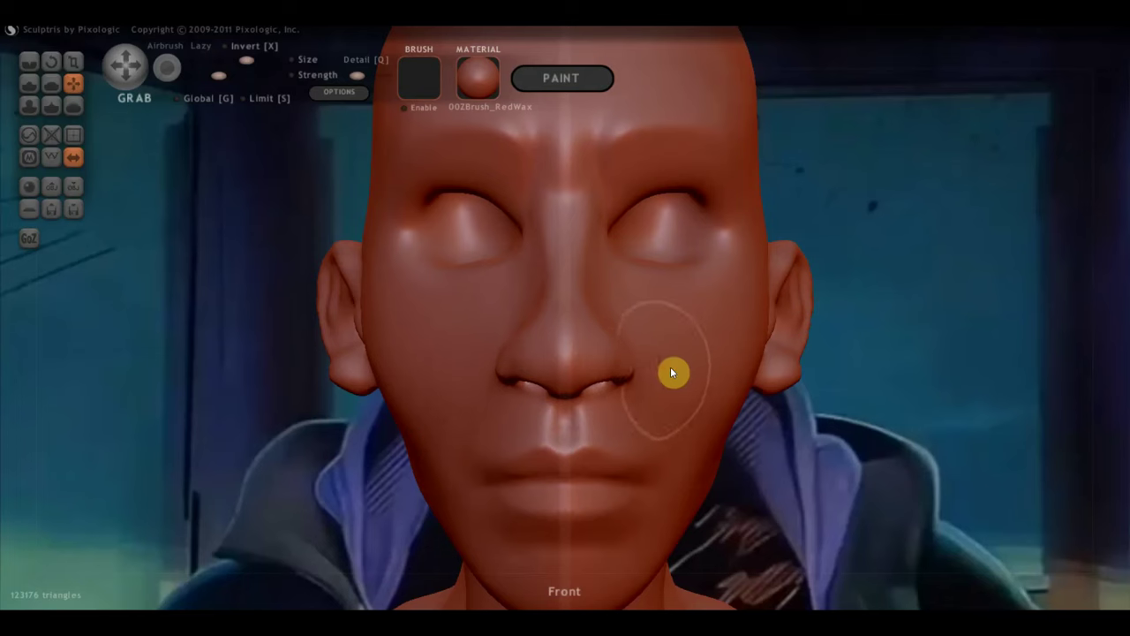
{"action": "mouse_move", "coordinate": [609, 350]}
{"action": "right_mouse_down"}
{"action": "mouse_move", "coordinate": [572, 349]}
{"action": "mouse_move", "coordinate": [621, 397]}
{"action": "right_mouse_up"}
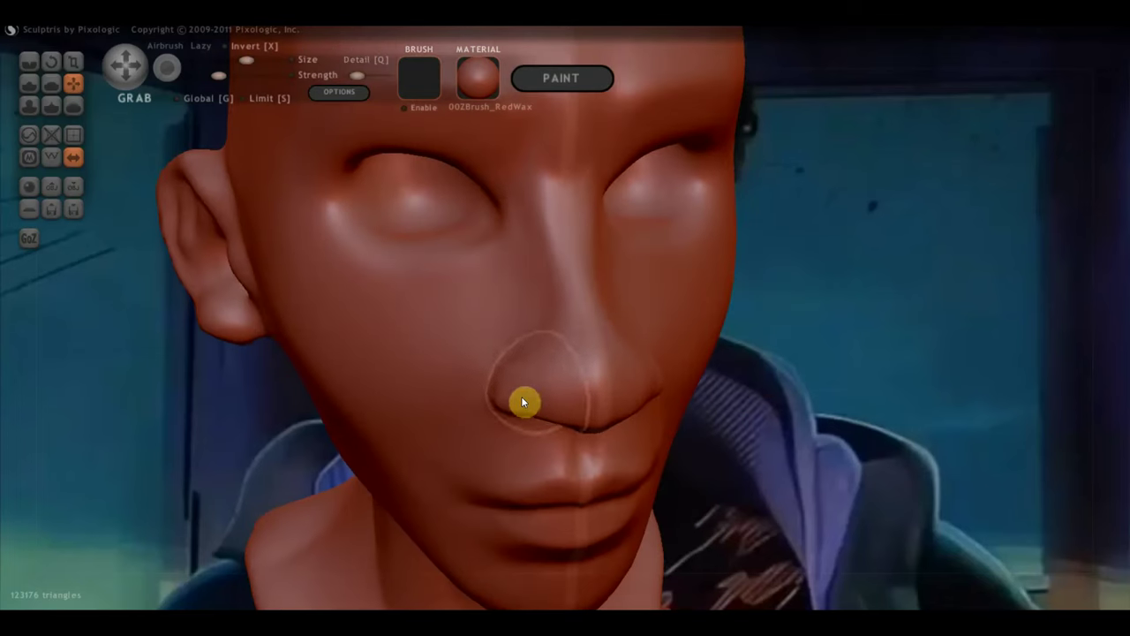
{"action": "mouse_move", "coordinate": [501, 414]}
{"action": "right_mouse_down"}
{"action": "mouse_move", "coordinate": [575, 397]}
{"action": "mouse_move", "coordinate": [498, 325]}
{"action": "mouse_move", "coordinate": [525, 368]}
{"action": "right_mouse_up"}
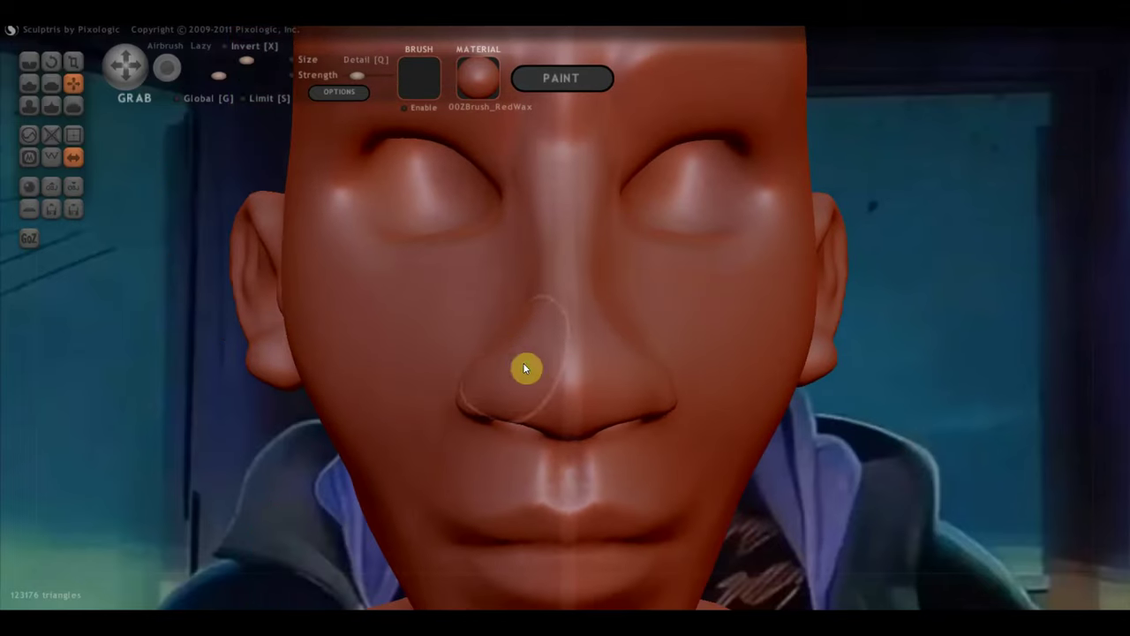
Step: Select the Draw brush with the Clay option turned on
{"action": "scroll", "coordinate": [566, 339], "scroll_direction": "down", "scroll_amount": 5}
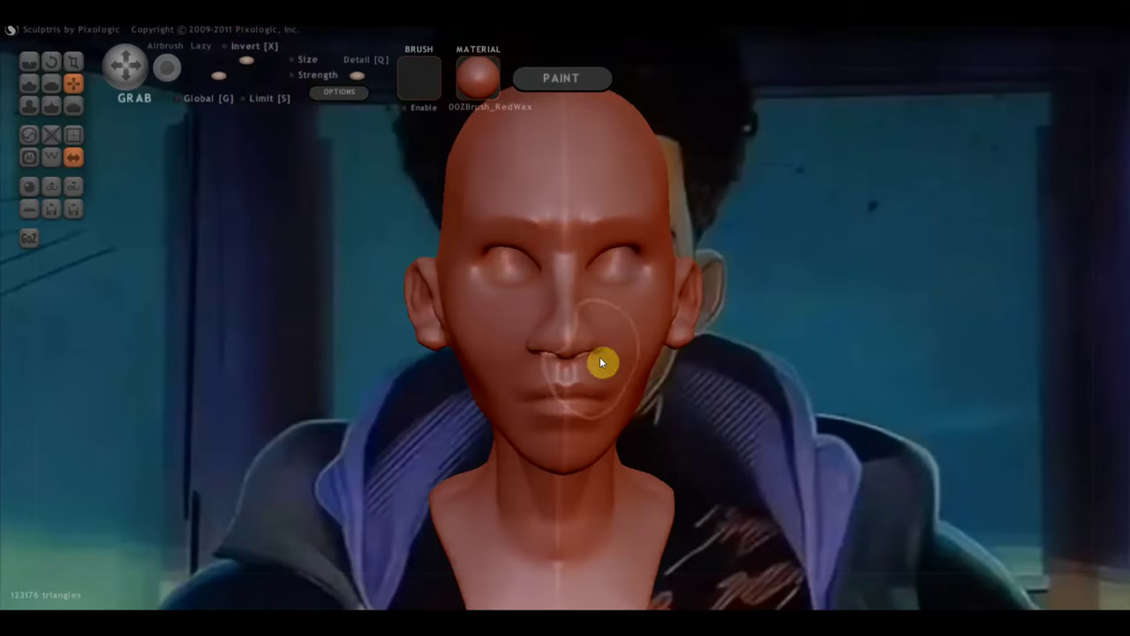
{"action": "left_click", "coordinate": [33, 91]}
{"action": "scroll", "coordinate": [418, 298], "scroll_direction": "up", "scroll_amount": 2}
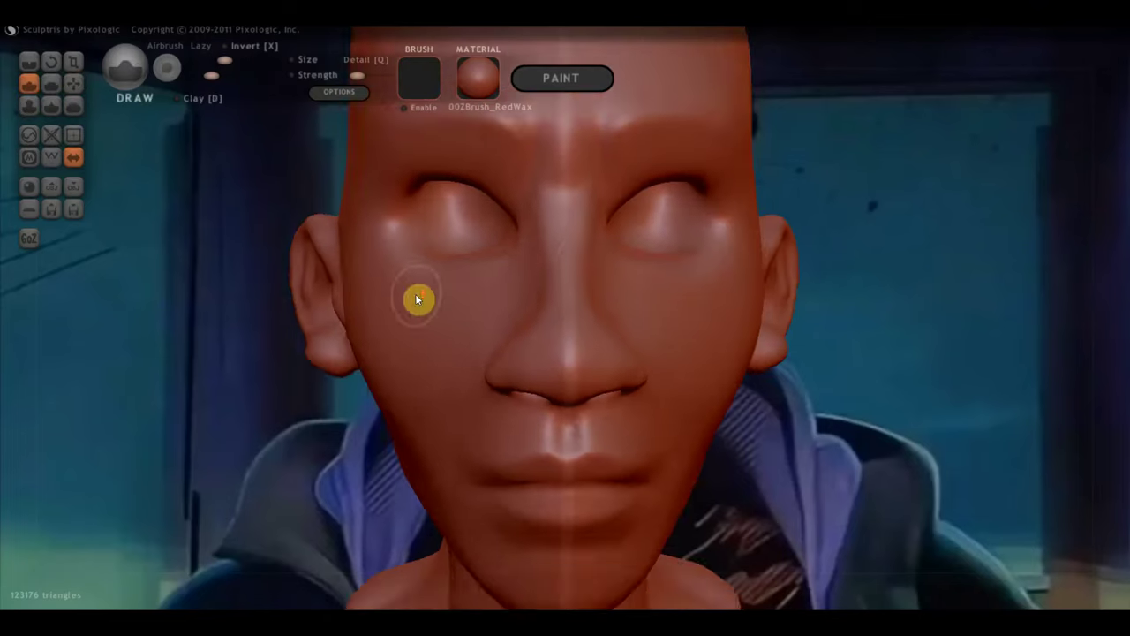
{"action": "scroll", "coordinate": [598, 246], "scroll_direction": "up", "scroll_amount": 2}
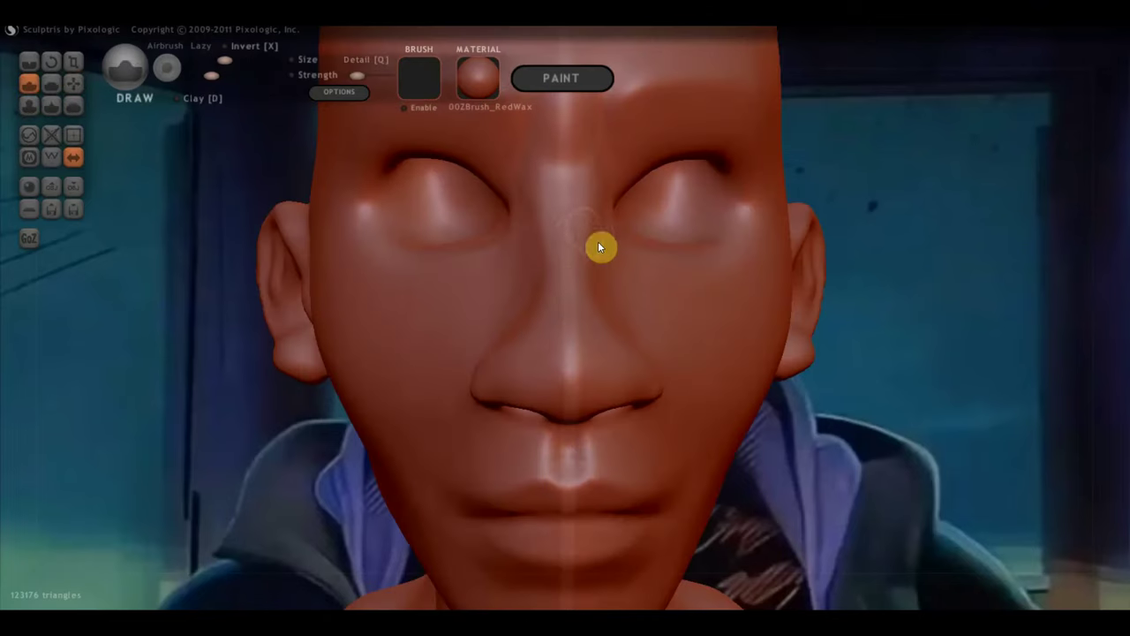
{"action": "left_click", "coordinate": [177, 98]}
Step: Raise a ridge down the nose bridge and refine the tip and nostrils, checking from profile and below
{"action": "mouse_move", "coordinate": [574, 253]}
{"action": "right_mouse_down"}
{"action": "mouse_move", "coordinate": [525, 270]}
{"action": "mouse_move", "coordinate": [568, 219]}
{"action": "right_mouse_up"}
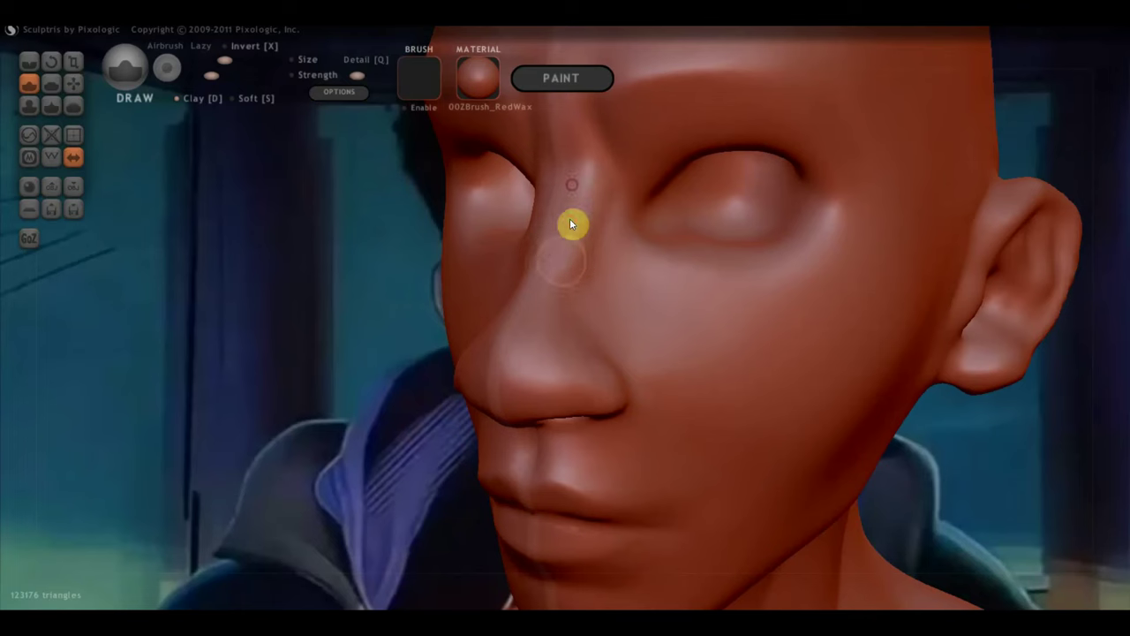
{"action": "left_click_drag", "start_coordinate": [592, 202], "coordinate": [618, 291]}
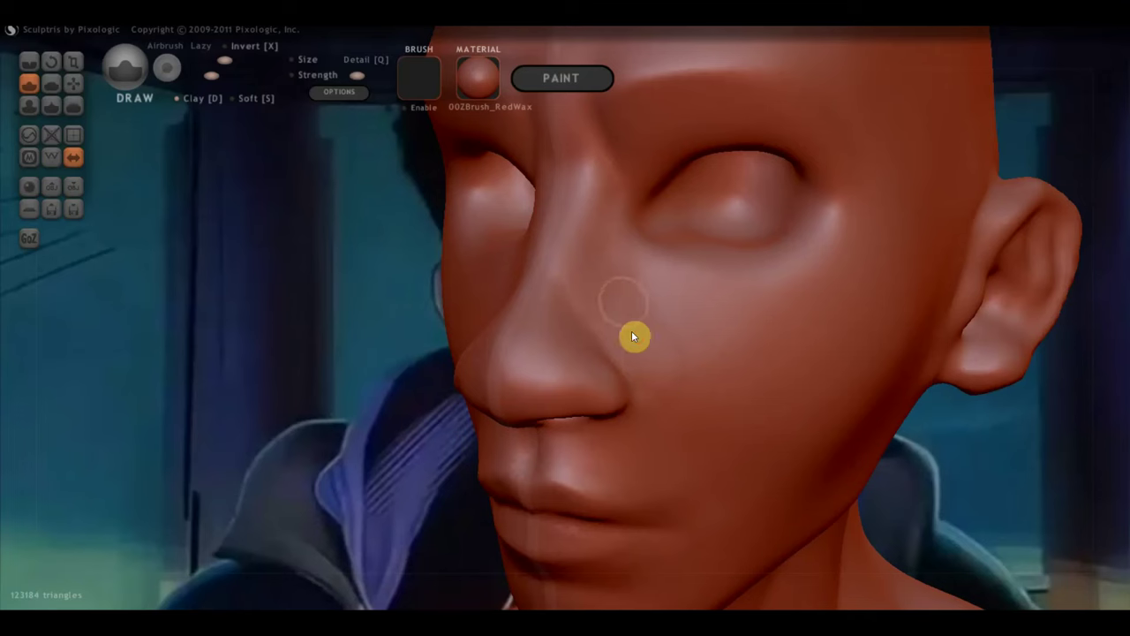
{"action": "left_click_drag", "start_coordinate": [580, 370], "coordinate": [549, 357]}
{"action": "left_click_drag", "start_coordinate": [521, 416], "coordinate": [519, 417]}
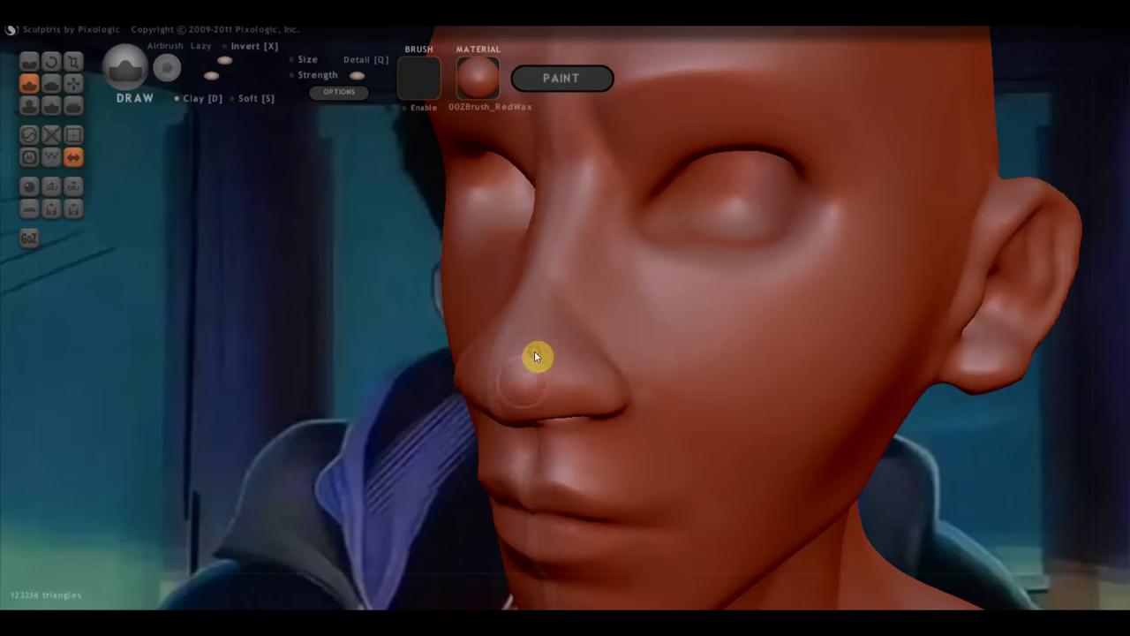
{"action": "left_click_drag", "start_coordinate": [534, 357], "coordinate": [535, 409]}
{"action": "right_click_drag", "start_coordinate": [635, 415], "coordinate": [590, 415]}
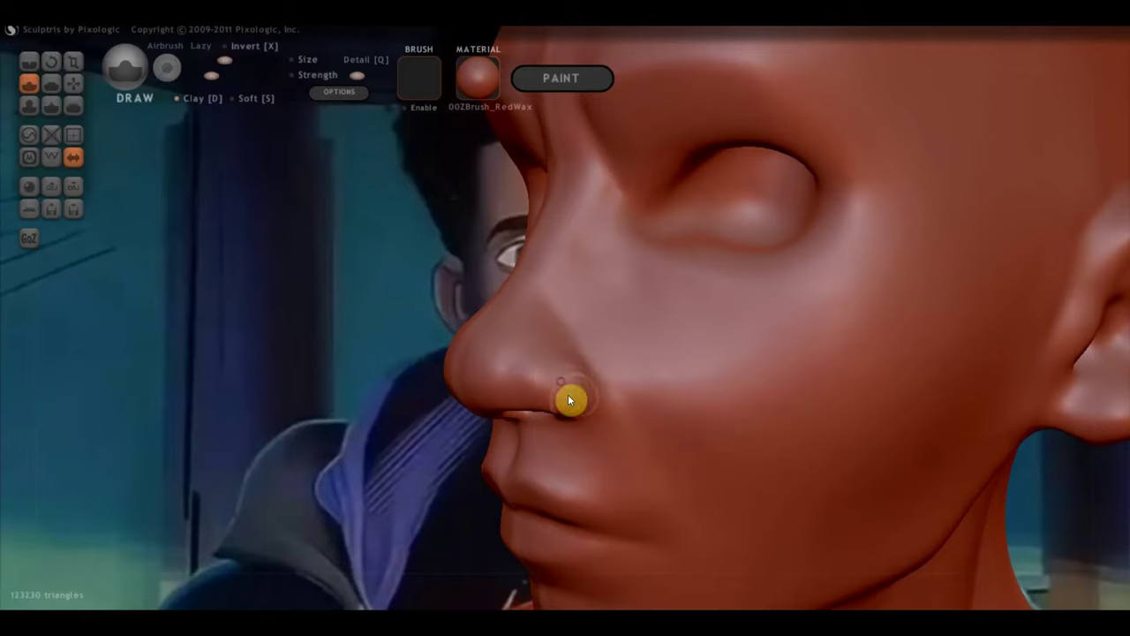
{"action": "right_click_drag", "start_coordinate": [568, 394], "coordinate": [808, 376]}
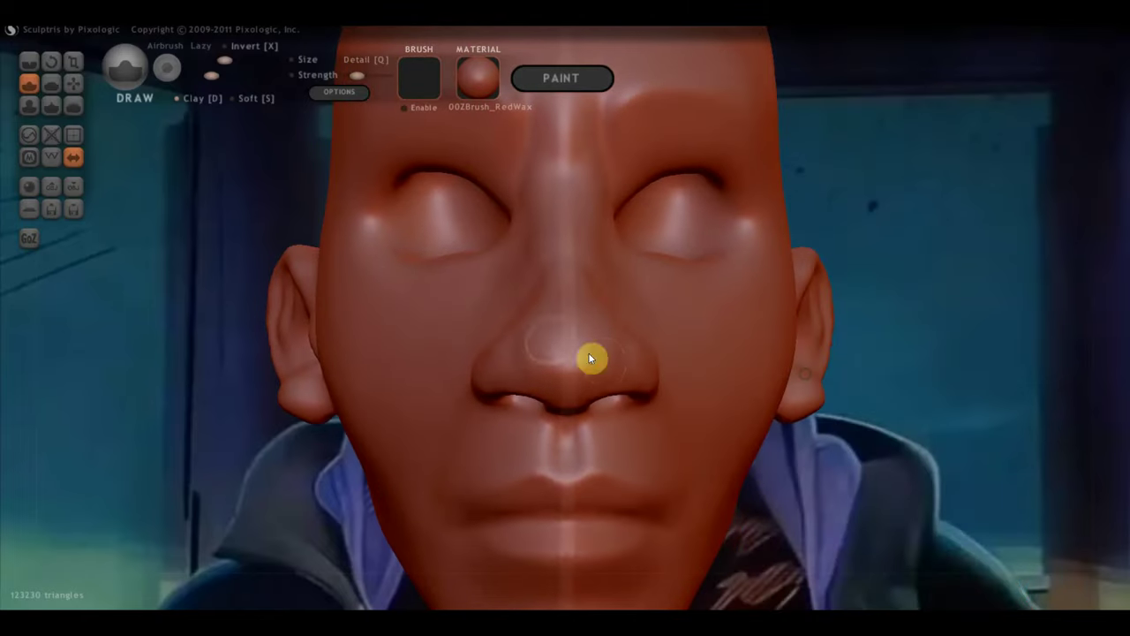
{"action": "mouse_move", "coordinate": [590, 358]}
{"action": "right_mouse_down"}
{"action": "mouse_move", "coordinate": [565, 344]}
{"action": "mouse_move", "coordinate": [626, 366]}
{"action": "right_mouse_up"}
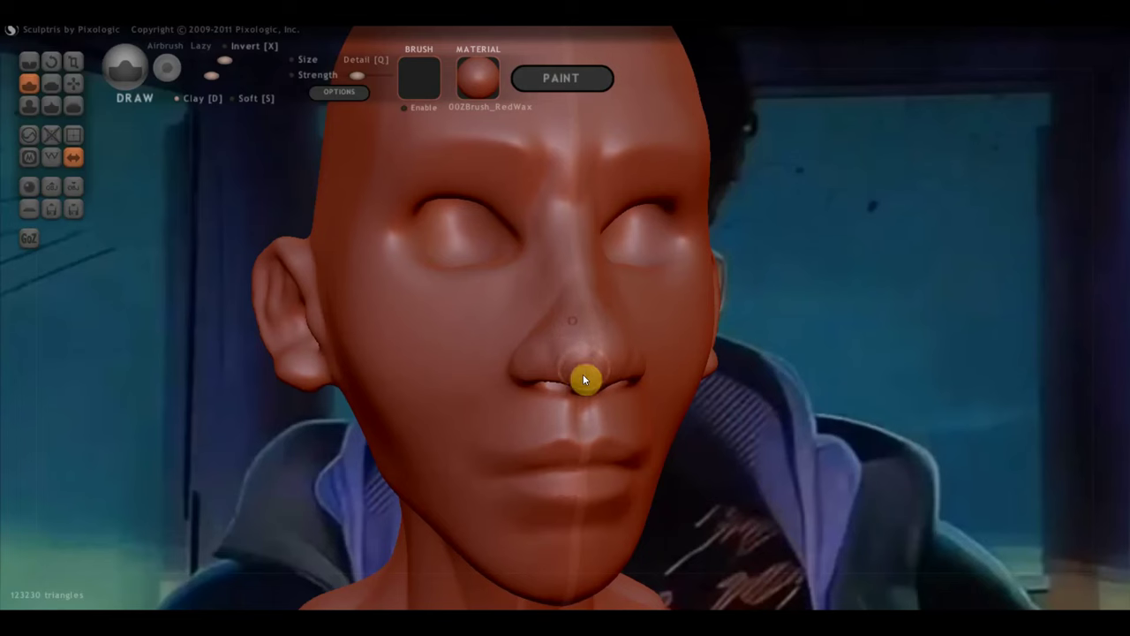
{"action": "mouse_move", "coordinate": [524, 396]}
{"action": "right_mouse_down"}
{"action": "mouse_move", "coordinate": [512, 363]}
{"action": "mouse_move", "coordinate": [569, 371]}
{"action": "right_mouse_up"}
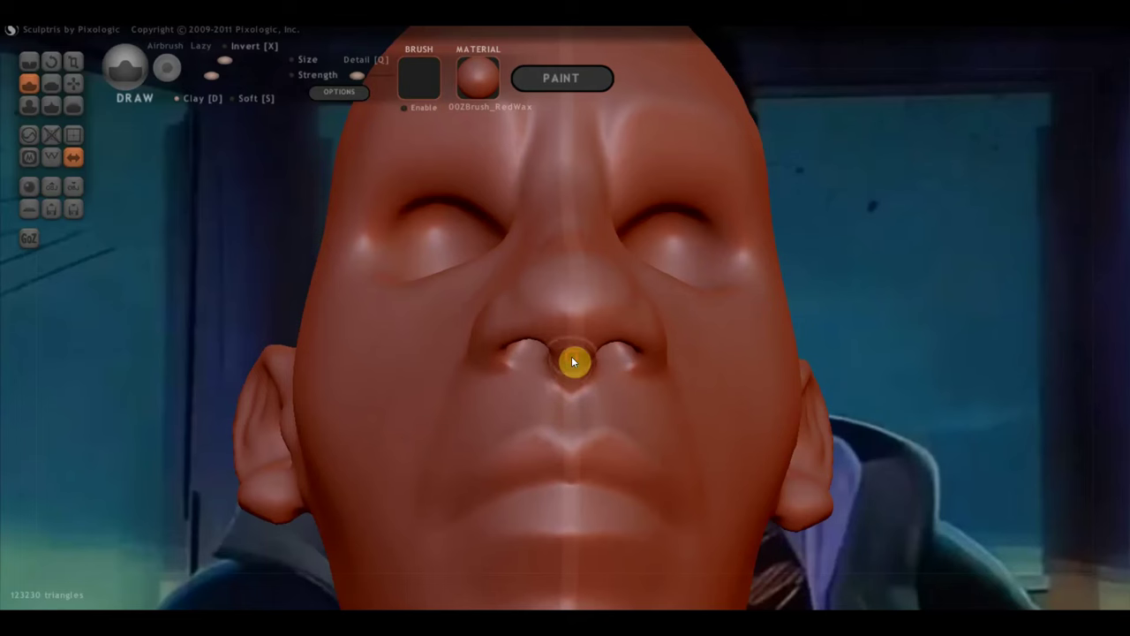
{"action": "mouse_move", "coordinate": [572, 381]}
{"action": "right_mouse_down"}
{"action": "mouse_move", "coordinate": [583, 311]}
{"action": "mouse_move", "coordinate": [565, 433]}
{"action": "right_mouse_up"}
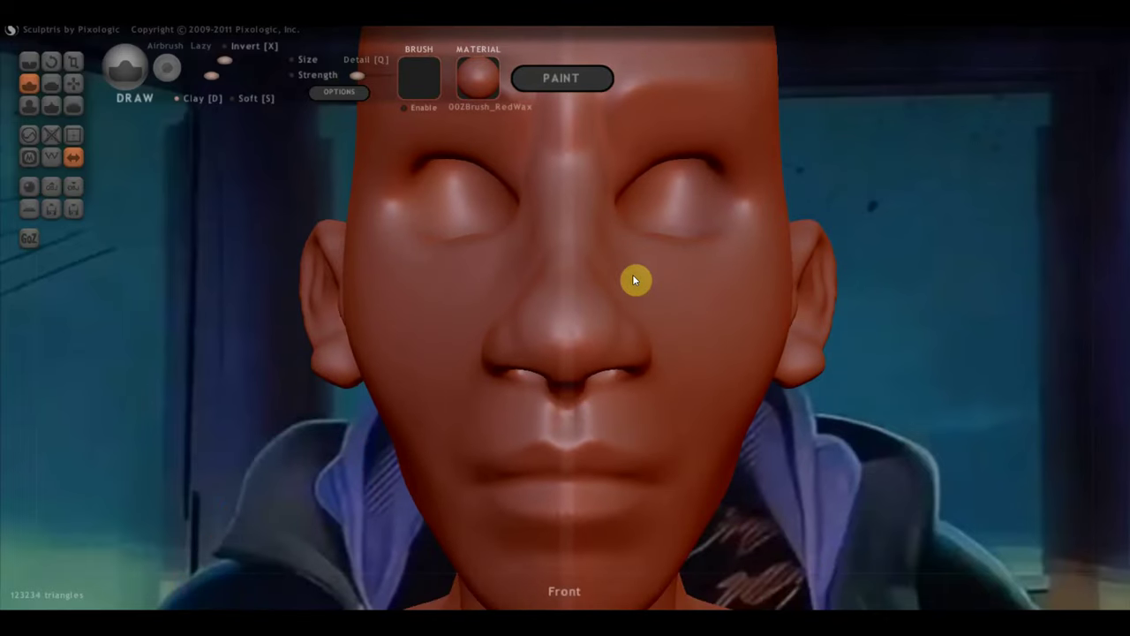
Step: Flatten the side of the nose bridge, then check the jaw and head from front and above
{"action": "left_click", "coordinate": [51, 83]}
{"action": "mouse_move", "coordinate": [240, 148]}
{"action": "right_mouse_down"}
{"action": "mouse_move", "coordinate": [516, 278]}
{"action": "mouse_move", "coordinate": [592, 260]}
{"action": "right_mouse_up"}
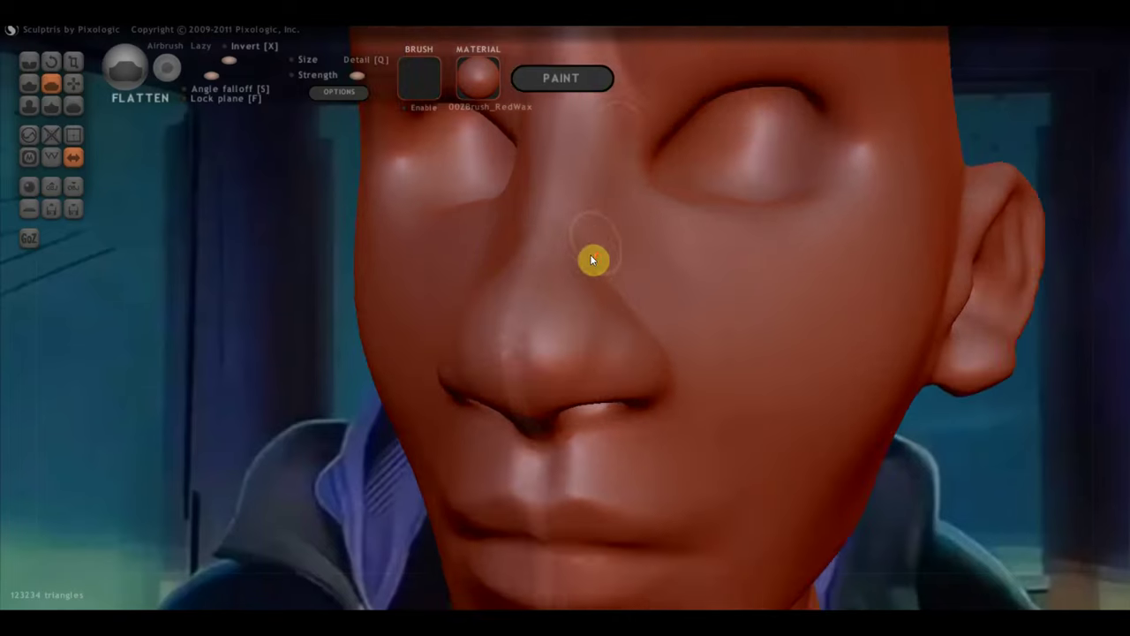
{"action": "mouse_move", "coordinate": [592, 260]}
{"action": "left_mouse_down"}
{"action": "mouse_move", "coordinate": [624, 119]}
{"action": "mouse_move", "coordinate": [606, 189]}
{"action": "left_mouse_up"}
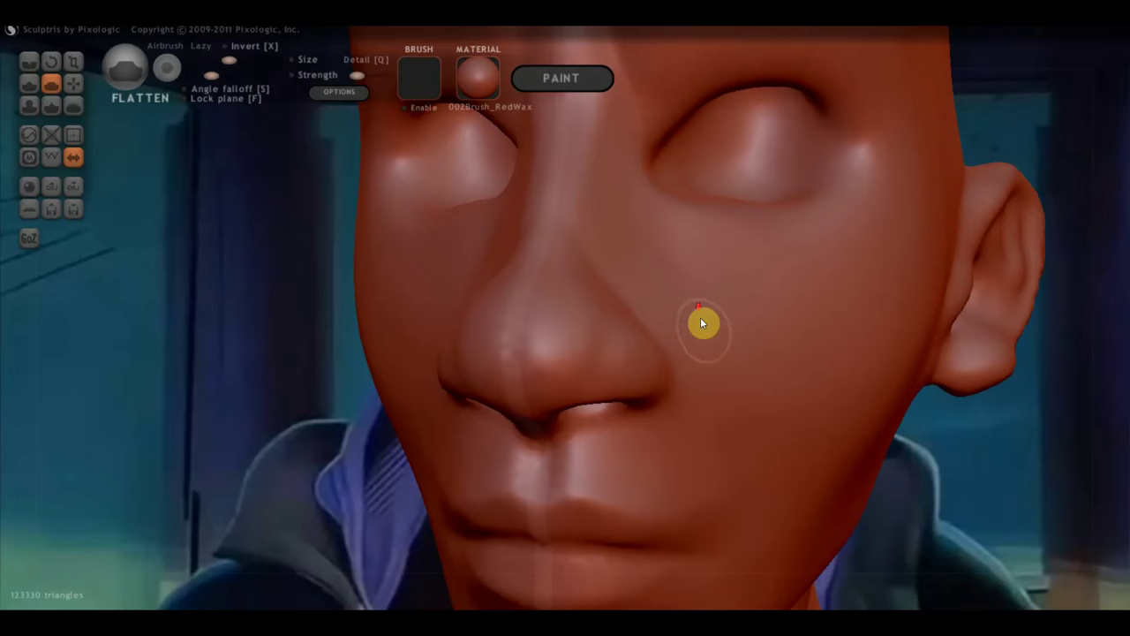
{"action": "mouse_move", "coordinate": [700, 317]}
{"action": "right_mouse_down"}
{"action": "mouse_move", "coordinate": [678, 284]}
{"action": "mouse_move", "coordinate": [605, 380]}
{"action": "mouse_move", "coordinate": [615, 354]}
{"action": "mouse_move", "coordinate": [650, 350]}
{"action": "mouse_move", "coordinate": [639, 353]}
{"action": "right_mouse_up"}
{"action": "mouse_move", "coordinate": [598, 306]}
{"action": "right_mouse_down"}
{"action": "mouse_move", "coordinate": [576, 316]}
{"action": "mouse_move", "coordinate": [597, 338]}
{"action": "mouse_move", "coordinate": [598, 376]}
{"action": "right_mouse_up"}
{"action": "mouse_move", "coordinate": [604, 331]}
{"action": "right_mouse_down"}
{"action": "mouse_move", "coordinate": [617, 344]}
{"action": "mouse_move", "coordinate": [591, 269]}
{"action": "right_mouse_up"}
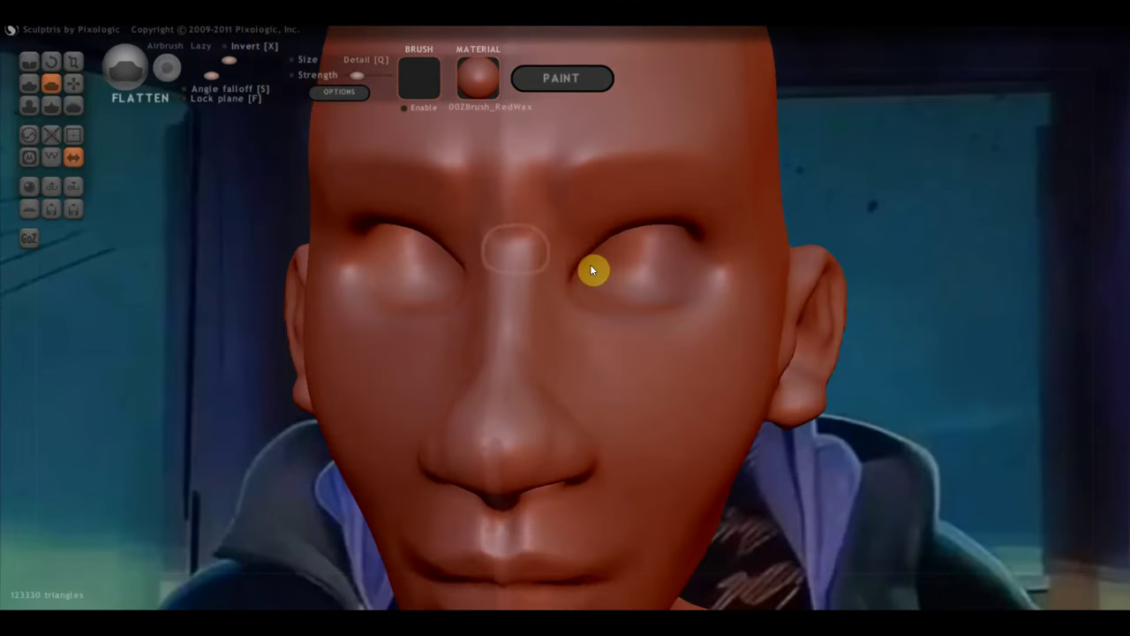
Step: With the Draw brush, build up and crease the upper eyelids, then turn off Soft falloff
{"action": "left_click", "coordinate": [29, 83]}
{"action": "right_click_drag", "start_coordinate": [700, 237], "coordinate": [667, 244]}
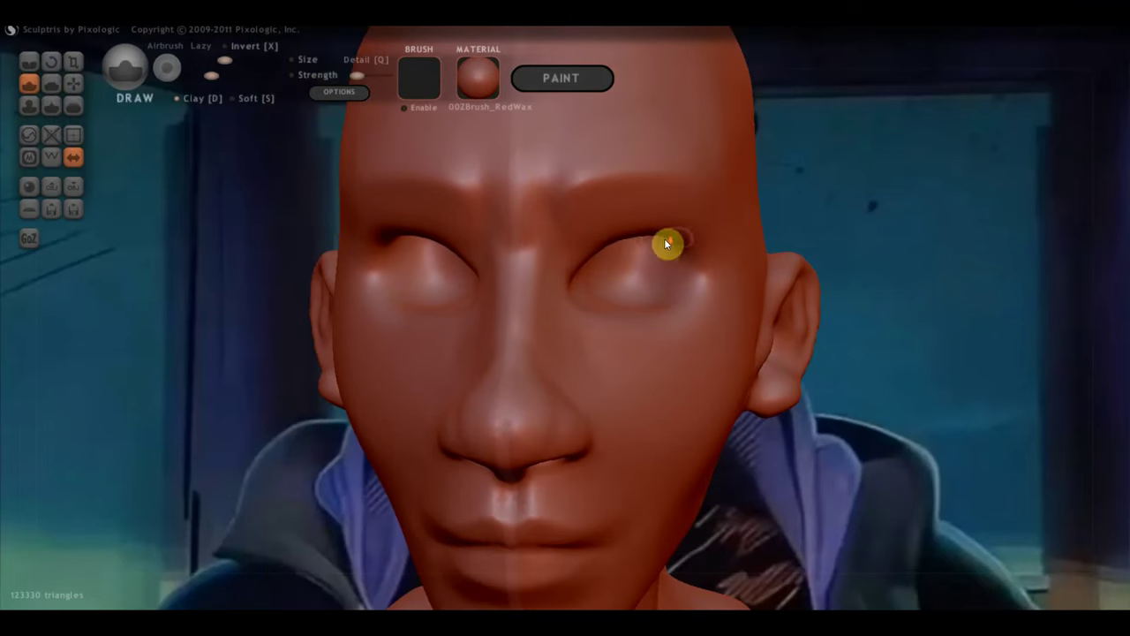
{"action": "mouse_move", "coordinate": [661, 226]}
{"action": "left_mouse_down"}
{"action": "mouse_move", "coordinate": [692, 234]}
{"action": "mouse_move", "coordinate": [656, 230]}
{"action": "mouse_move", "coordinate": [609, 245]}
{"action": "mouse_move", "coordinate": [698, 238]}
{"action": "mouse_move", "coordinate": [627, 240]}
{"action": "mouse_move", "coordinate": [662, 242]}
{"action": "mouse_move", "coordinate": [650, 239]}
{"action": "left_mouse_up"}
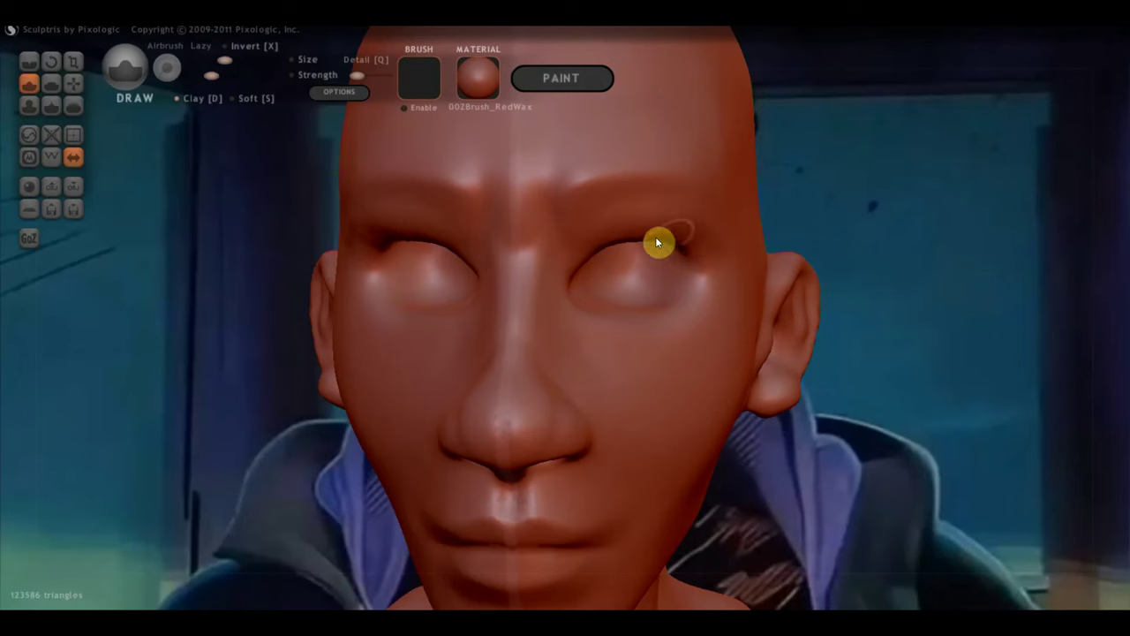
{"action": "right_click_drag", "start_coordinate": [681, 242], "coordinate": [645, 234]}
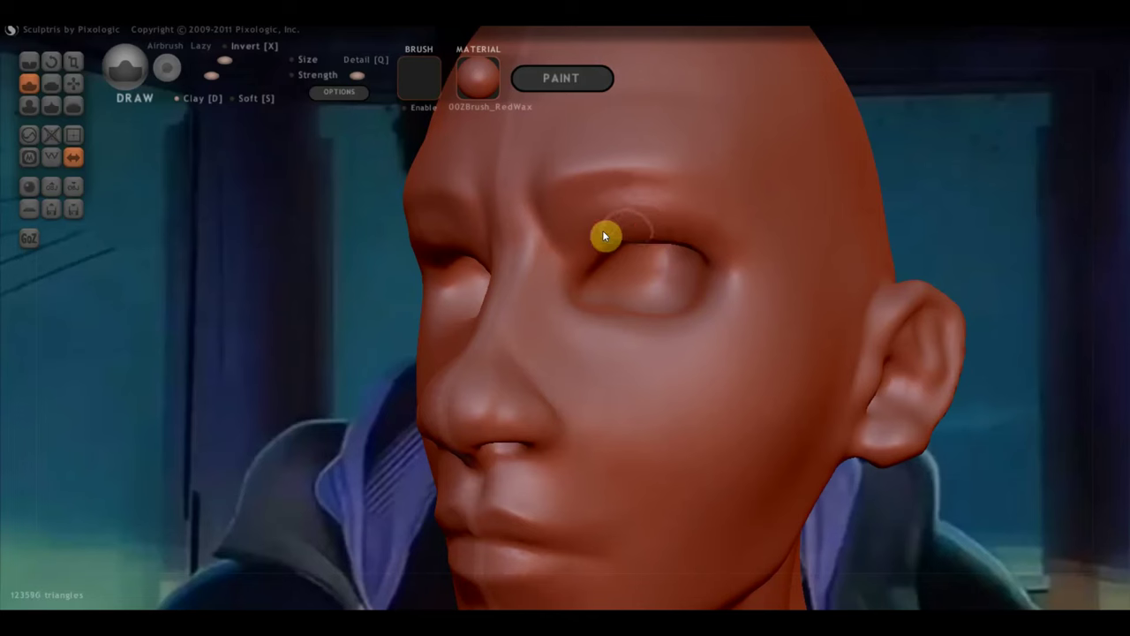
{"action": "mouse_move", "coordinate": [640, 233]}
{"action": "left_mouse_down"}
{"action": "mouse_move", "coordinate": [617, 227]}
{"action": "mouse_move", "coordinate": [715, 253]}
{"action": "mouse_move", "coordinate": [641, 223]}
{"action": "mouse_move", "coordinate": [617, 228]}
{"action": "mouse_move", "coordinate": [620, 248]}
{"action": "left_mouse_up"}
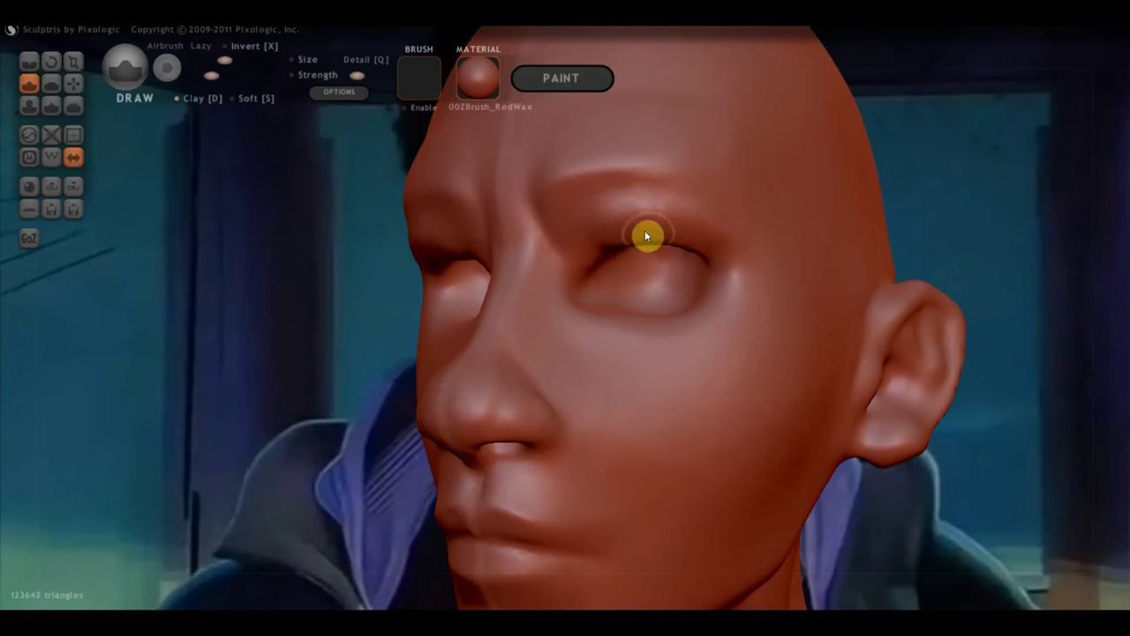
{"action": "mouse_move", "coordinate": [721, 247]}
{"action": "right_mouse_down"}
{"action": "mouse_move", "coordinate": [841, 256]}
{"action": "mouse_move", "coordinate": [875, 275]}
{"action": "right_mouse_up"}
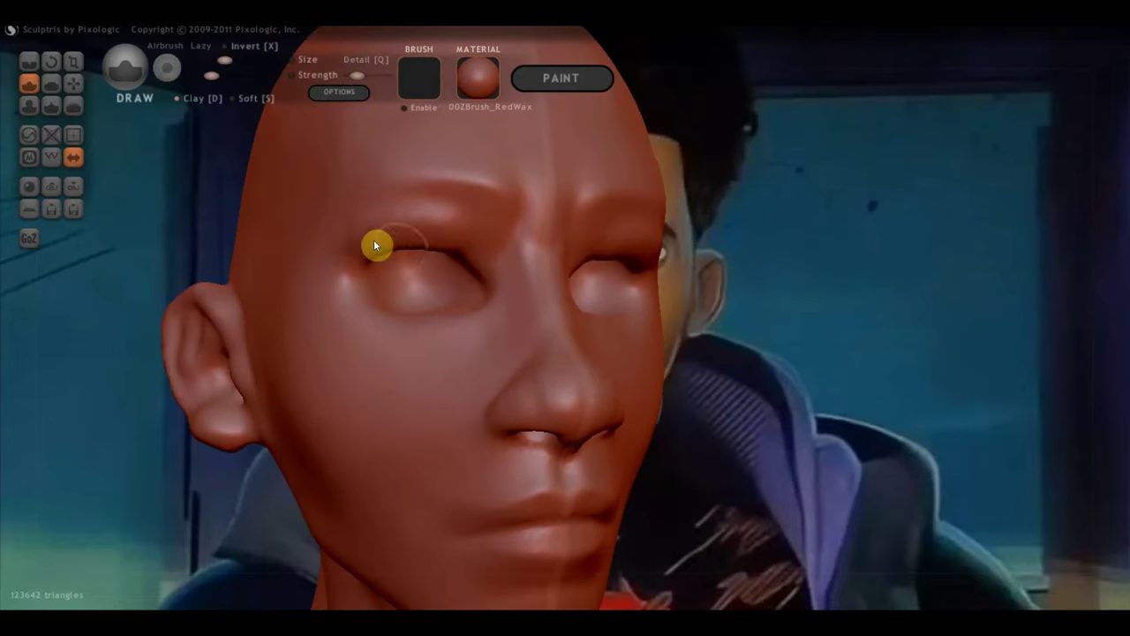
{"action": "right_click_drag", "start_coordinate": [384, 229], "coordinate": [497, 290]}
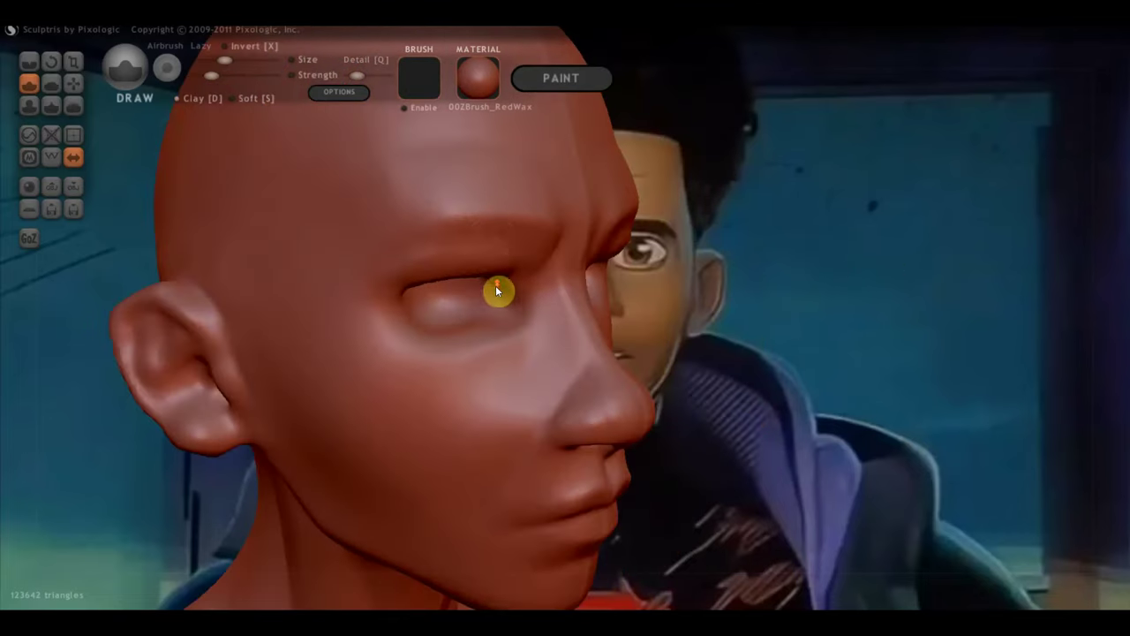
{"action": "left_click", "coordinate": [177, 98]}
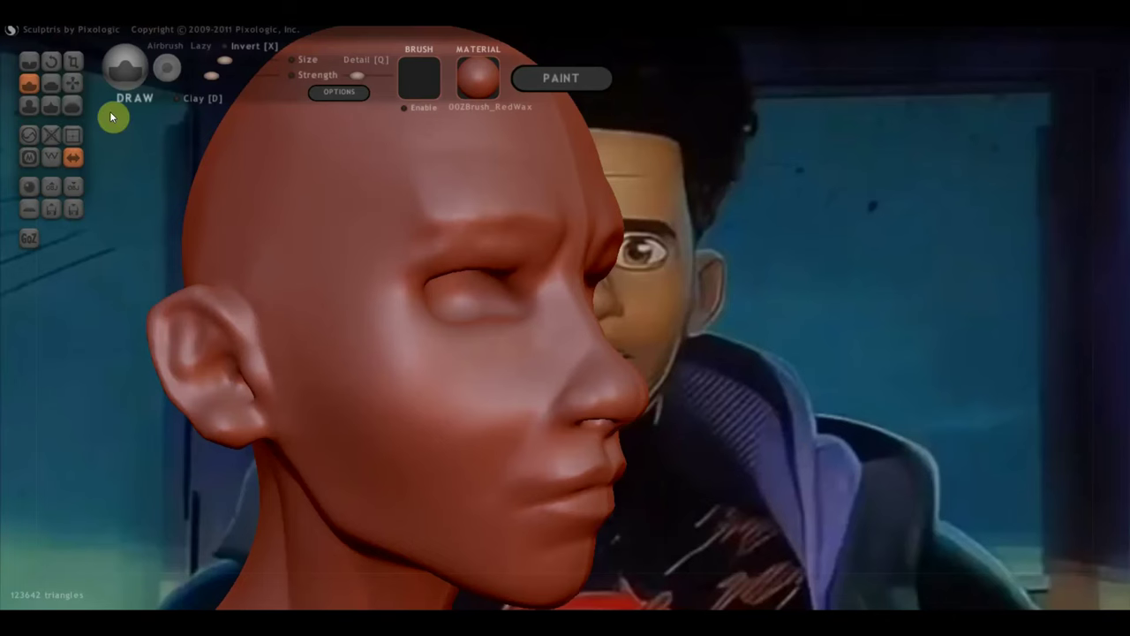
Step: Sharpen the brow-ridge crease with the Crease brush, then set the head front-on beside the reference
{"action": "left_click", "coordinate": [31, 65]}
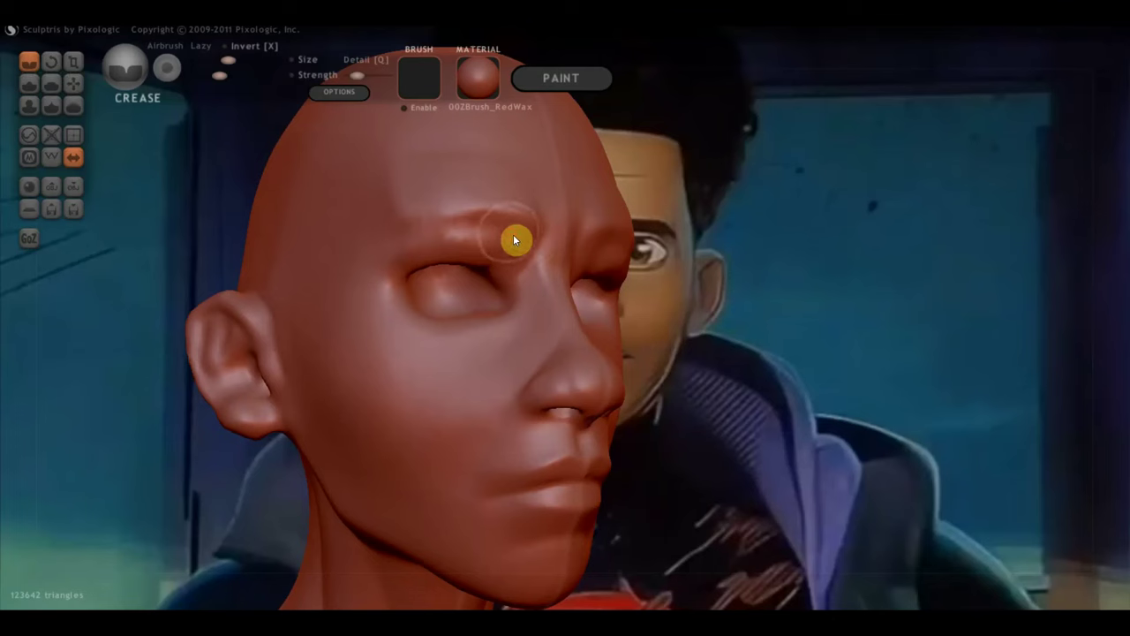
{"action": "mouse_move", "coordinate": [470, 229]}
{"action": "left_mouse_down"}
{"action": "mouse_move", "coordinate": [379, 250]}
{"action": "mouse_move", "coordinate": [475, 227]}
{"action": "mouse_move", "coordinate": [509, 244]}
{"action": "left_mouse_up"}
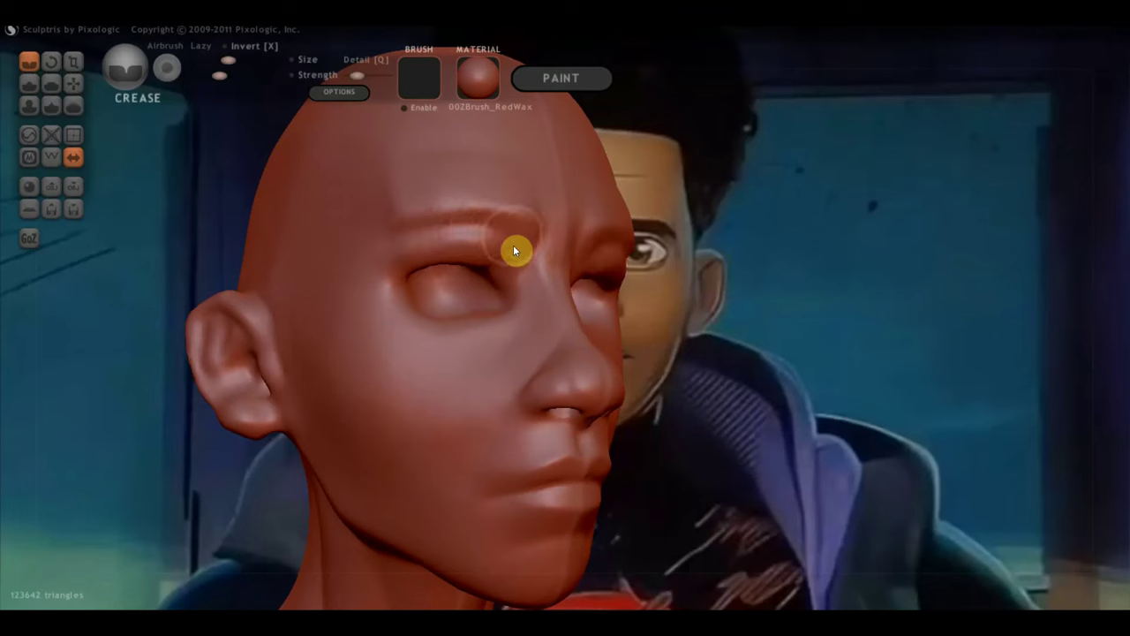
{"action": "mouse_move", "coordinate": [525, 258]}
{"action": "right_mouse_down"}
{"action": "mouse_move", "coordinate": [432, 286]}
{"action": "mouse_move", "coordinate": [503, 285]}
{"action": "right_mouse_up"}
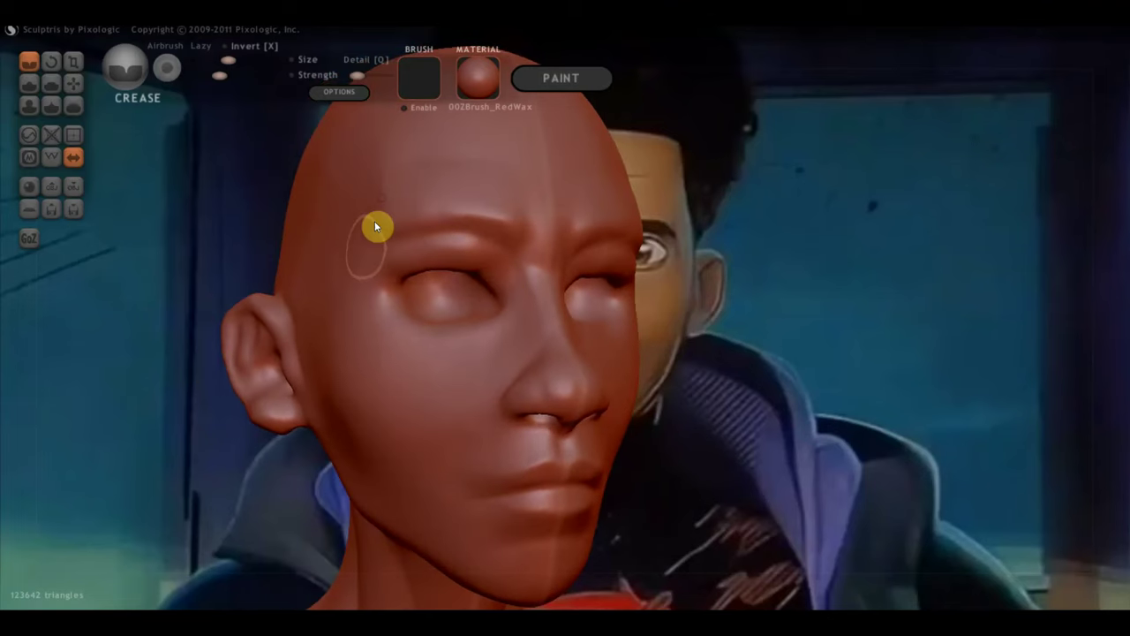
{"action": "right_click_drag", "start_coordinate": [385, 328], "coordinate": [391, 315]}
{"action": "scroll", "coordinate": [416, 283], "scroll_direction": "up", "scroll_amount": 3}
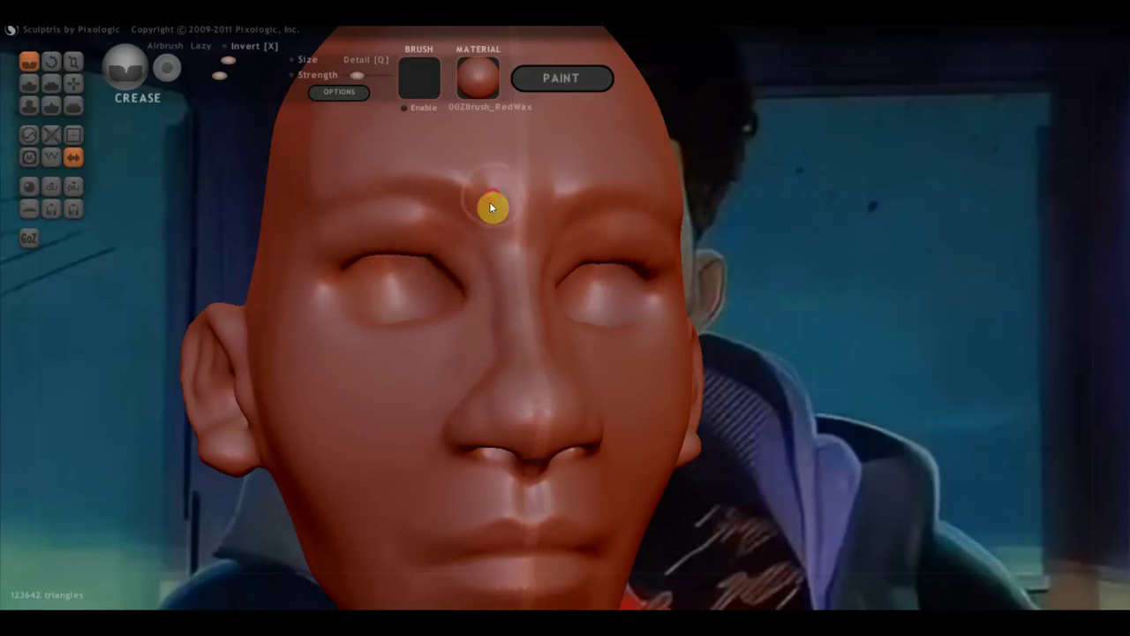
{"action": "scroll", "coordinate": [477, 255], "scroll_direction": "up", "scroll_amount": 2}
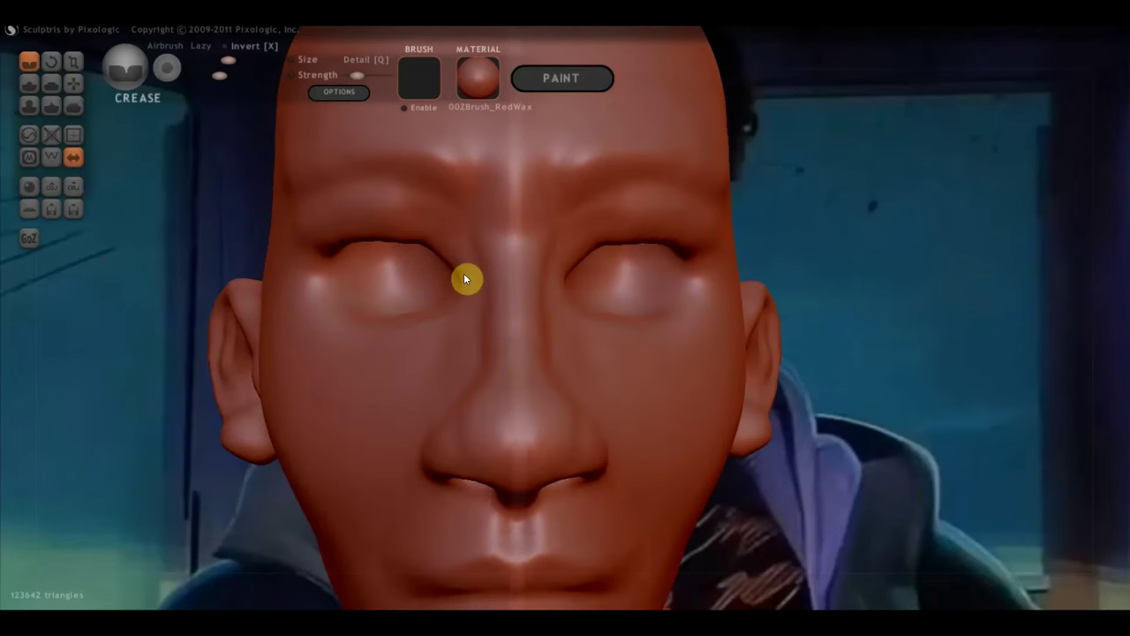
{"action": "scroll", "coordinate": [465, 276], "scroll_direction": "down", "scroll_amount": 2}
{"action": "left_click_drag", "start_coordinate": [484, 325], "coordinate": [249, 286], "text": "alt"}
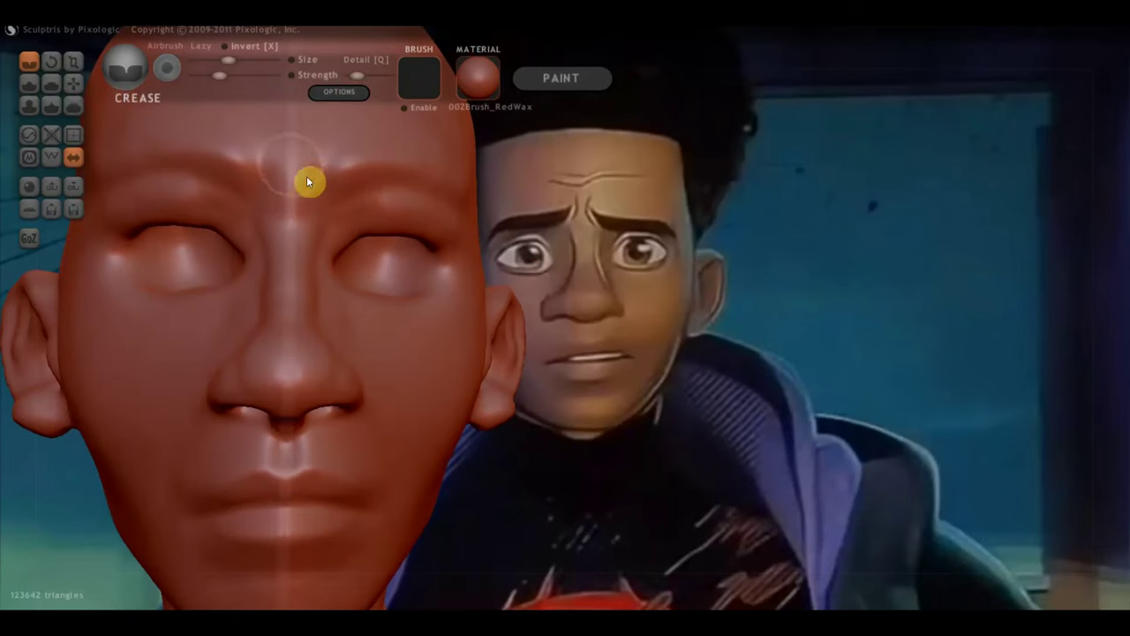
{"action": "left_click", "coordinate": [30, 84]}
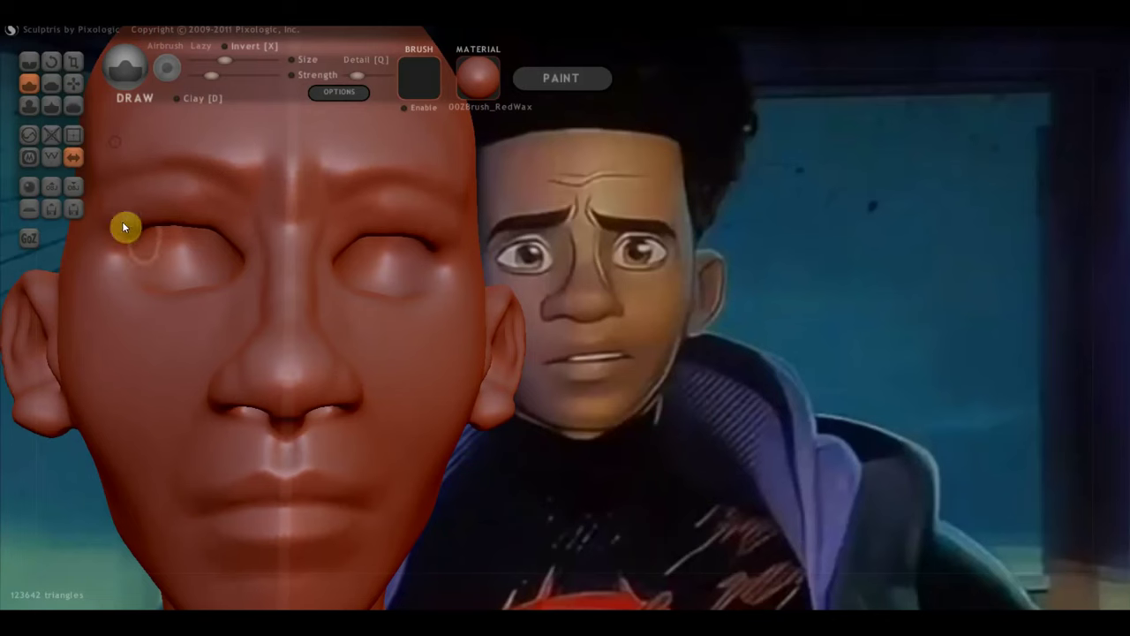
Step: Zoom in on the profile and reshape the jaw with the Grab brush
{"action": "scroll", "coordinate": [194, 263], "scroll_direction": "down", "scroll_amount": 2}
{"action": "scroll", "coordinate": [319, 327], "scroll_direction": "down", "scroll_amount": 2}
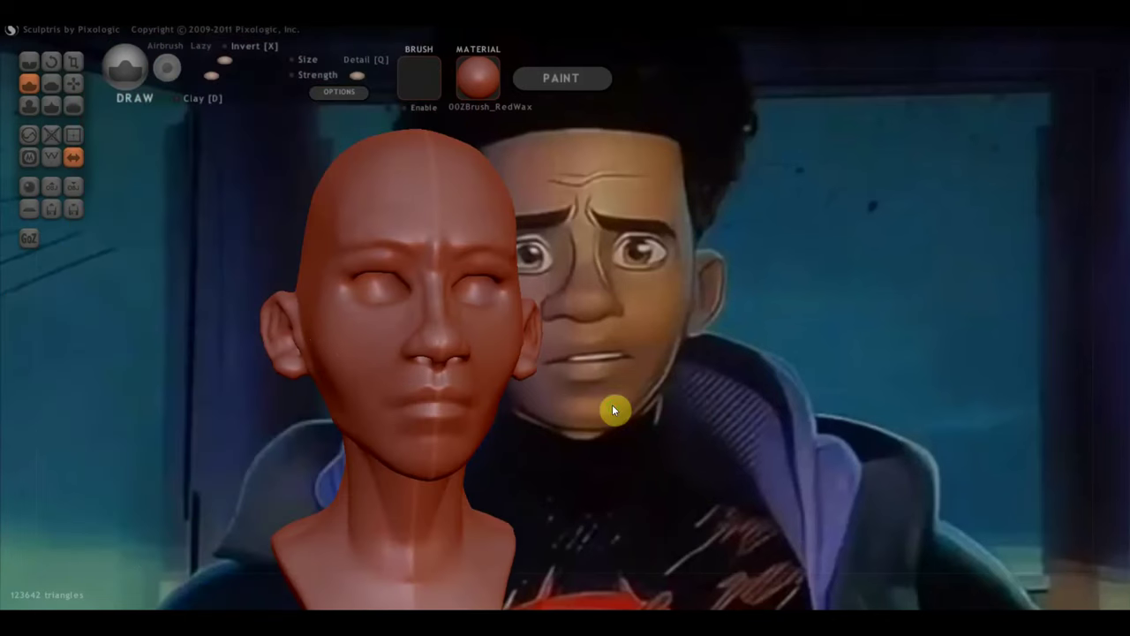
{"action": "mouse_move", "coordinate": [612, 404]}
{"action": "left_mouse_down"}
{"action": "mouse_move", "coordinate": [656, 413]}
{"action": "mouse_move", "coordinate": [634, 381]}
{"action": "mouse_move", "coordinate": [526, 398]}
{"action": "mouse_move", "coordinate": [262, 362]}
{"action": "left_mouse_up"}
{"action": "scroll", "coordinate": [312, 377], "scroll_direction": "up", "scroll_amount": 3}
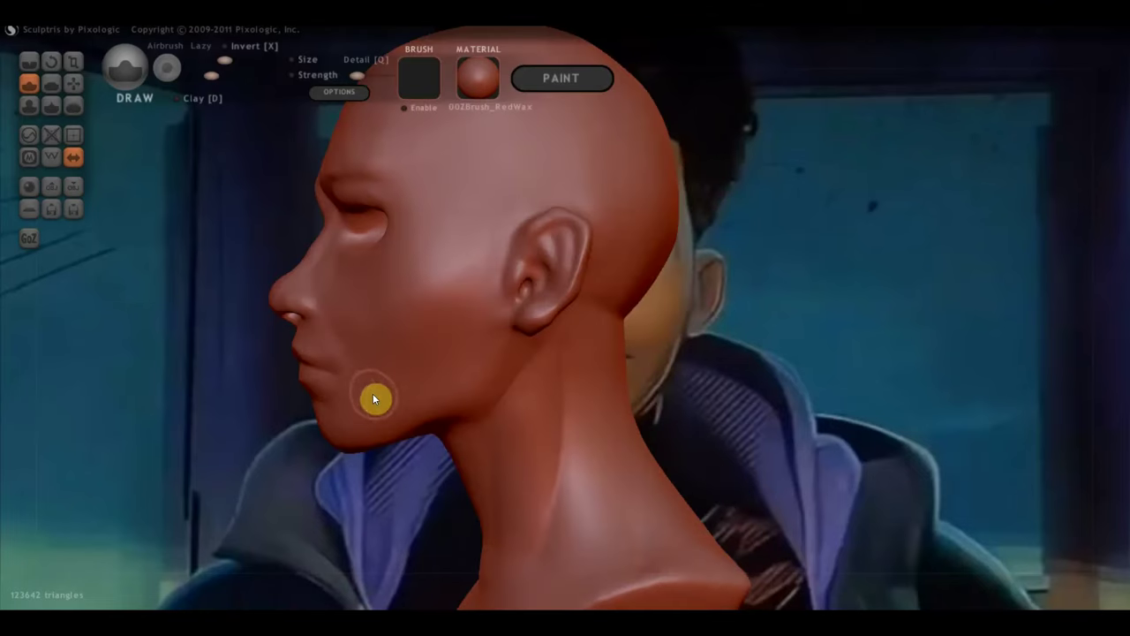
{"action": "left_click", "coordinate": [73, 83]}
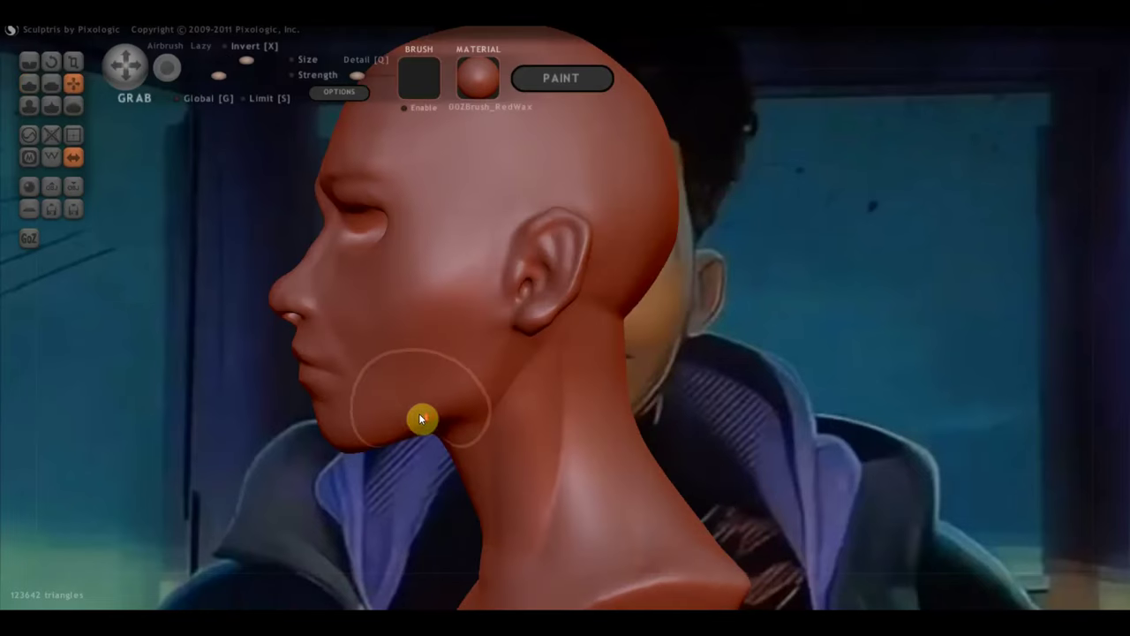
{"action": "scroll", "coordinate": [421, 418], "scroll_direction": "up", "scroll_amount": 3}
{"action": "scroll", "coordinate": [465, 324], "scroll_direction": "up", "scroll_amount": 1}
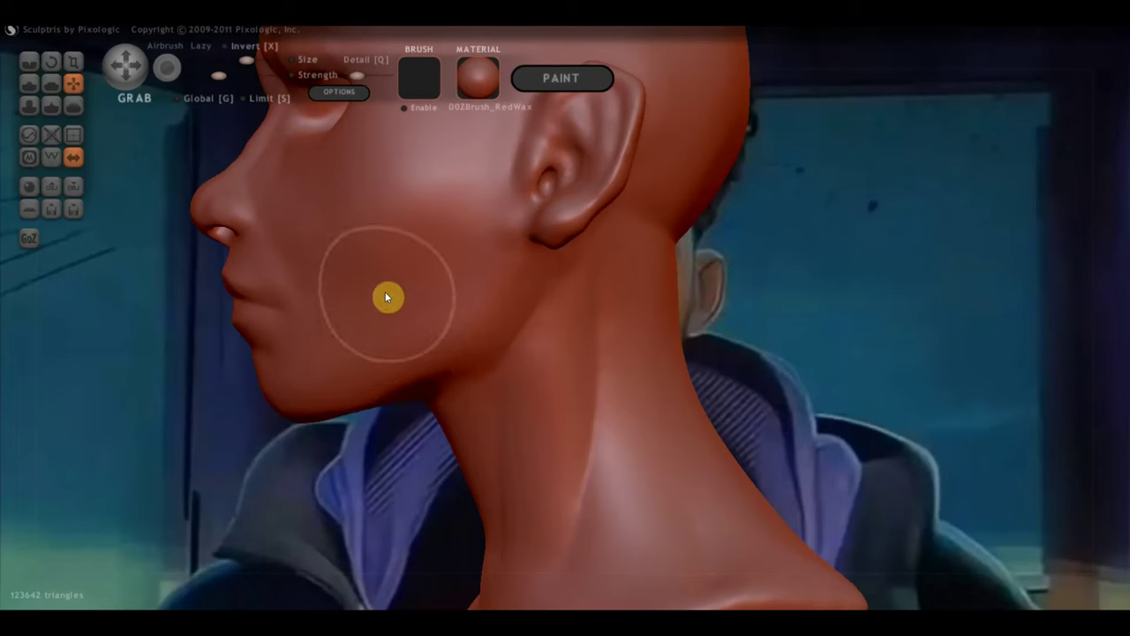
Step: Flatten the side of the jawline, then turn the head toward the front
{"action": "left_click", "coordinate": [51, 83]}
{"action": "right_click_drag", "start_coordinate": [464, 279], "coordinate": [475, 264]}
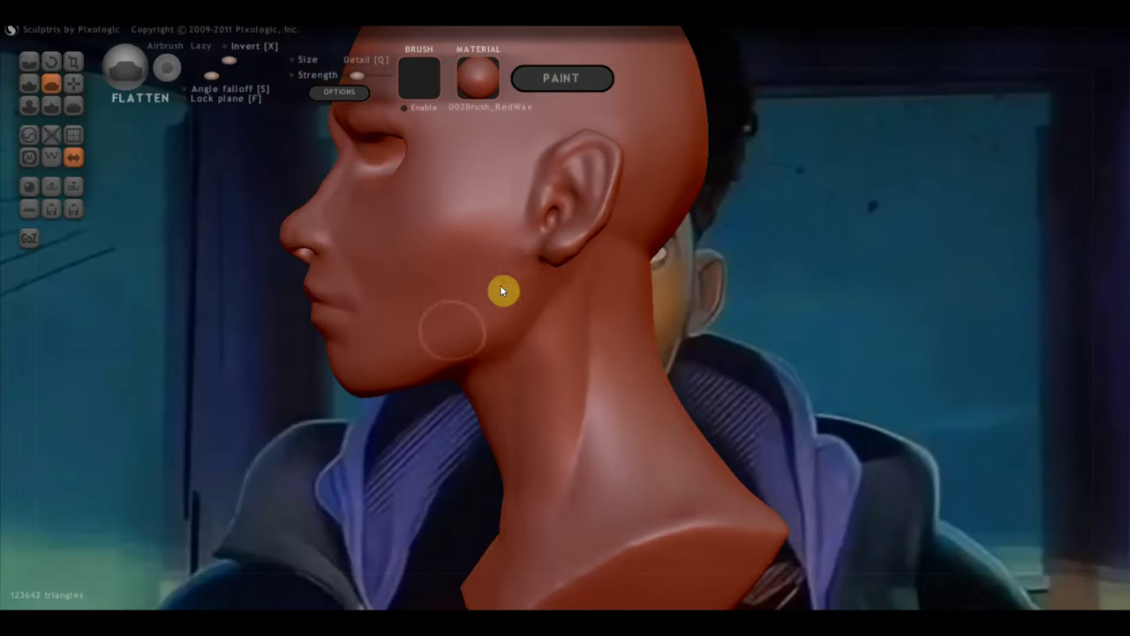
{"action": "right_click_drag", "start_coordinate": [352, 378], "coordinate": [575, 371]}
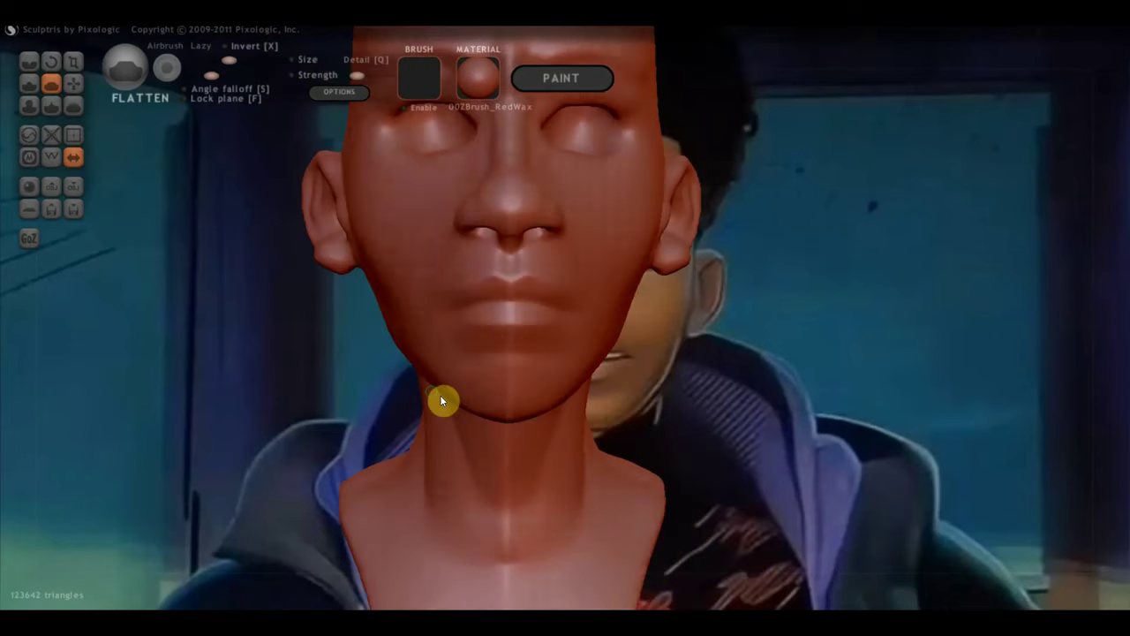
{"action": "right_click_drag", "start_coordinate": [441, 400], "coordinate": [376, 383]}
{"action": "left_click", "coordinate": [31, 82]}
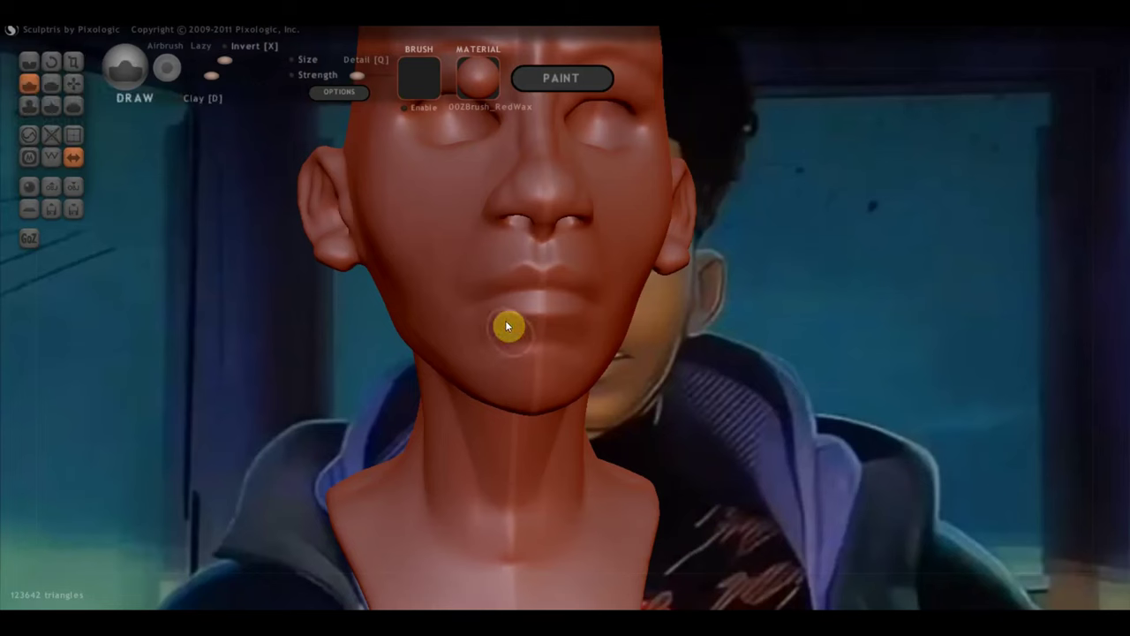
{"action": "right_click_drag", "start_coordinate": [508, 326], "coordinate": [535, 389]}
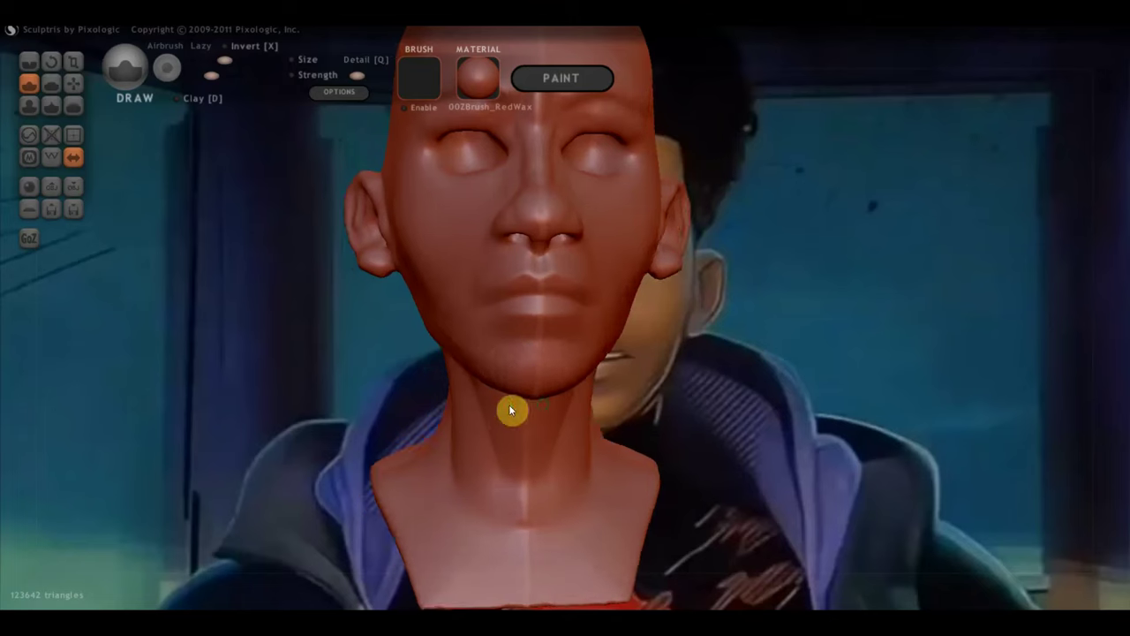
{"action": "mouse_move", "coordinate": [508, 405]}
{"action": "right_mouse_down"}
{"action": "mouse_move", "coordinate": [406, 406]}
{"action": "mouse_move", "coordinate": [417, 420]}
{"action": "mouse_move", "coordinate": [318, 408]}
{"action": "mouse_move", "coordinate": [408, 402]}
{"action": "right_mouse_up"}
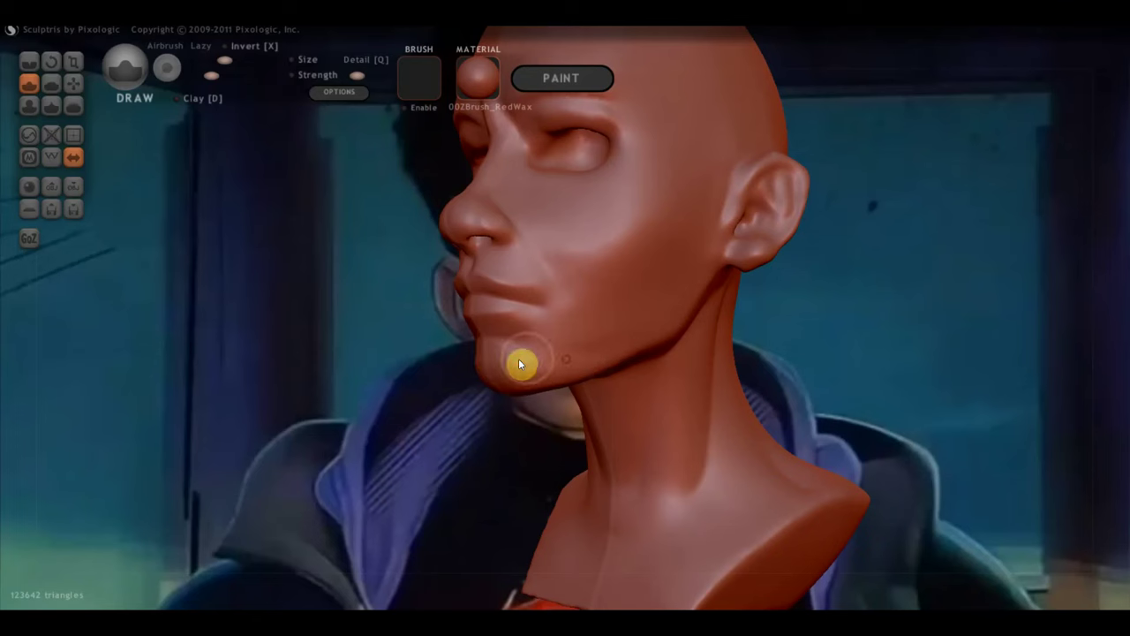
{"action": "right_click_drag", "start_coordinate": [592, 360], "coordinate": [765, 367]}
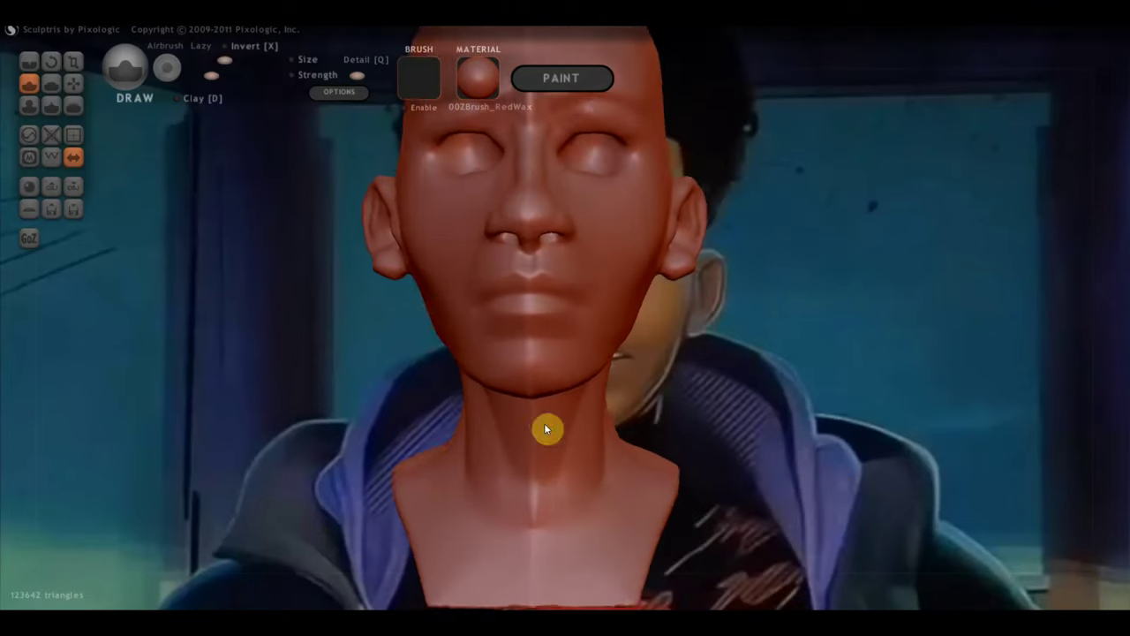
{"action": "mouse_move", "coordinate": [544, 427]}
{"action": "right_mouse_down"}
{"action": "mouse_move", "coordinate": [583, 407]}
{"action": "mouse_move", "coordinate": [510, 404]}
{"action": "right_mouse_up"}
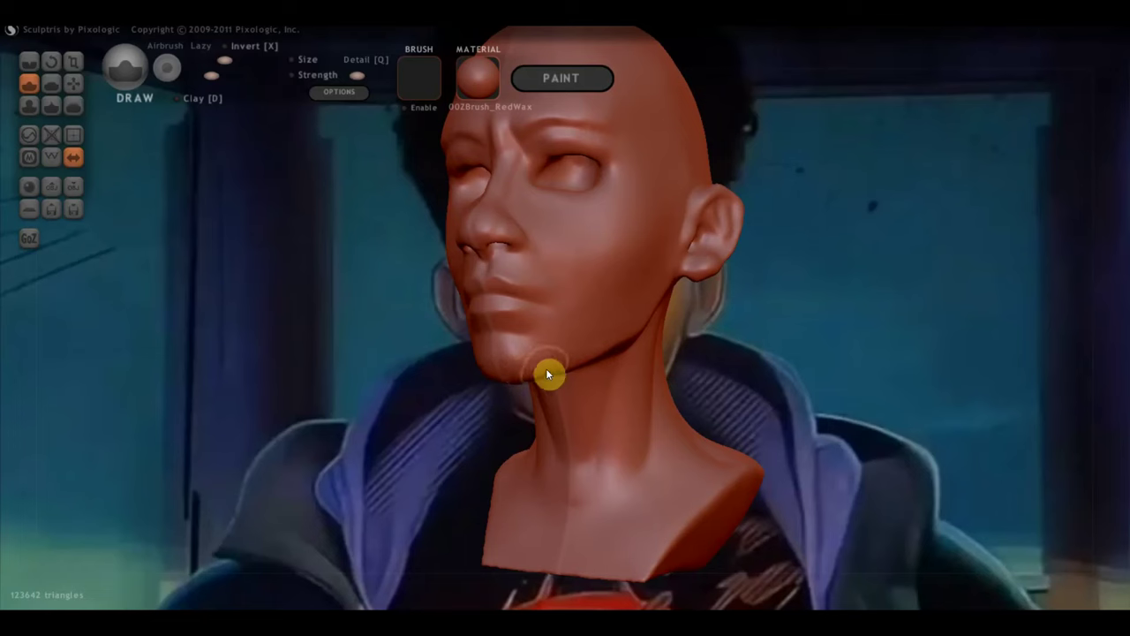
{"action": "mouse_move", "coordinate": [475, 392]}
{"action": "right_mouse_down"}
{"action": "mouse_move", "coordinate": [596, 432]}
{"action": "mouse_move", "coordinate": [577, 441]}
{"action": "mouse_move", "coordinate": [700, 437]}
{"action": "mouse_move", "coordinate": [671, 444]}
{"action": "mouse_move", "coordinate": [714, 460]}
{"action": "mouse_move", "coordinate": [648, 506]}
{"action": "mouse_move", "coordinate": [690, 489]}
{"action": "mouse_move", "coordinate": [750, 497]}
{"action": "right_mouse_up"}
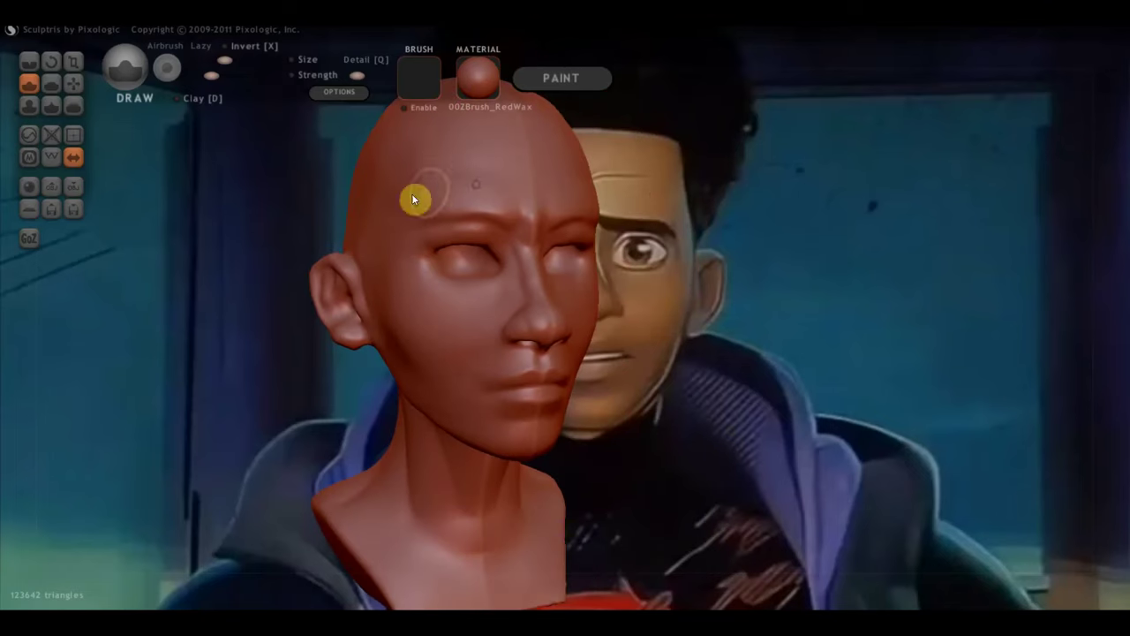
{"action": "right_click_drag", "start_coordinate": [679, 389], "coordinate": [684, 435]}
{"action": "left_click_drag", "start_coordinate": [682, 451], "coordinate": [589, 436]}
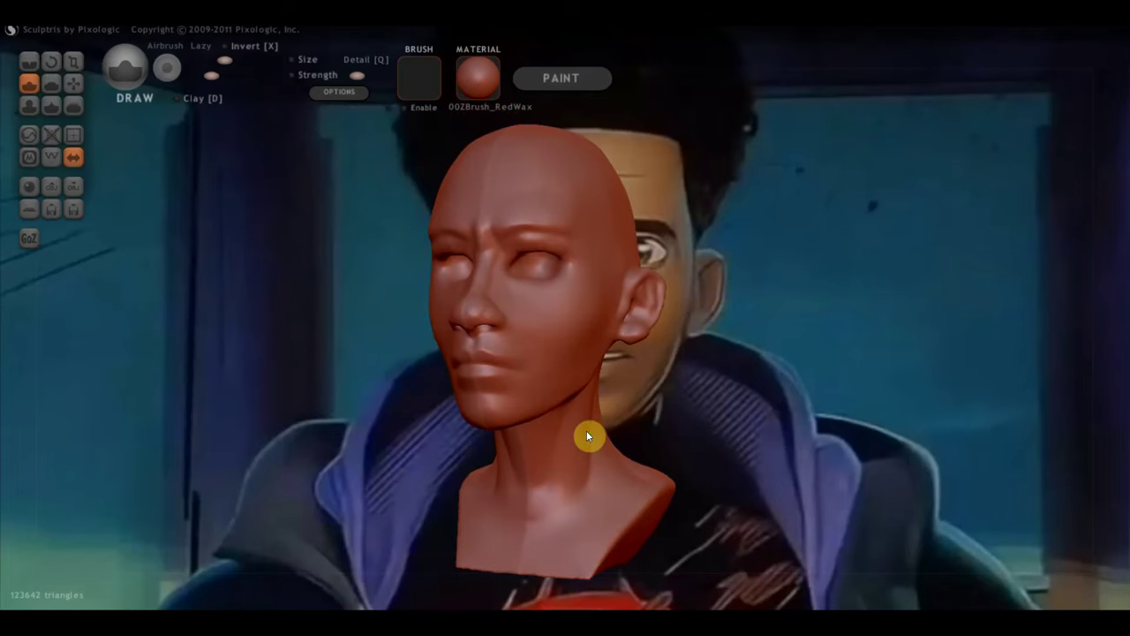
{"action": "mouse_move", "coordinate": [608, 437]}
{"action": "left_mouse_down"}
{"action": "mouse_move", "coordinate": [575, 454]}
{"action": "mouse_move", "coordinate": [656, 441]}
{"action": "mouse_move", "coordinate": [674, 454]}
{"action": "left_mouse_up"}
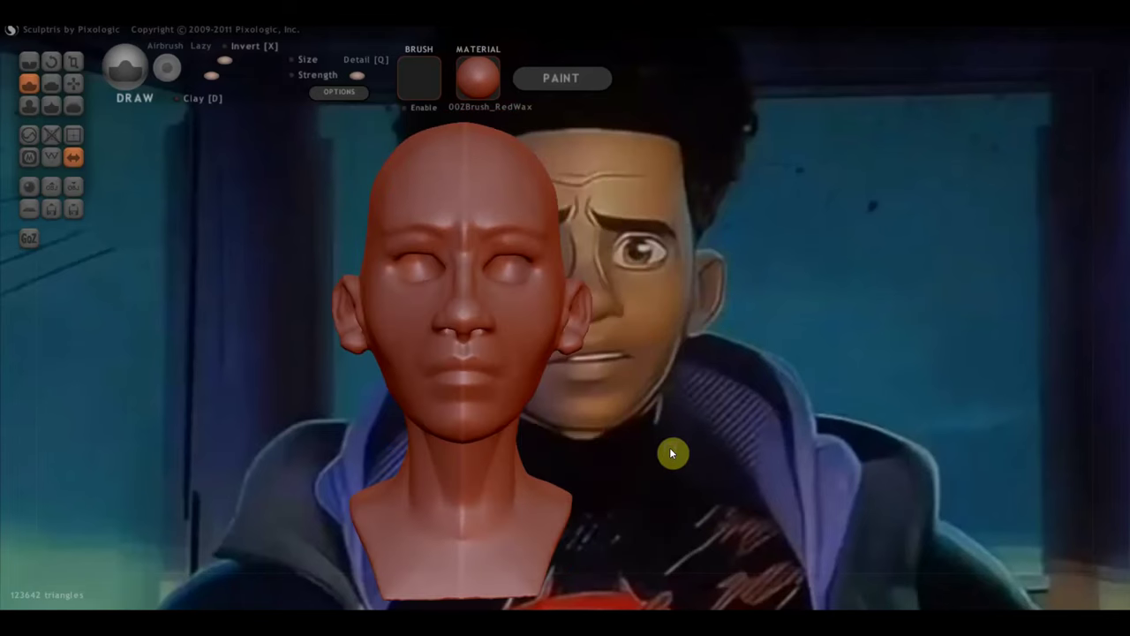